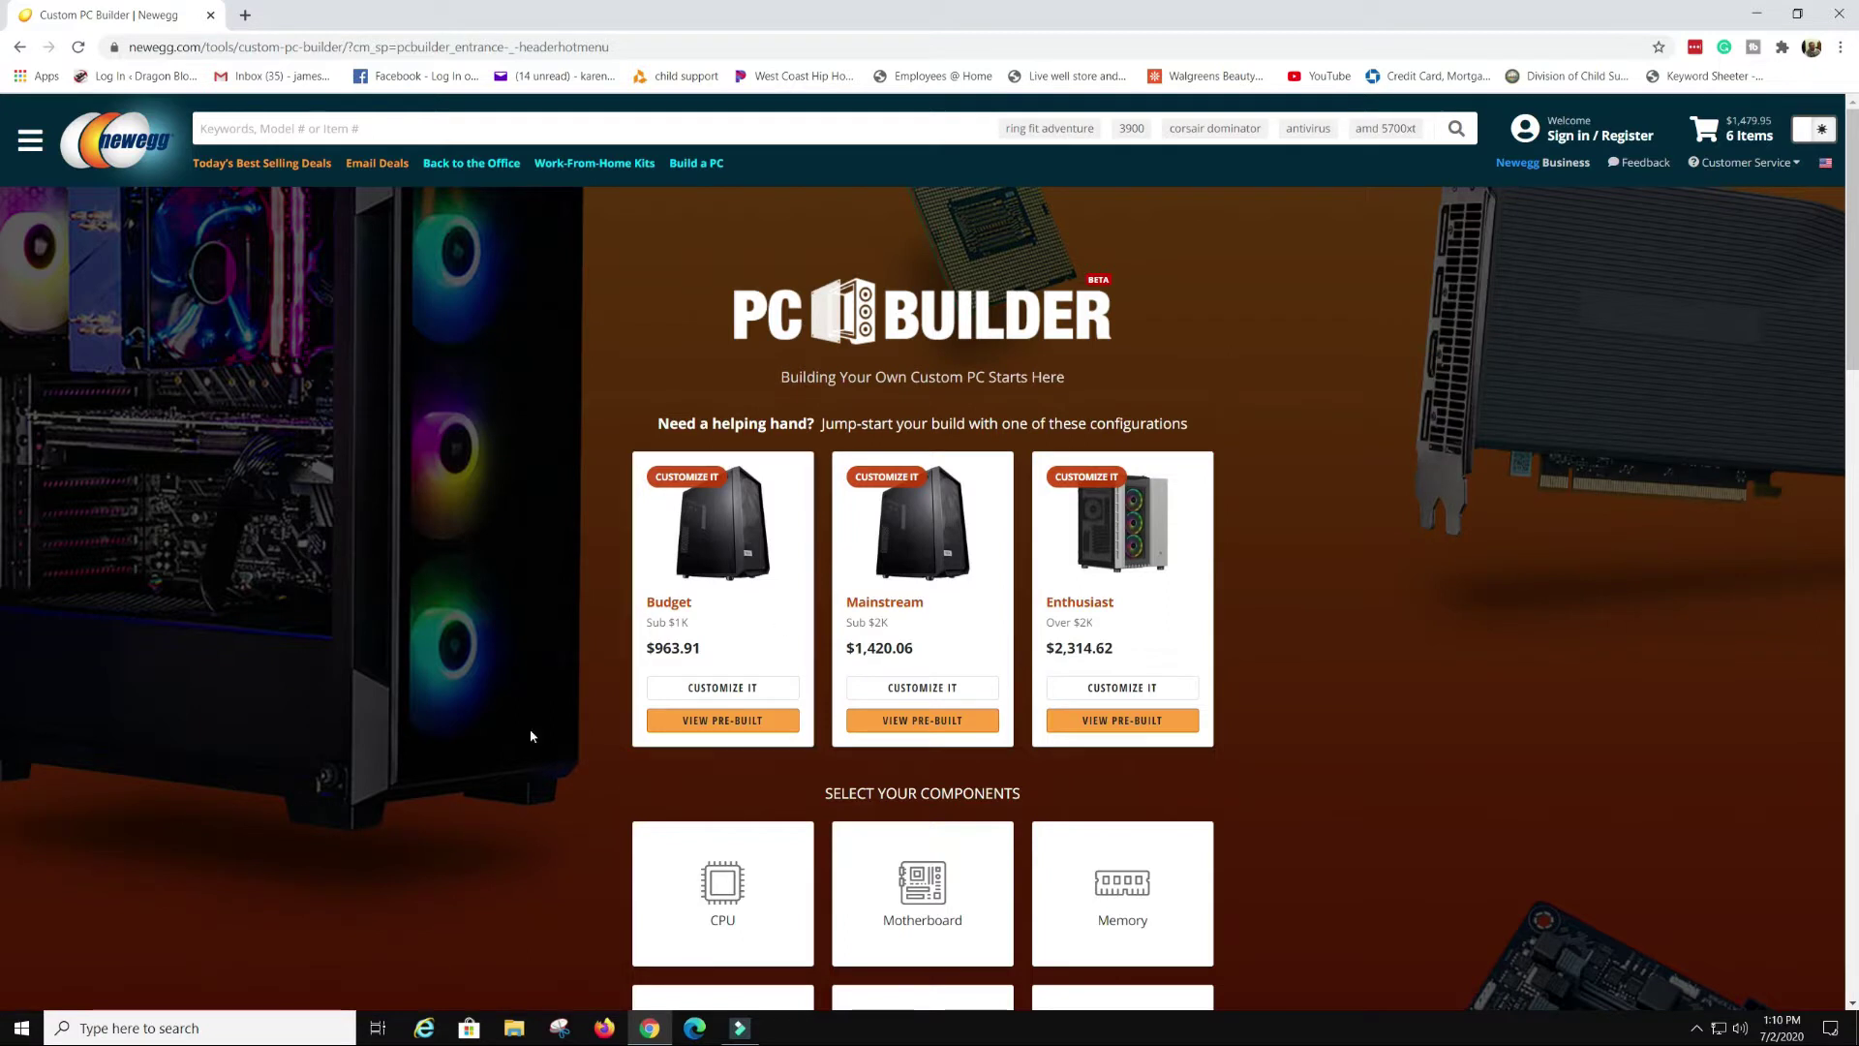
Open the CPU component list from the PC Builder's component choices
{"action": "scroll", "coordinate": [501, 789], "scroll_direction": "down", "scroll_amount": 2}
{"action": "scroll", "coordinate": [499, 788], "scroll_direction": "down", "scroll_amount": 5}
{"action": "scroll", "coordinate": [450, 787], "scroll_direction": "up", "scroll_amount": 3}
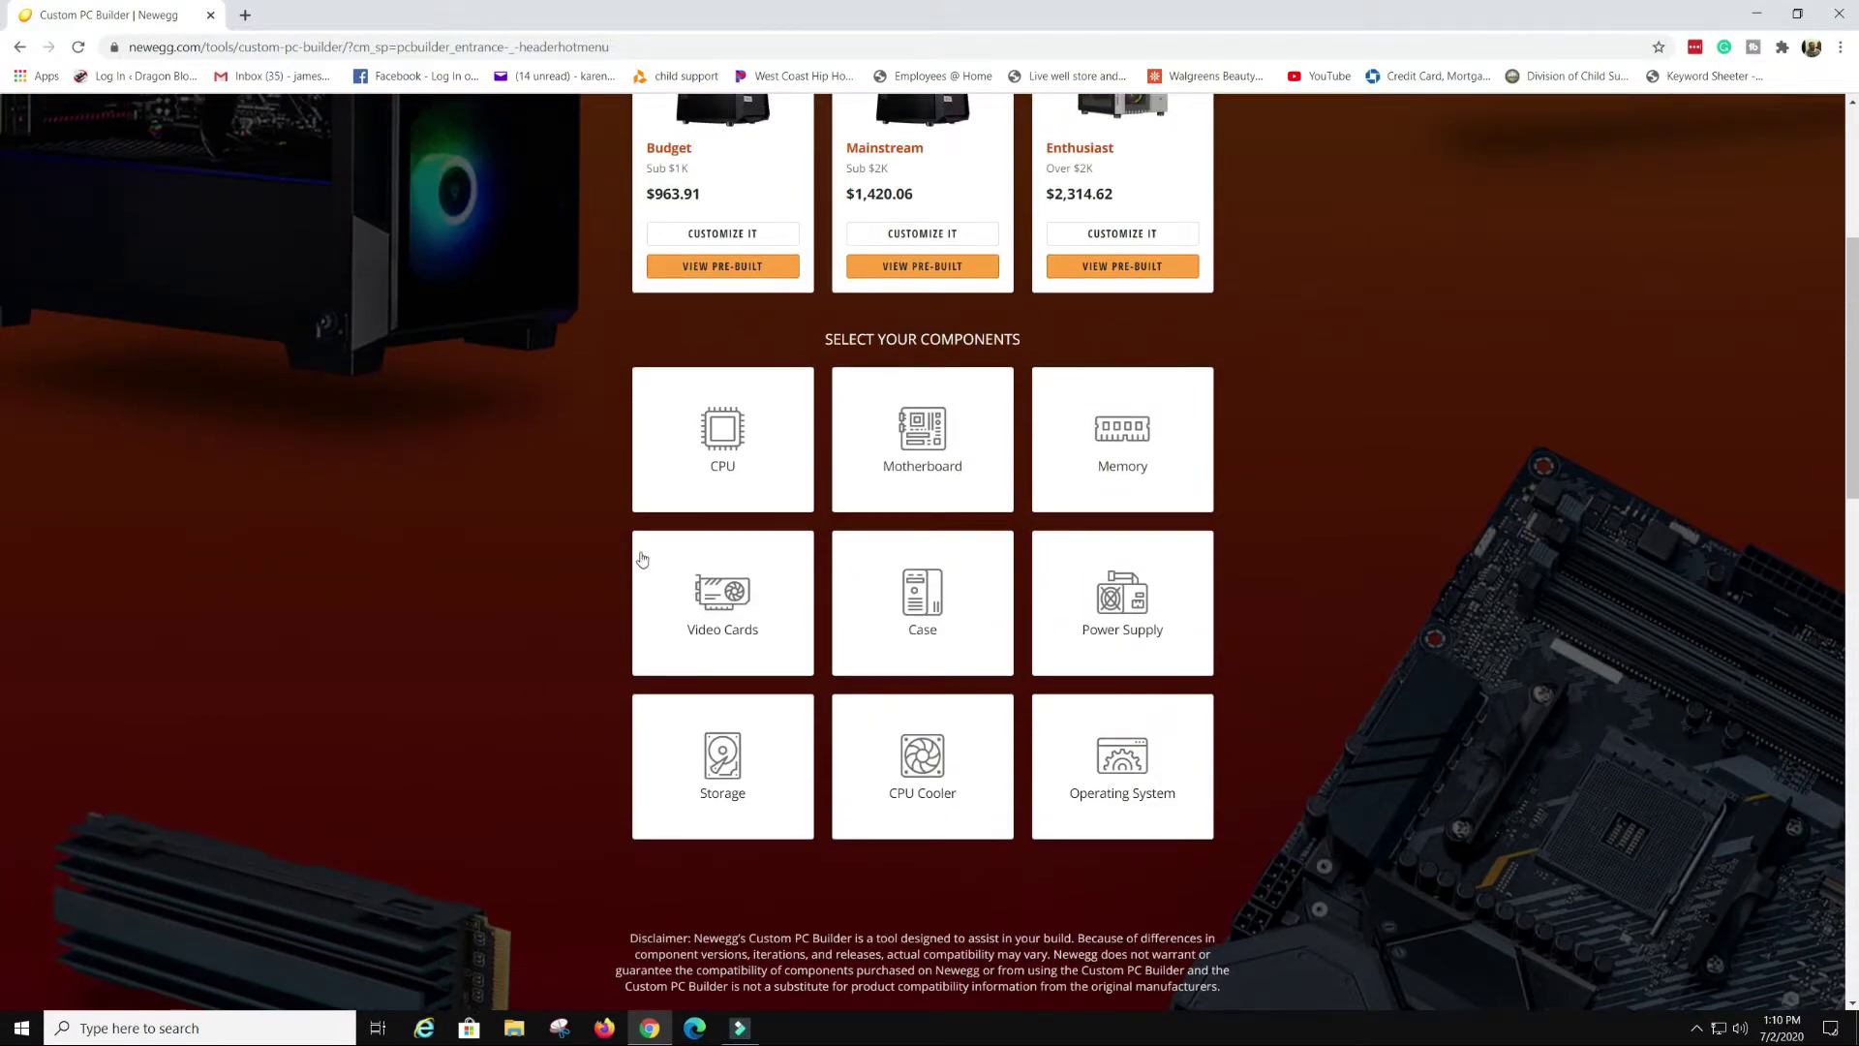
{"action": "left_click", "coordinate": [717, 467]}
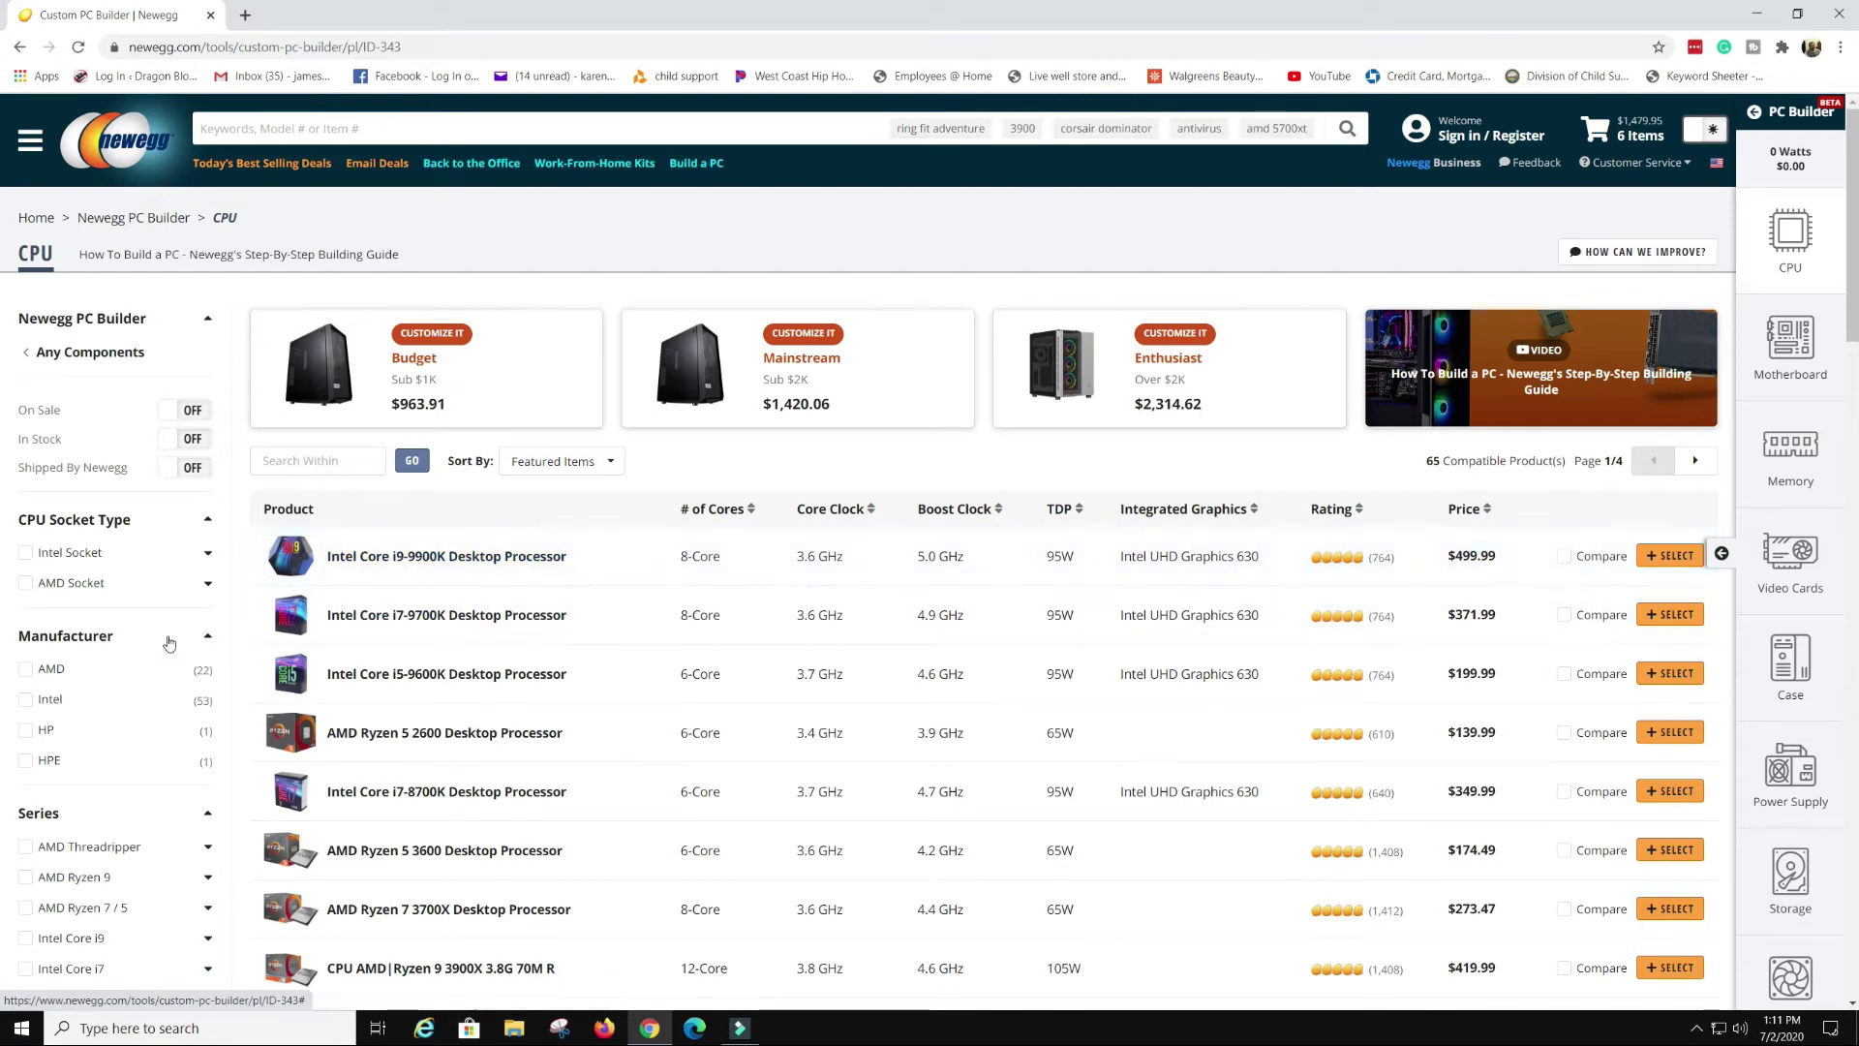
{"action": "scroll", "coordinate": [97, 542], "scroll_direction": "down", "scroll_amount": 1}
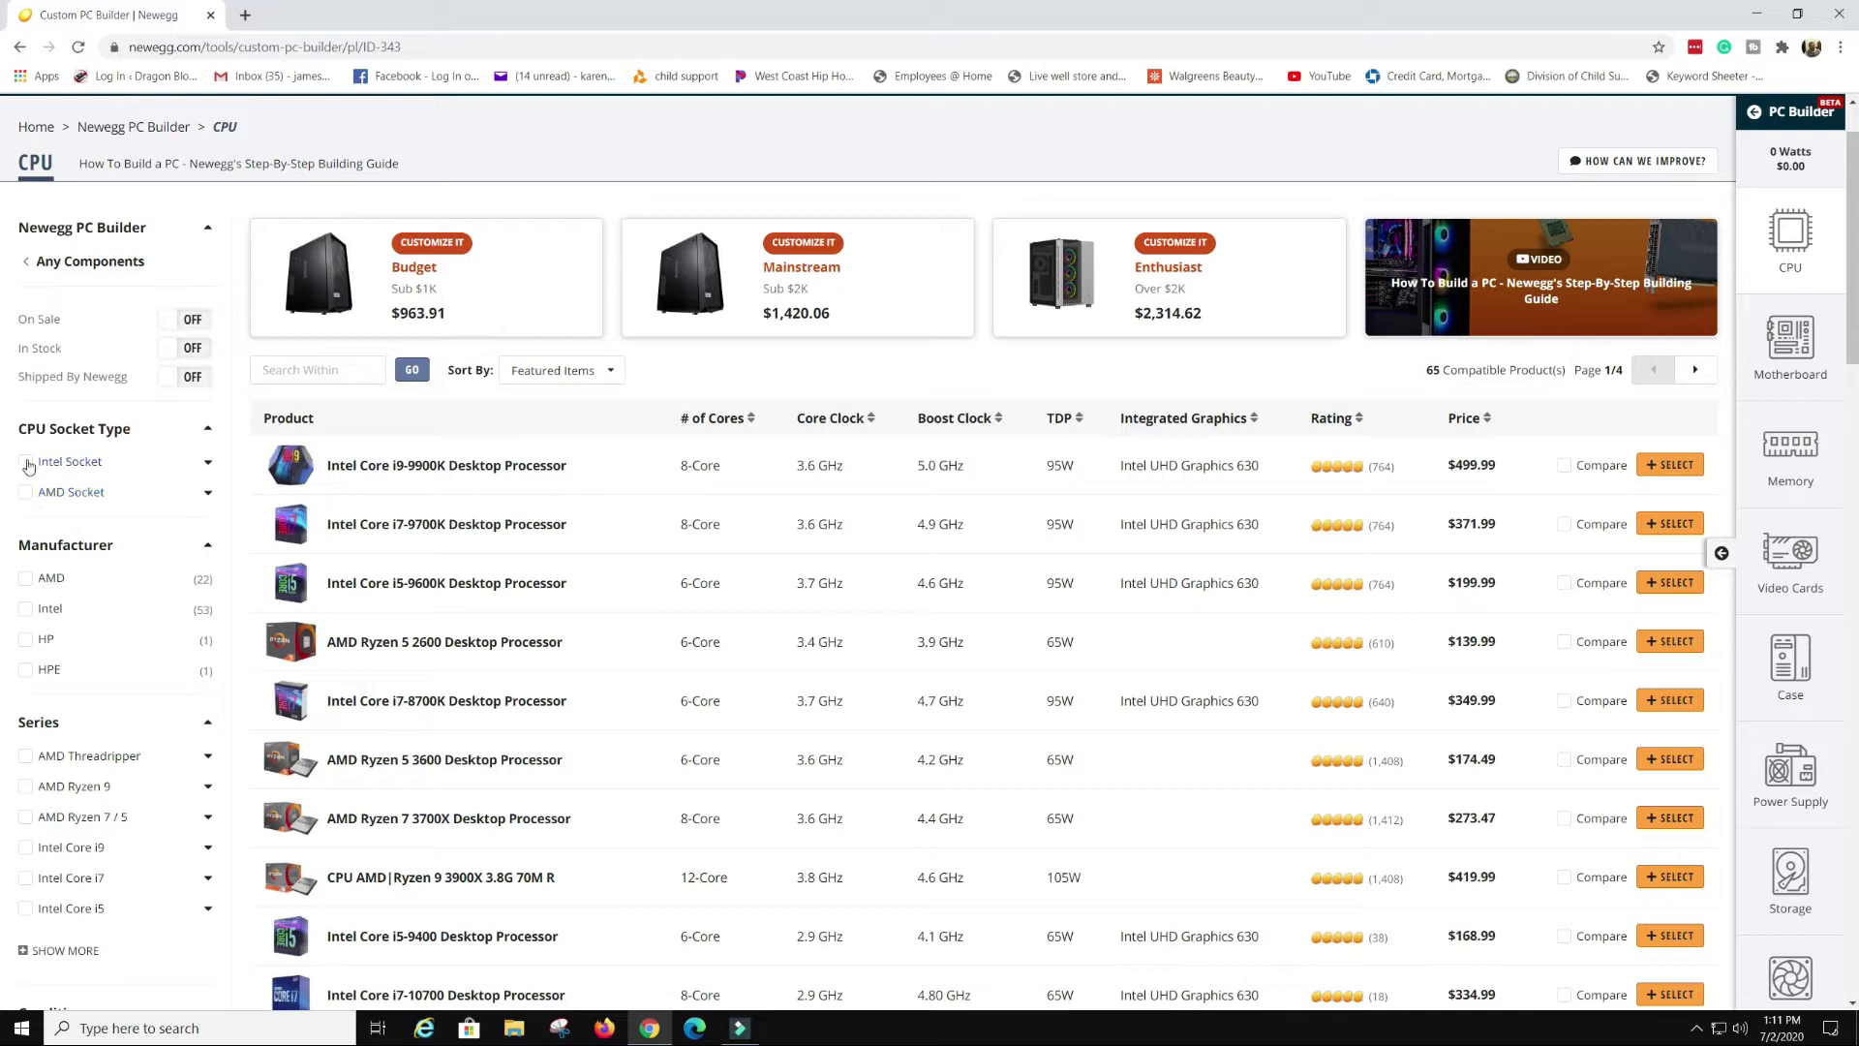
{"action": "left_click", "coordinate": [163, 329]}
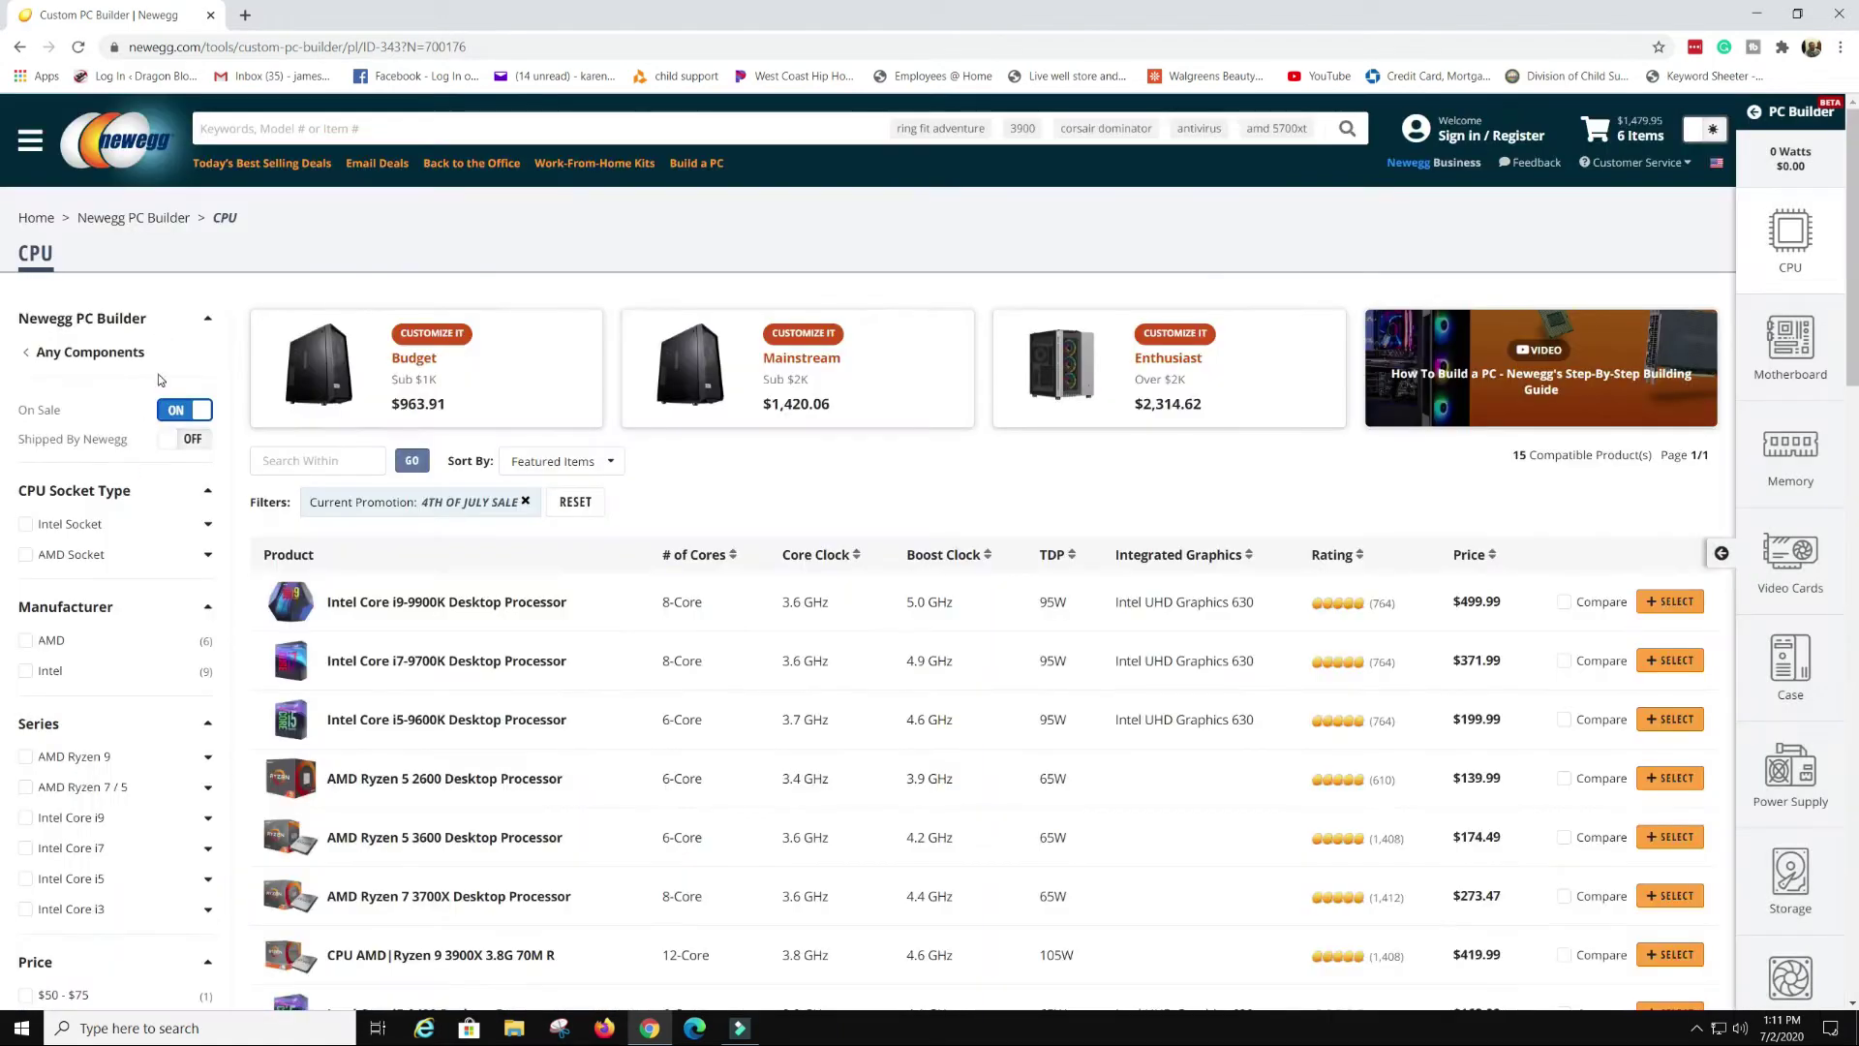
{"action": "left_click", "coordinate": [197, 412]}
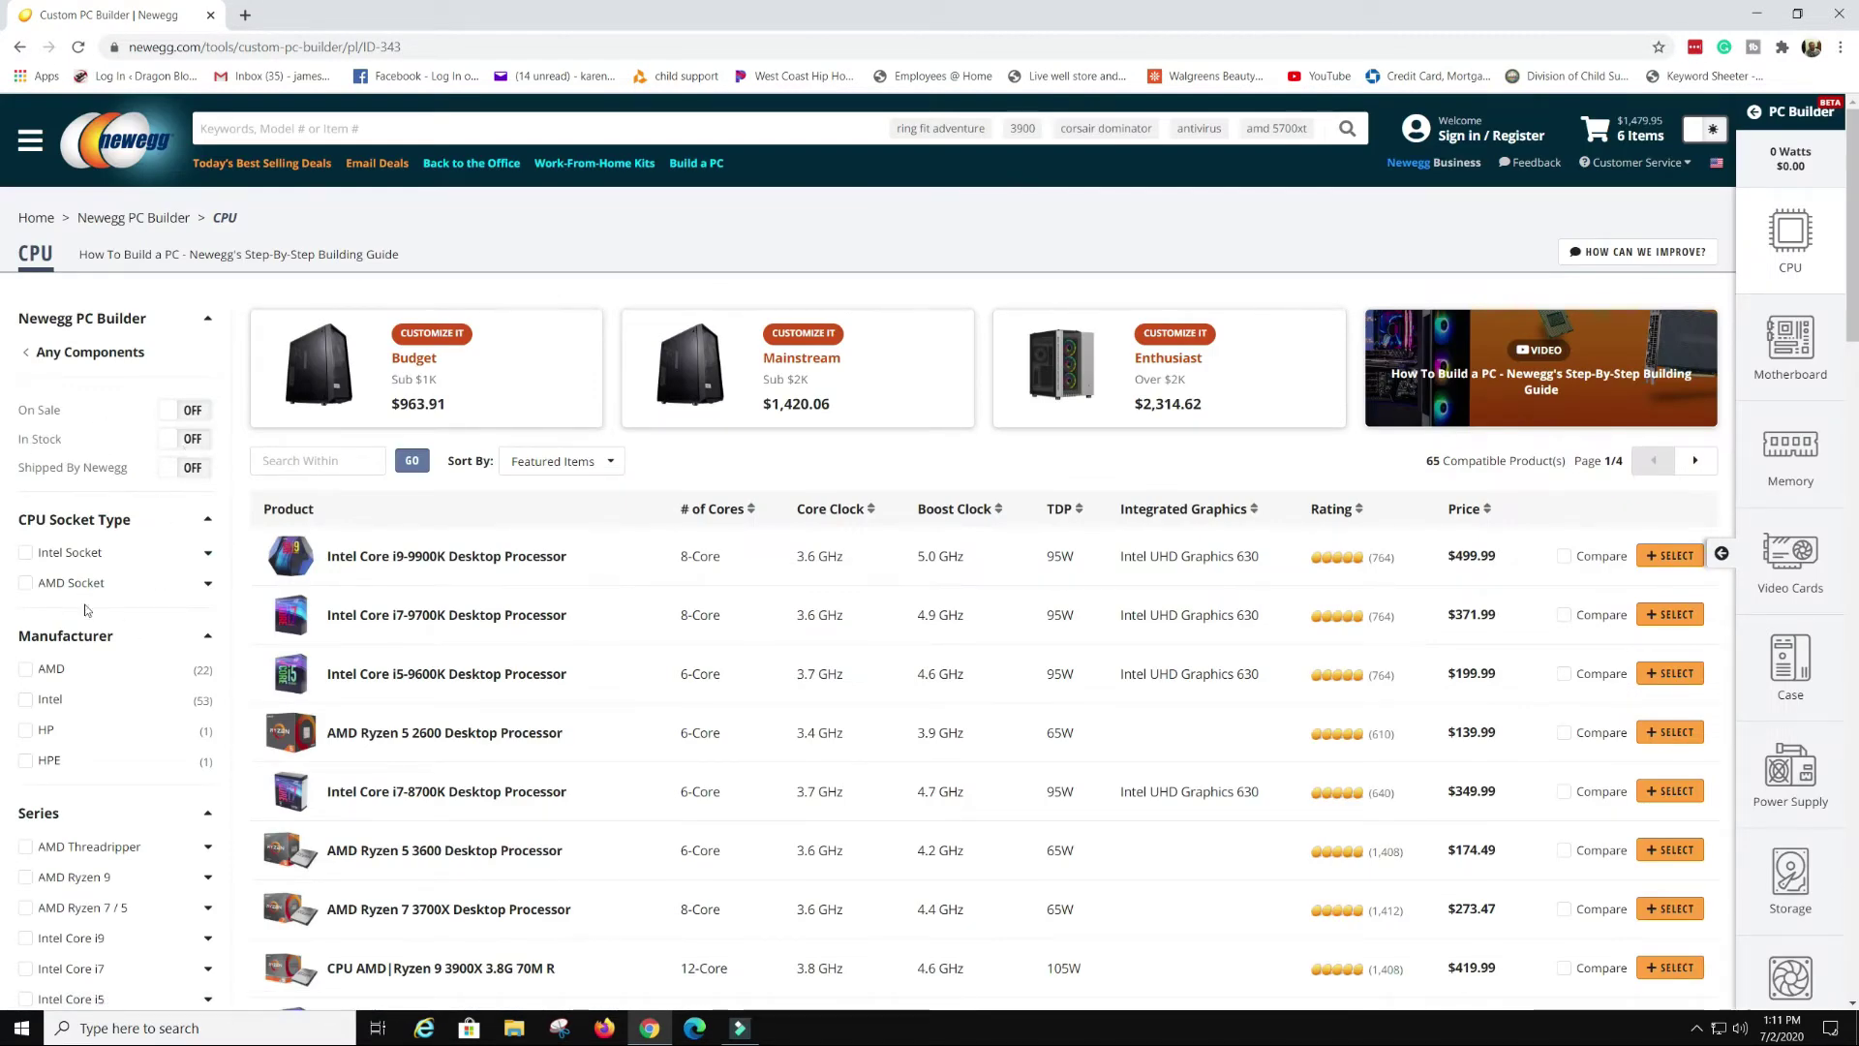
{"action": "left_click", "coordinate": [209, 553]}
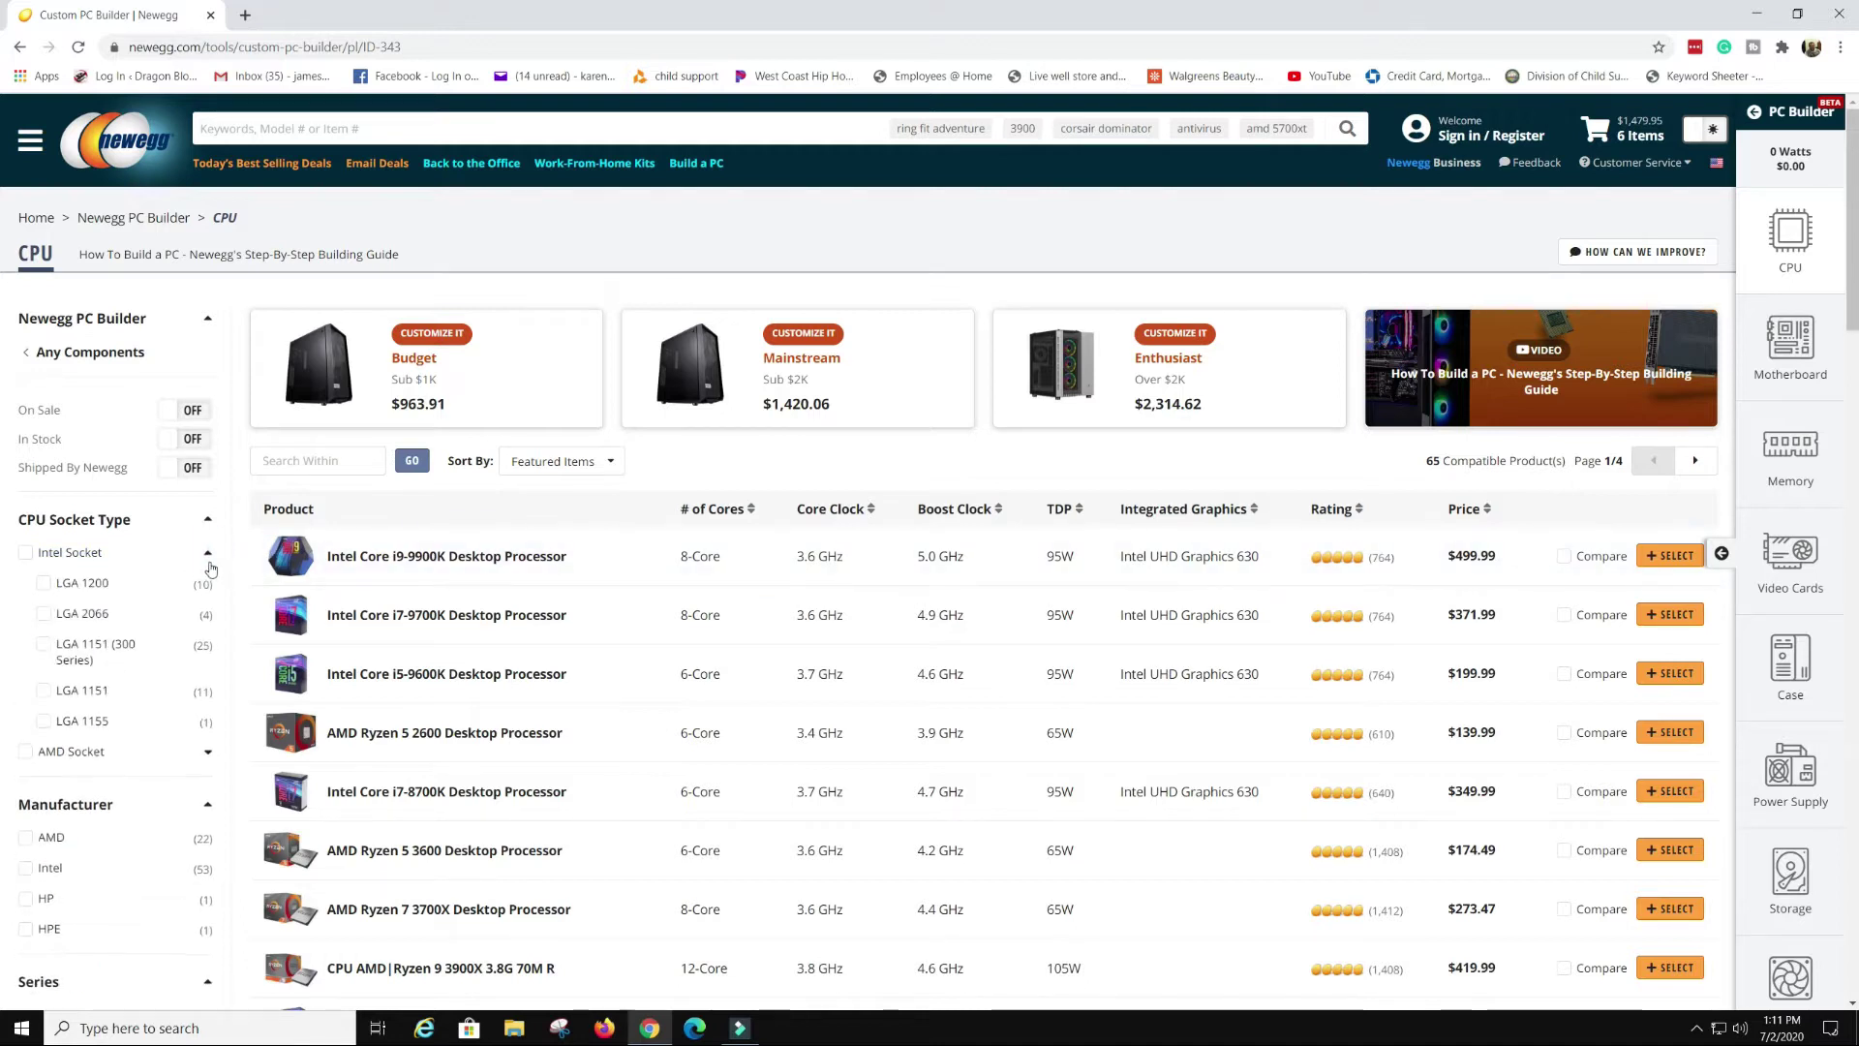
{"action": "left_click", "coordinate": [209, 558]}
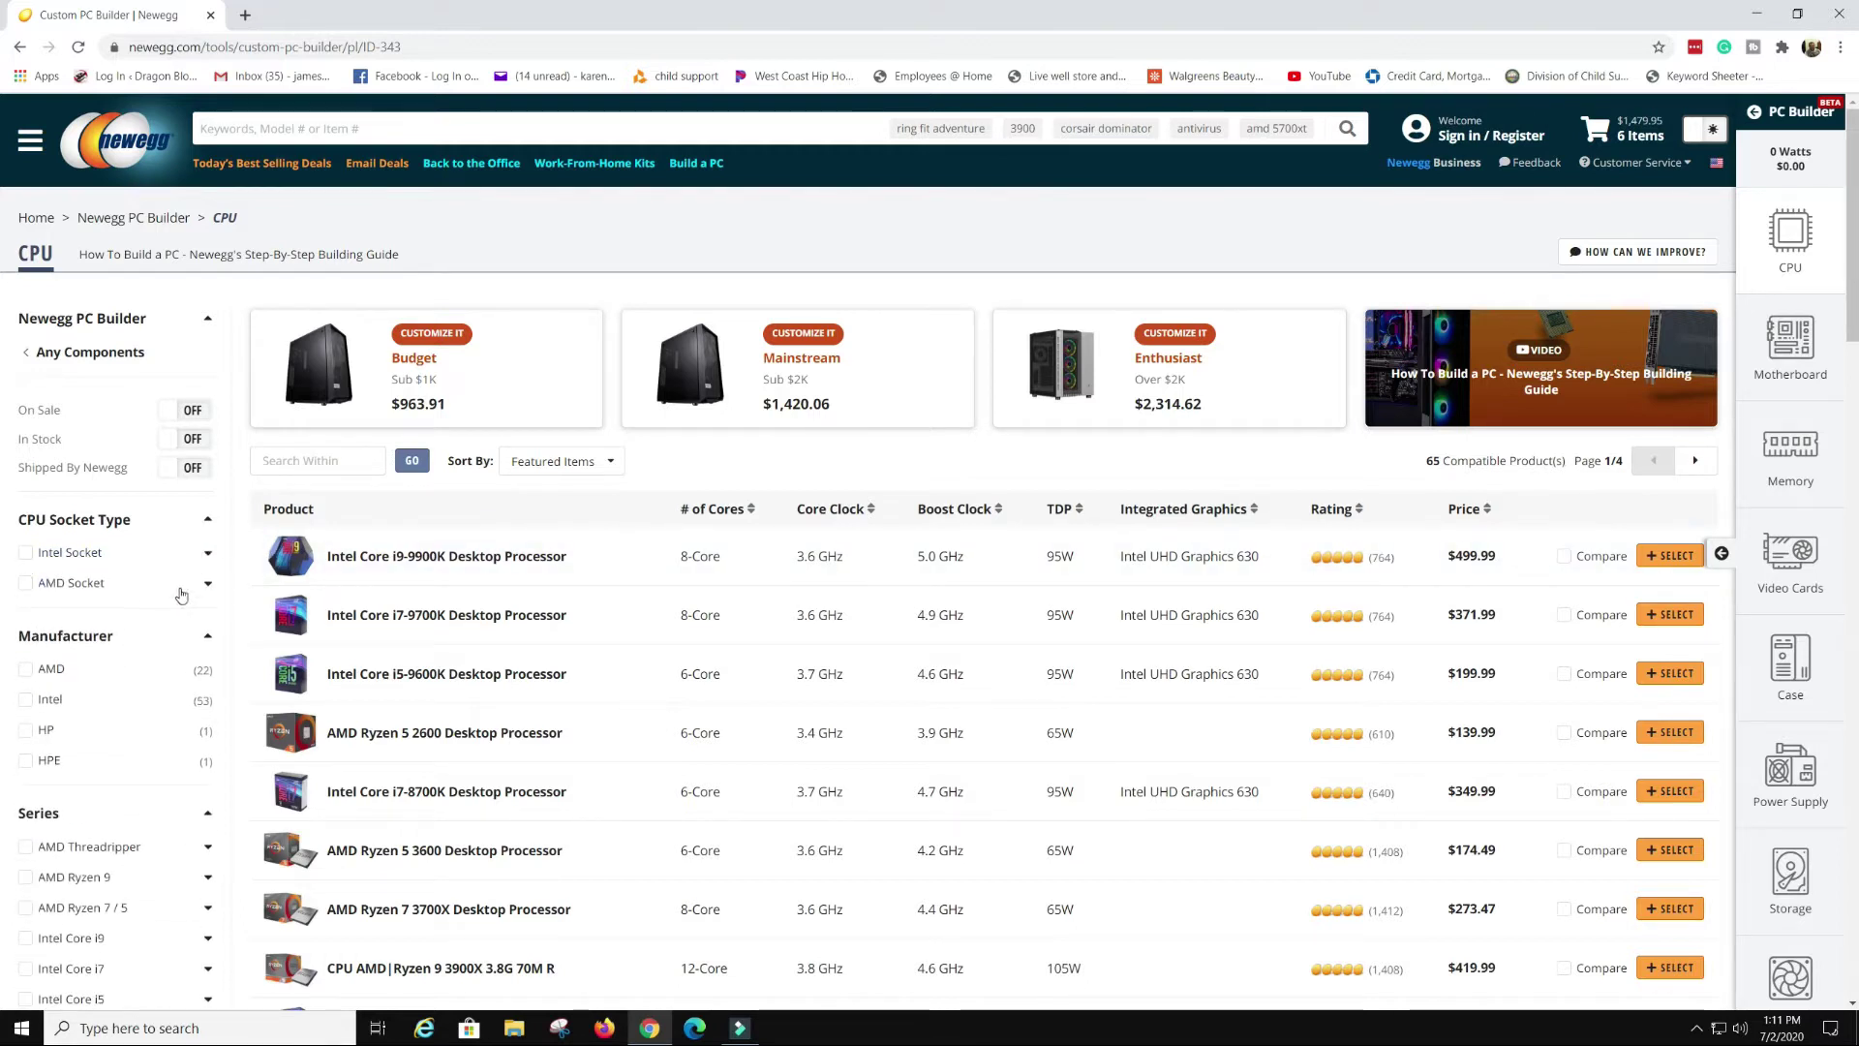
Filter the CPU list by the manufacturer Intel
{"action": "left_click", "coordinate": [26, 699]}
{"action": "scroll", "coordinate": [99, 678], "scroll_direction": "down", "scroll_amount": 1}
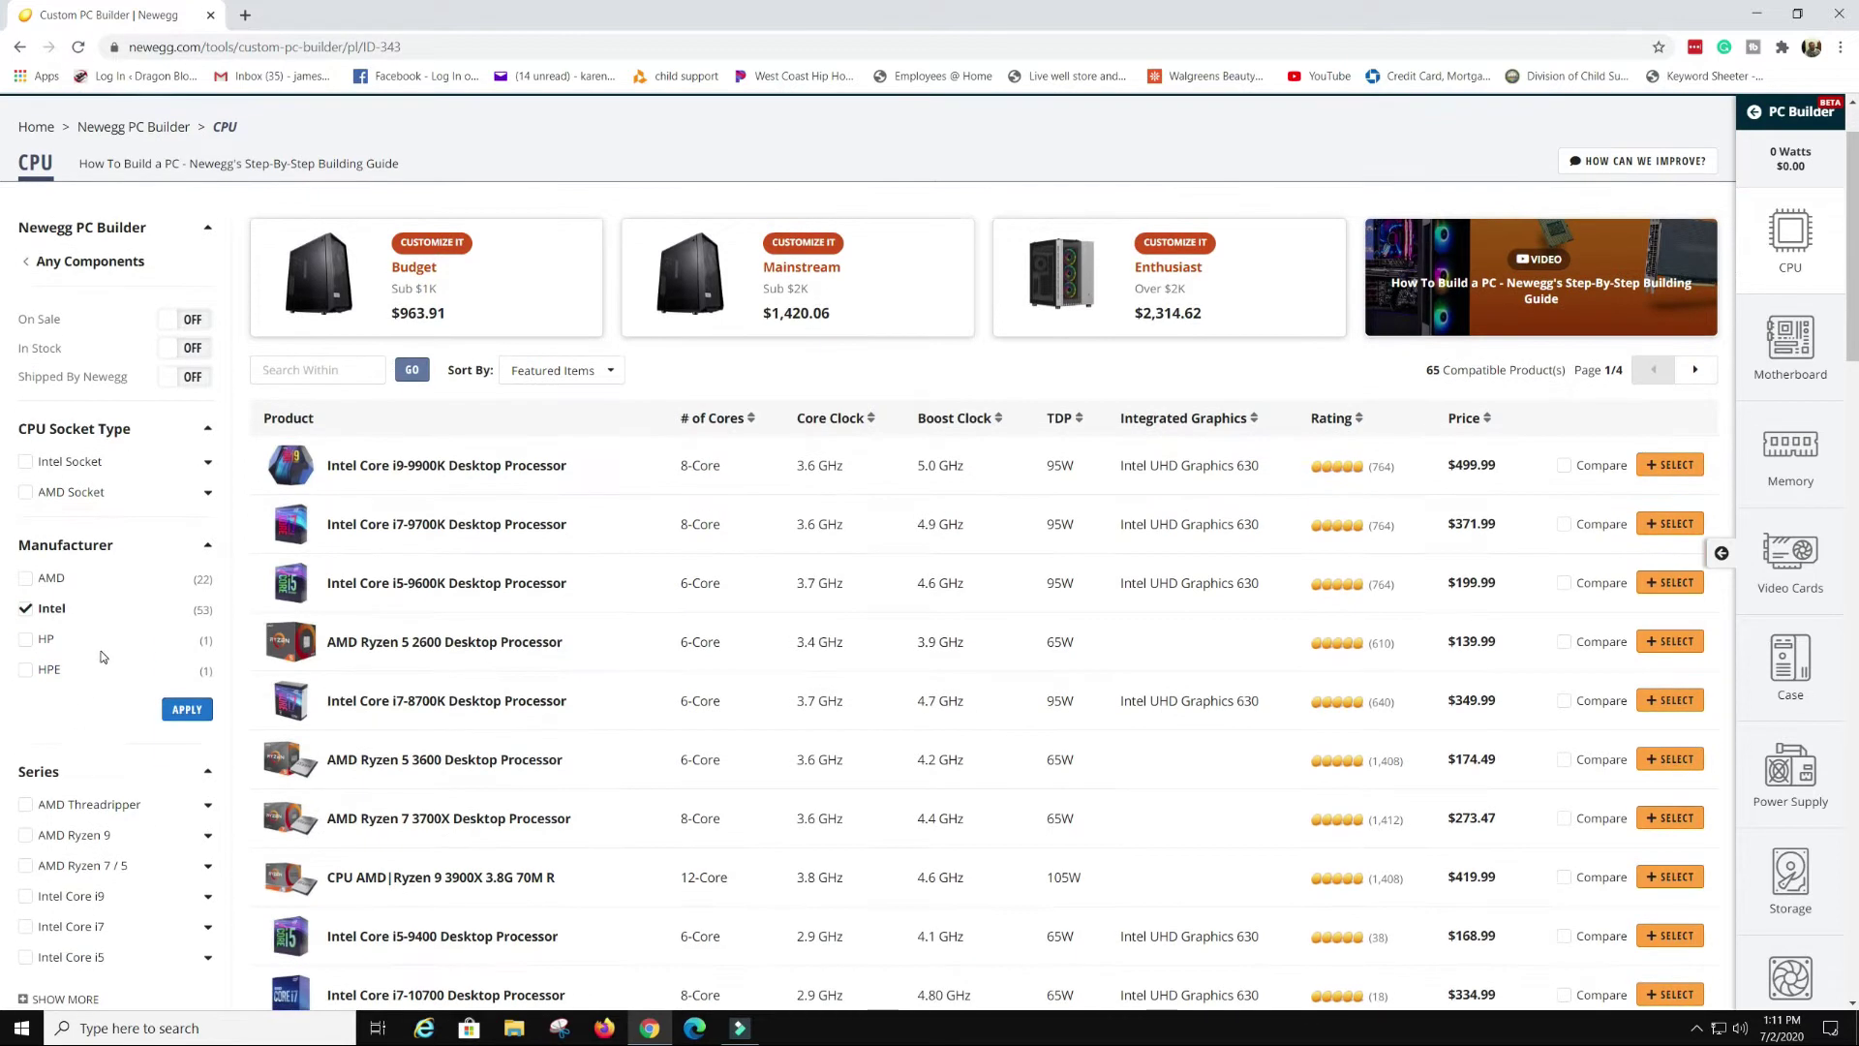
{"action": "left_click", "coordinate": [179, 717]}
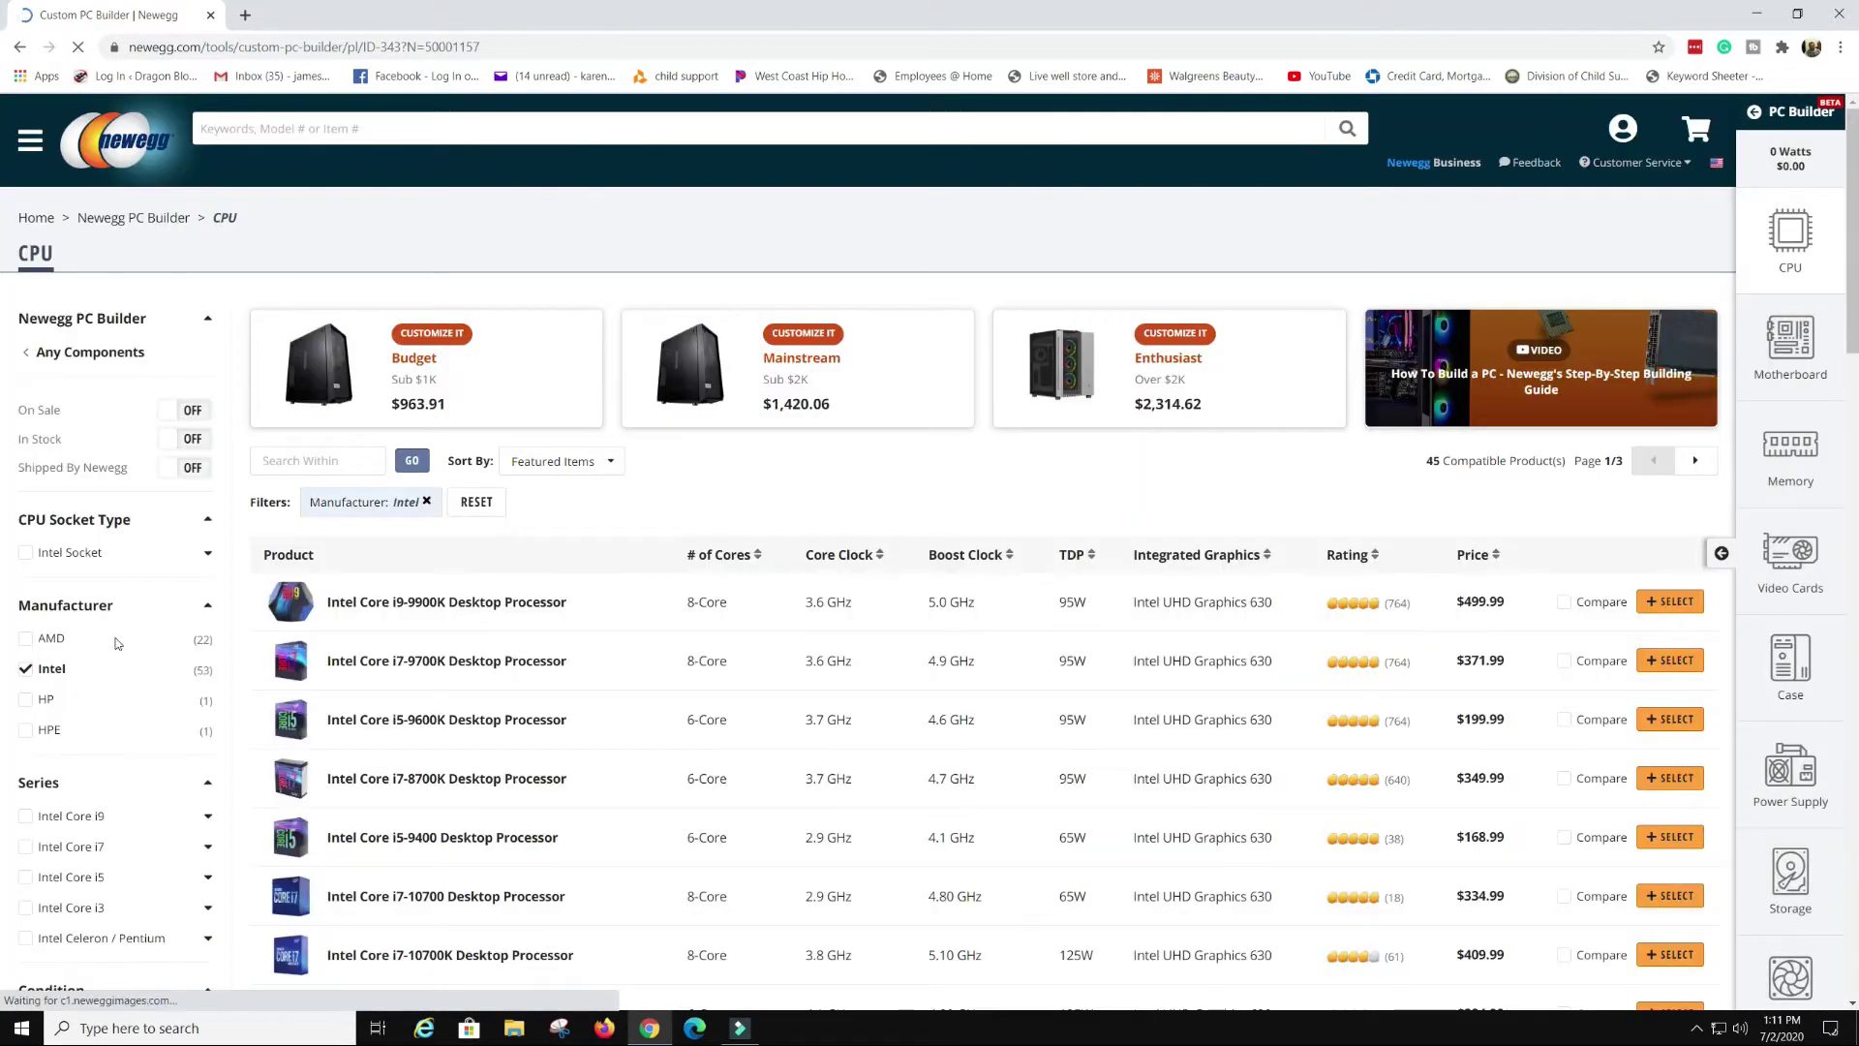
Narrow the Intel CPUs to the Core i9 10th Gen series and add the Intel Core i9-10900K to the build
{"action": "scroll", "coordinate": [113, 665], "scroll_direction": "down", "scroll_amount": 5}
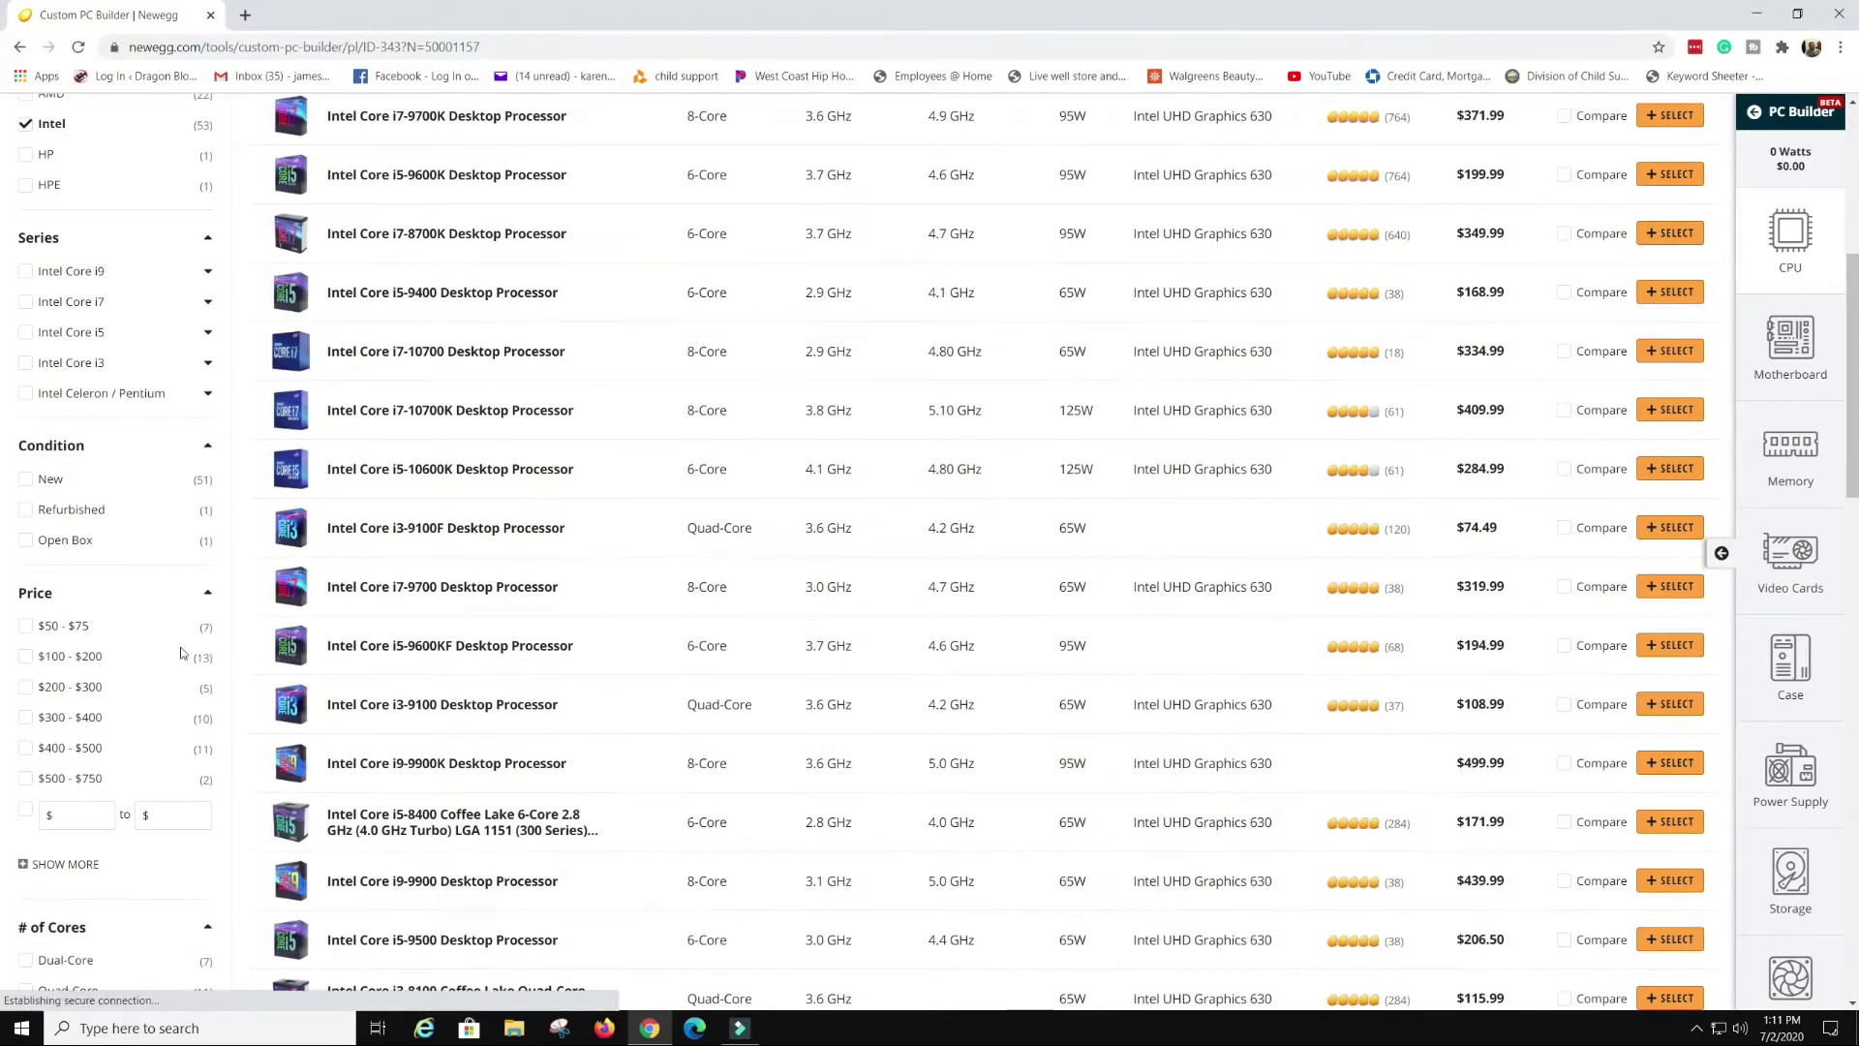
{"action": "scroll", "coordinate": [114, 665], "scroll_direction": "up", "scroll_amount": 2}
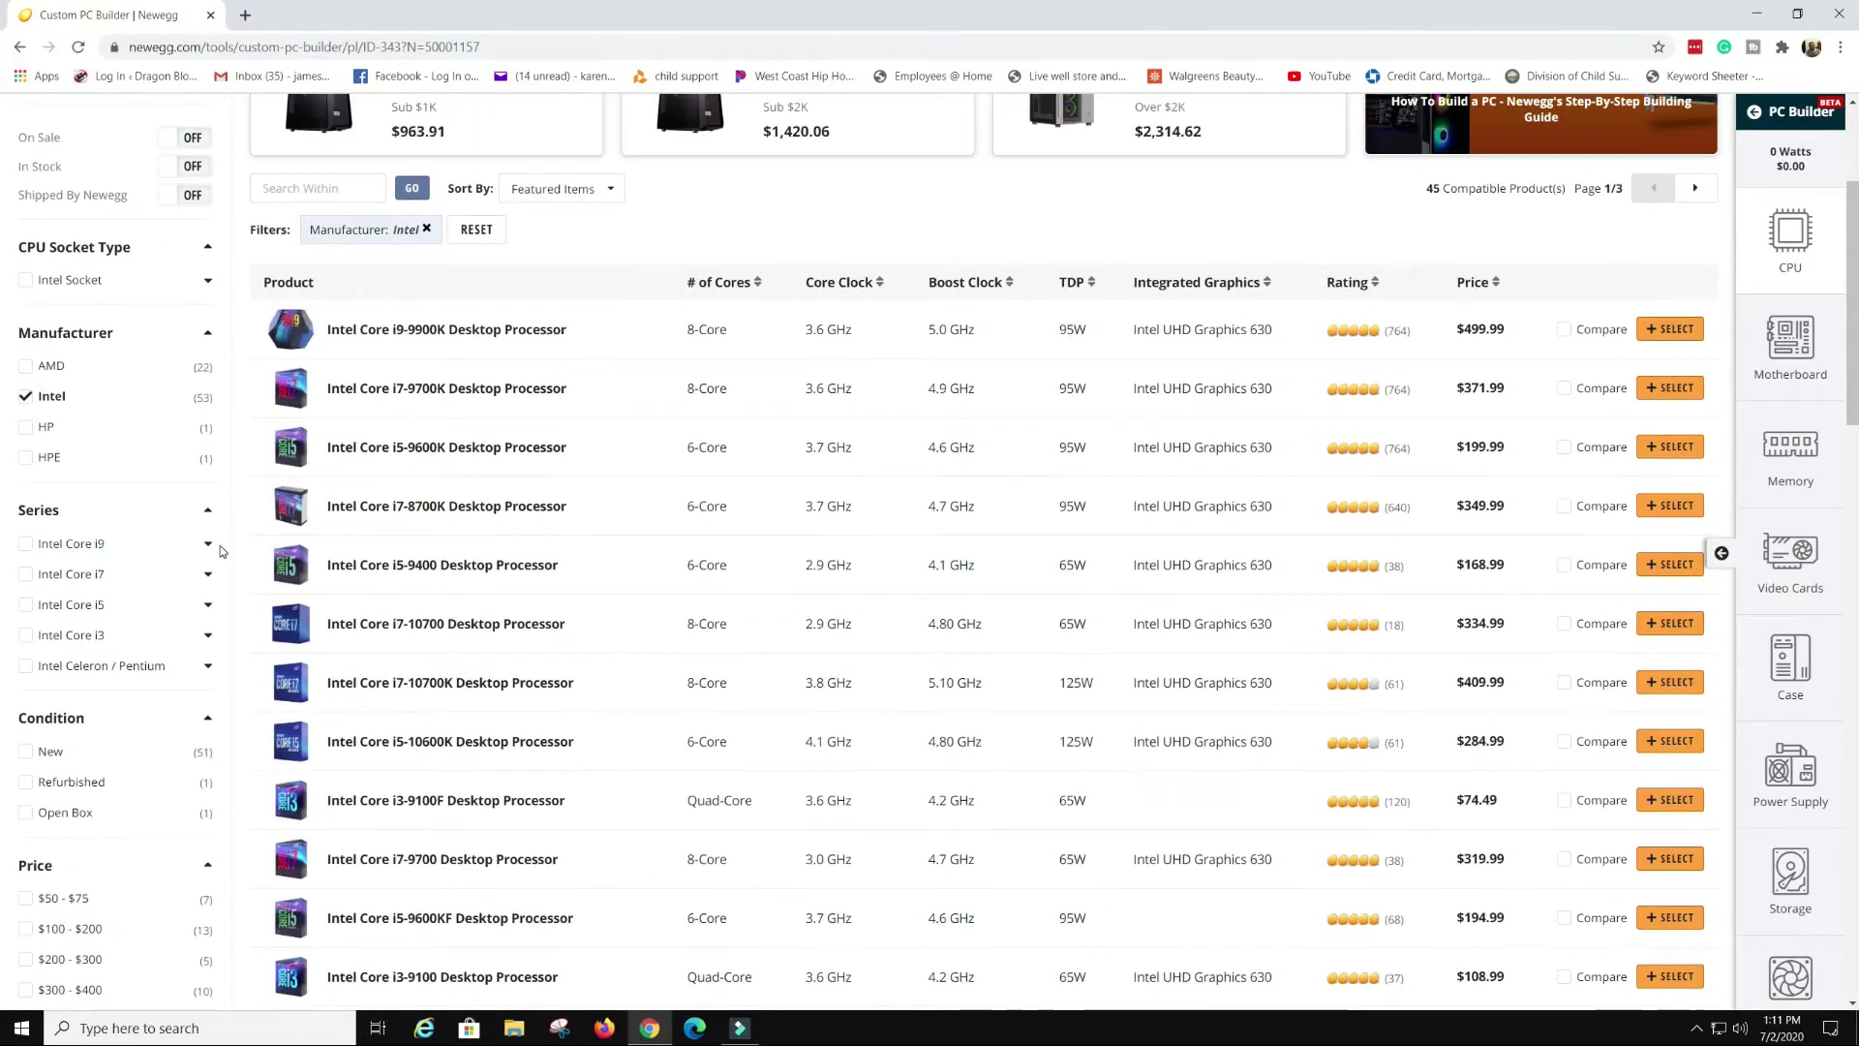
{"action": "left_click", "coordinate": [207, 510]}
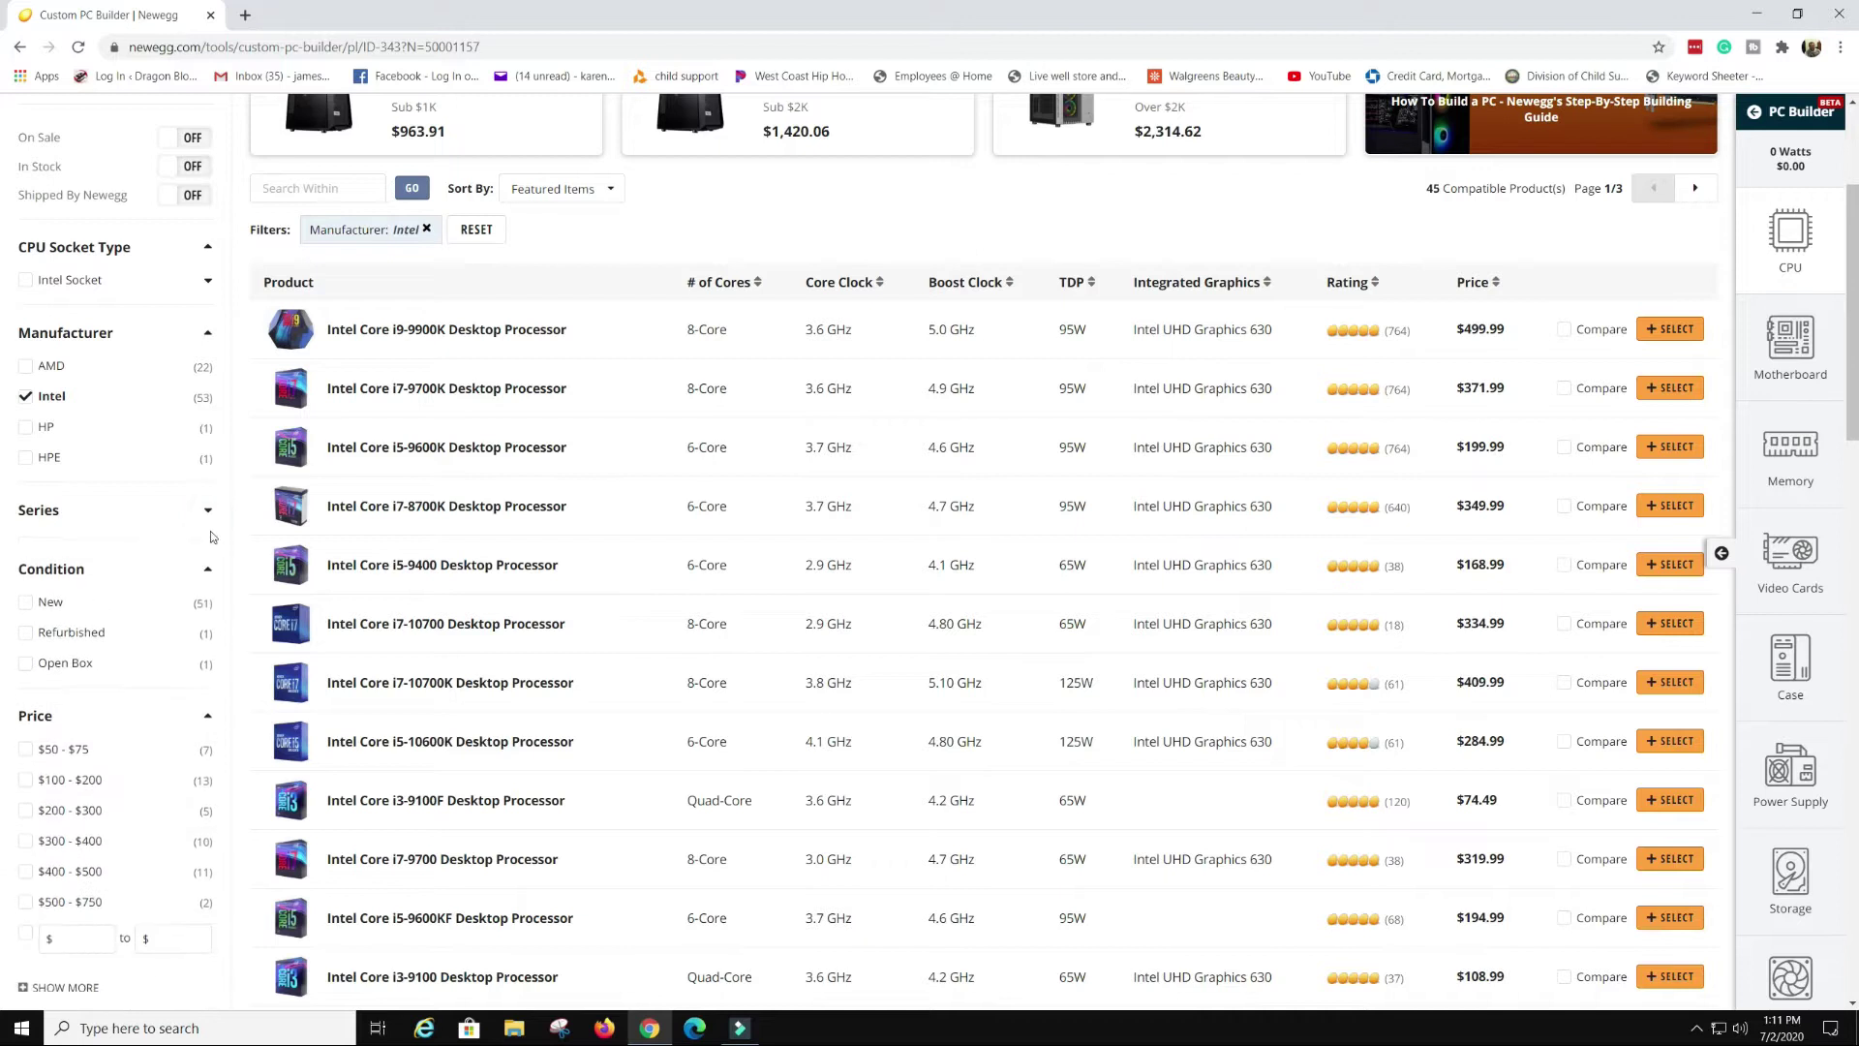
{"action": "left_click", "coordinate": [206, 511]}
{"action": "left_click", "coordinate": [207, 544]}
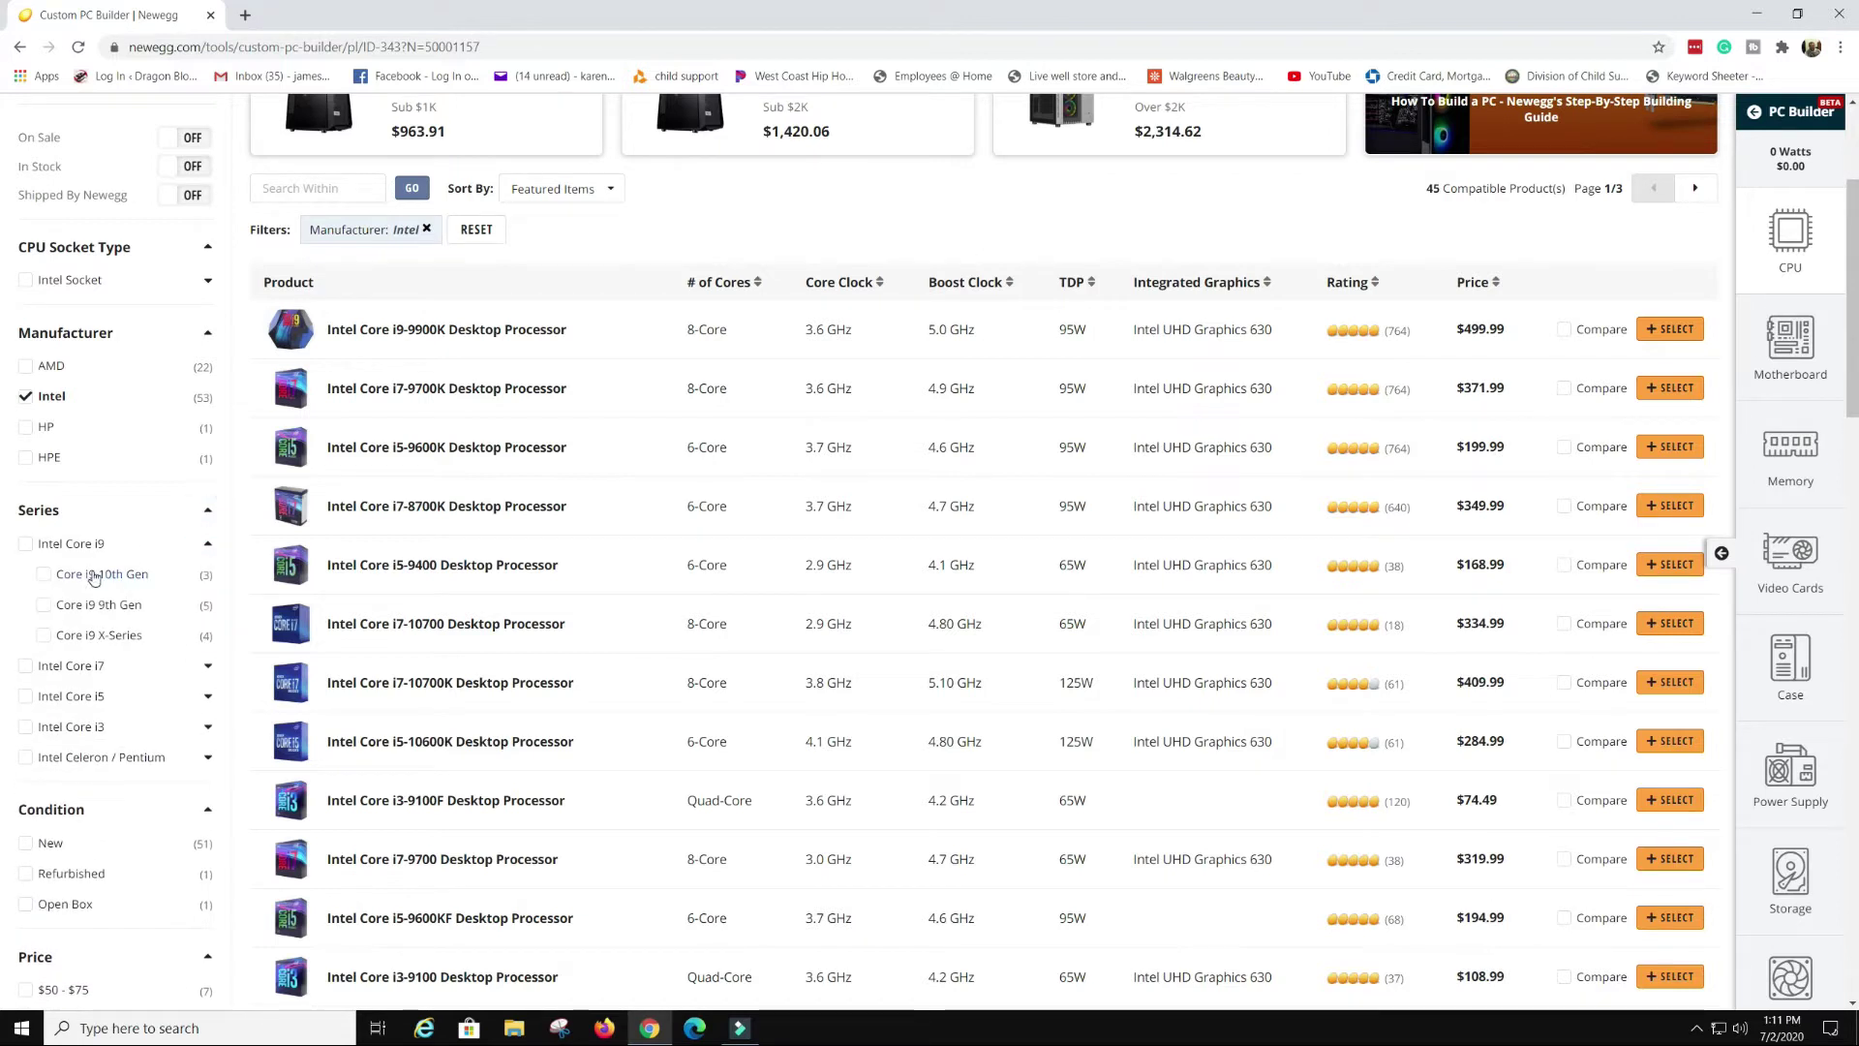
{"action": "left_click", "coordinate": [42, 578]}
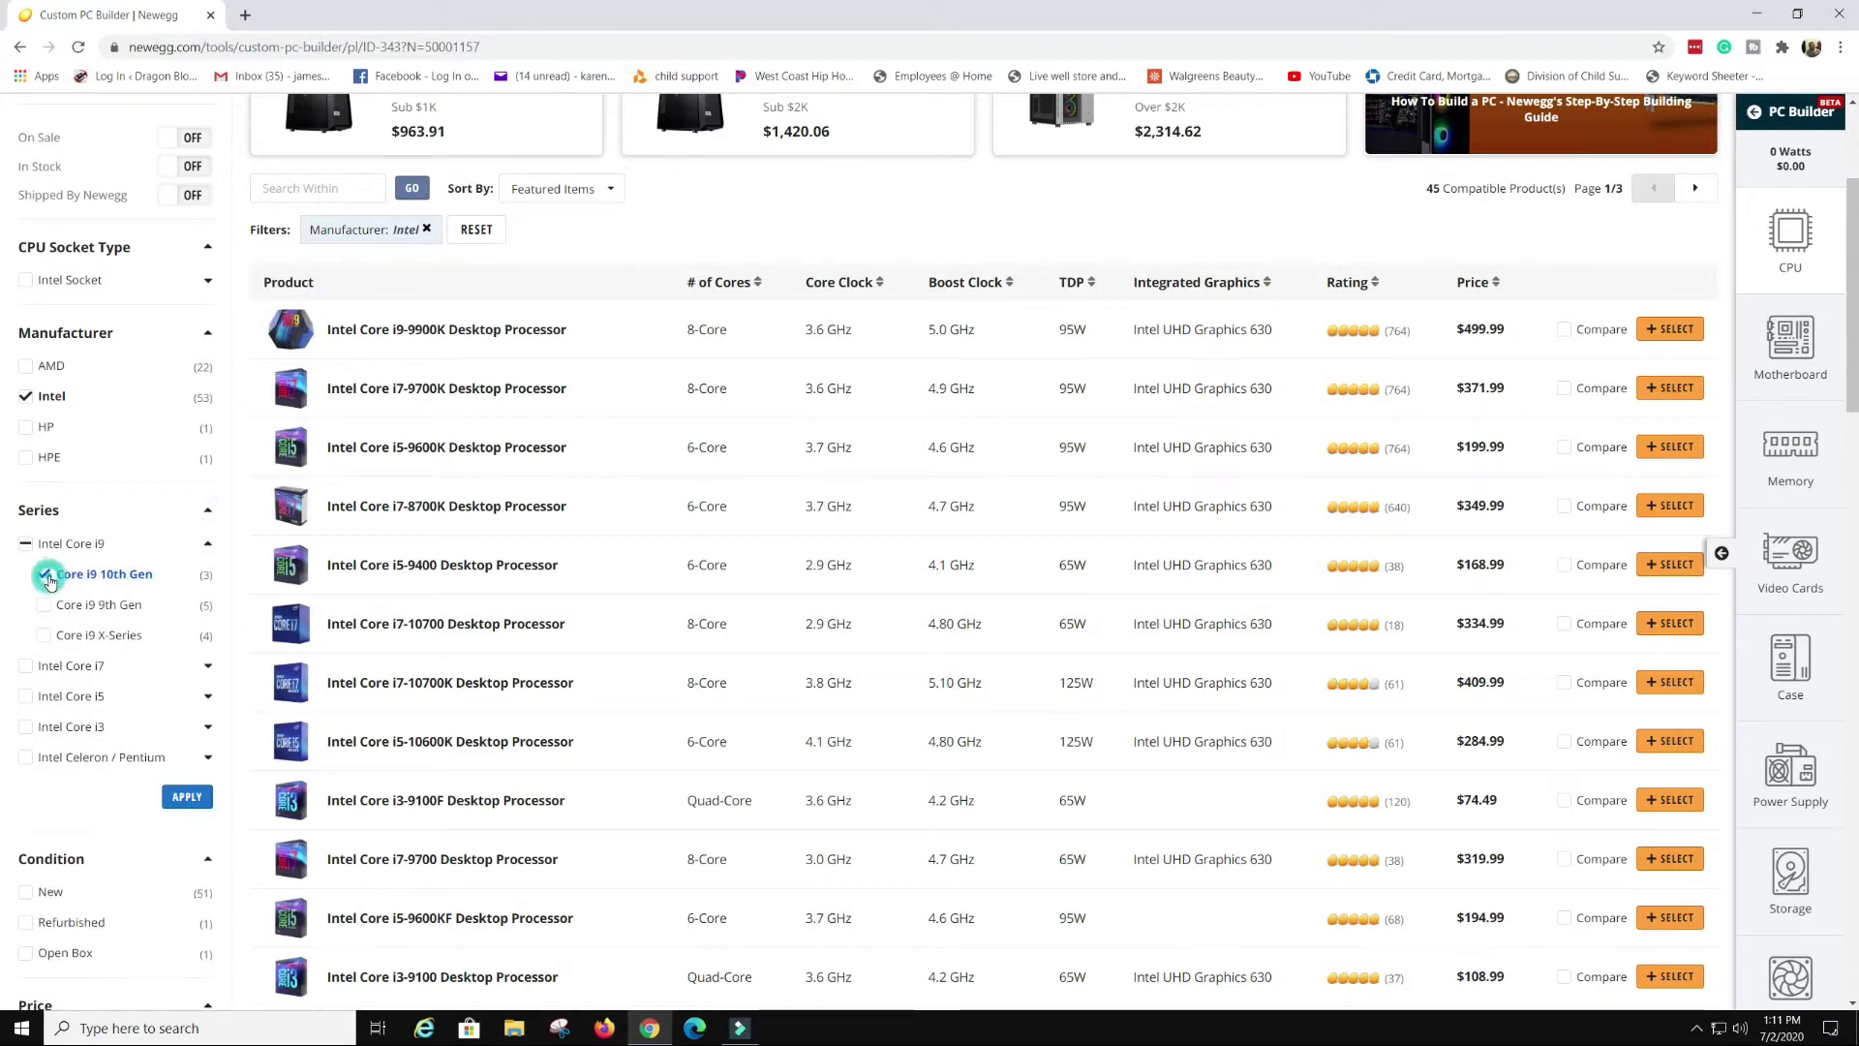
{"action": "left_click", "coordinate": [190, 800]}
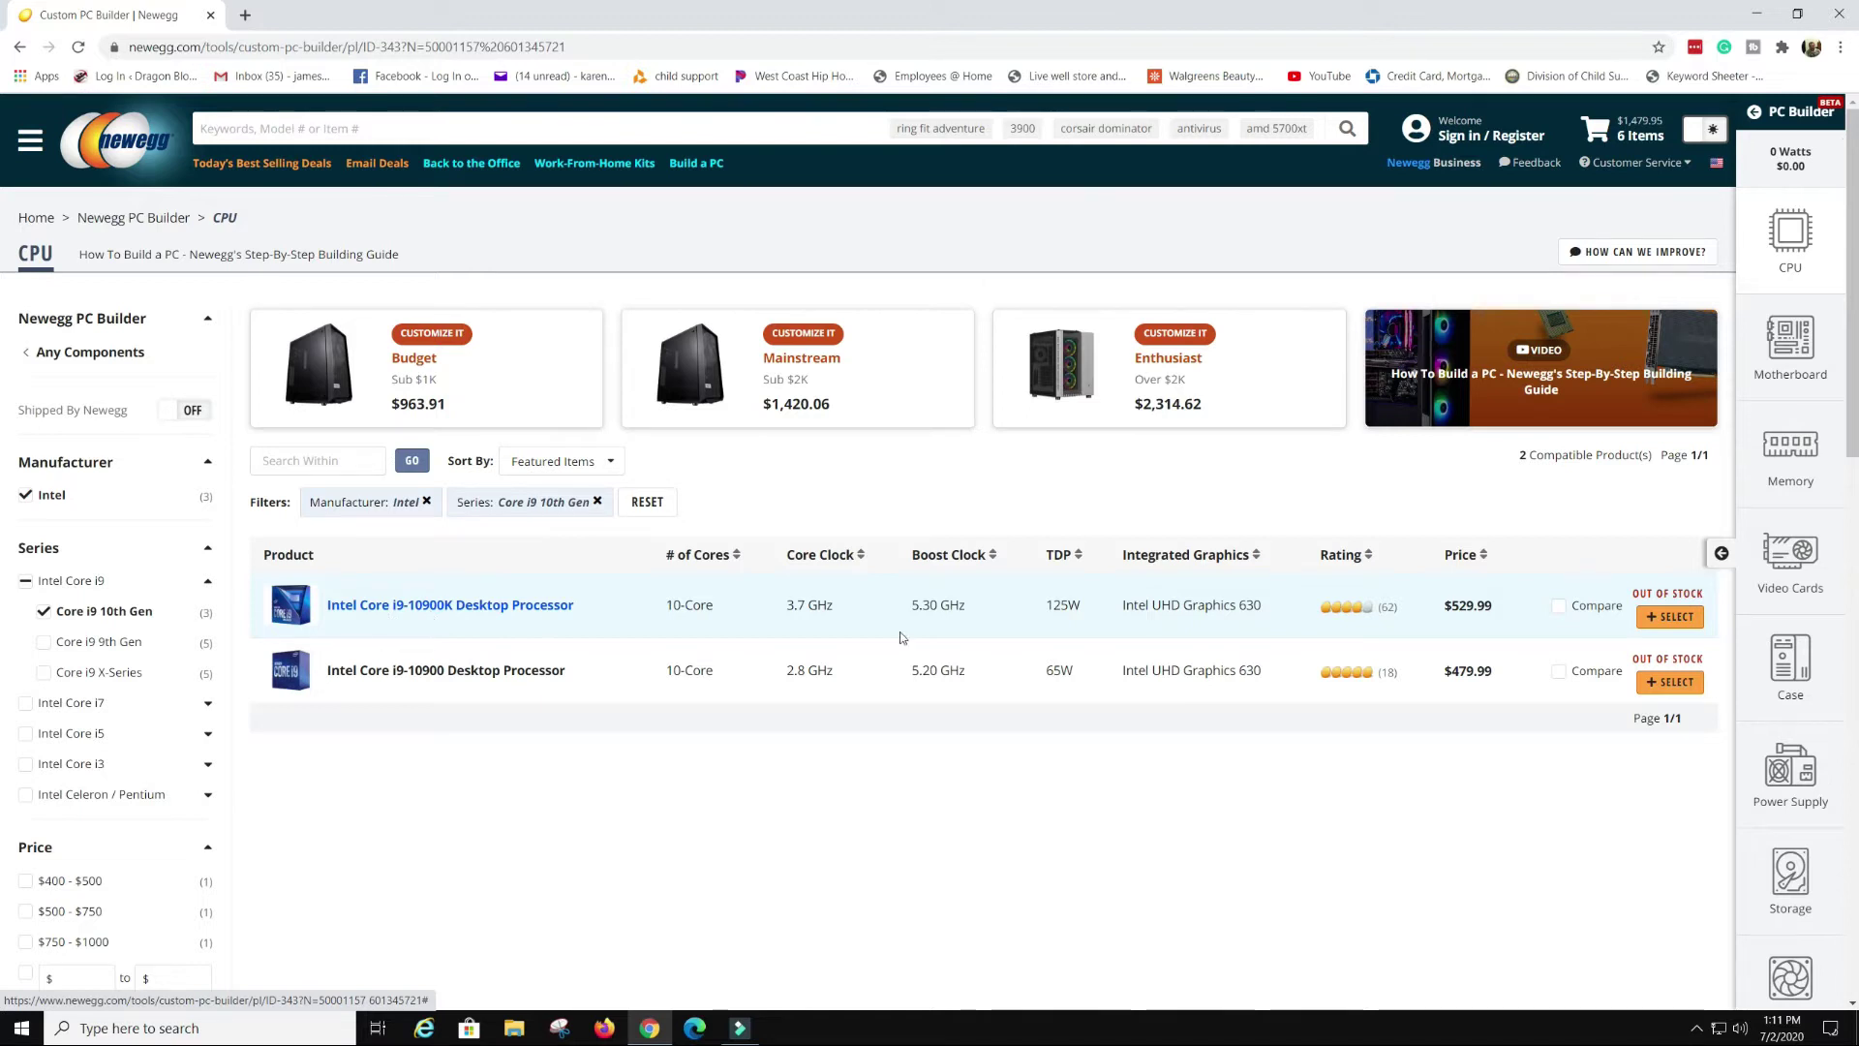
{"action": "left_click", "coordinate": [1669, 617]}
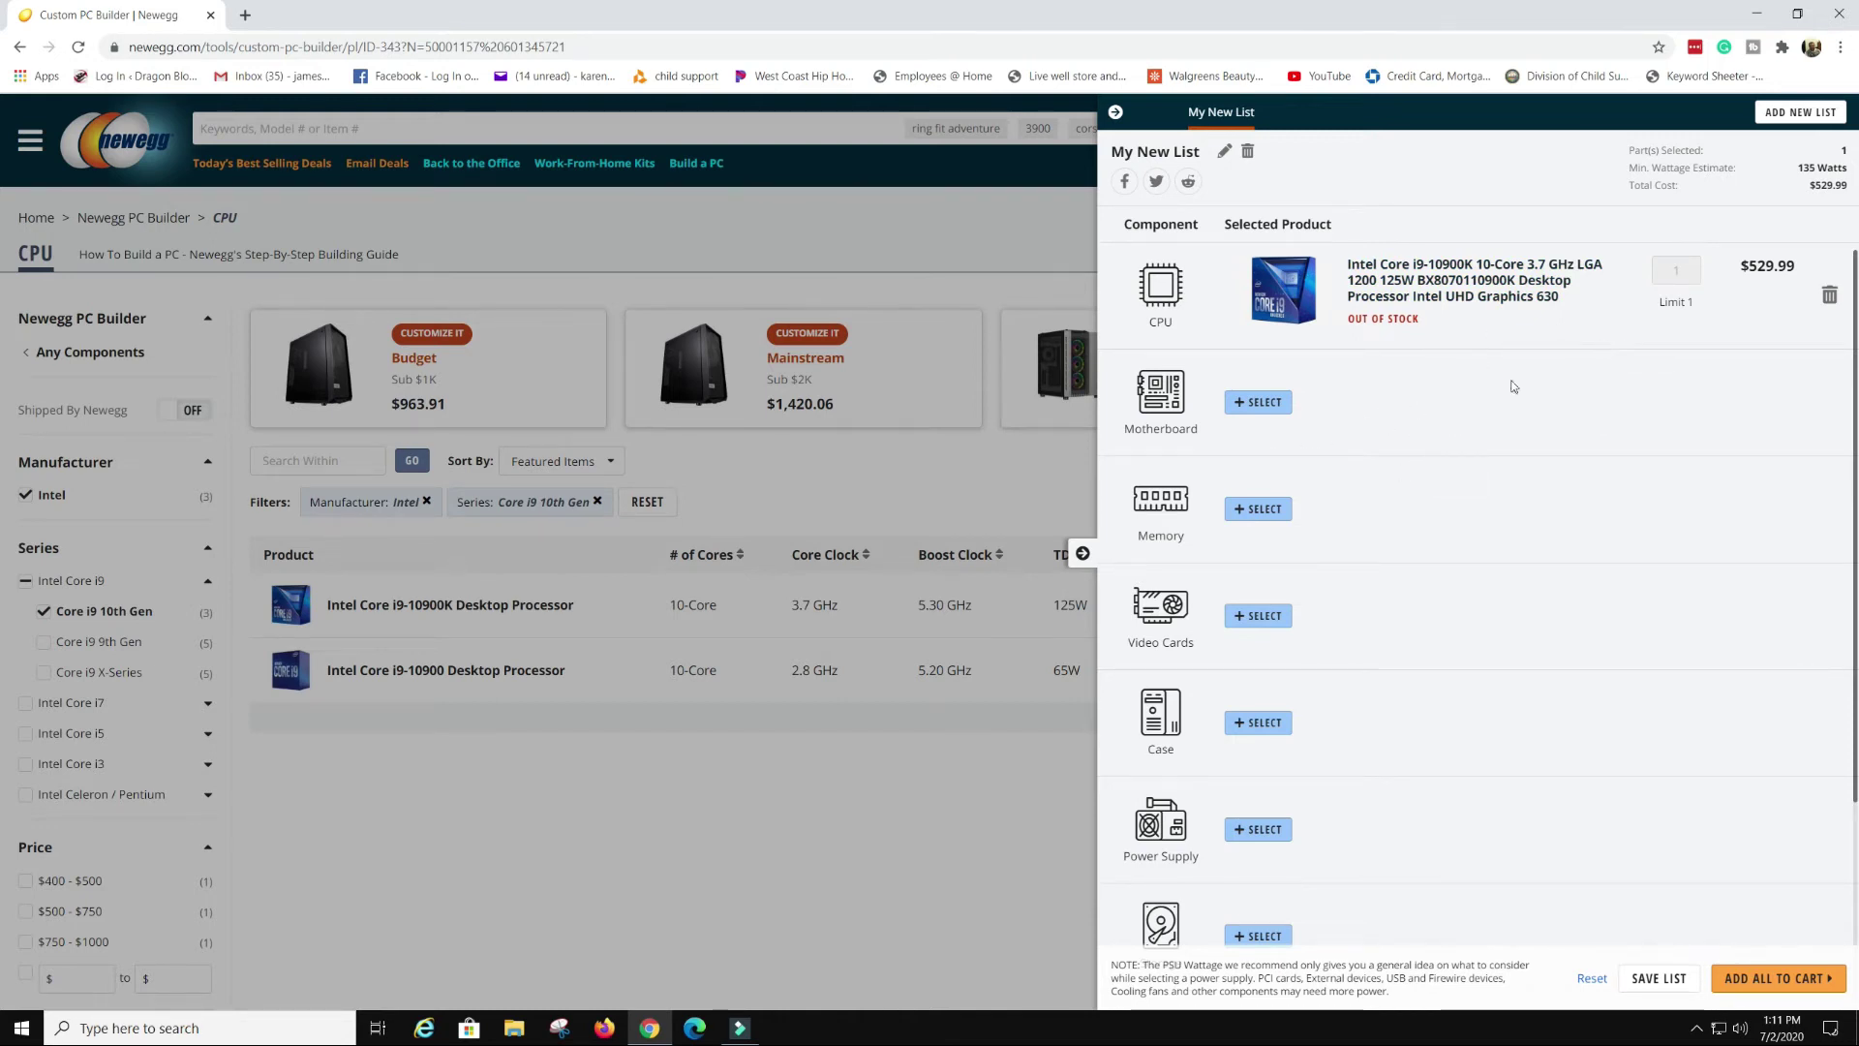
Open the motherboard selection for the build and filter the list to the ATX form factor
{"action": "left_click", "coordinate": [1262, 405]}
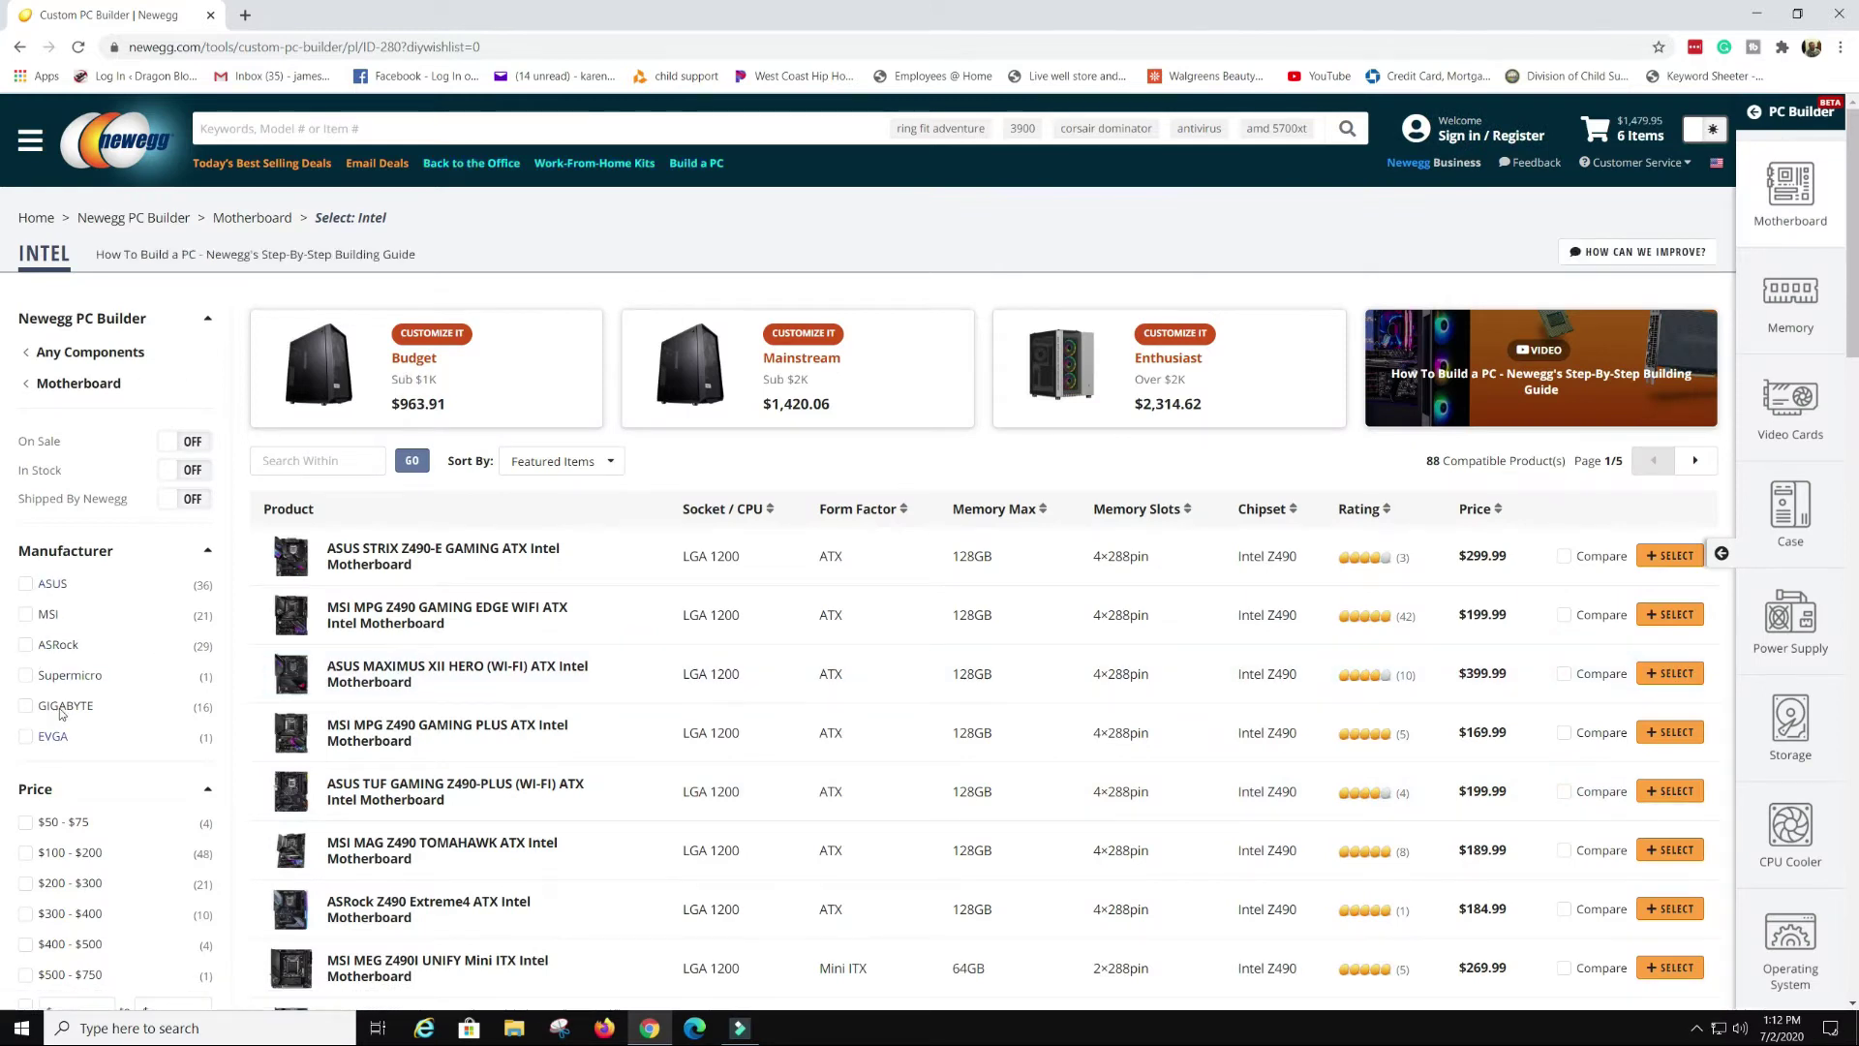
{"action": "scroll", "coordinate": [79, 607], "scroll_direction": "down", "scroll_amount": 3}
{"action": "scroll", "coordinate": [113, 647], "scroll_direction": "down", "scroll_amount": 3}
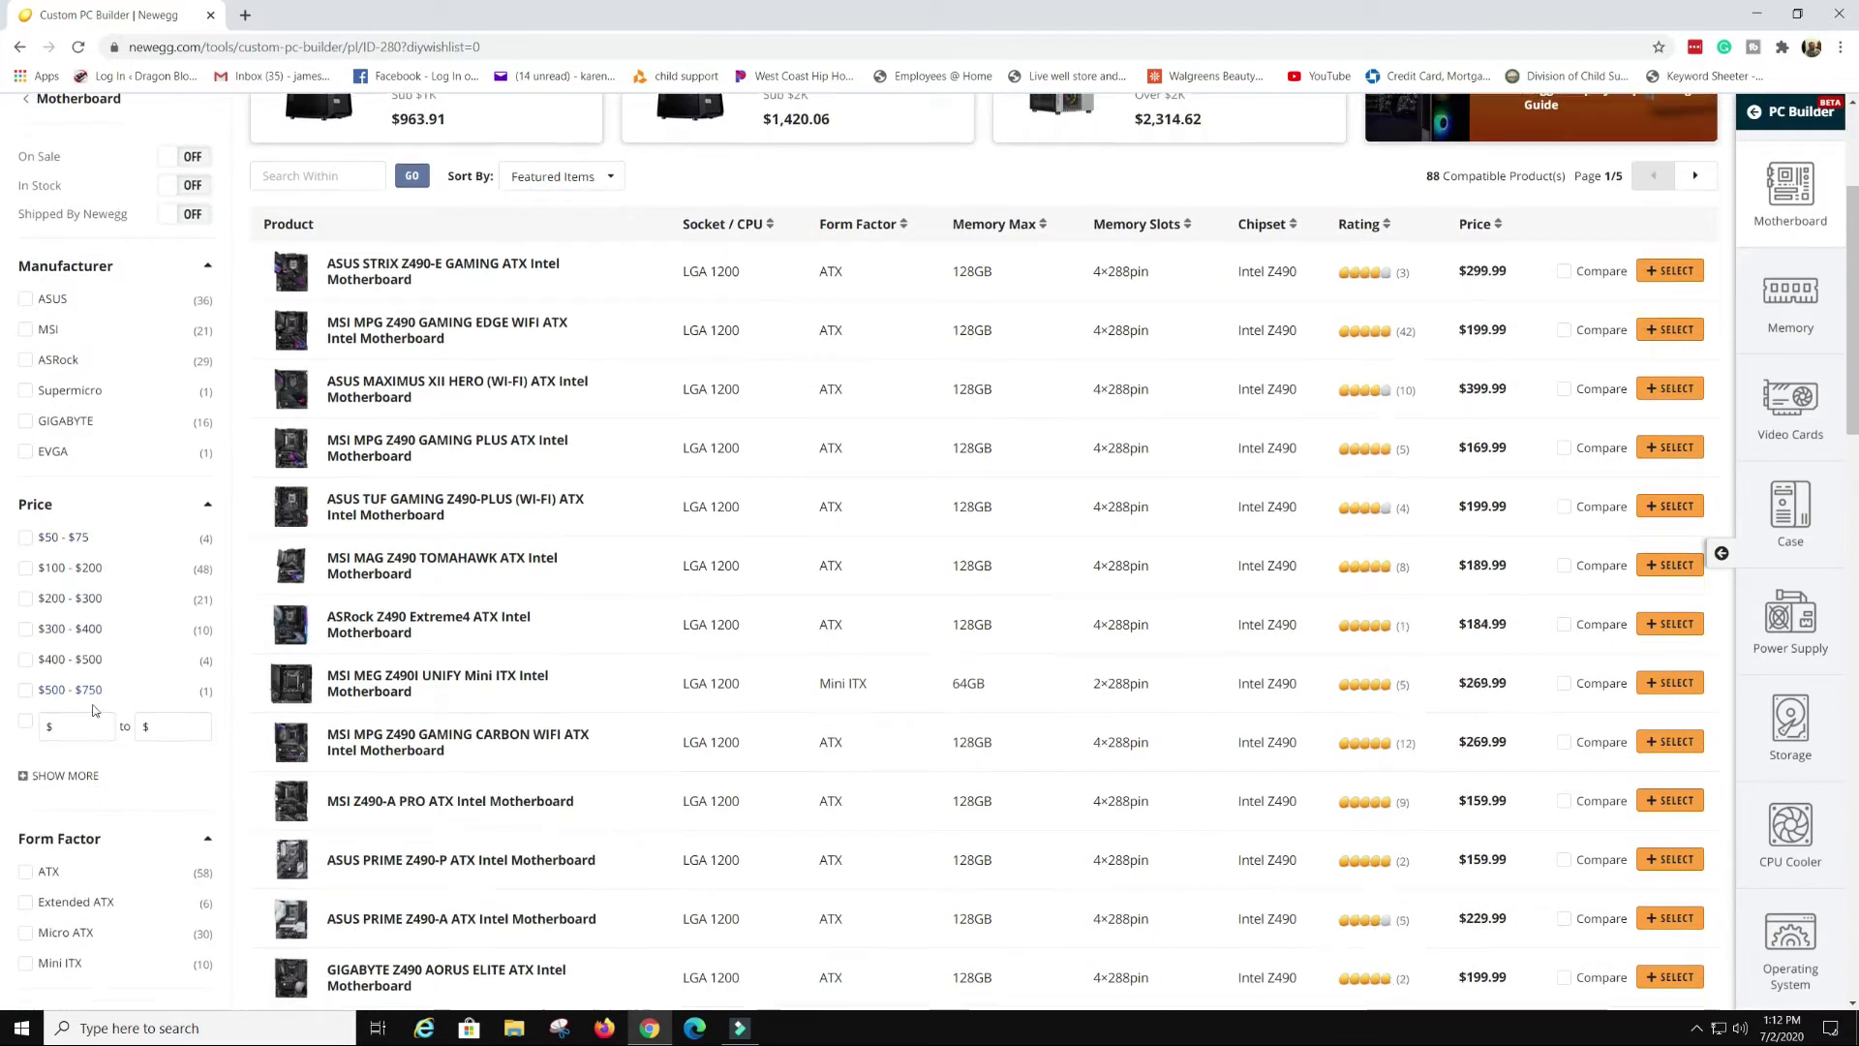
{"action": "scroll", "coordinate": [141, 759], "scroll_direction": "down", "scroll_amount": 3}
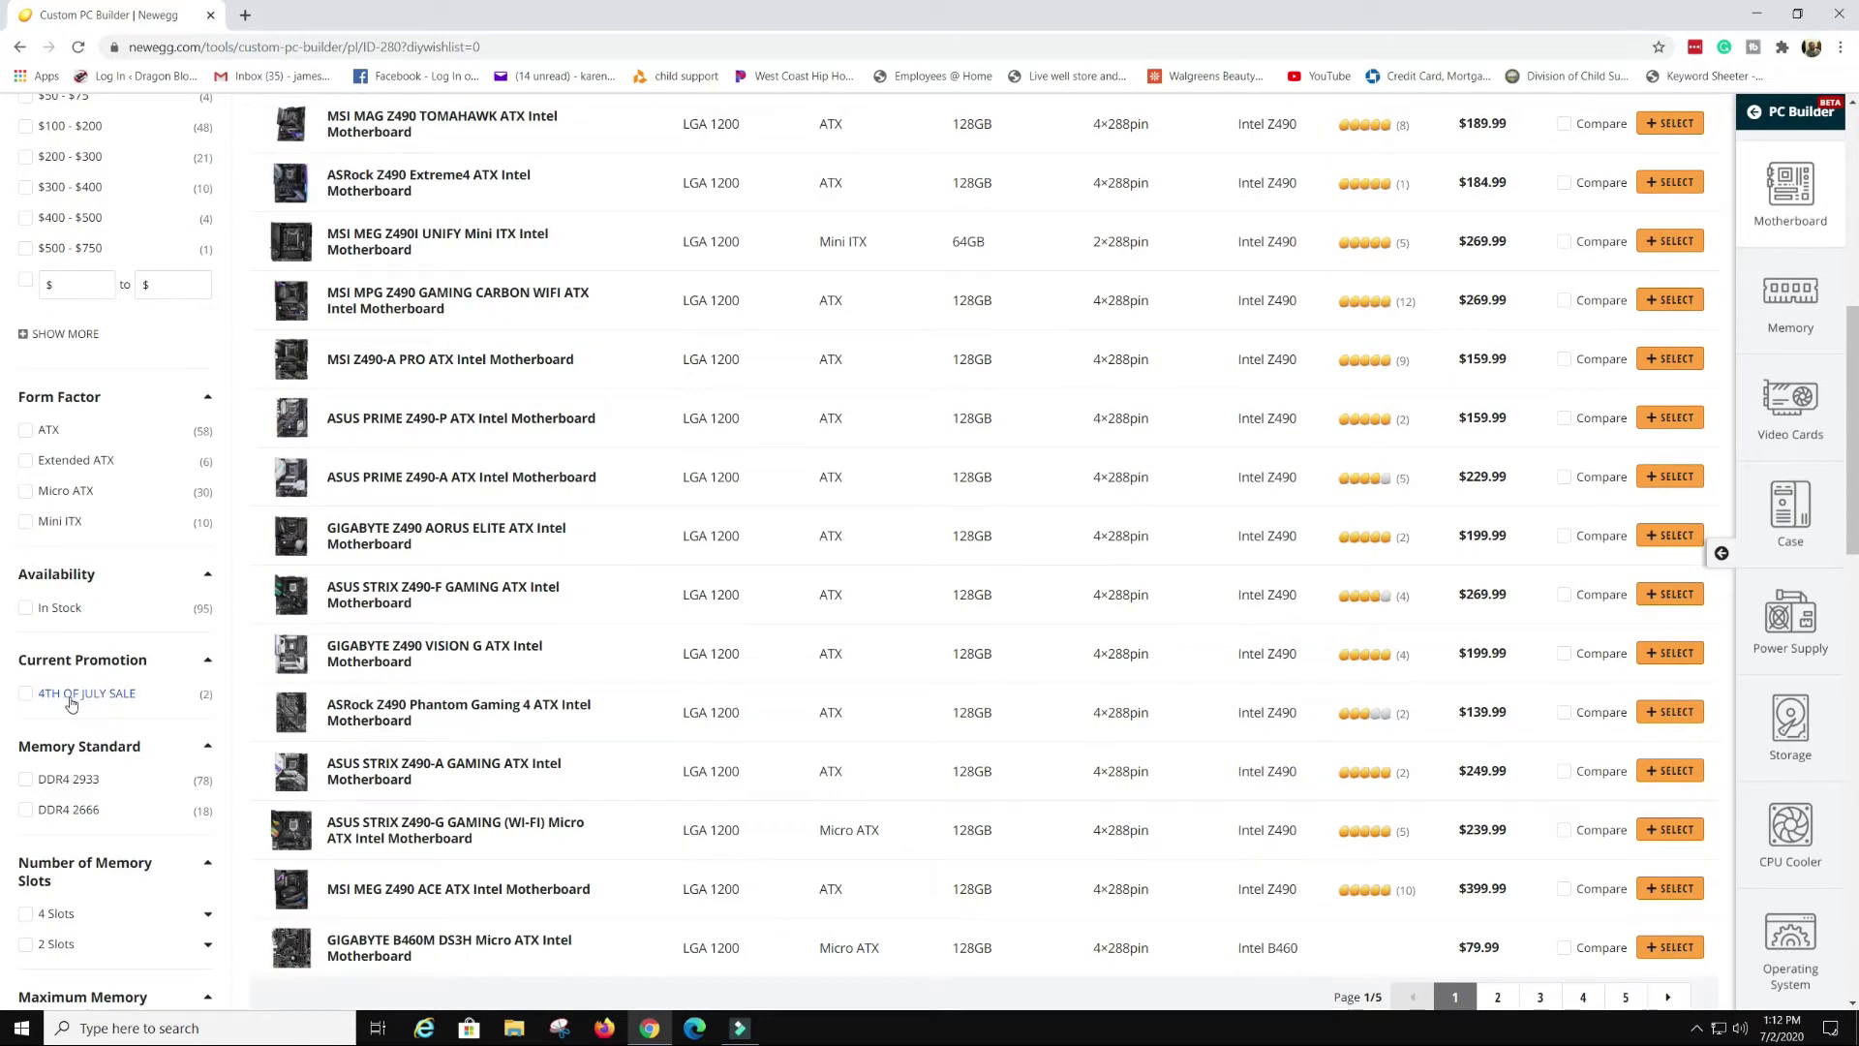
{"action": "scroll", "coordinate": [136, 695], "scroll_direction": "down", "scroll_amount": 1}
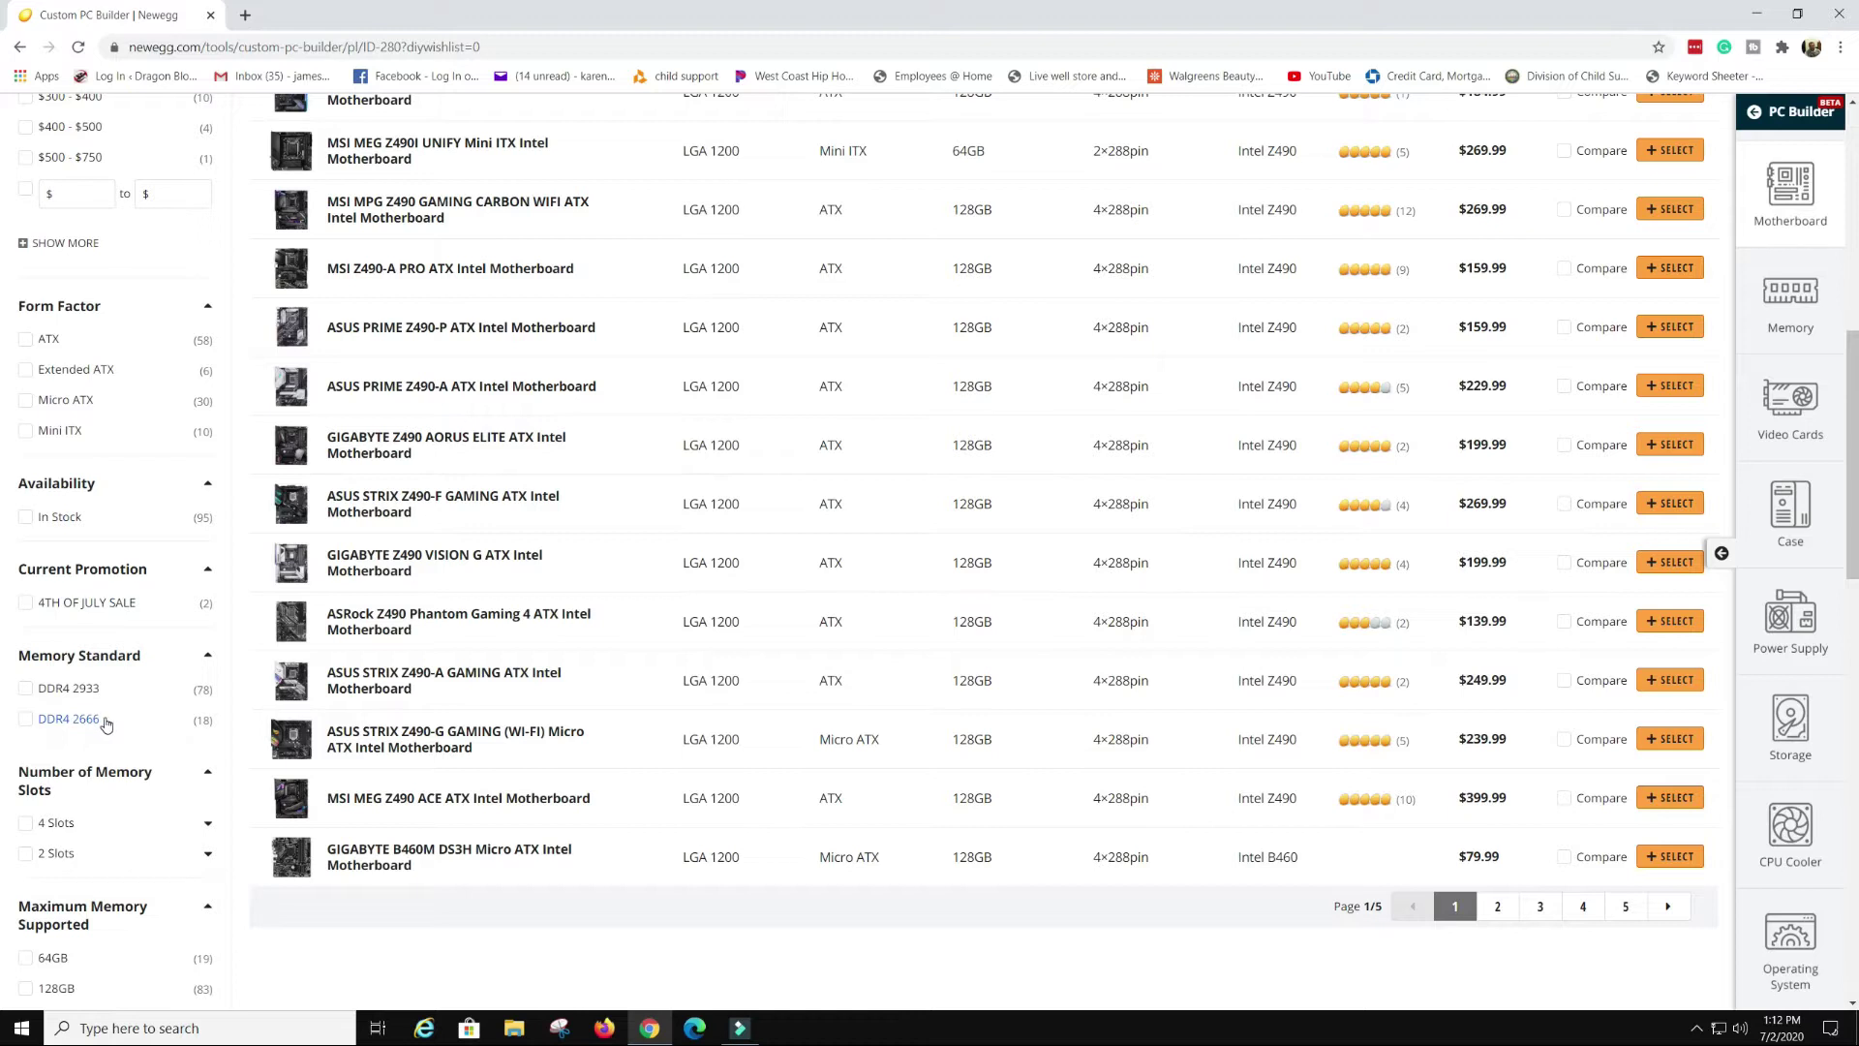
{"action": "scroll", "coordinate": [73, 668], "scroll_direction": "down", "scroll_amount": 2}
{"action": "scroll", "coordinate": [58, 629], "scroll_direction": "down", "scroll_amount": 3}
{"action": "scroll", "coordinate": [97, 654], "scroll_direction": "up", "scroll_amount": 8}
{"action": "scroll", "coordinate": [100, 654], "scroll_direction": "up", "scroll_amount": 3}
{"action": "scroll", "coordinate": [116, 697], "scroll_direction": "down", "scroll_amount": 1}
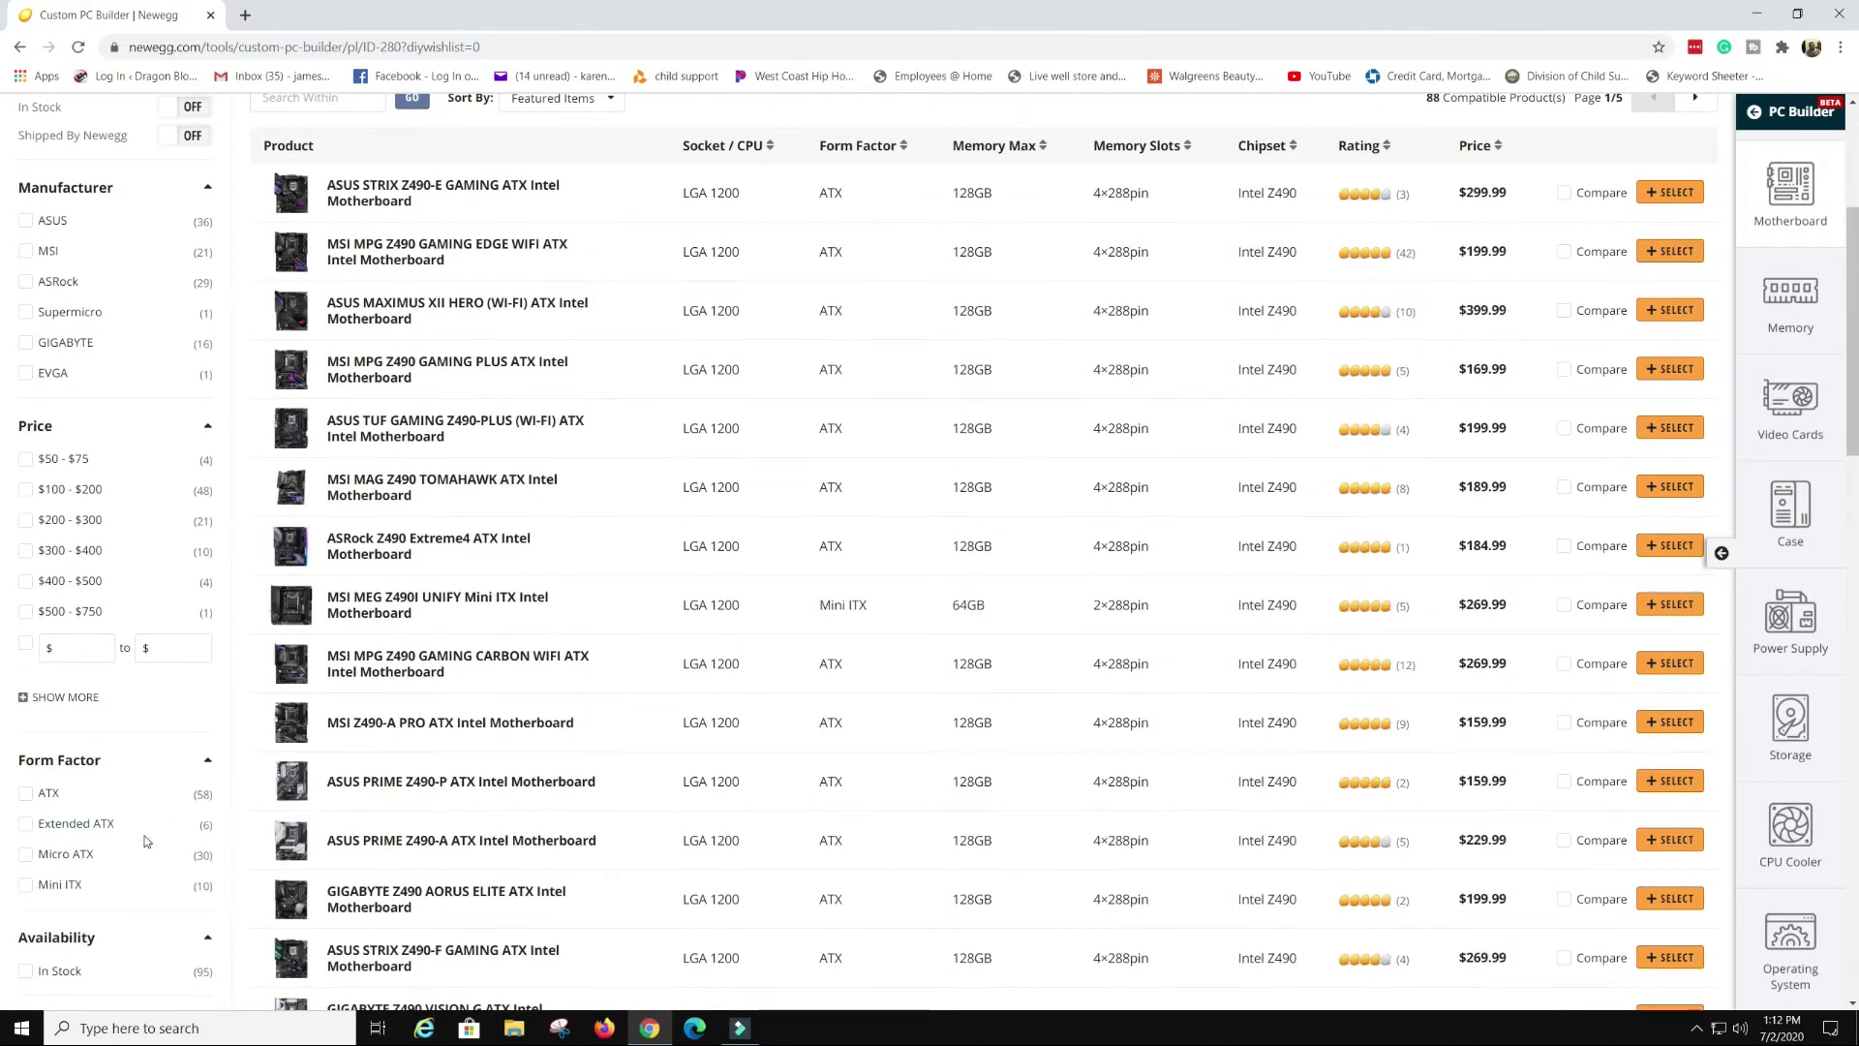
{"action": "left_click", "coordinate": [26, 795]}
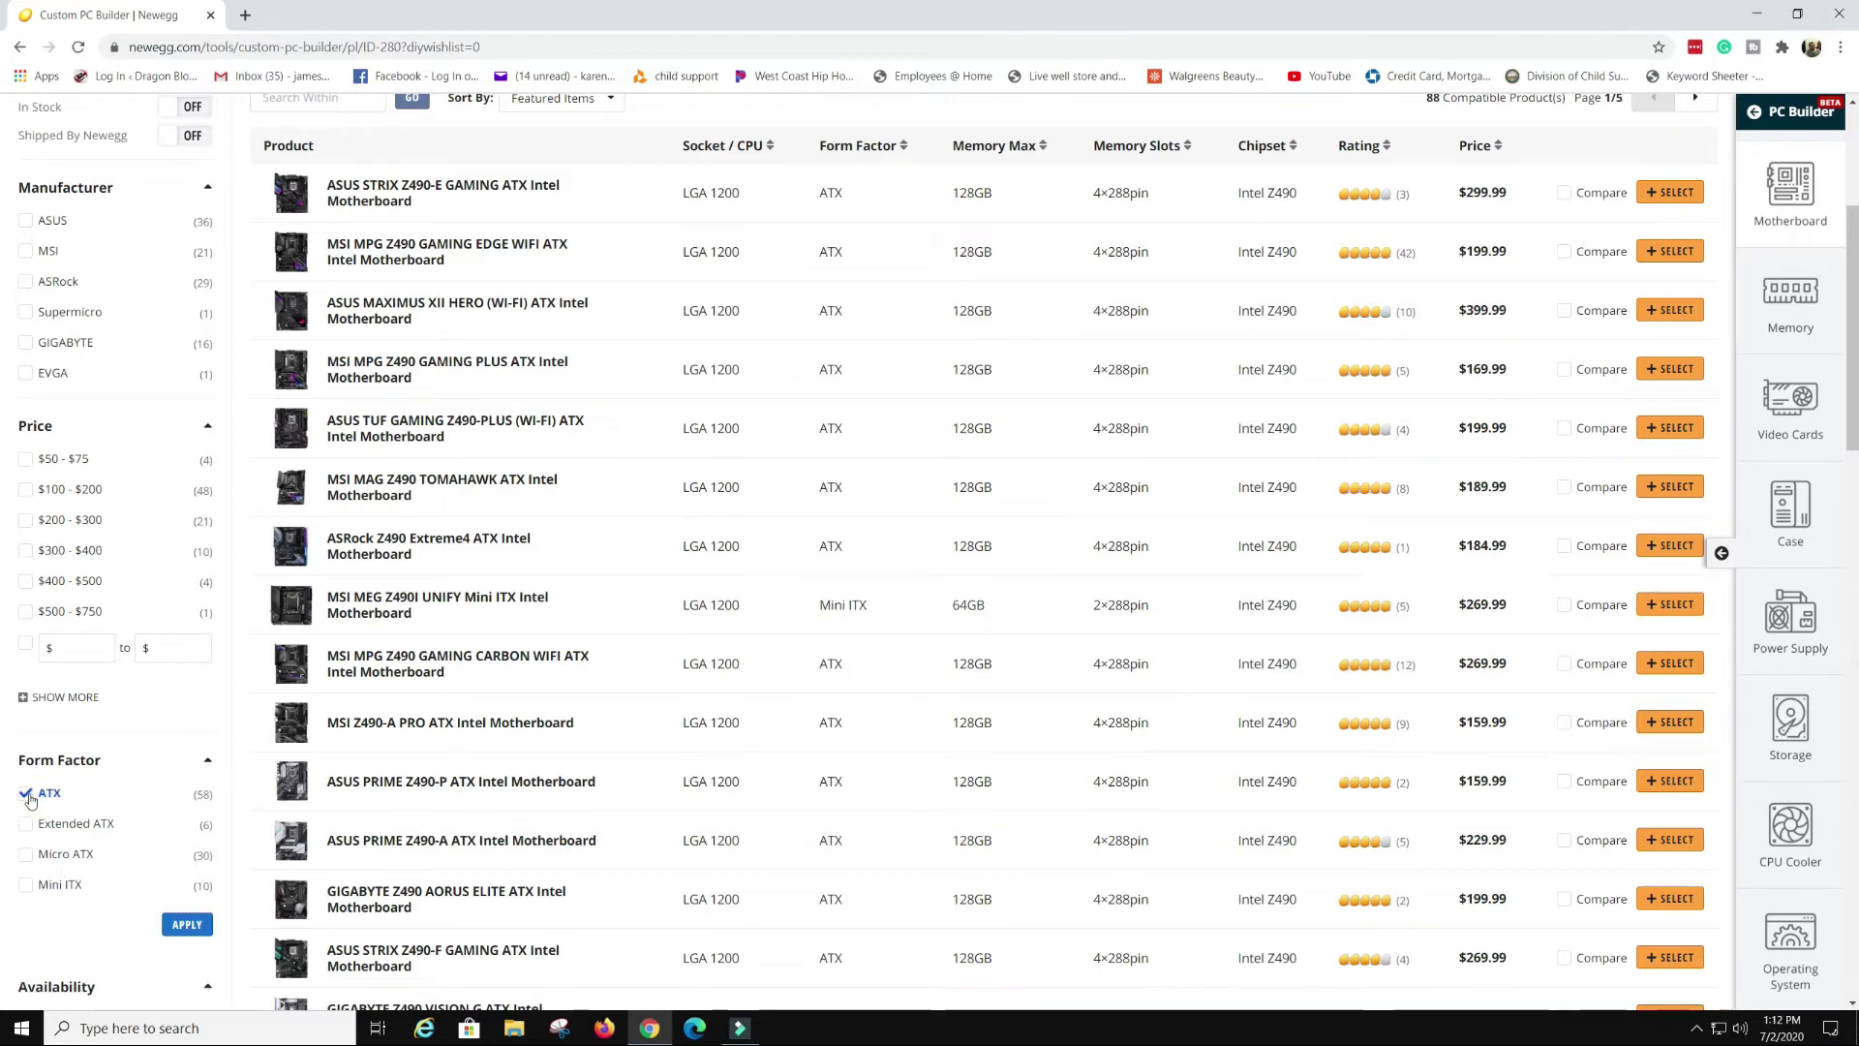
{"action": "left_click", "coordinate": [198, 927]}
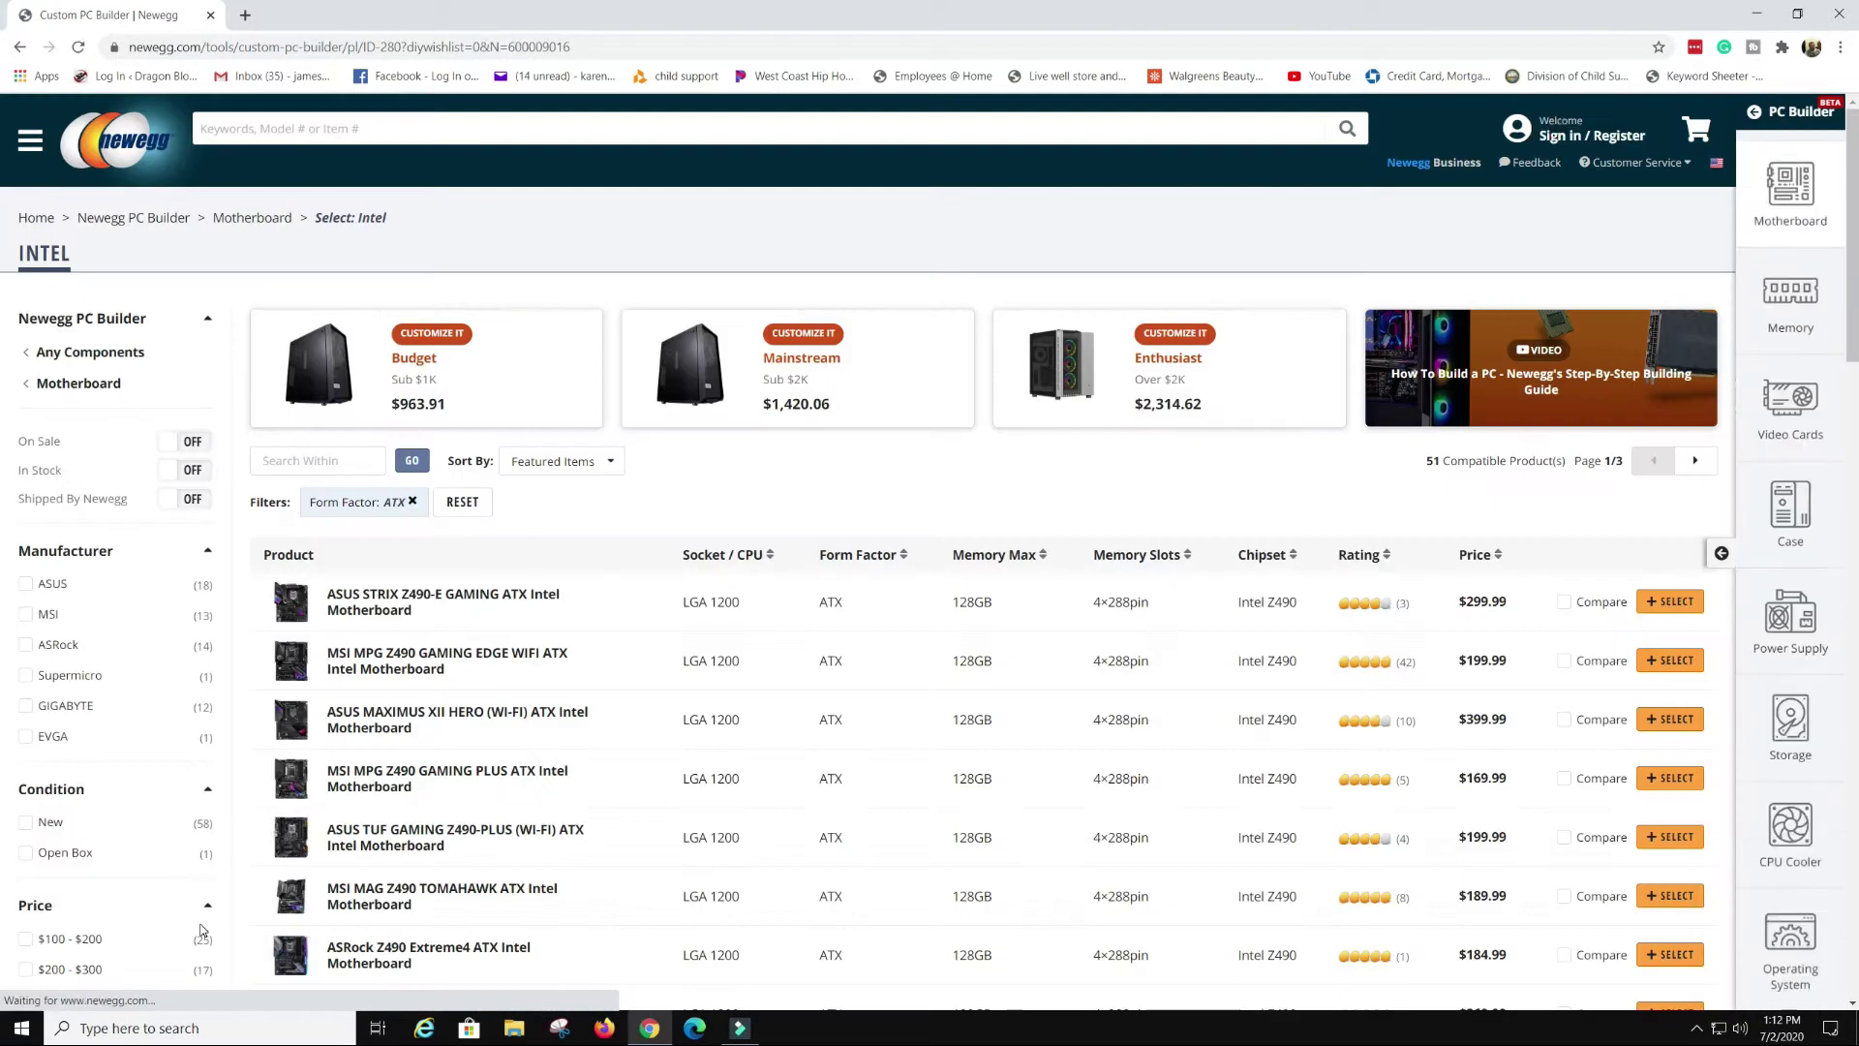
Narrow the ATX motherboards to the $400 - $500 price range
{"action": "scroll", "coordinate": [97, 703], "scroll_direction": "down", "scroll_amount": 3}
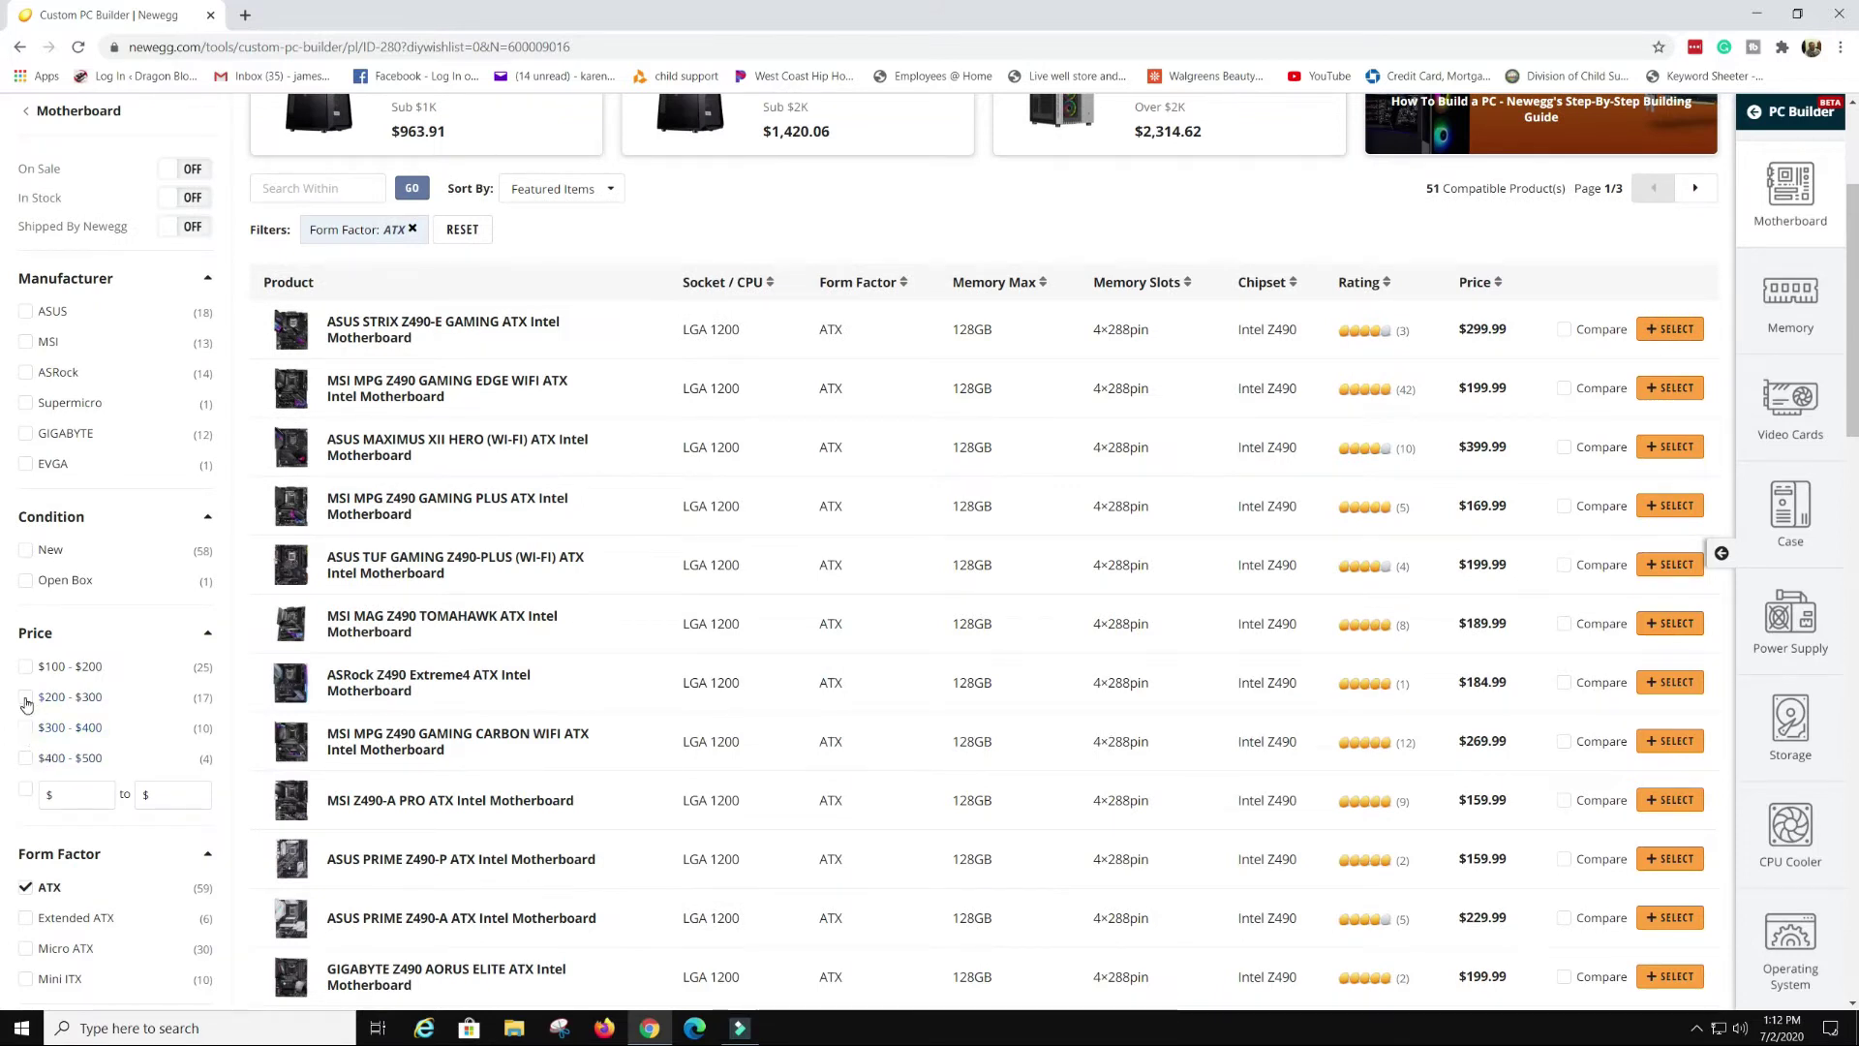
{"action": "left_click", "coordinate": [26, 759]}
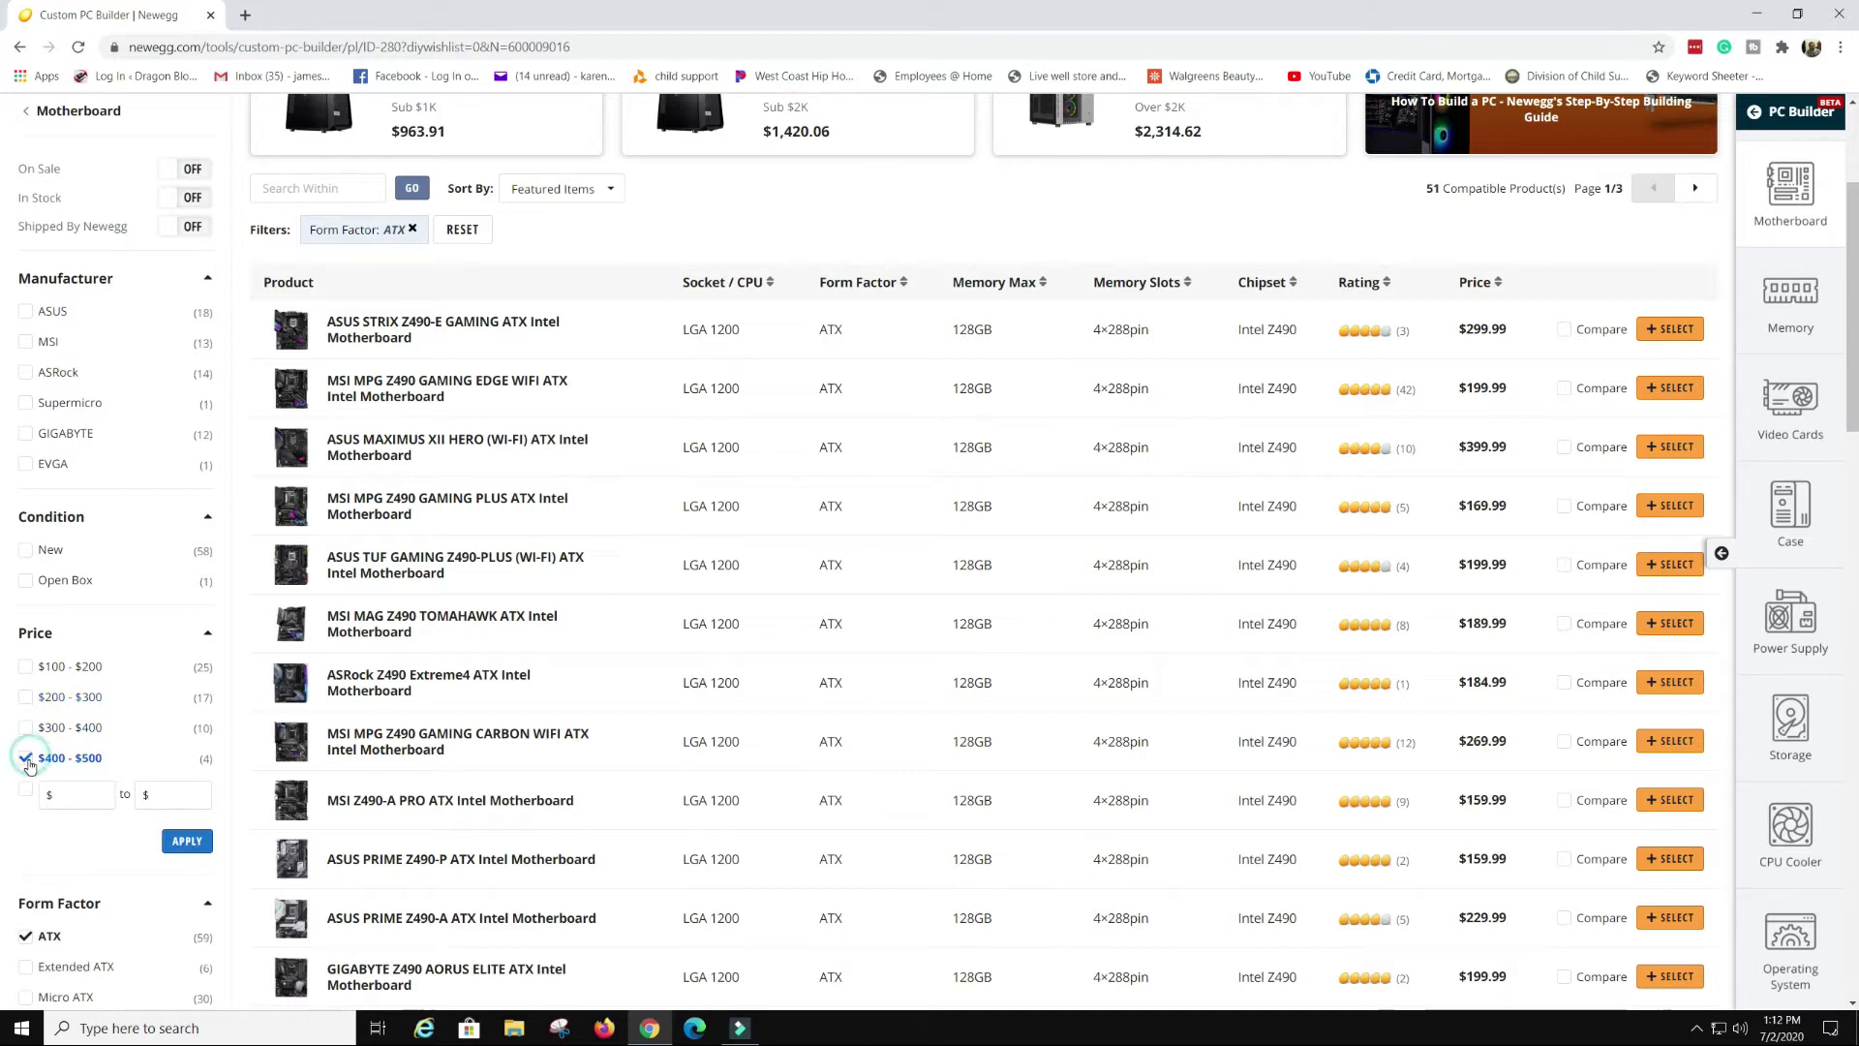
{"action": "left_click", "coordinate": [180, 840]}
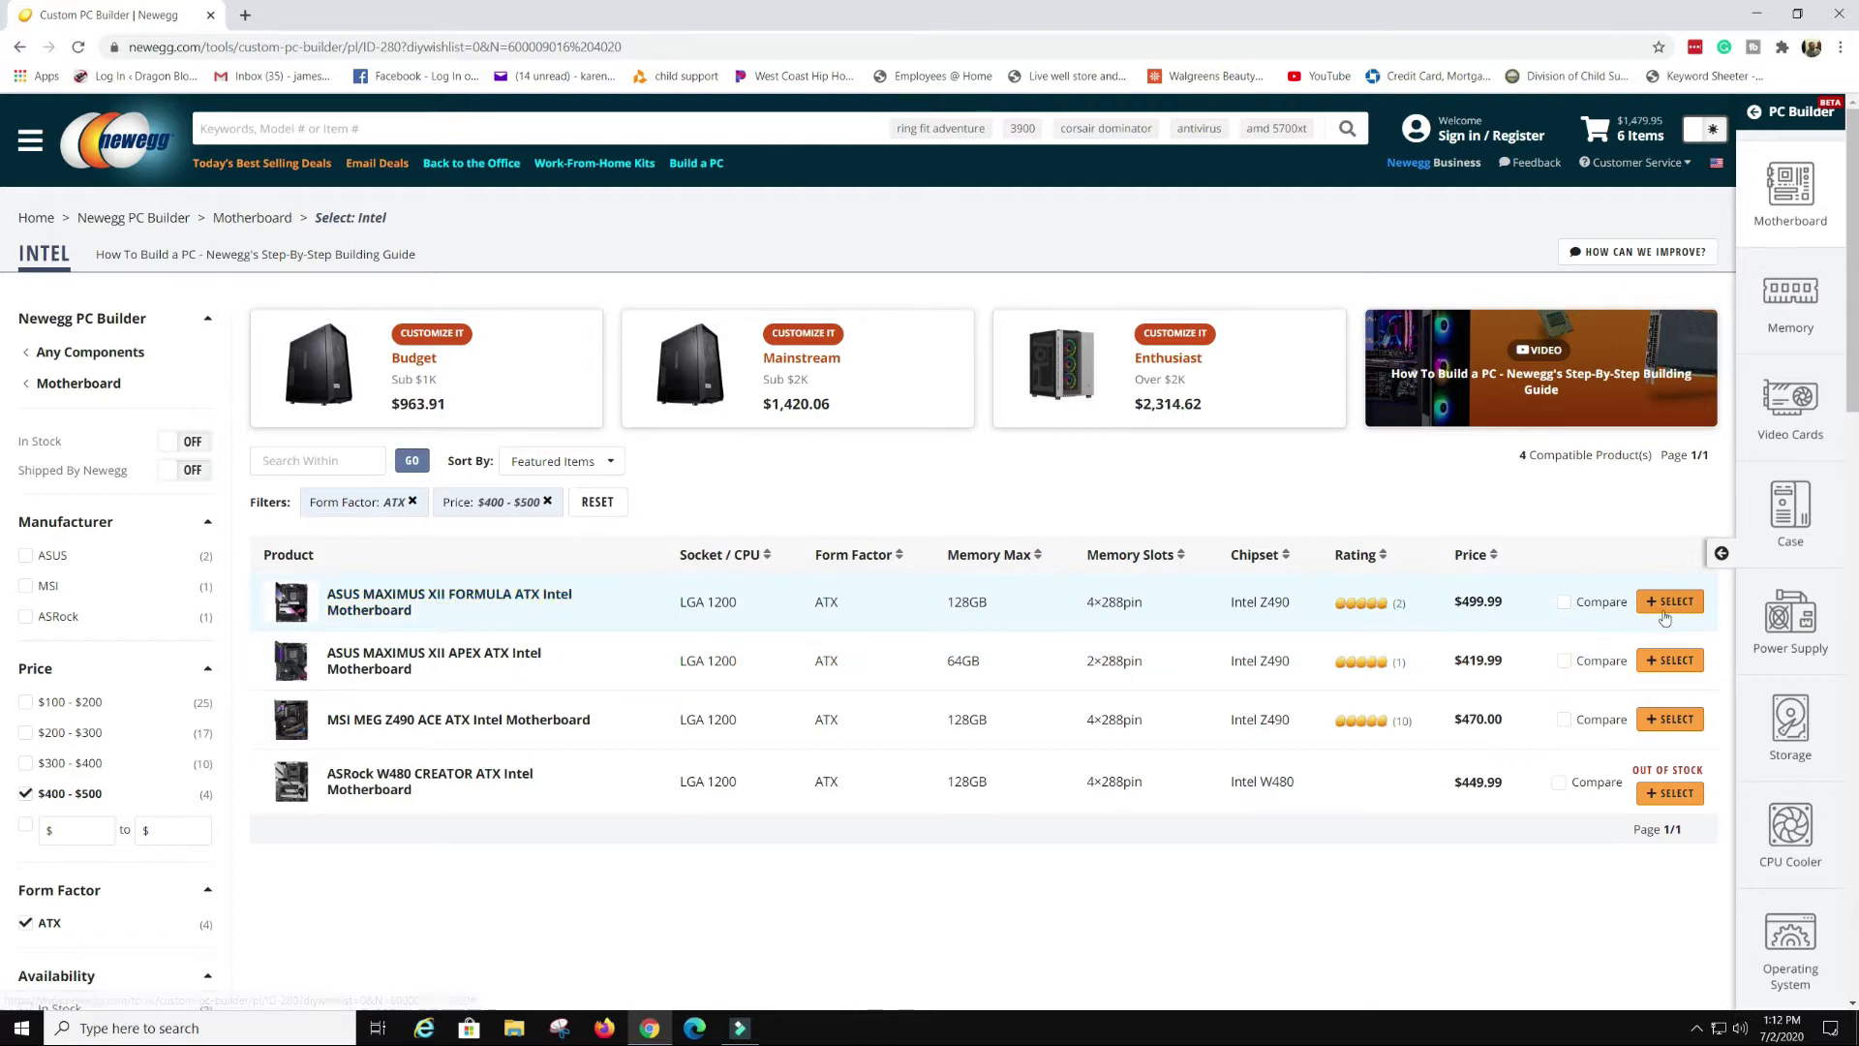
Review the overview of the ASUS MAXIMUS XII FORMULA motherboard and add it to the build
{"action": "left_click", "coordinate": [489, 594]}
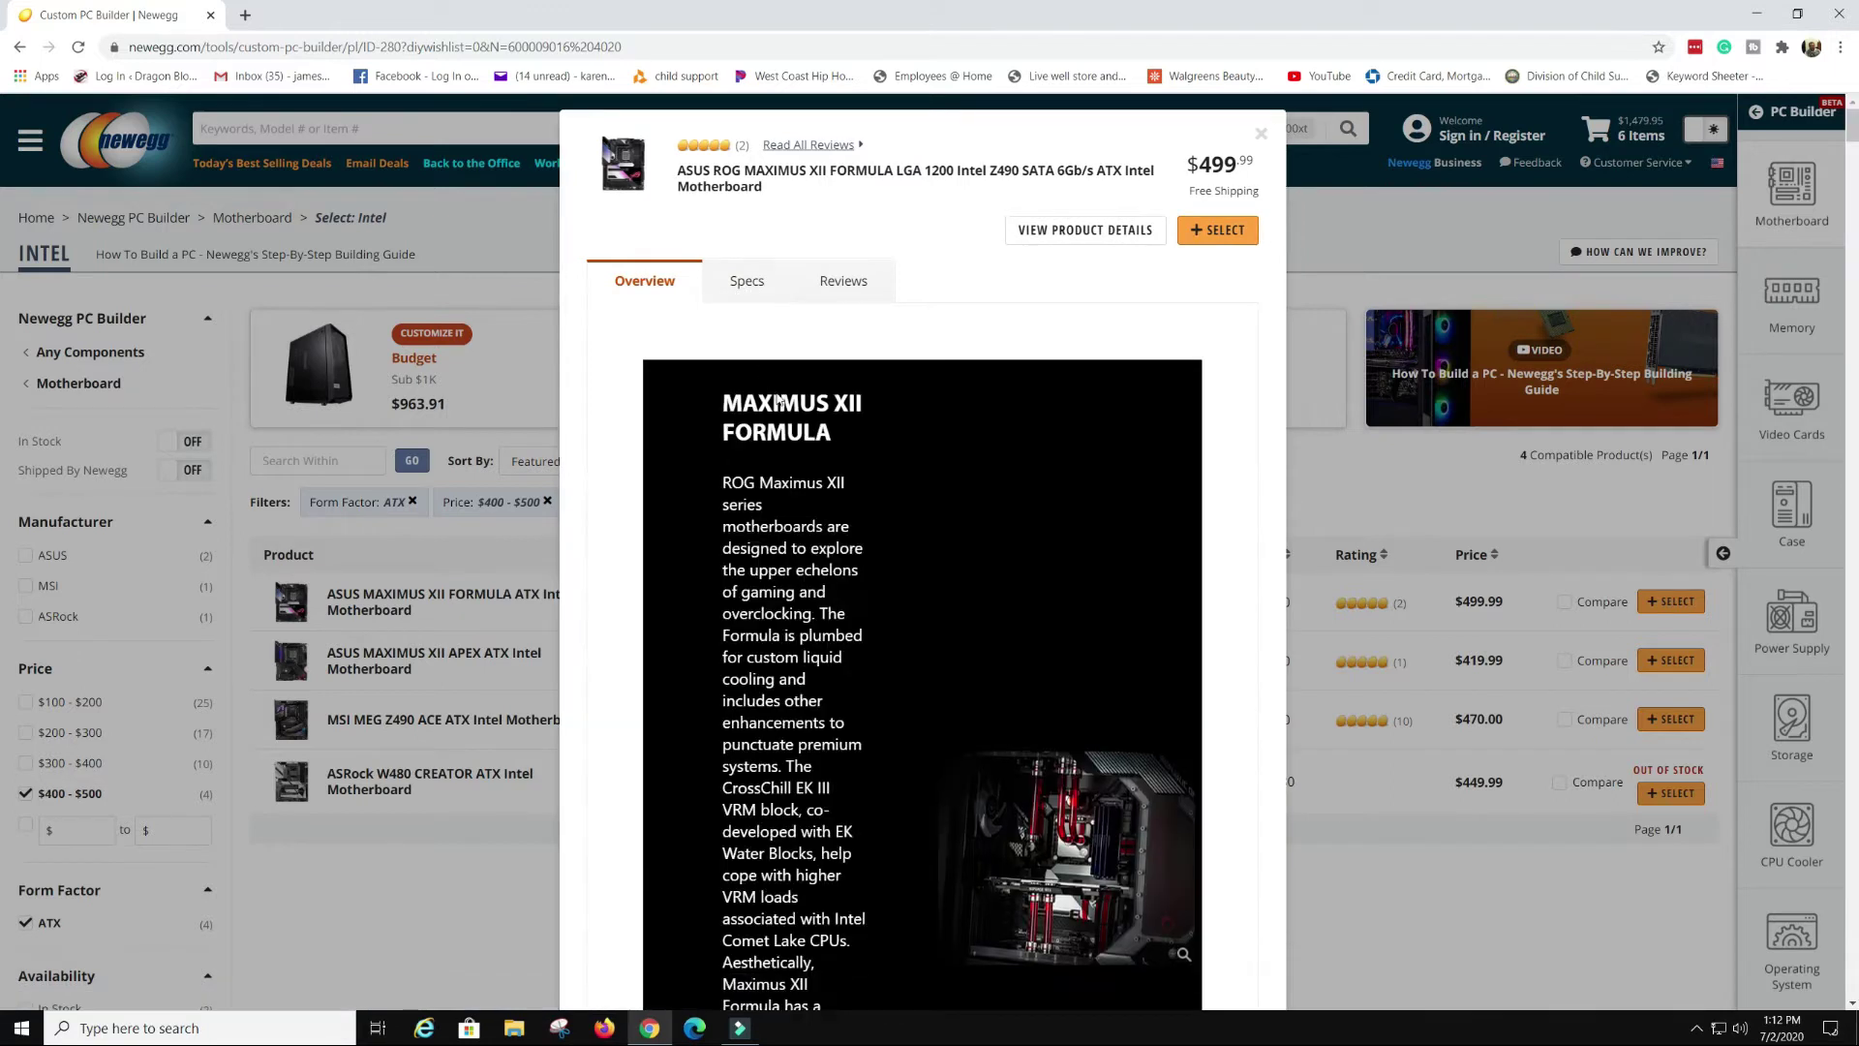
{"action": "scroll", "coordinate": [865, 590], "scroll_direction": "down", "scroll_amount": 4}
{"action": "scroll", "coordinate": [891, 596], "scroll_direction": "up", "scroll_amount": 4}
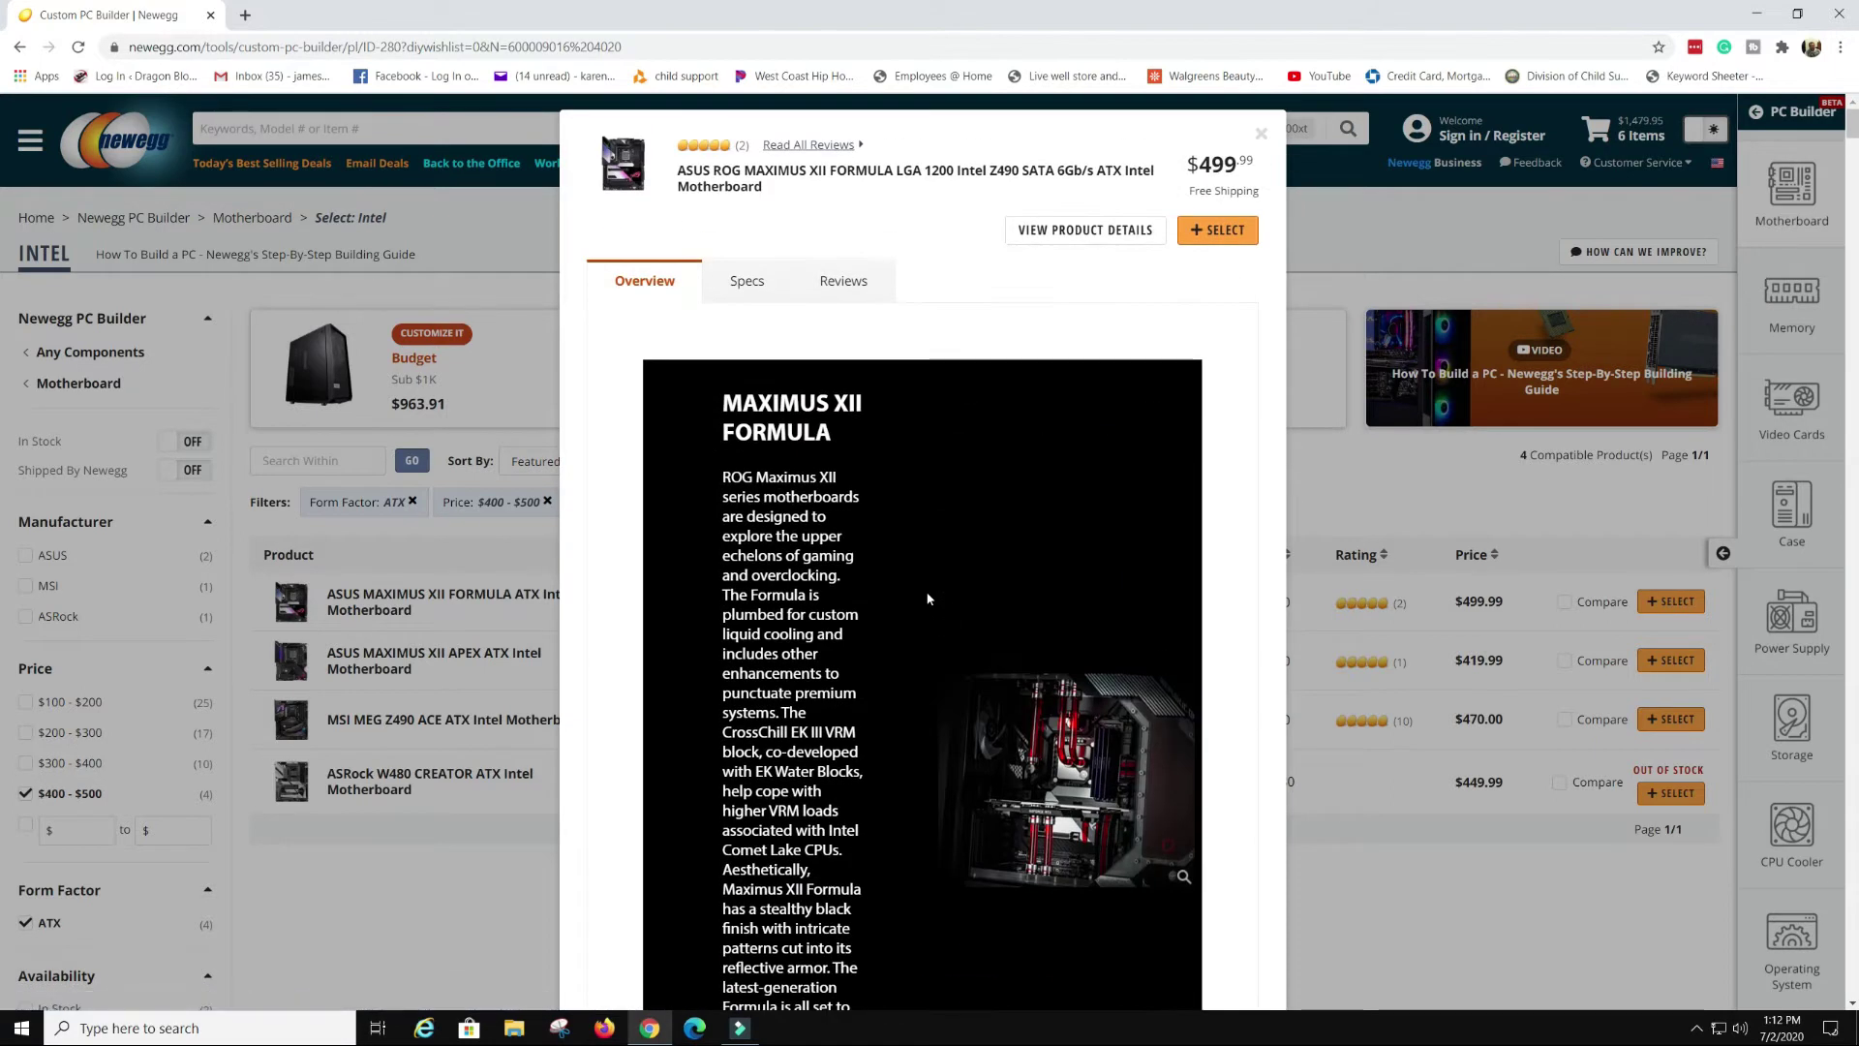
{"action": "scroll", "coordinate": [927, 599], "scroll_direction": "down", "scroll_amount": 15}
{"action": "scroll", "coordinate": [916, 593], "scroll_direction": "up", "scroll_amount": 2}
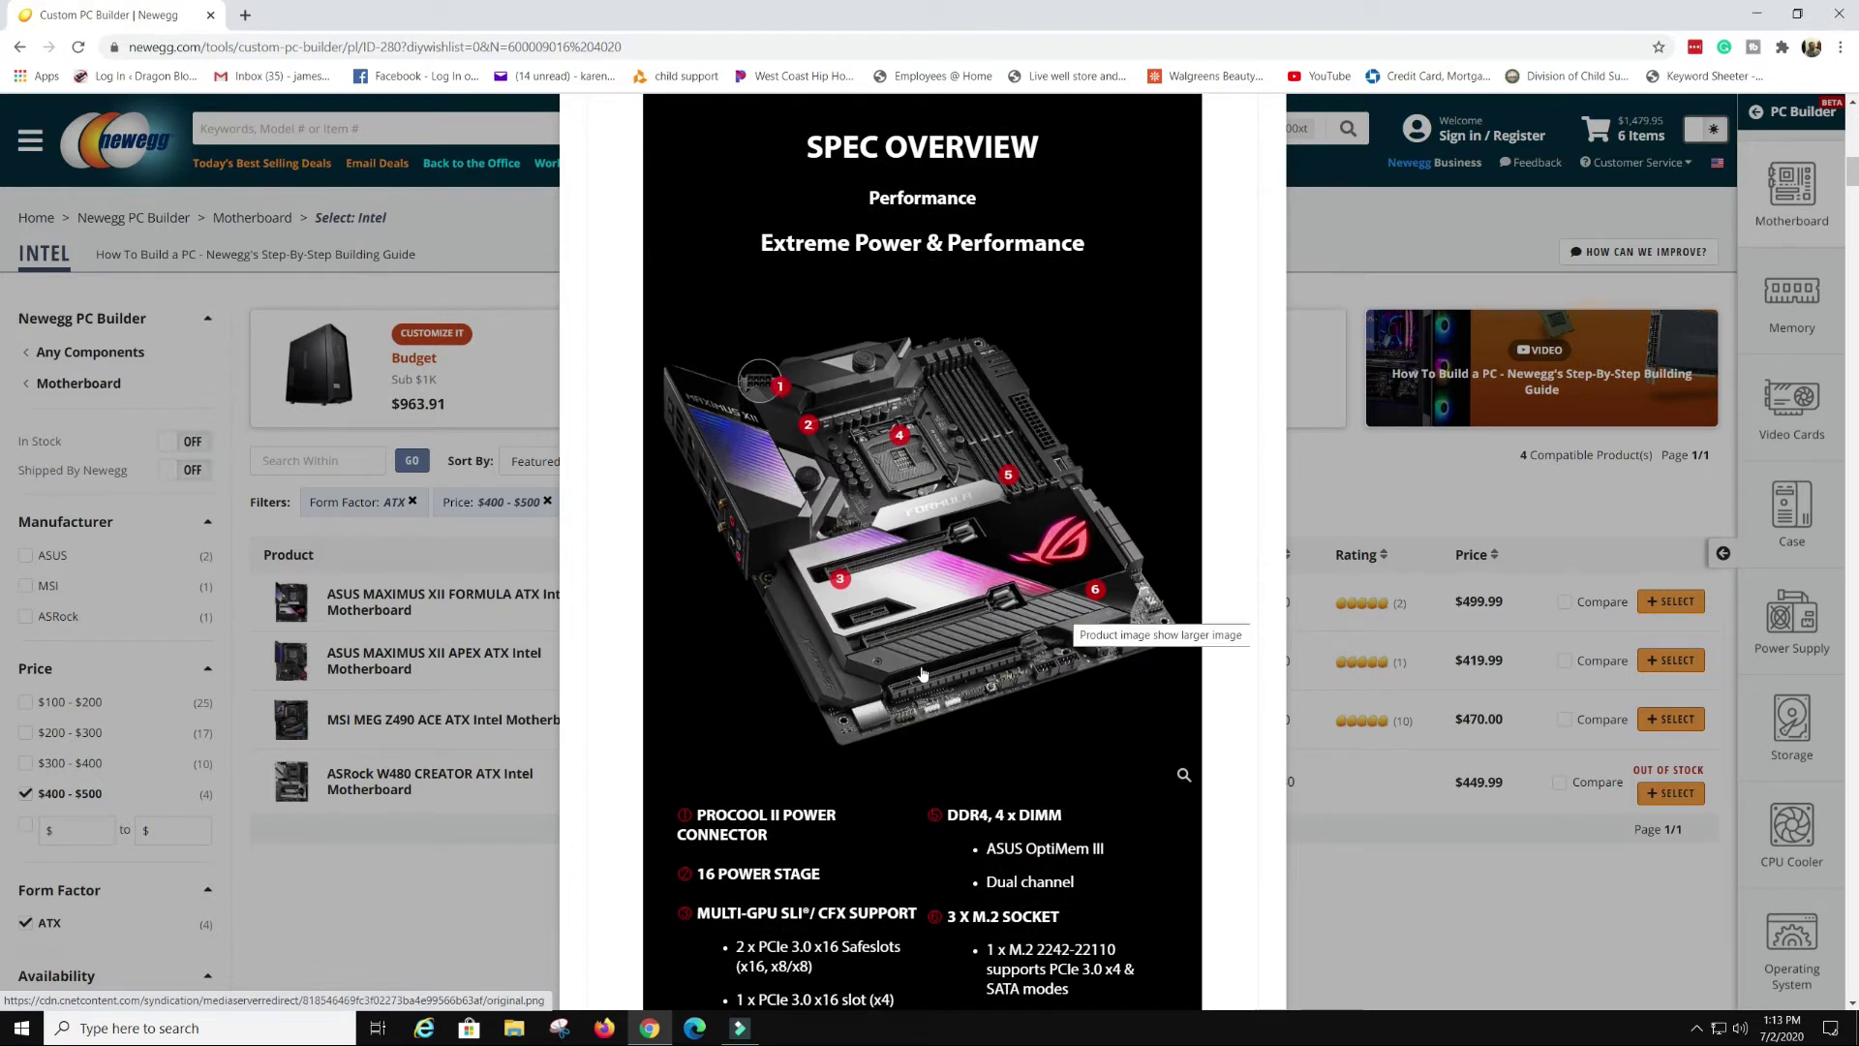
{"action": "scroll", "coordinate": [997, 625], "scroll_direction": "down", "scroll_amount": 15}
{"action": "scroll", "coordinate": [1172, 247], "scroll_direction": "up", "scroll_amount": 6}
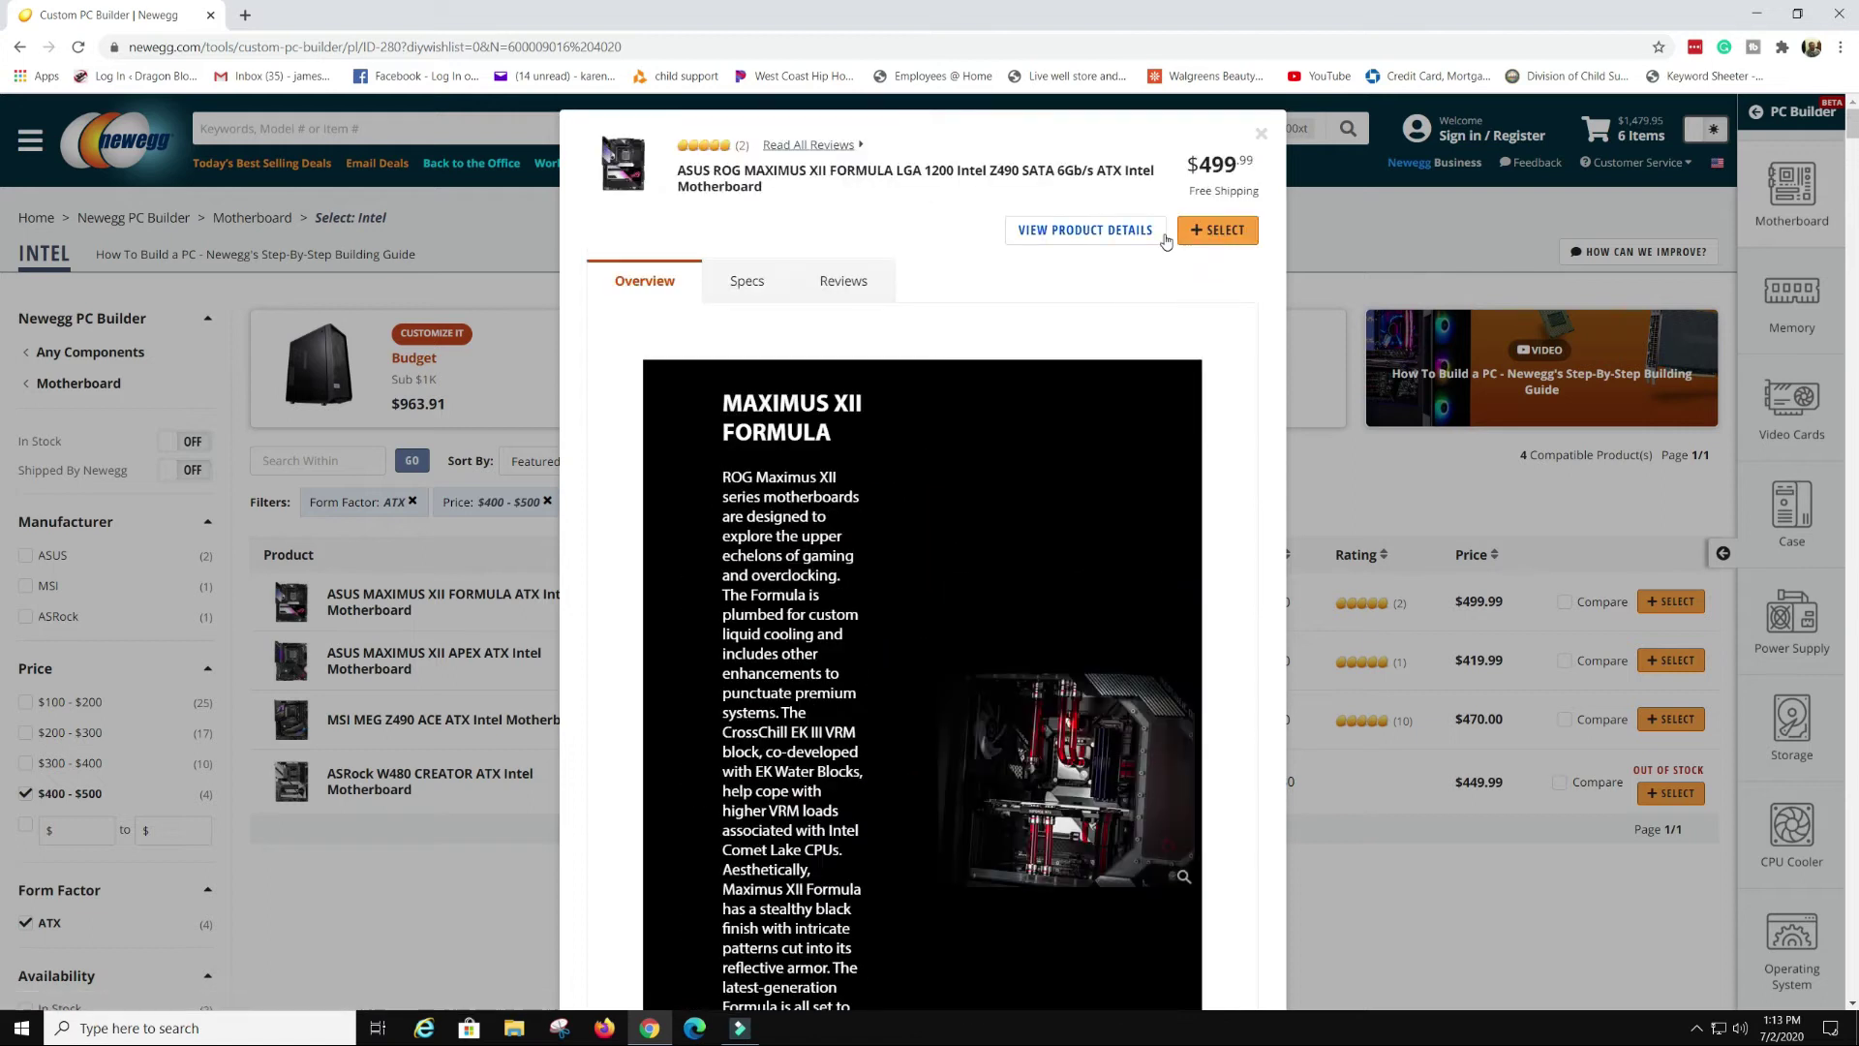
{"action": "left_click", "coordinate": [1218, 230]}
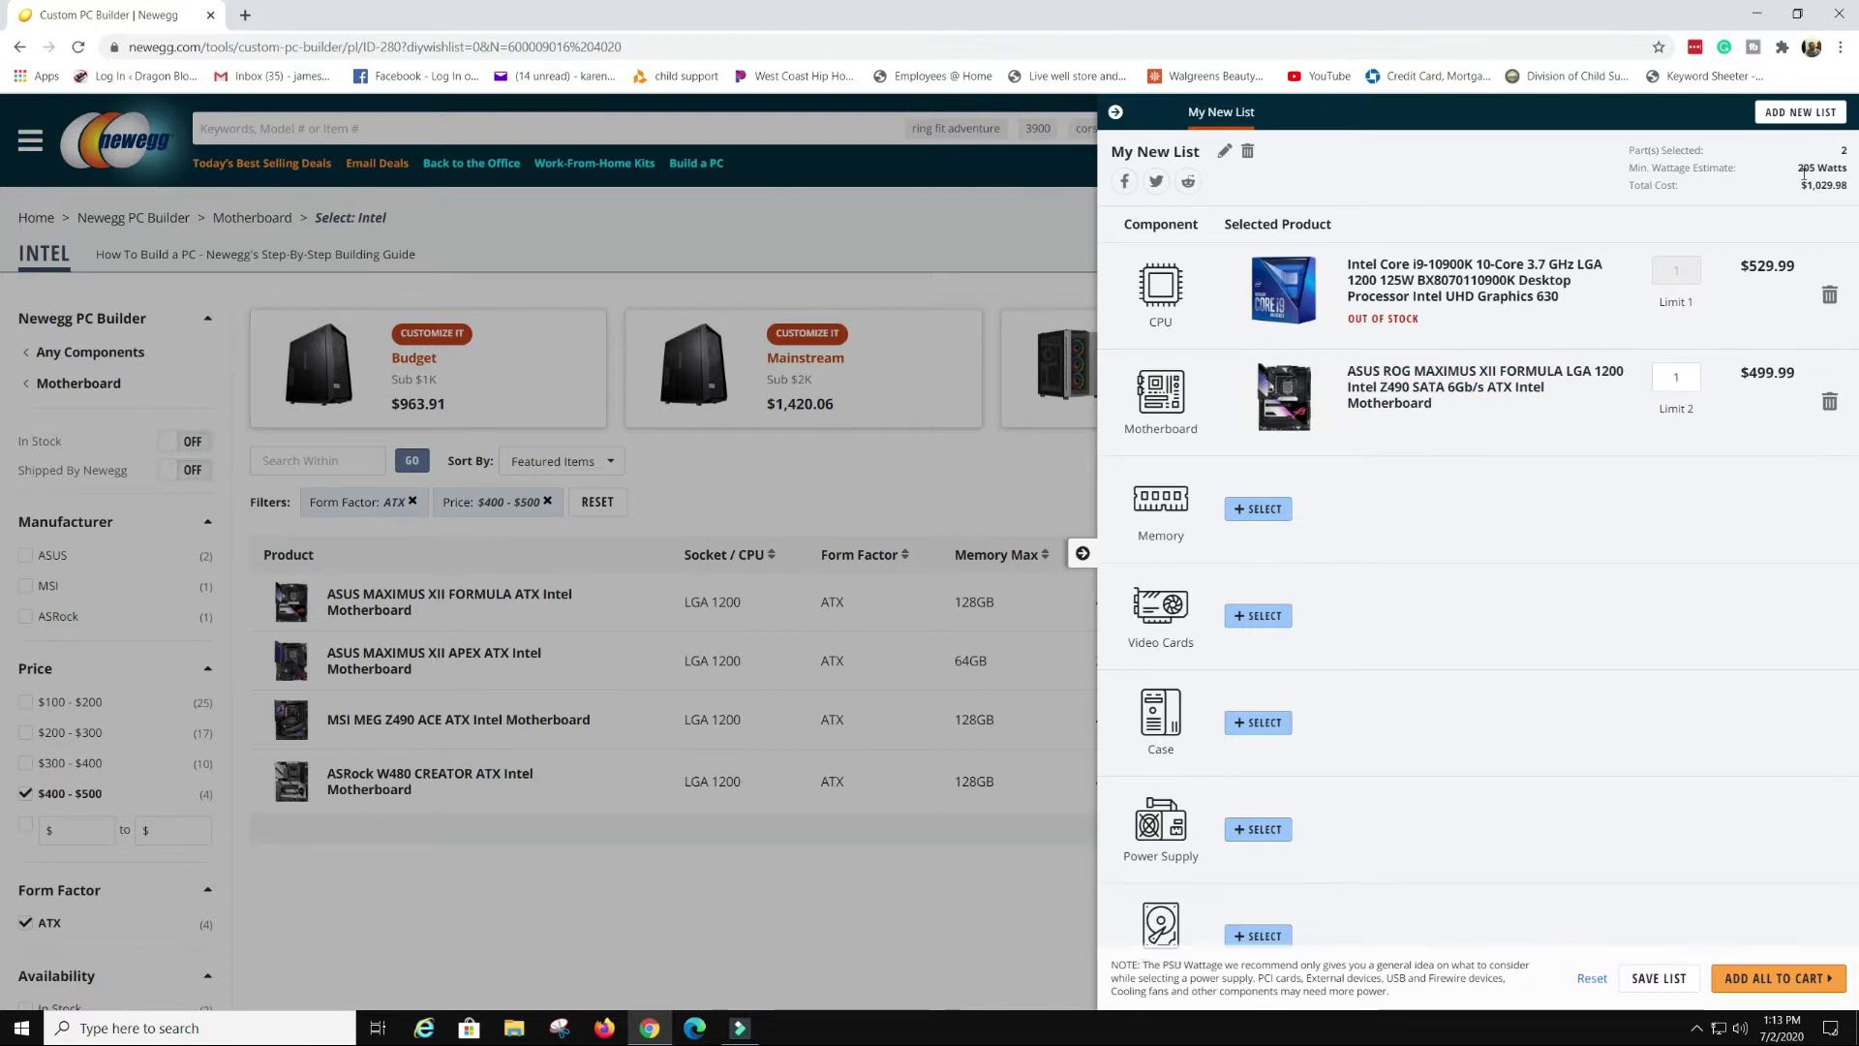
Check the build's part count, minimum wattage estimate and total cost, and open the memory selection
{"action": "left_click_drag", "start_coordinate": [1648, 144], "coordinate": [1853, 186]}
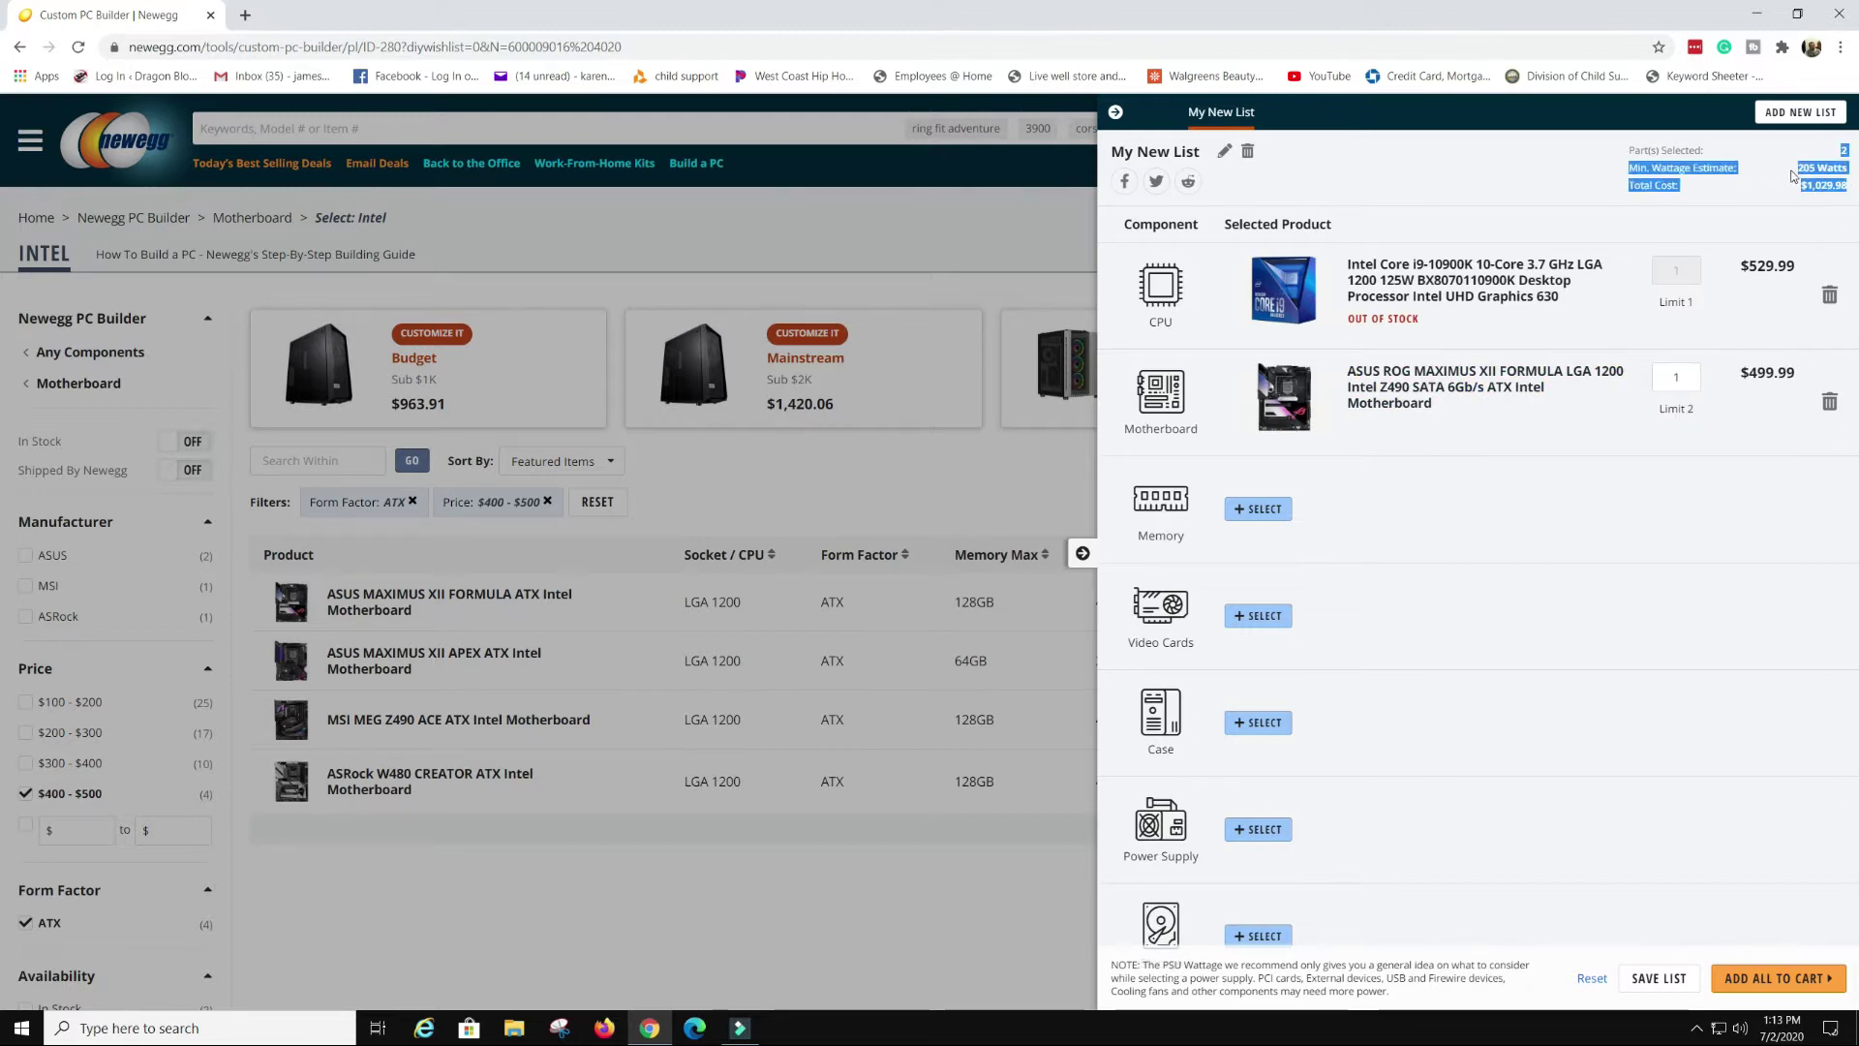
{"action": "left_click", "coordinate": [1813, 170]}
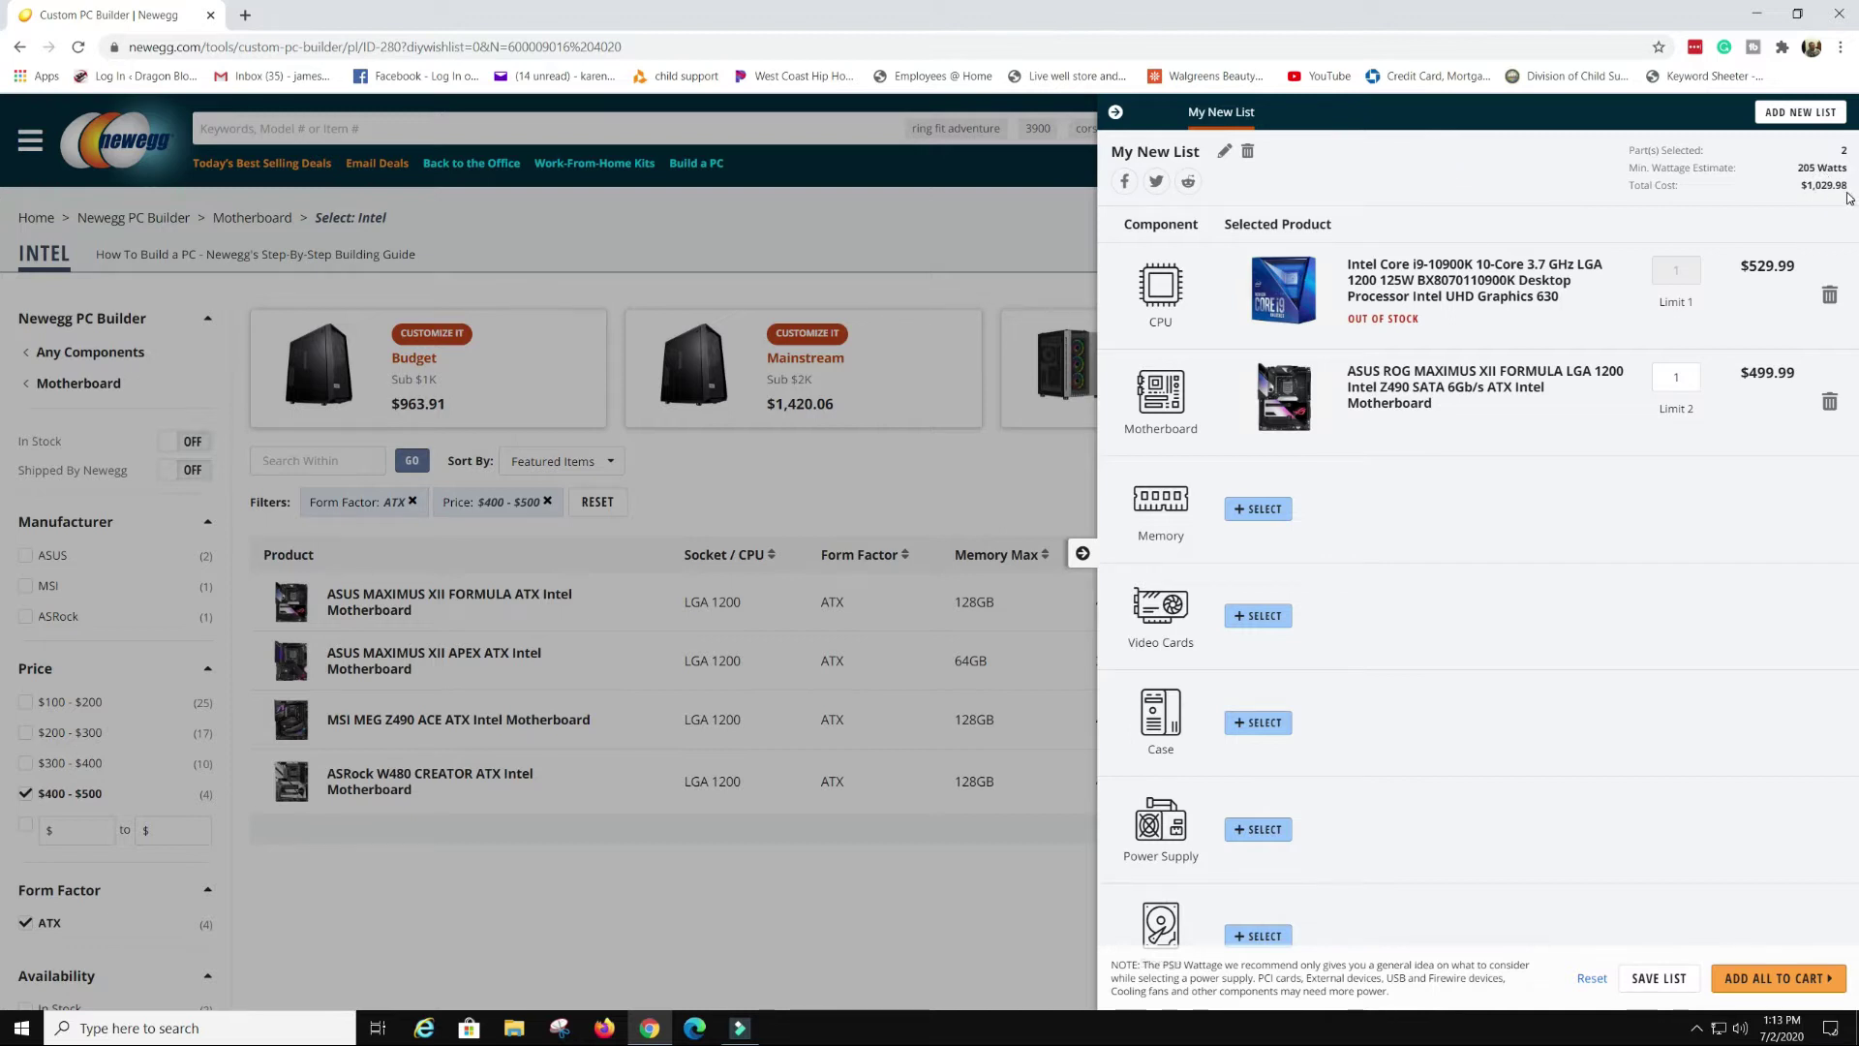
{"action": "left_click", "coordinate": [1280, 511]}
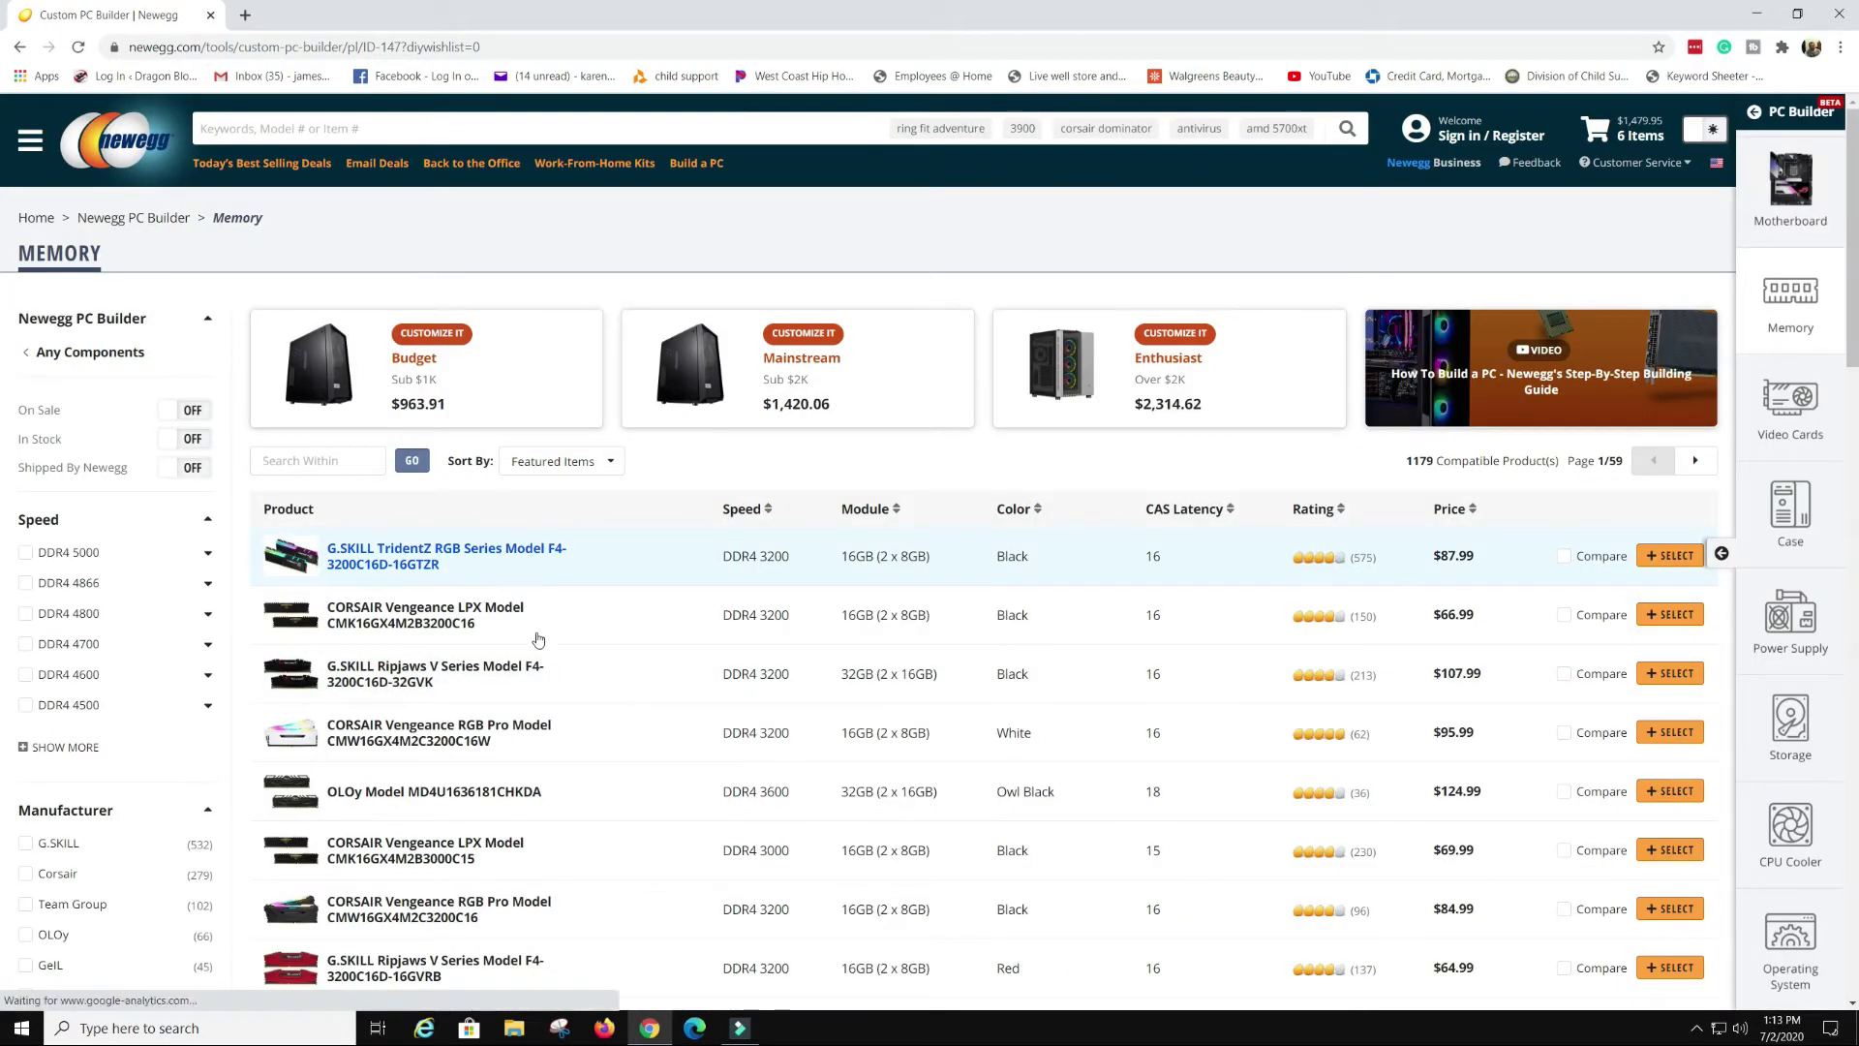
Look through the available memory filters and limit the compatible memory to Quad Channel Kit
{"action": "scroll", "coordinate": [87, 712], "scroll_direction": "down", "scroll_amount": 8}
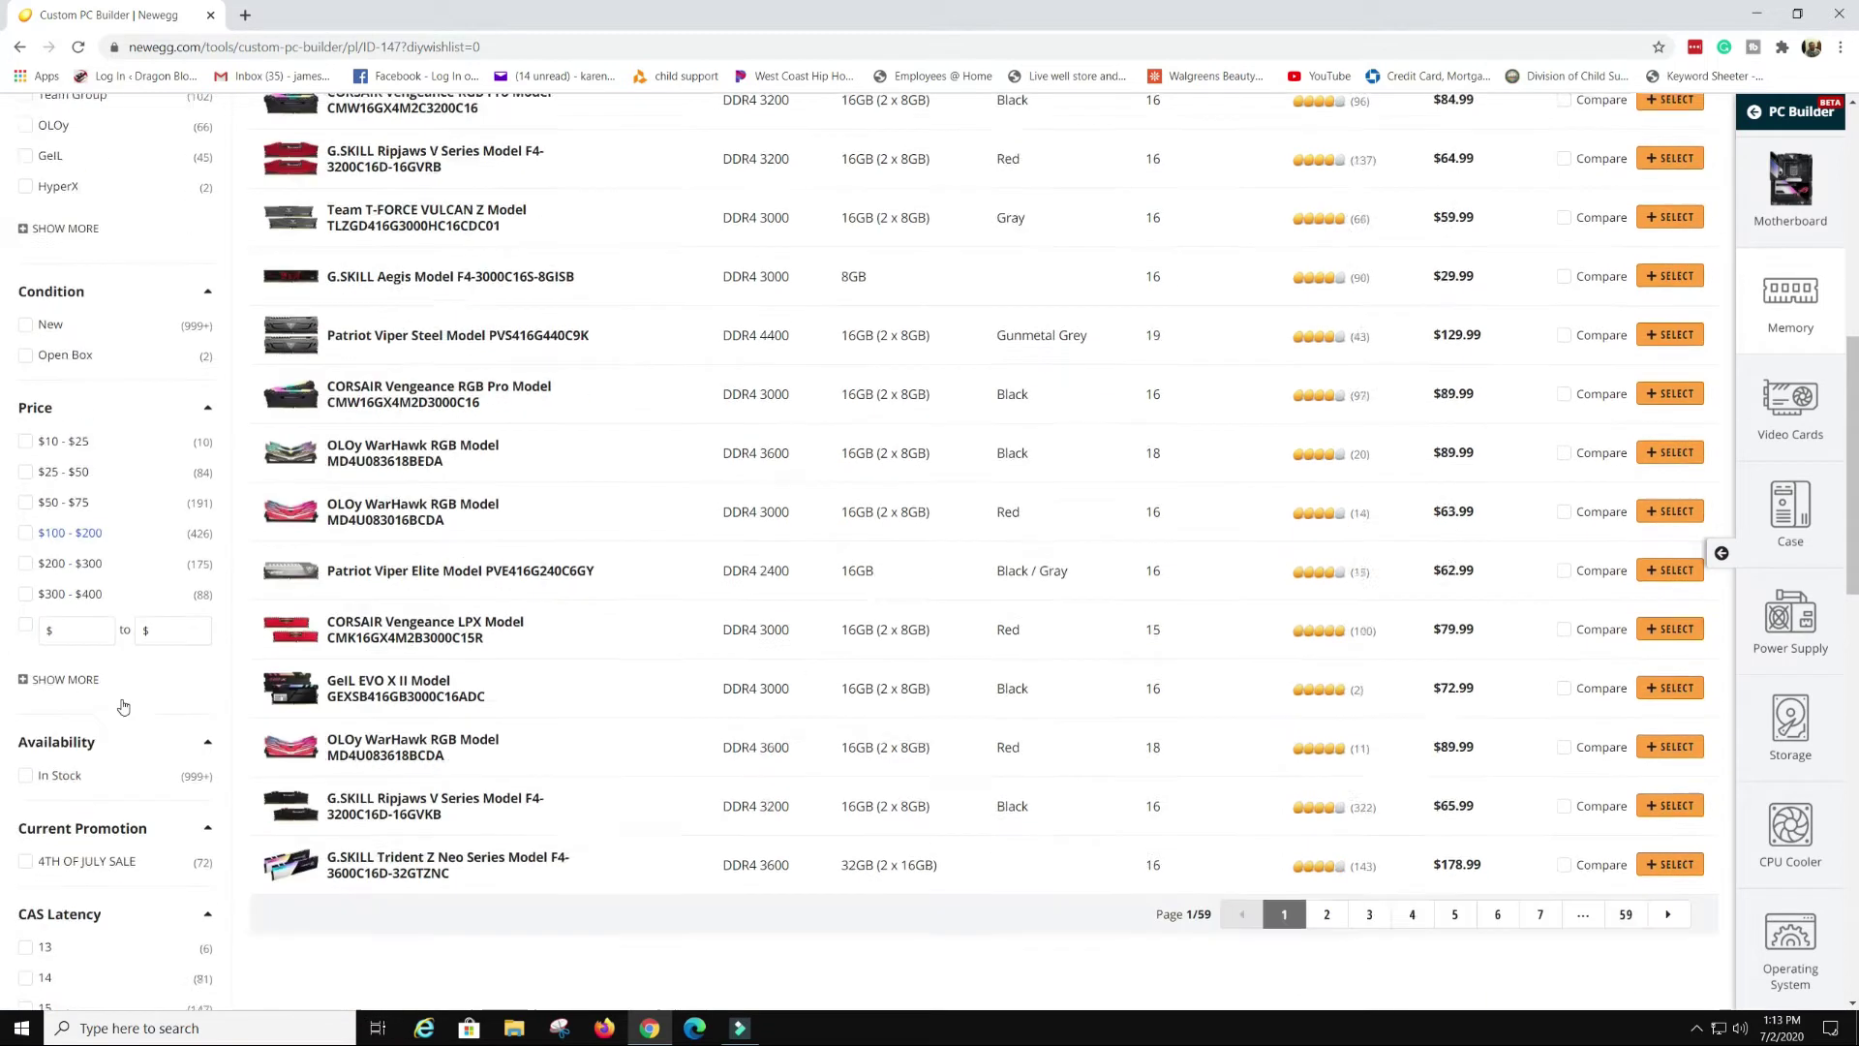
{"action": "scroll", "coordinate": [123, 707], "scroll_direction": "down", "scroll_amount": 5}
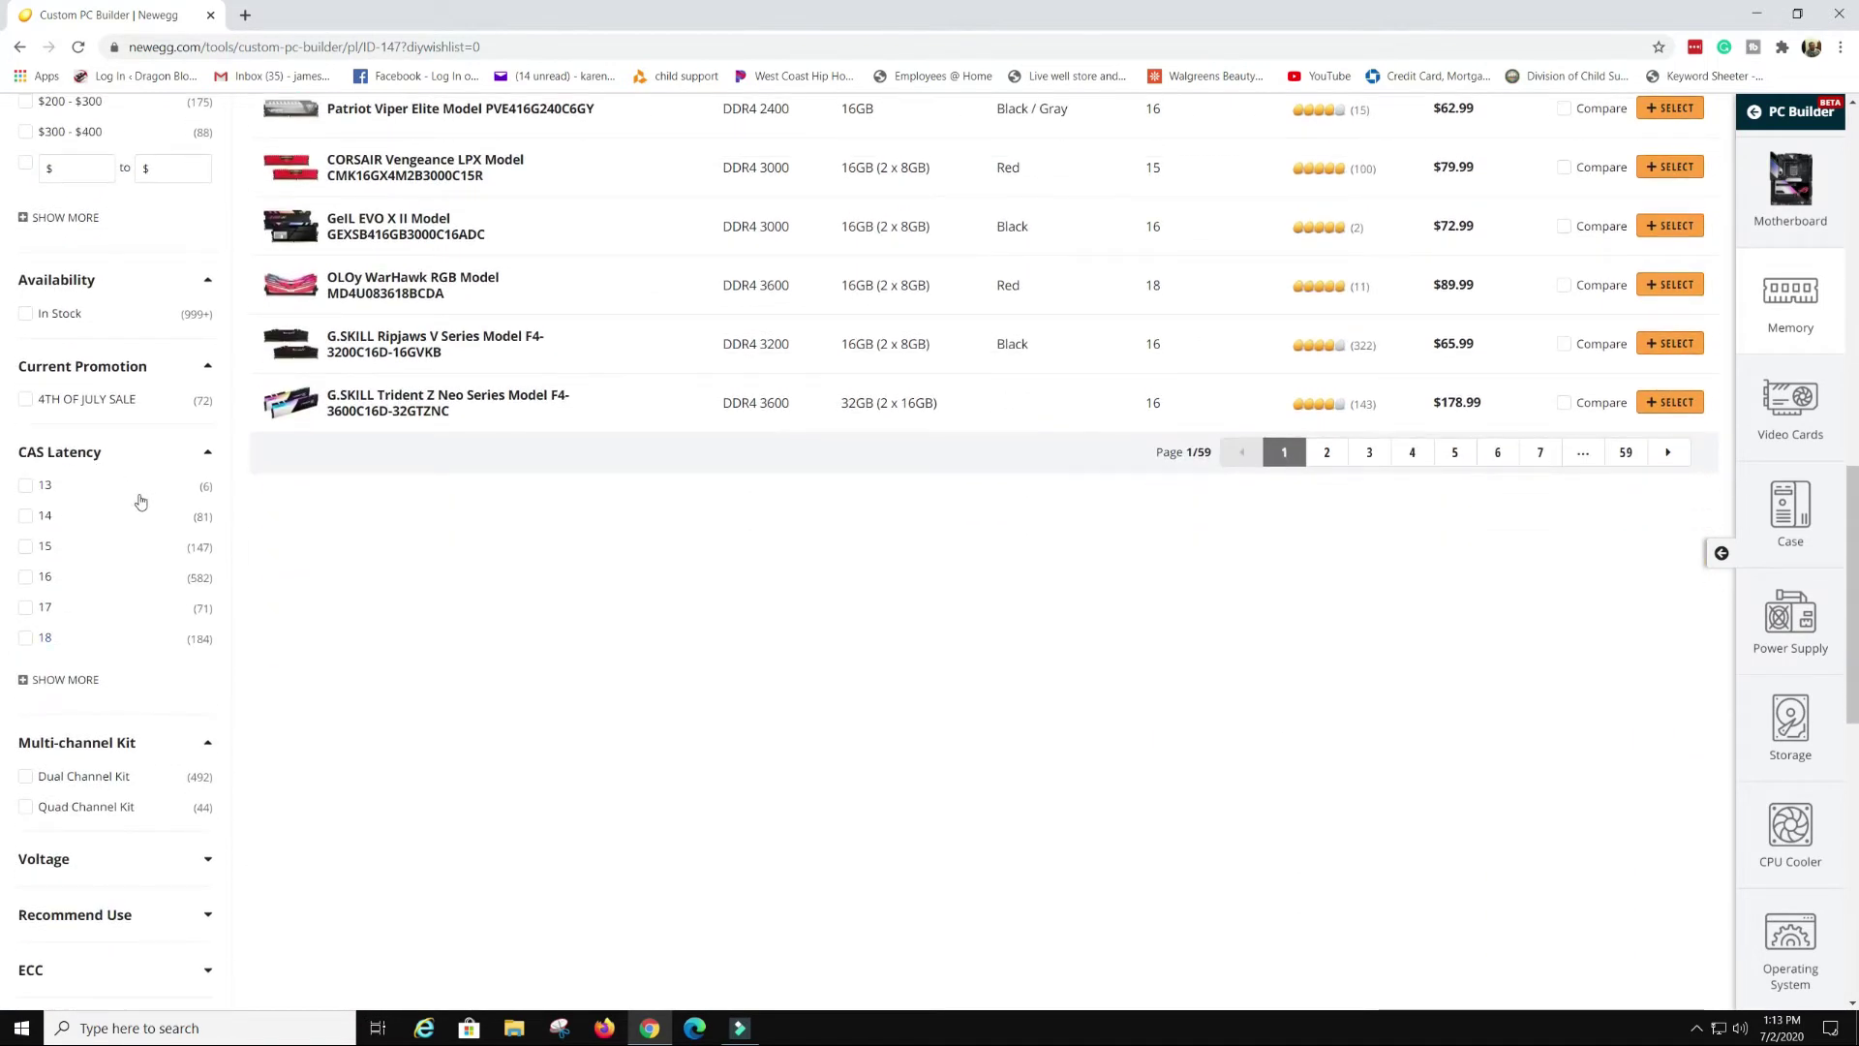
{"action": "scroll", "coordinate": [140, 500], "scroll_direction": "down", "scroll_amount": 8}
{"action": "scroll", "coordinate": [103, 651], "scroll_direction": "up", "scroll_amount": 4}
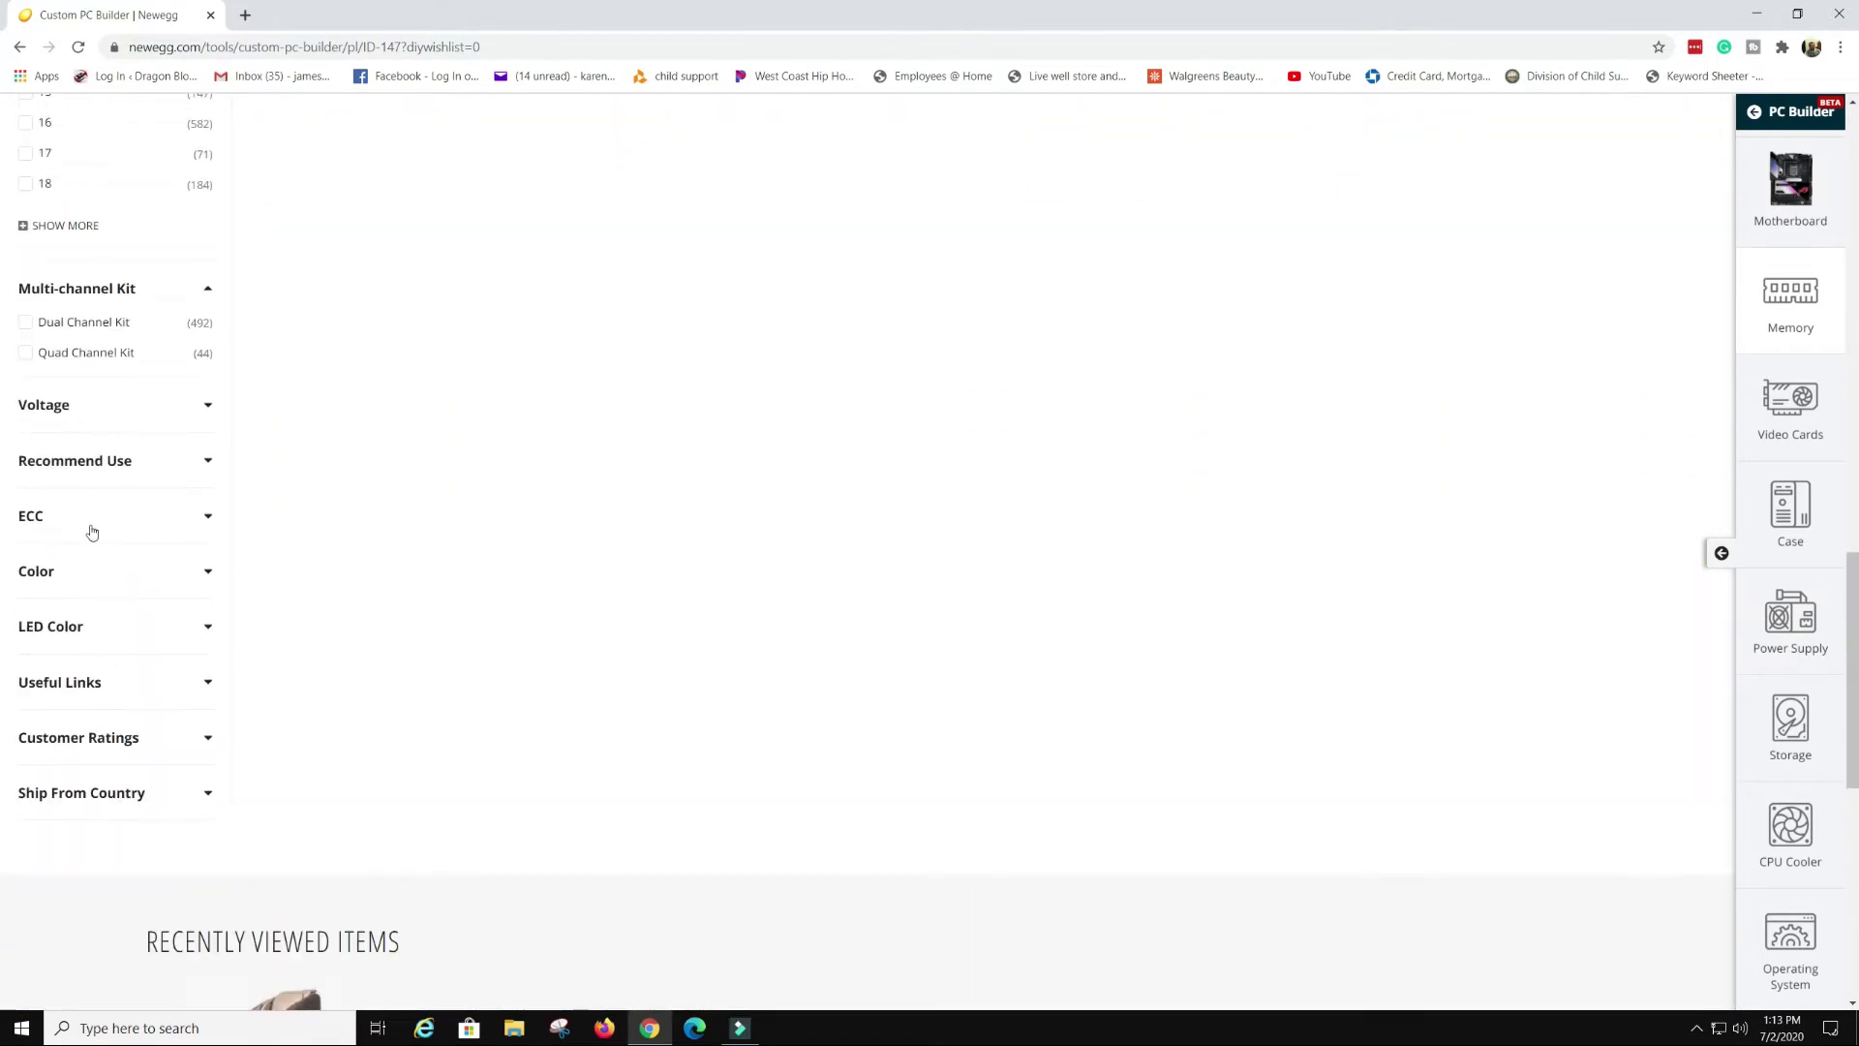
{"action": "scroll", "coordinate": [114, 765], "scroll_direction": "up", "scroll_amount": 16}
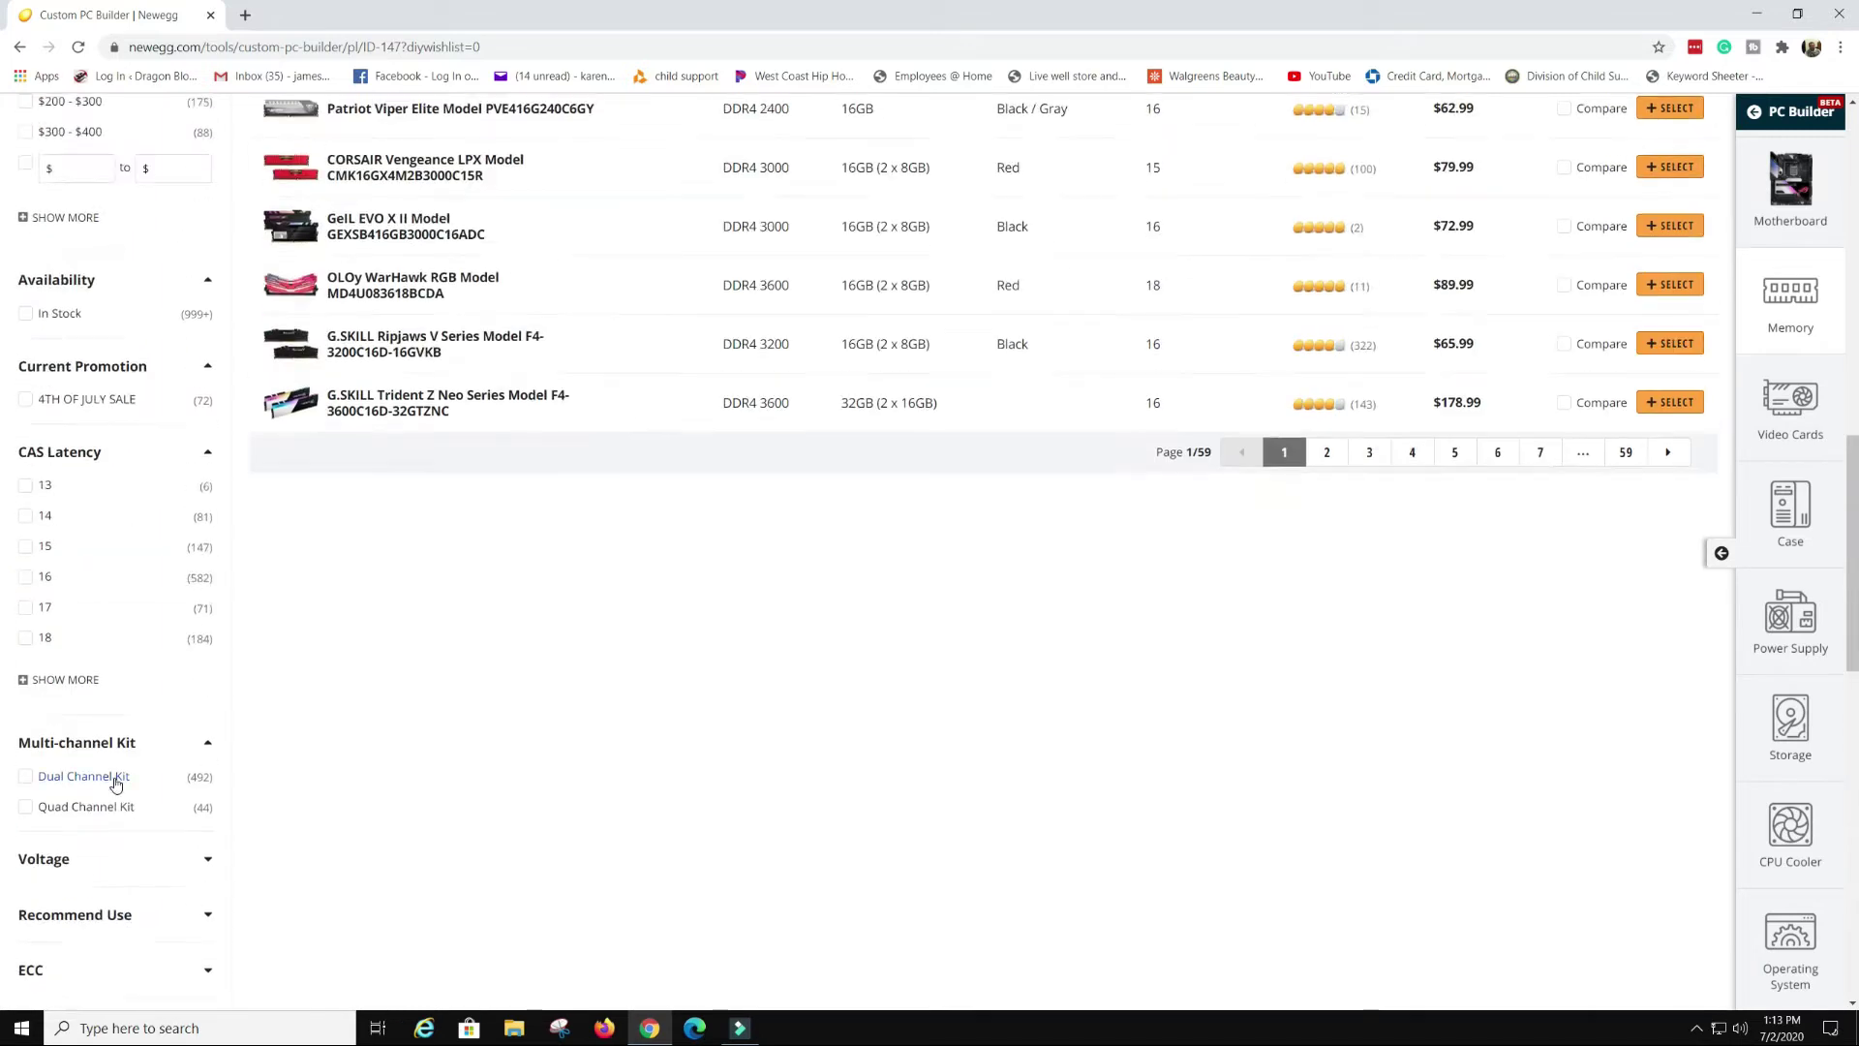
{"action": "scroll", "coordinate": [117, 488], "scroll_direction": "up", "scroll_amount": 1}
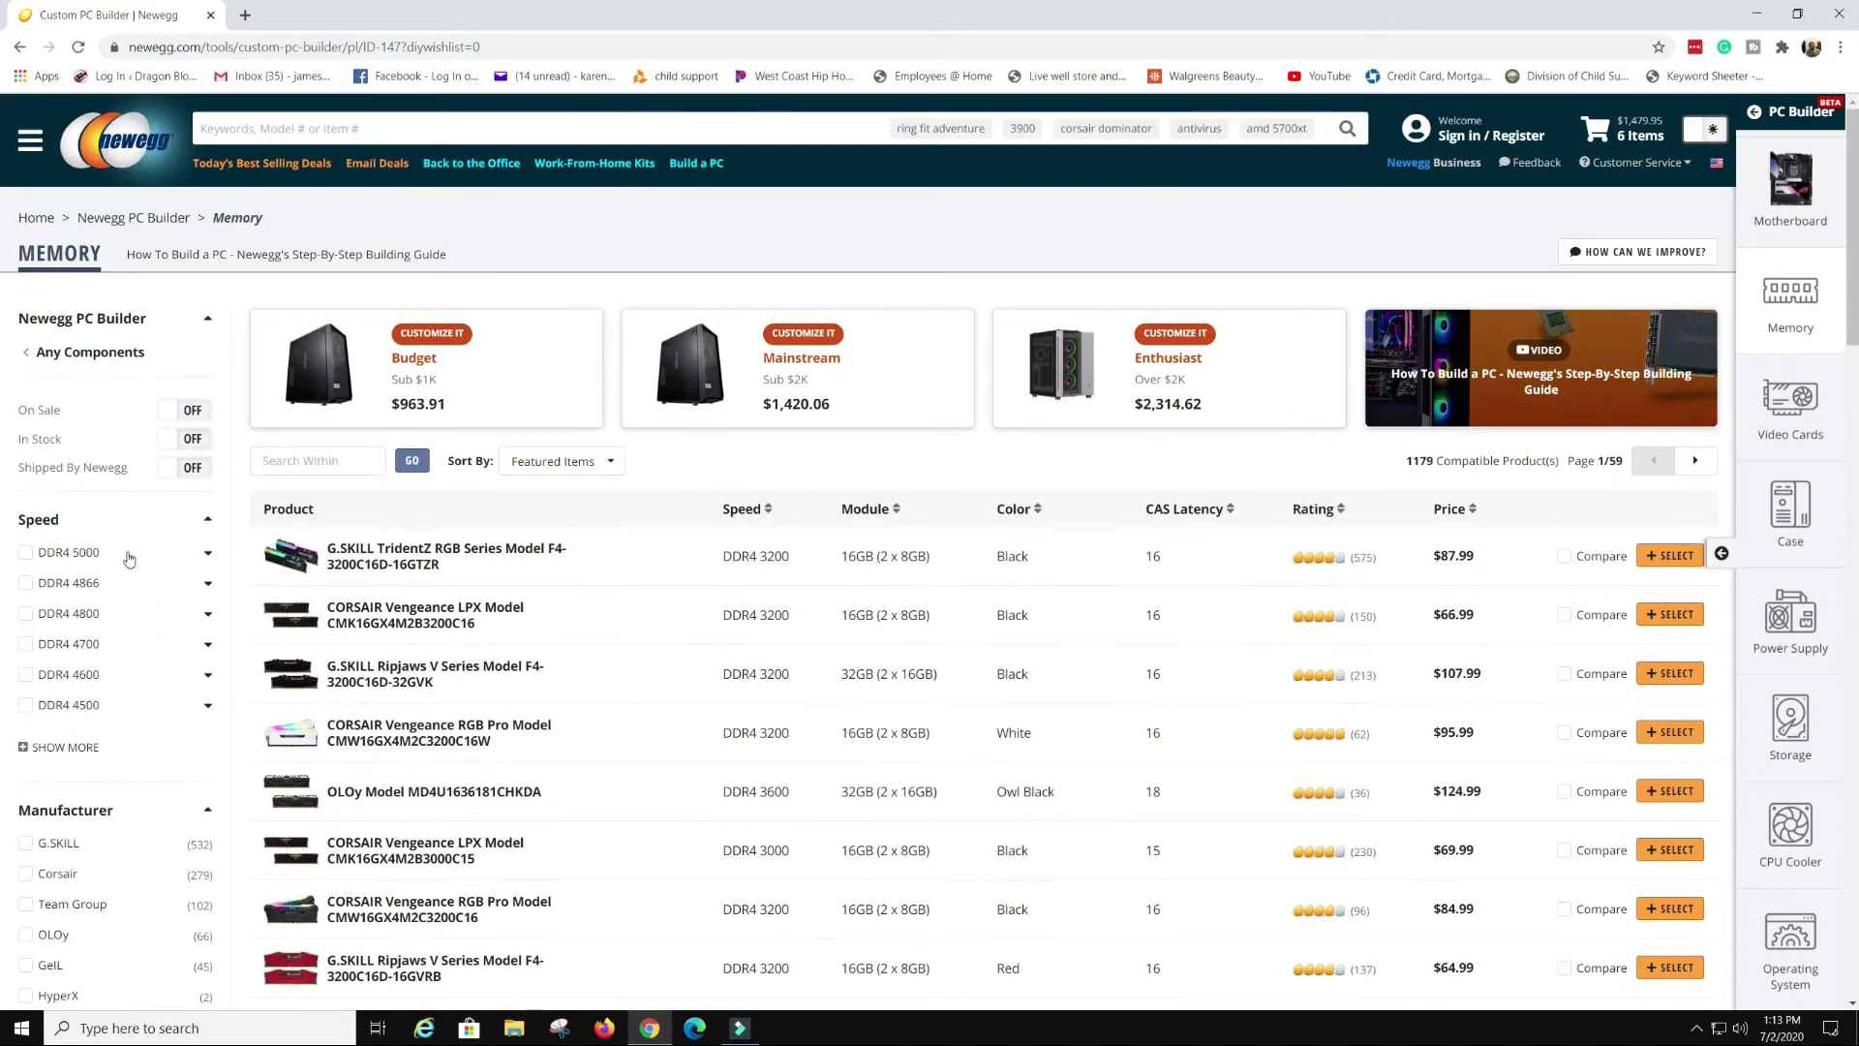
{"action": "scroll", "coordinate": [114, 608], "scroll_direction": "down", "scroll_amount": 2}
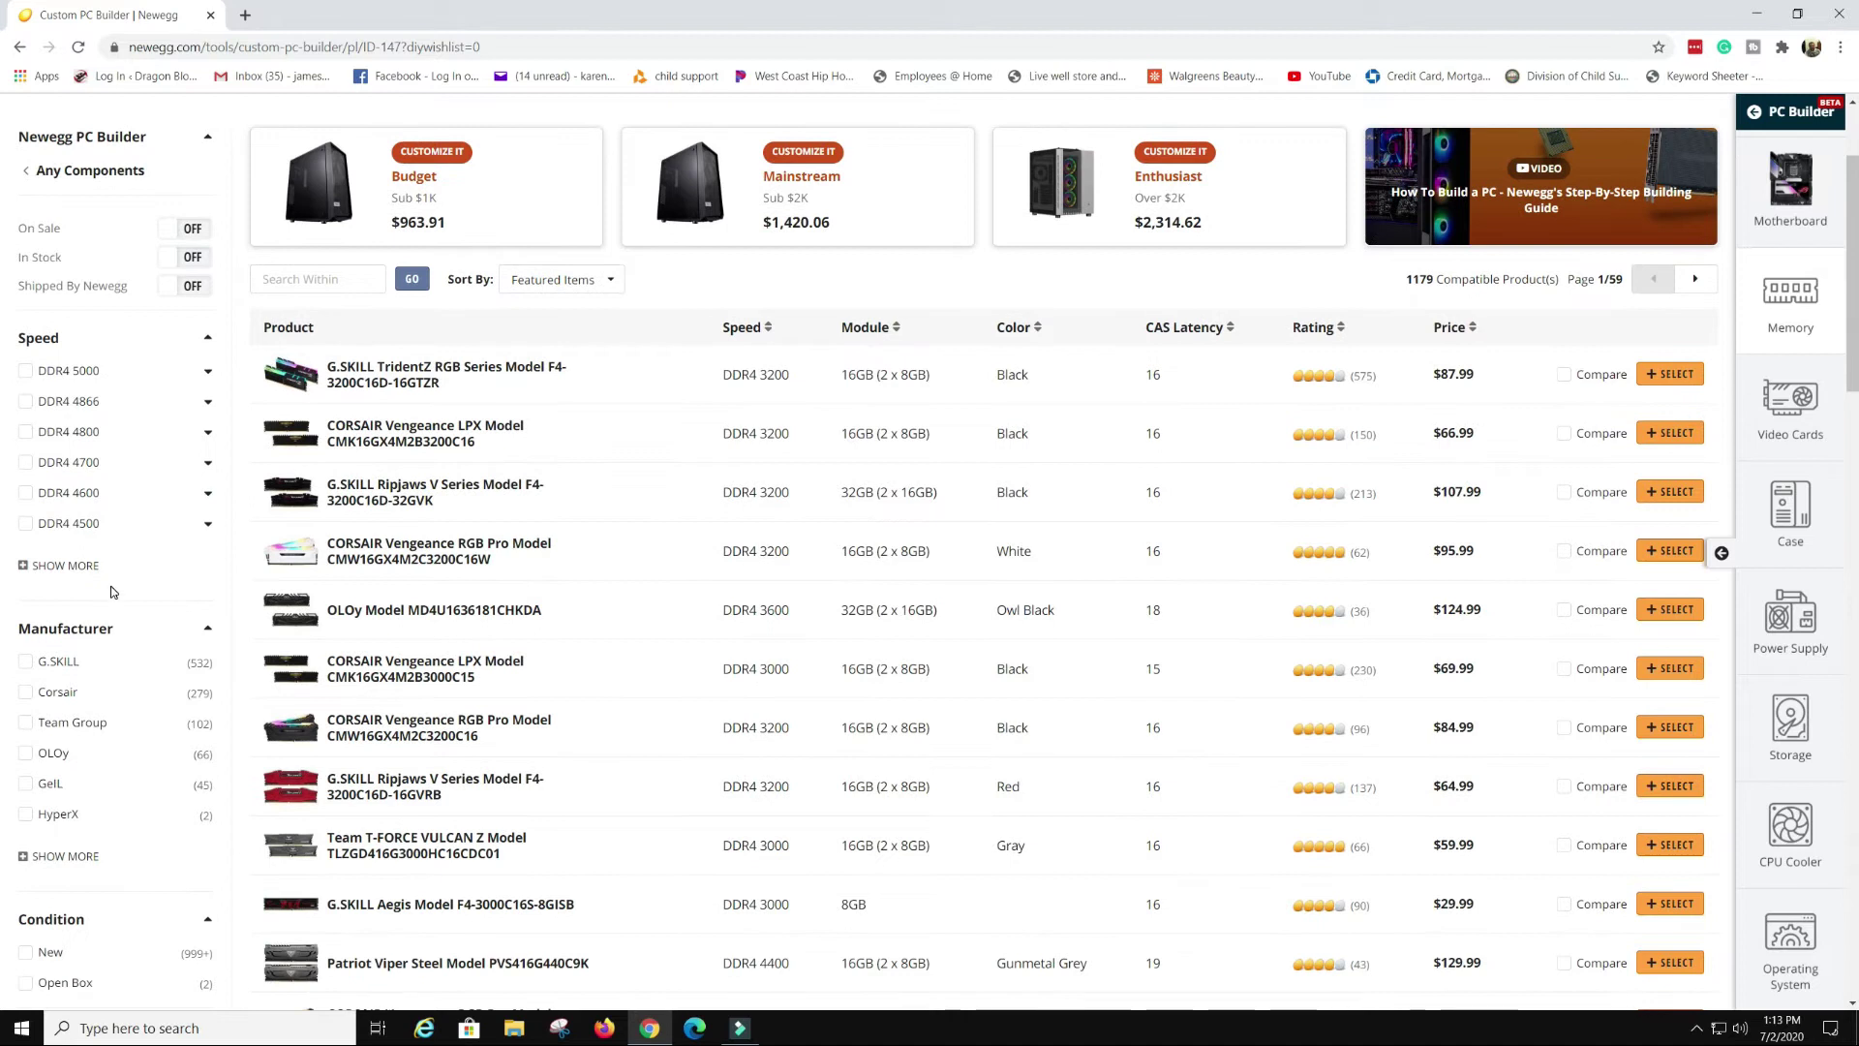
{"action": "scroll", "coordinate": [137, 588], "scroll_direction": "down", "scroll_amount": 10}
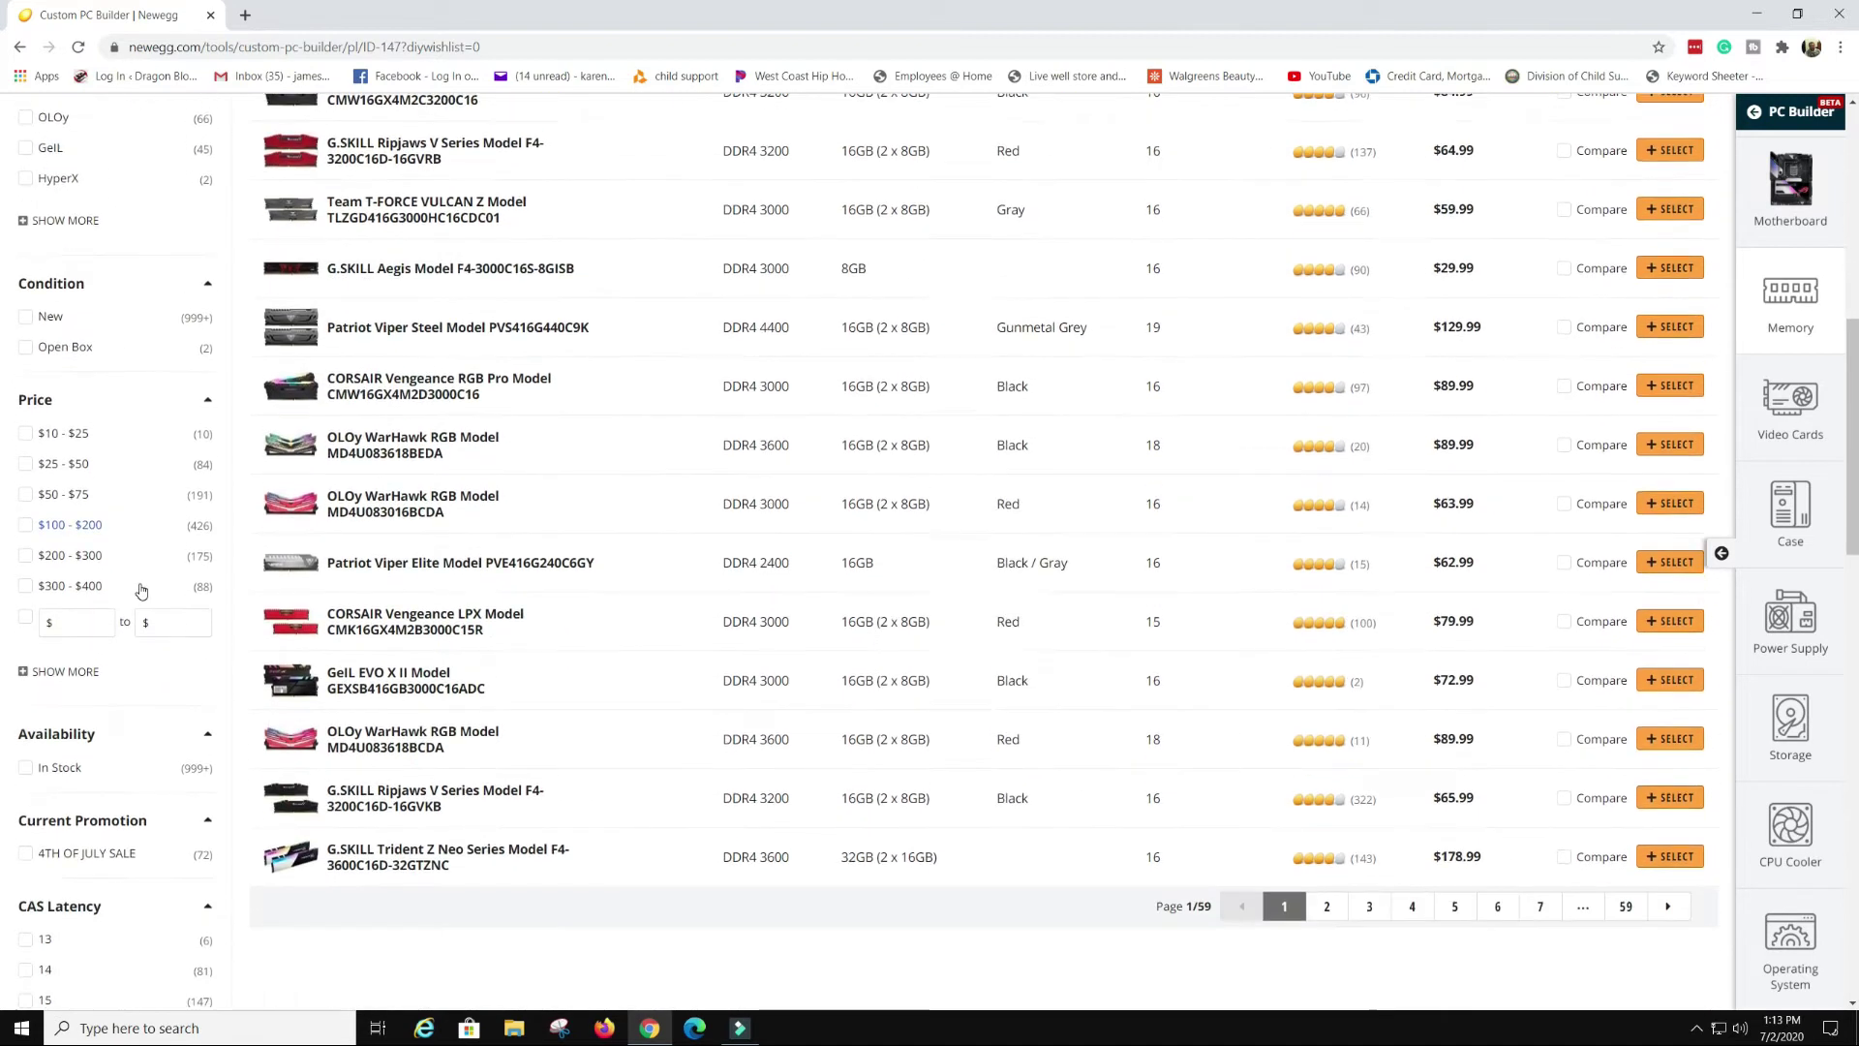
{"action": "scroll", "coordinate": [81, 538], "scroll_direction": "down", "scroll_amount": 5}
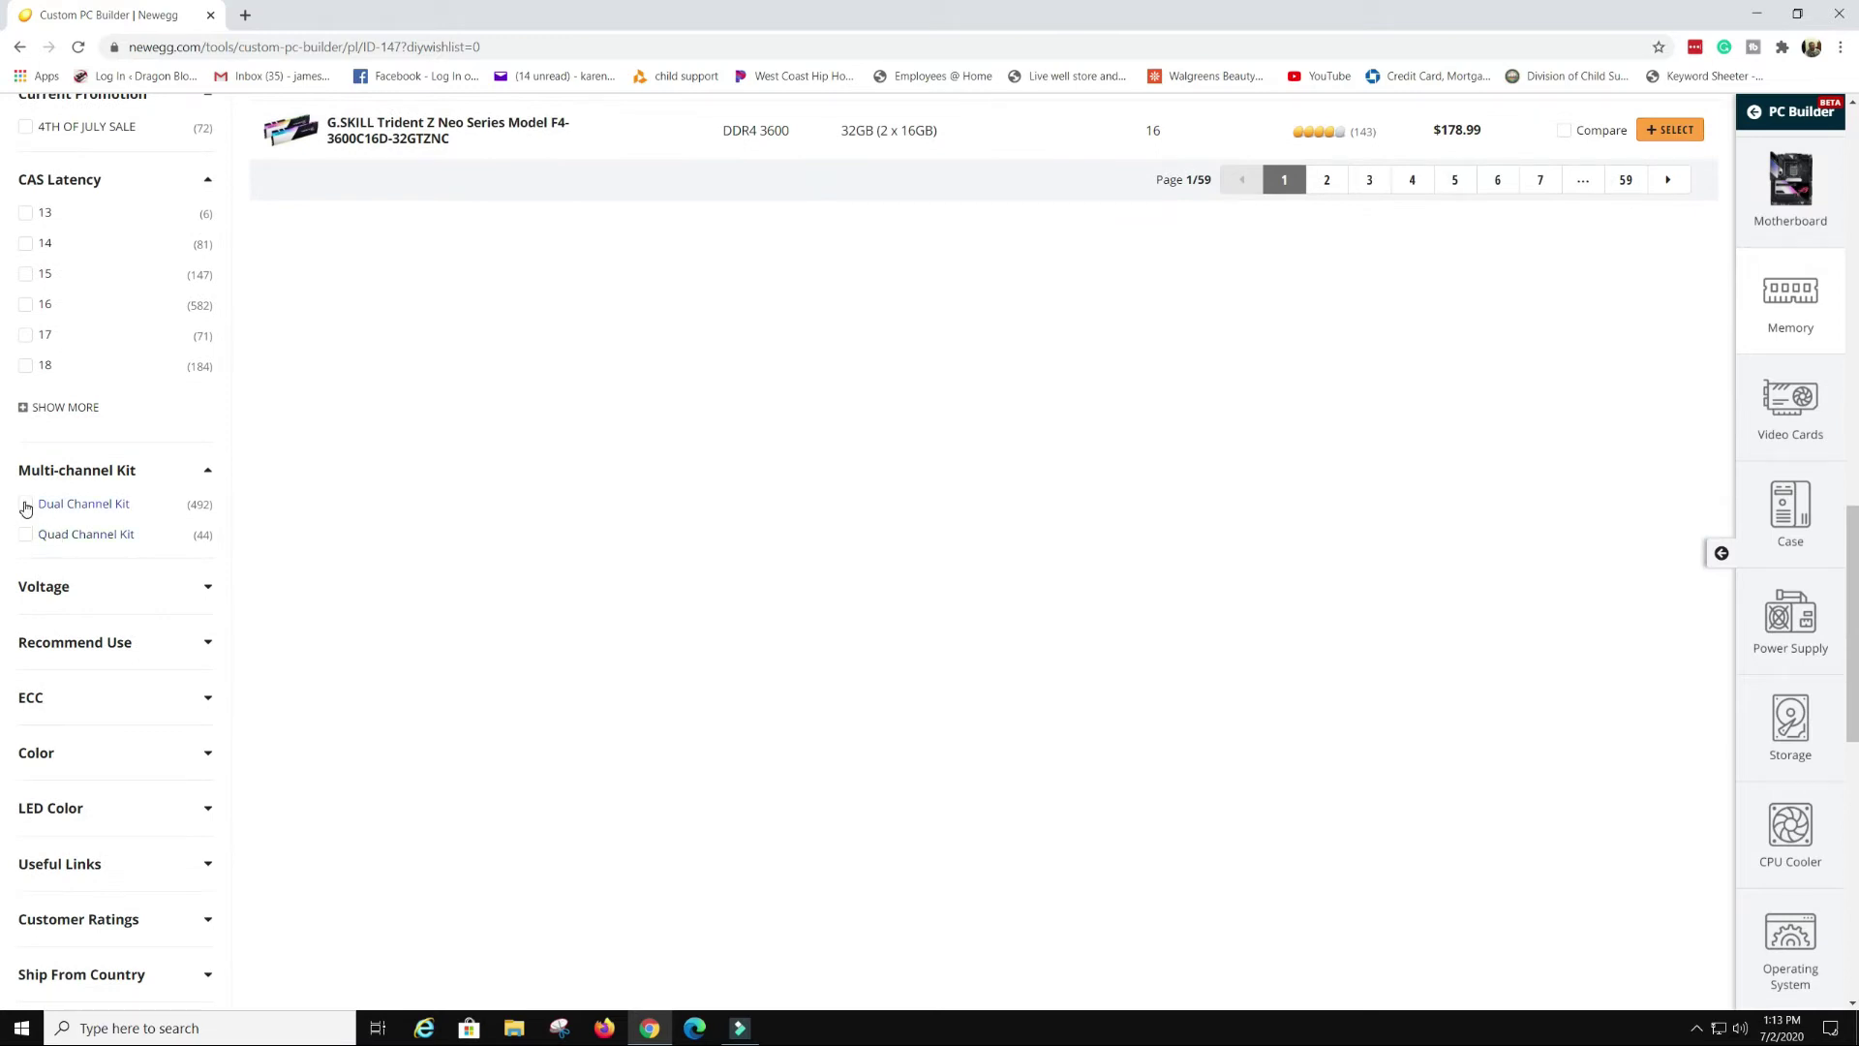
{"action": "left_click", "coordinate": [25, 537]}
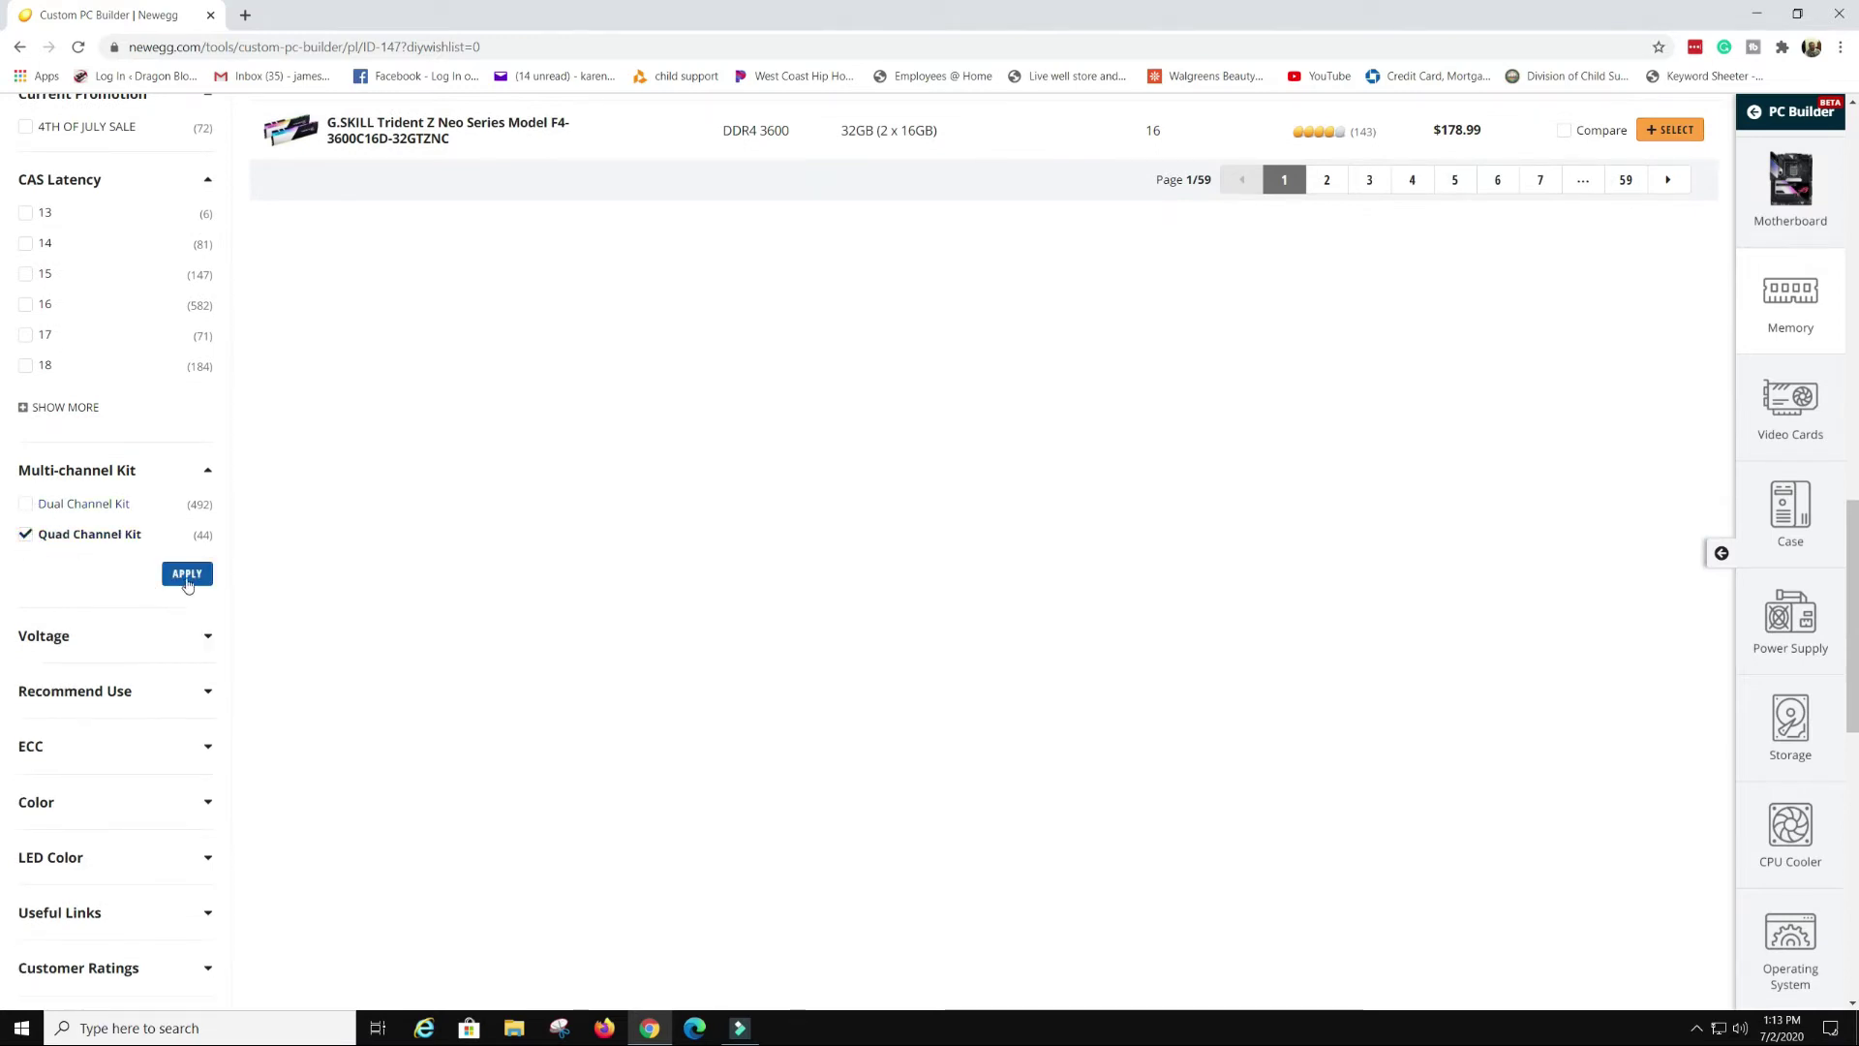
{"action": "left_click", "coordinate": [181, 577]}
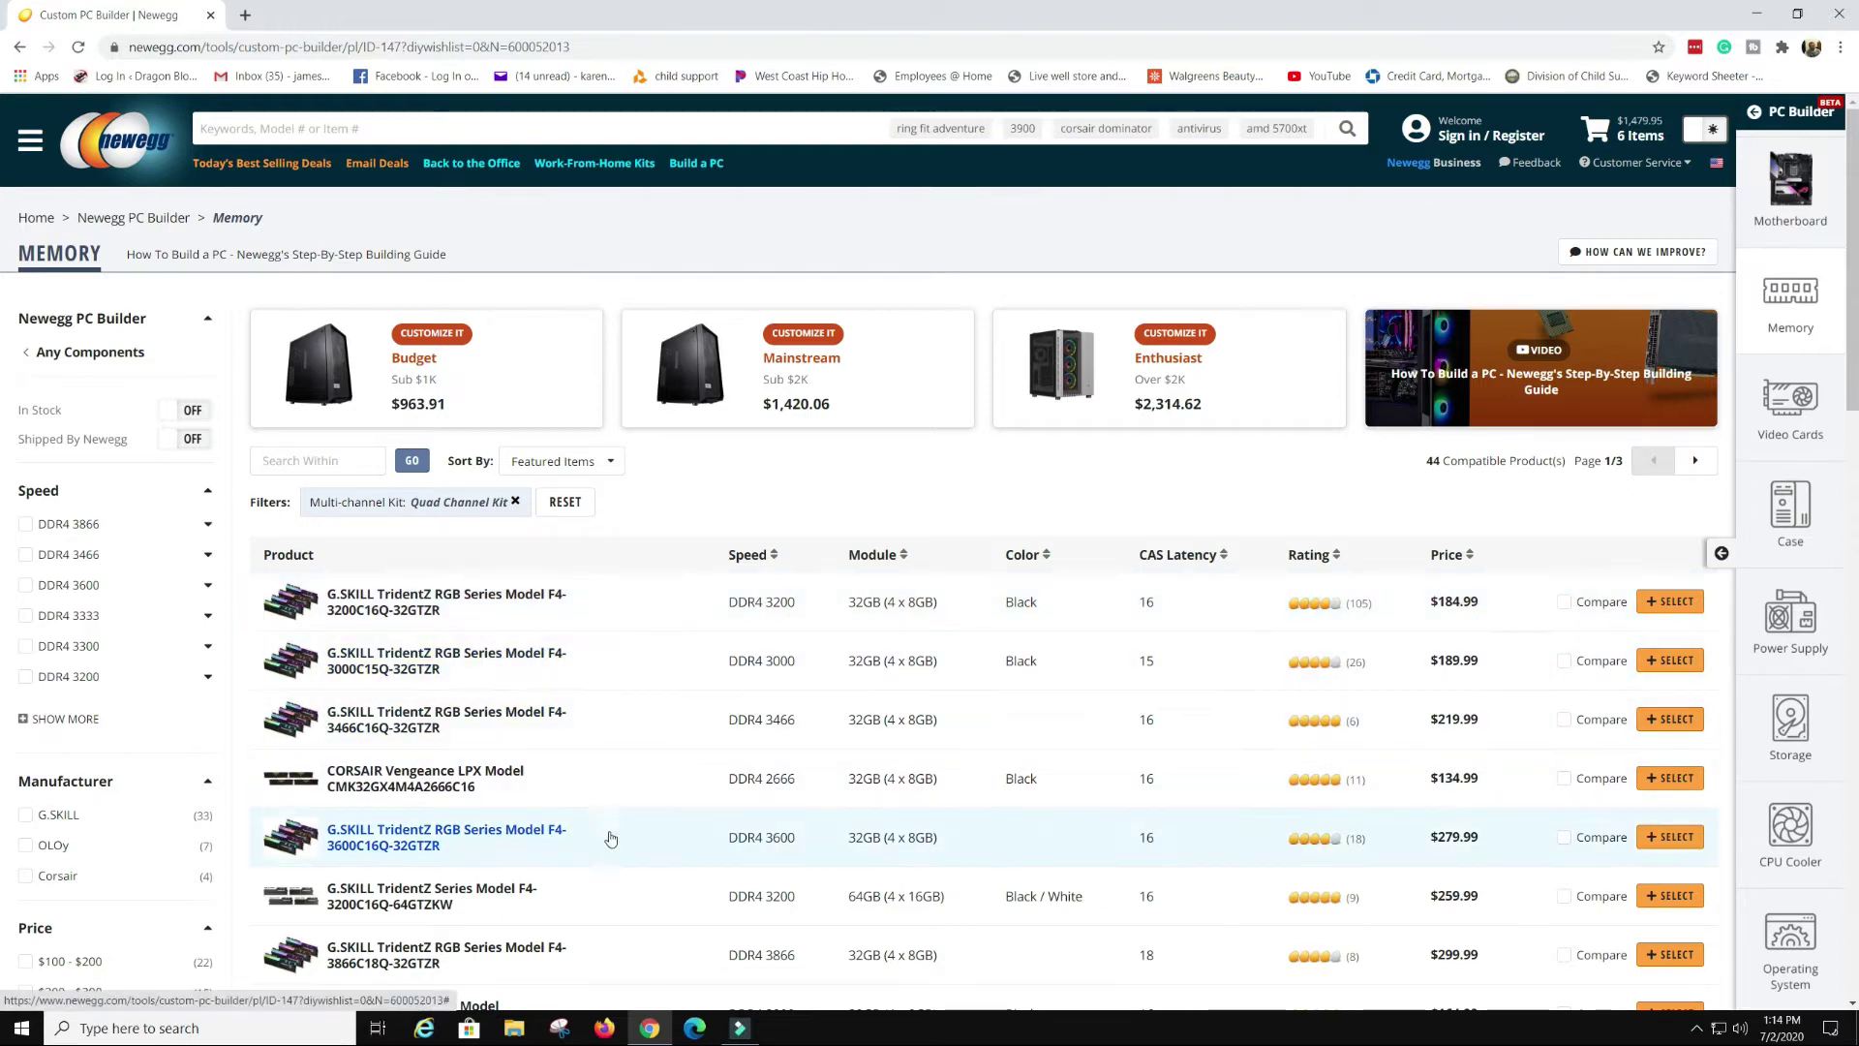
Try narrowing the quad channel memory kits to the DDR4 3866 speed, and remove that speed filter again
{"action": "scroll", "coordinate": [651, 858], "scroll_direction": "down", "scroll_amount": 1}
{"action": "scroll", "coordinate": [650, 796], "scroll_direction": "down", "scroll_amount": 1}
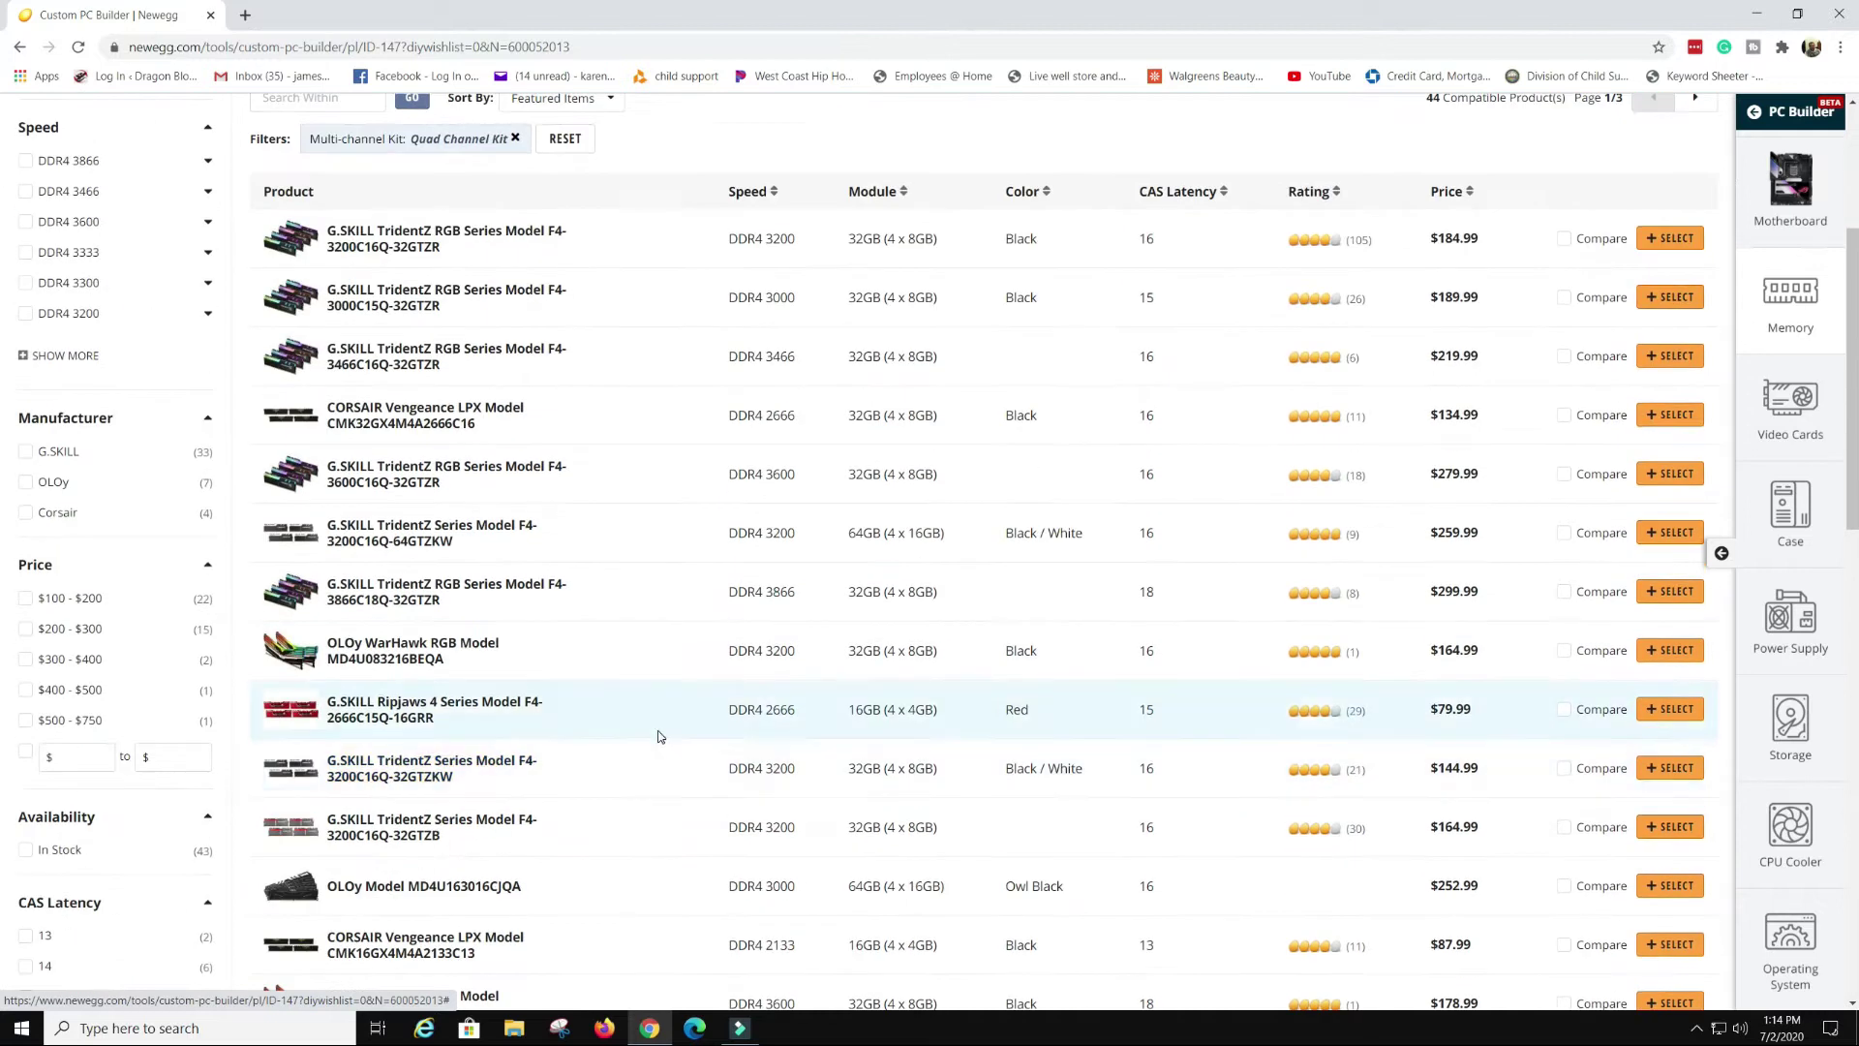
{"action": "scroll", "coordinate": [656, 734], "scroll_direction": "up", "scroll_amount": 1}
{"action": "scroll", "coordinate": [139, 534], "scroll_direction": "up", "scroll_amount": 1}
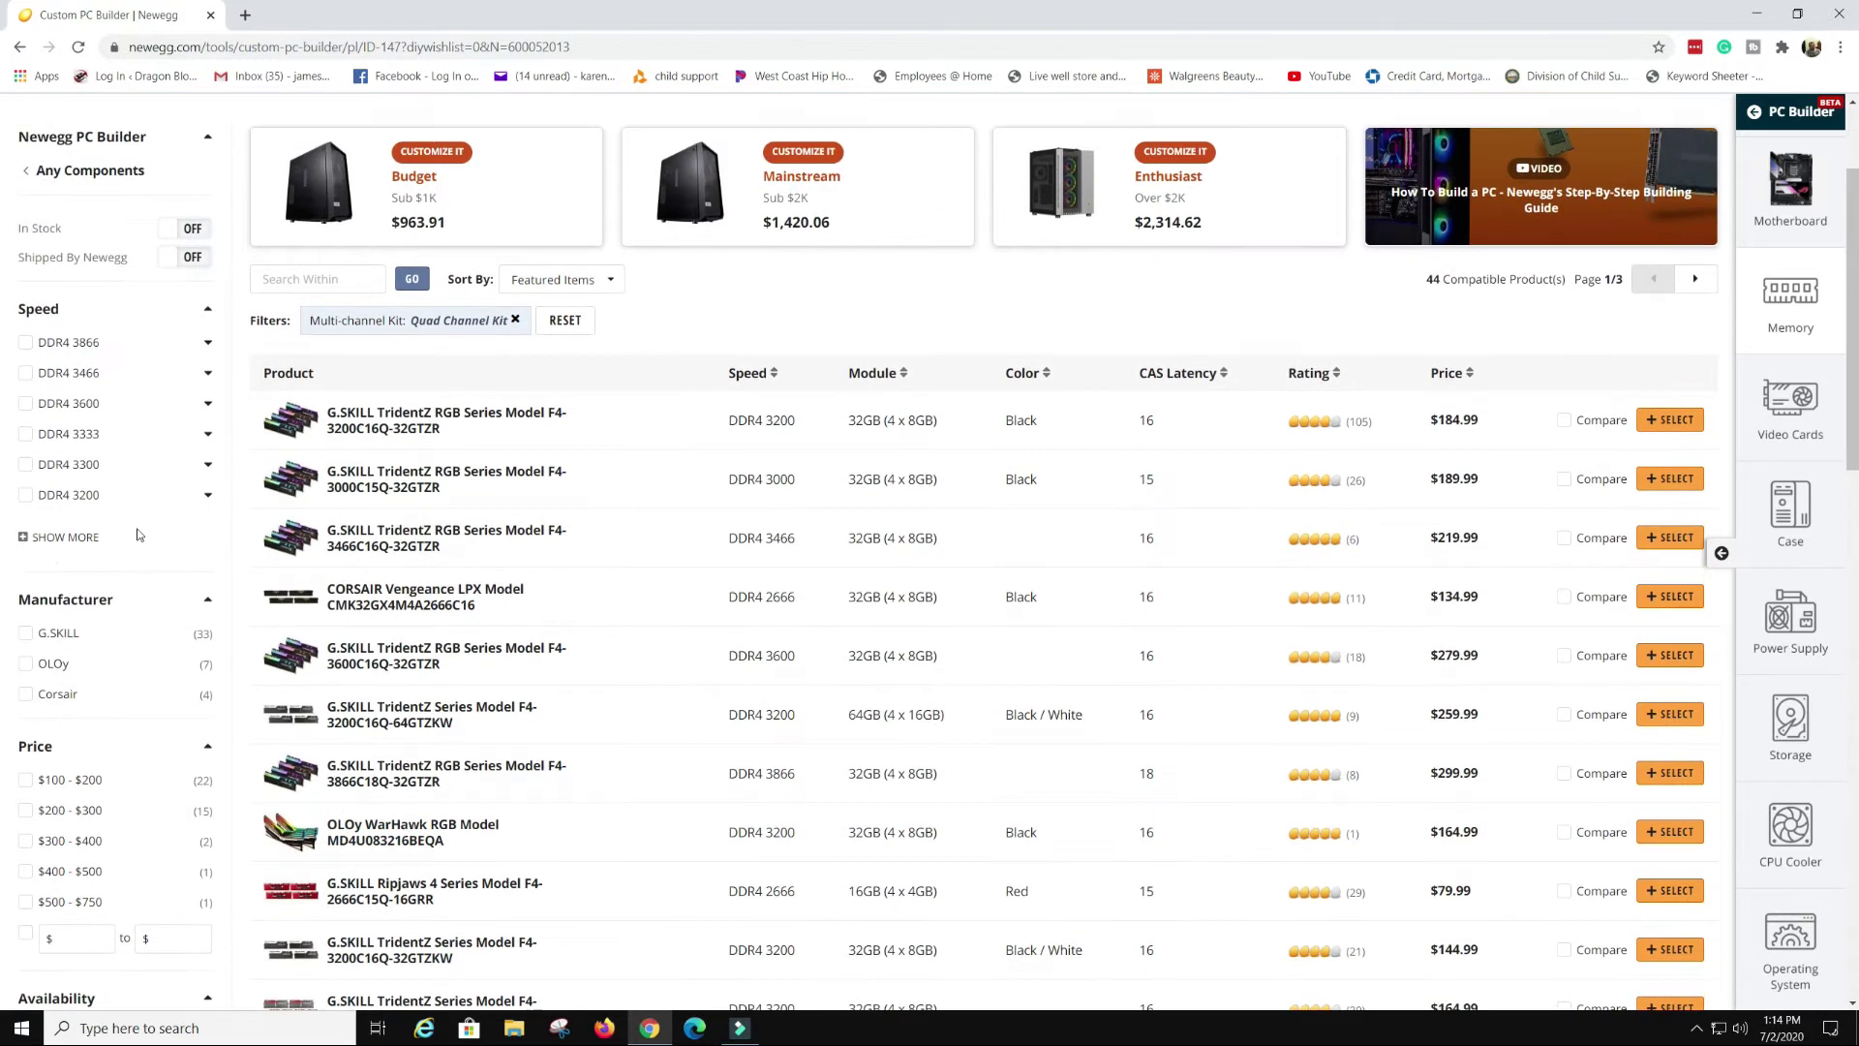
{"action": "left_click", "coordinate": [51, 547]}
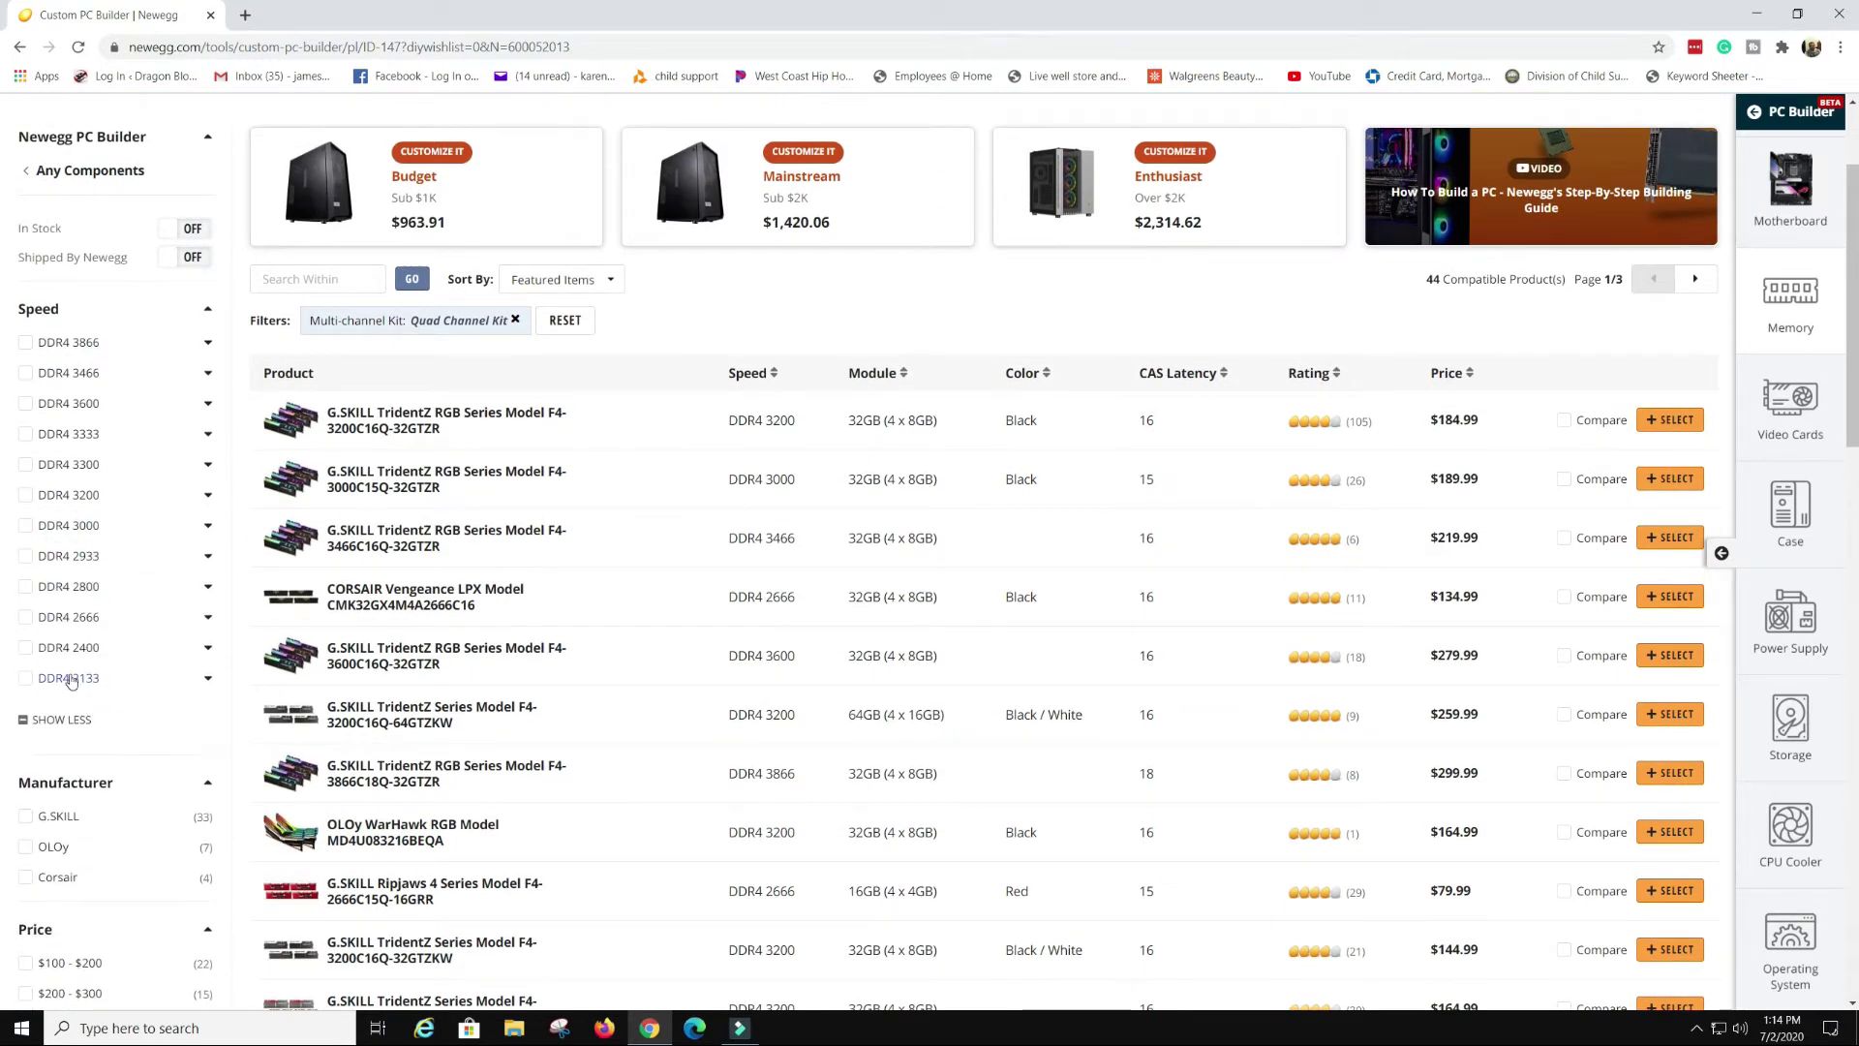
{"action": "left_click", "coordinate": [25, 345]}
{"action": "left_click", "coordinate": [180, 717]}
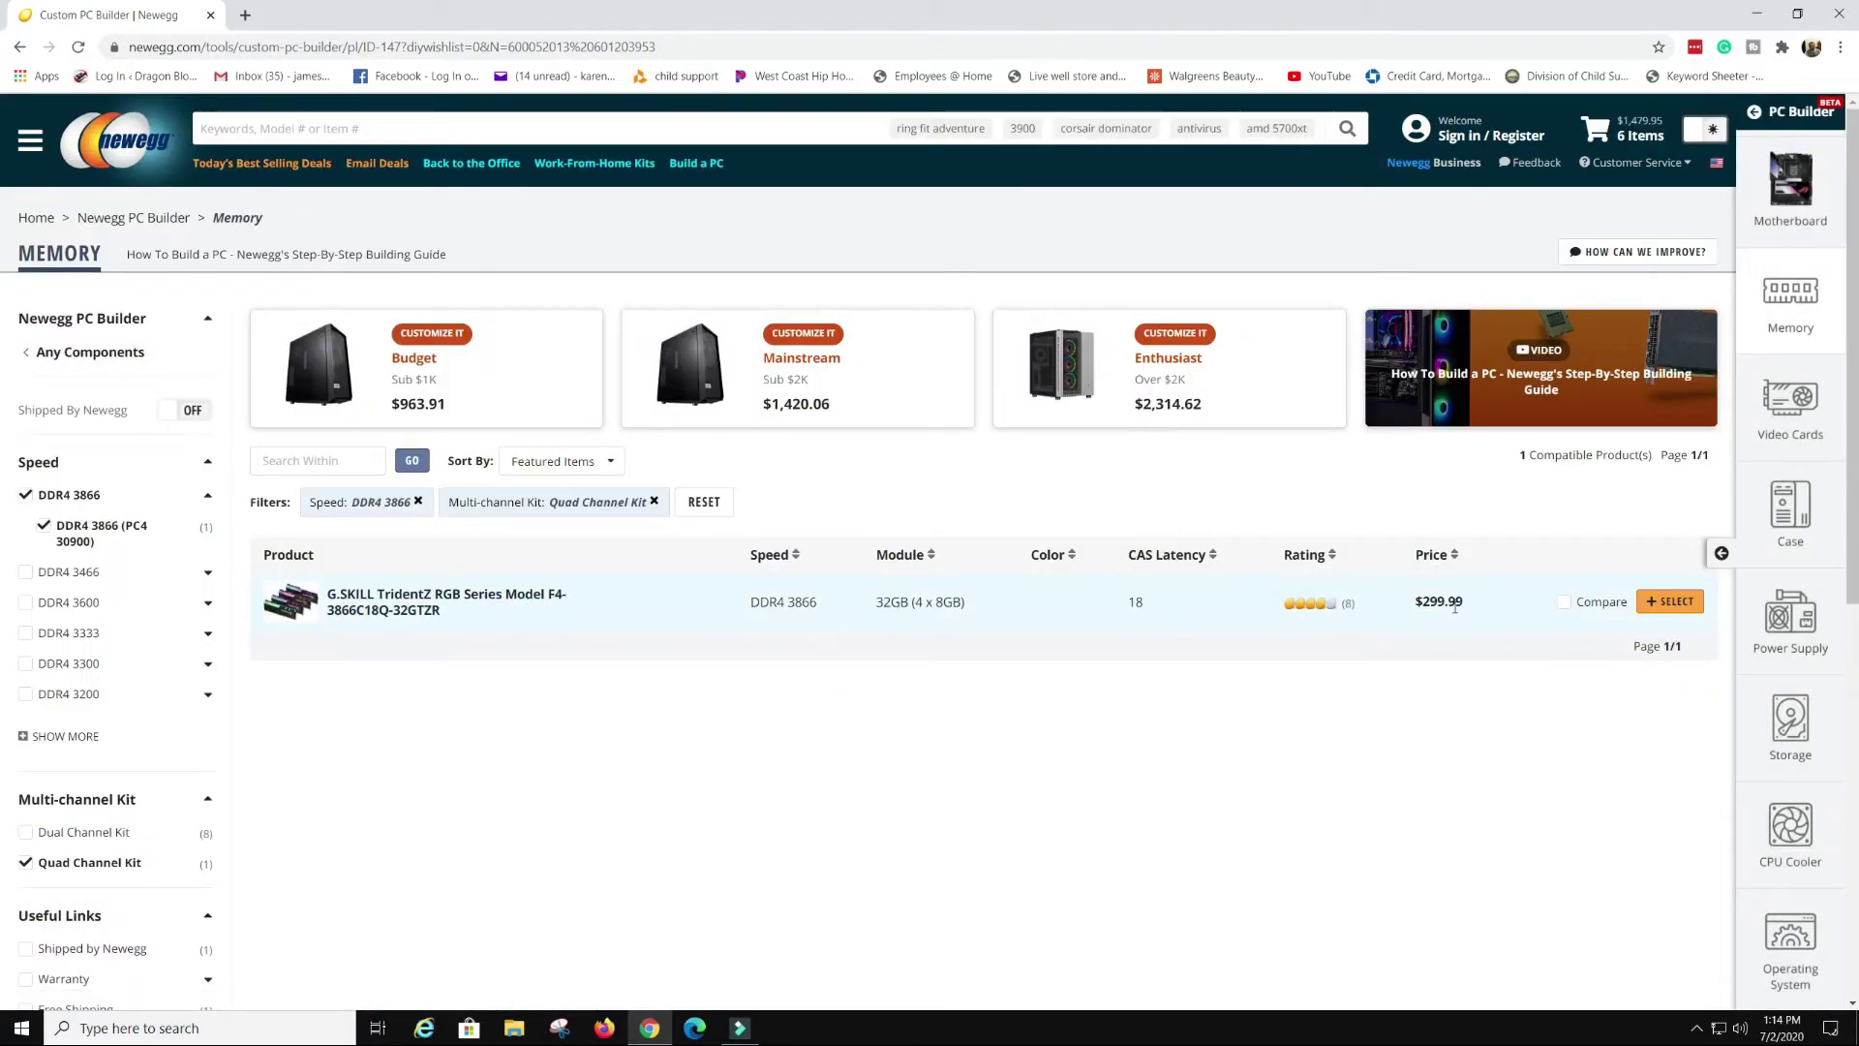
{"action": "left_click", "coordinate": [24, 496]}
{"action": "left_click", "coordinate": [180, 734]}
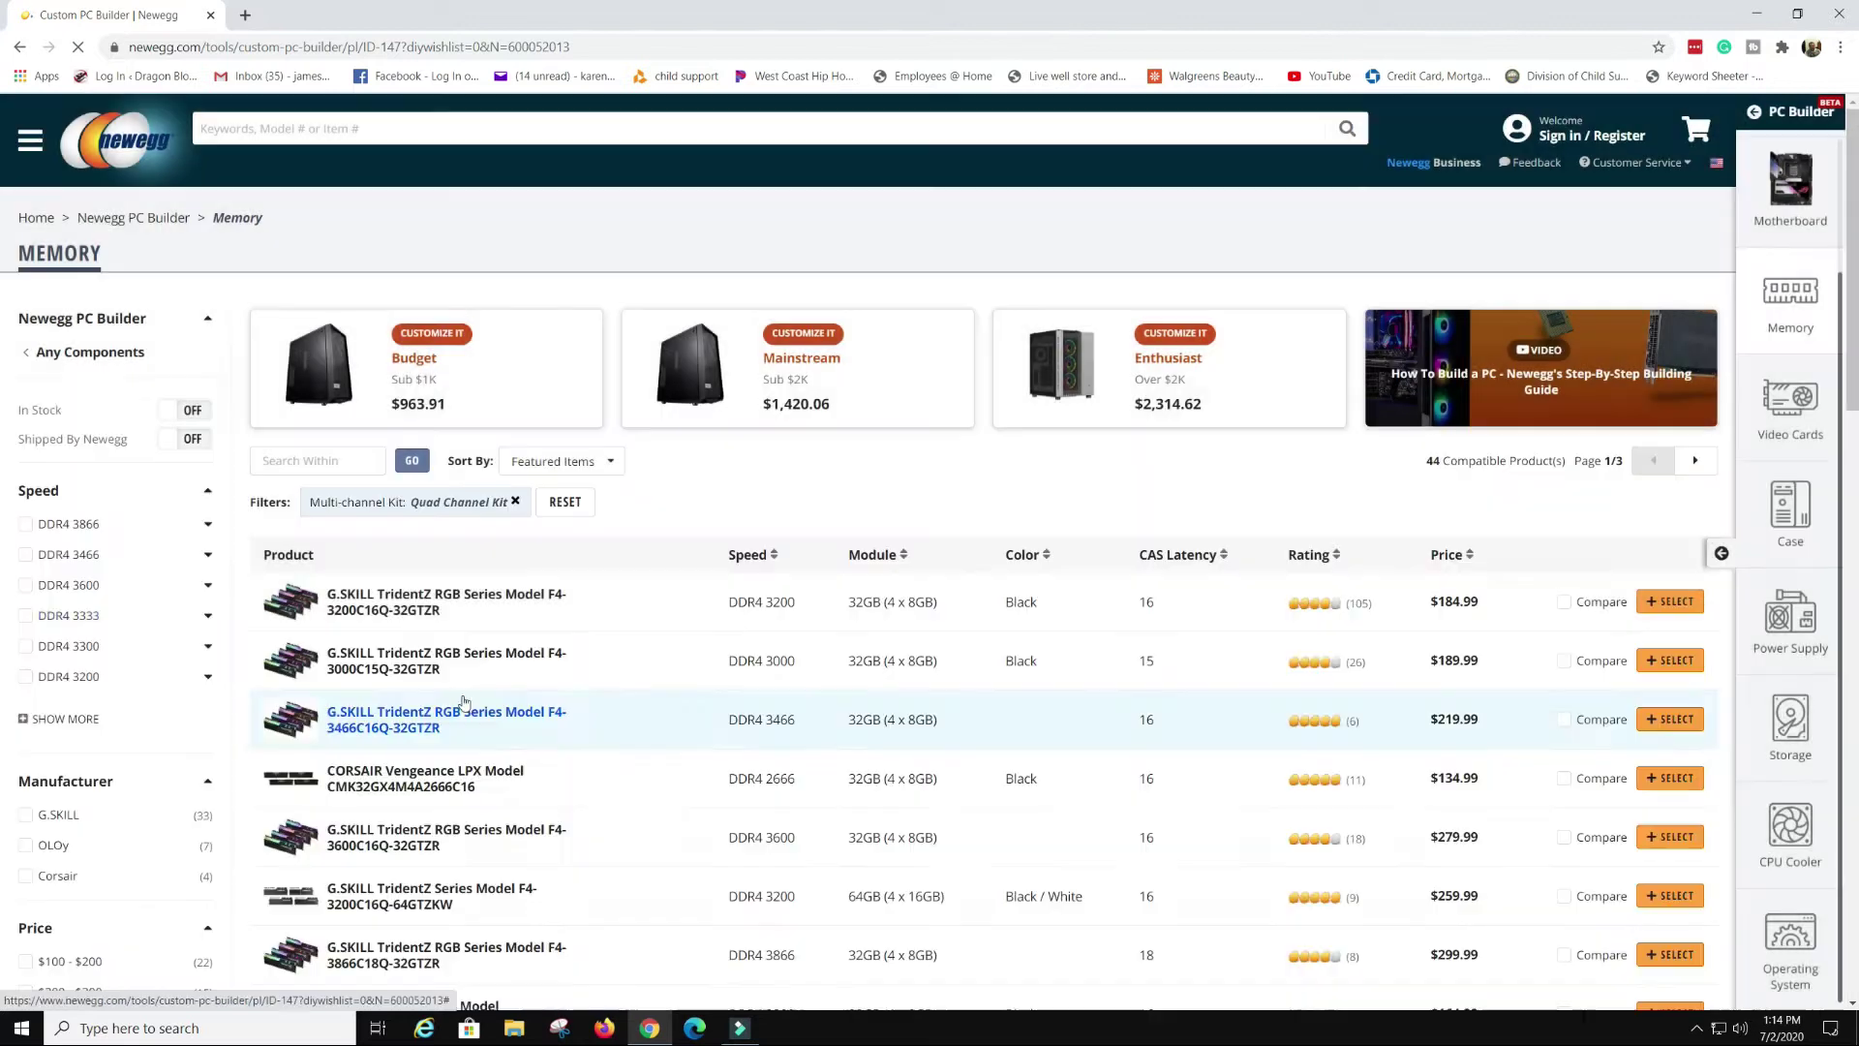
Narrow the quad channel kits to DDR4 3600 and add the G.SKILL TridentZ RGB Series F4-3600C16Q-32GTZR to the build
{"action": "left_click", "coordinate": [26, 585]}
{"action": "left_click", "coordinate": [180, 717]}
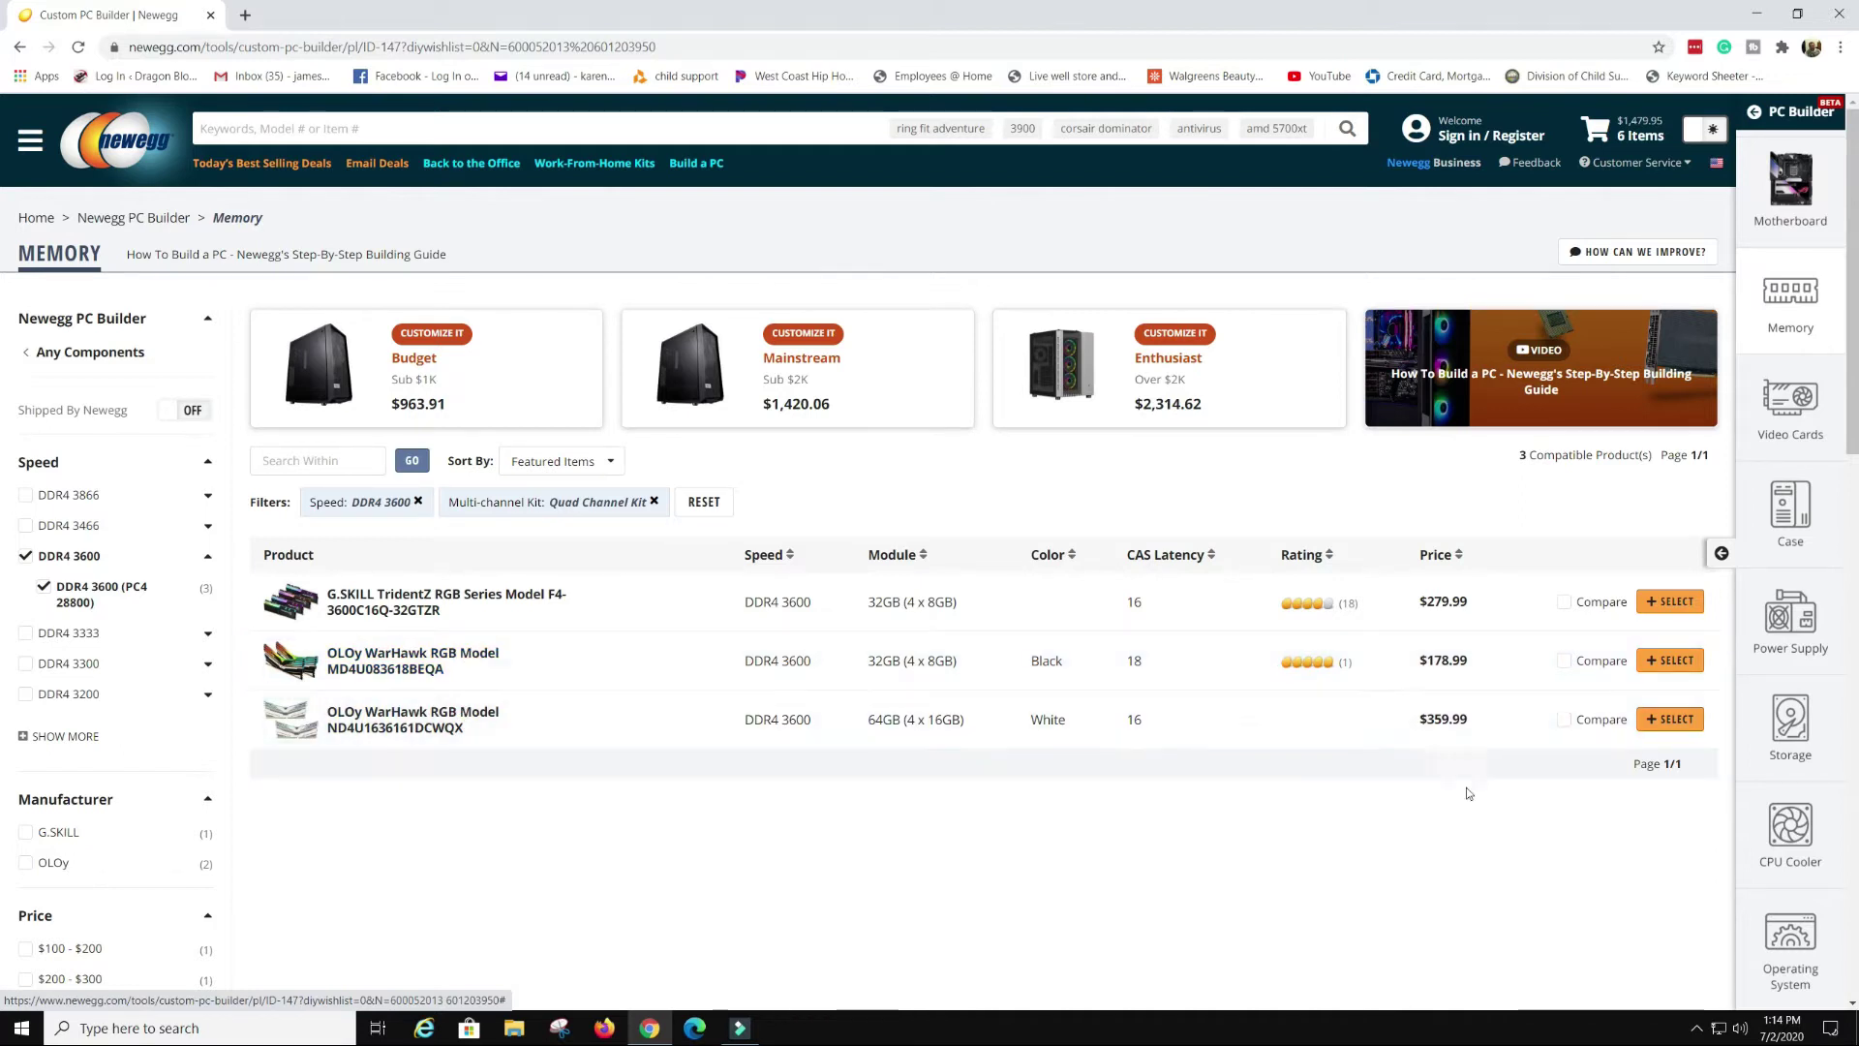
{"action": "left_click", "coordinate": [1677, 604]}
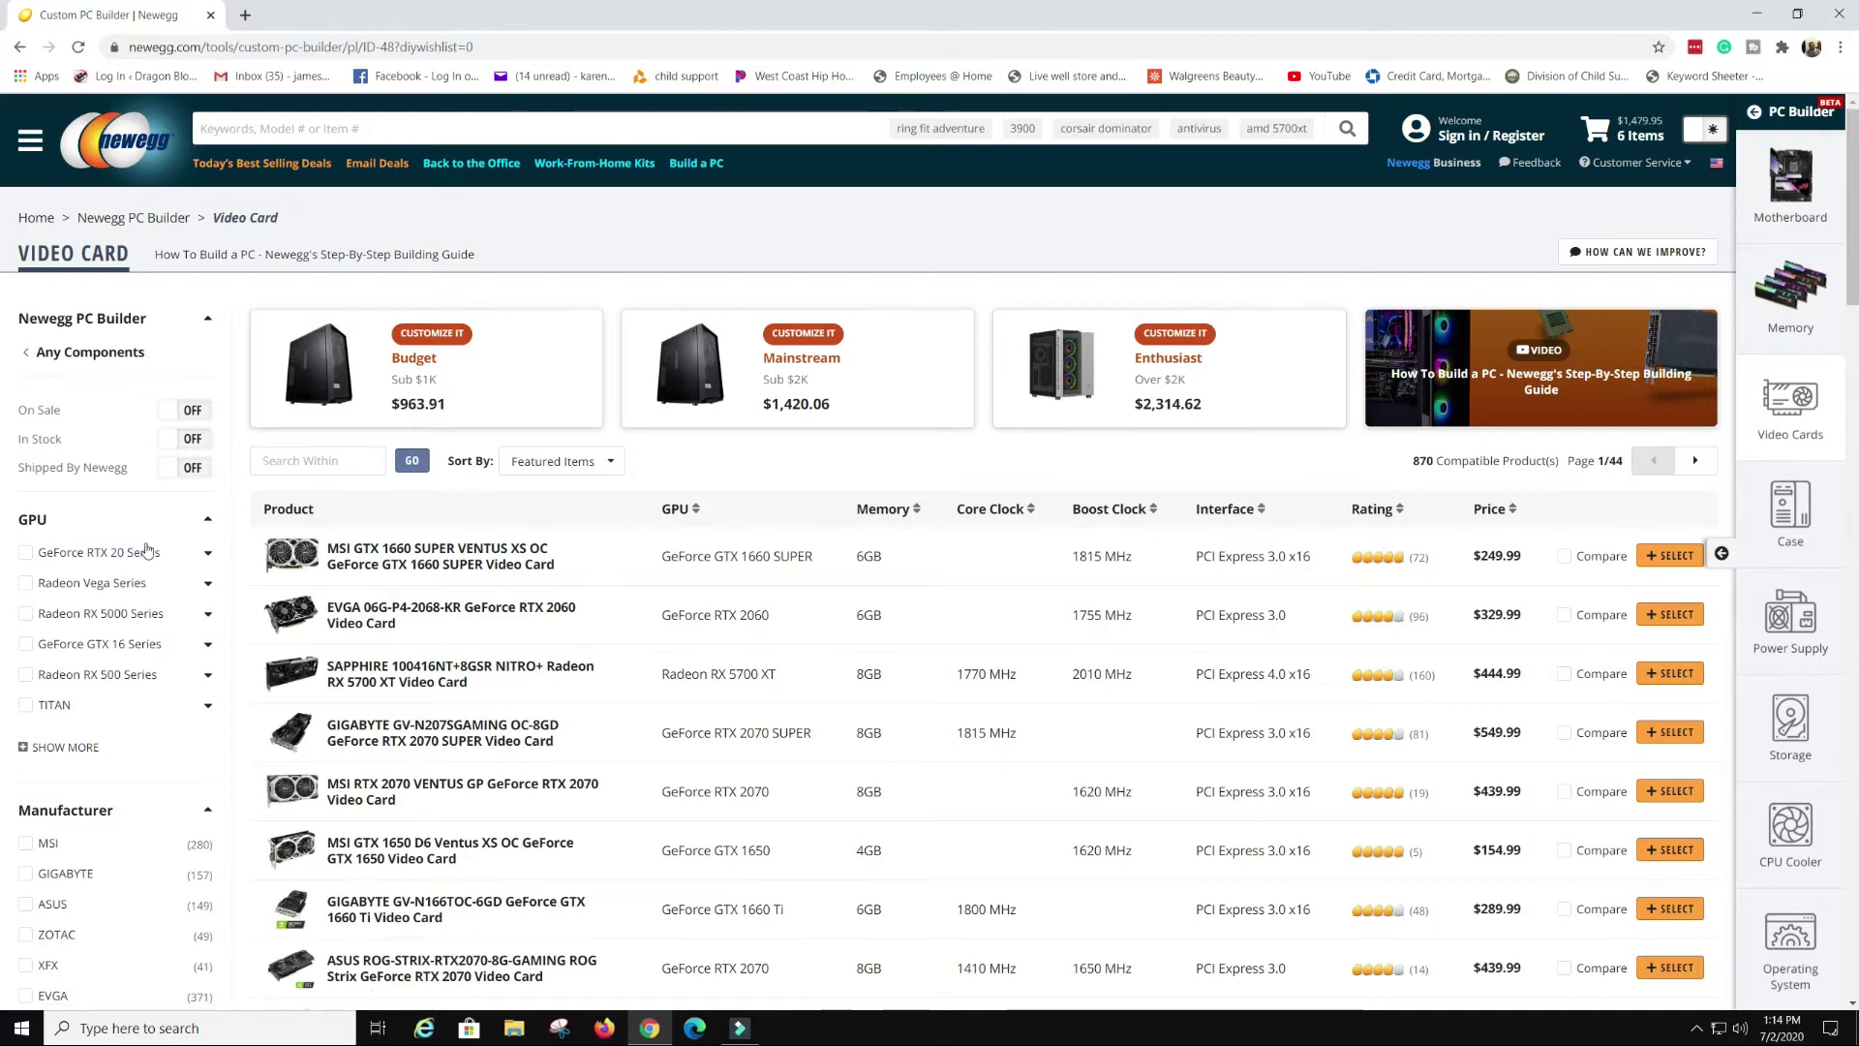
Filter the video cards to the GeForce RTX 2080 SUPER and GeForce RTX 2080 Ti GPUs
{"action": "left_click", "coordinate": [199, 558]}
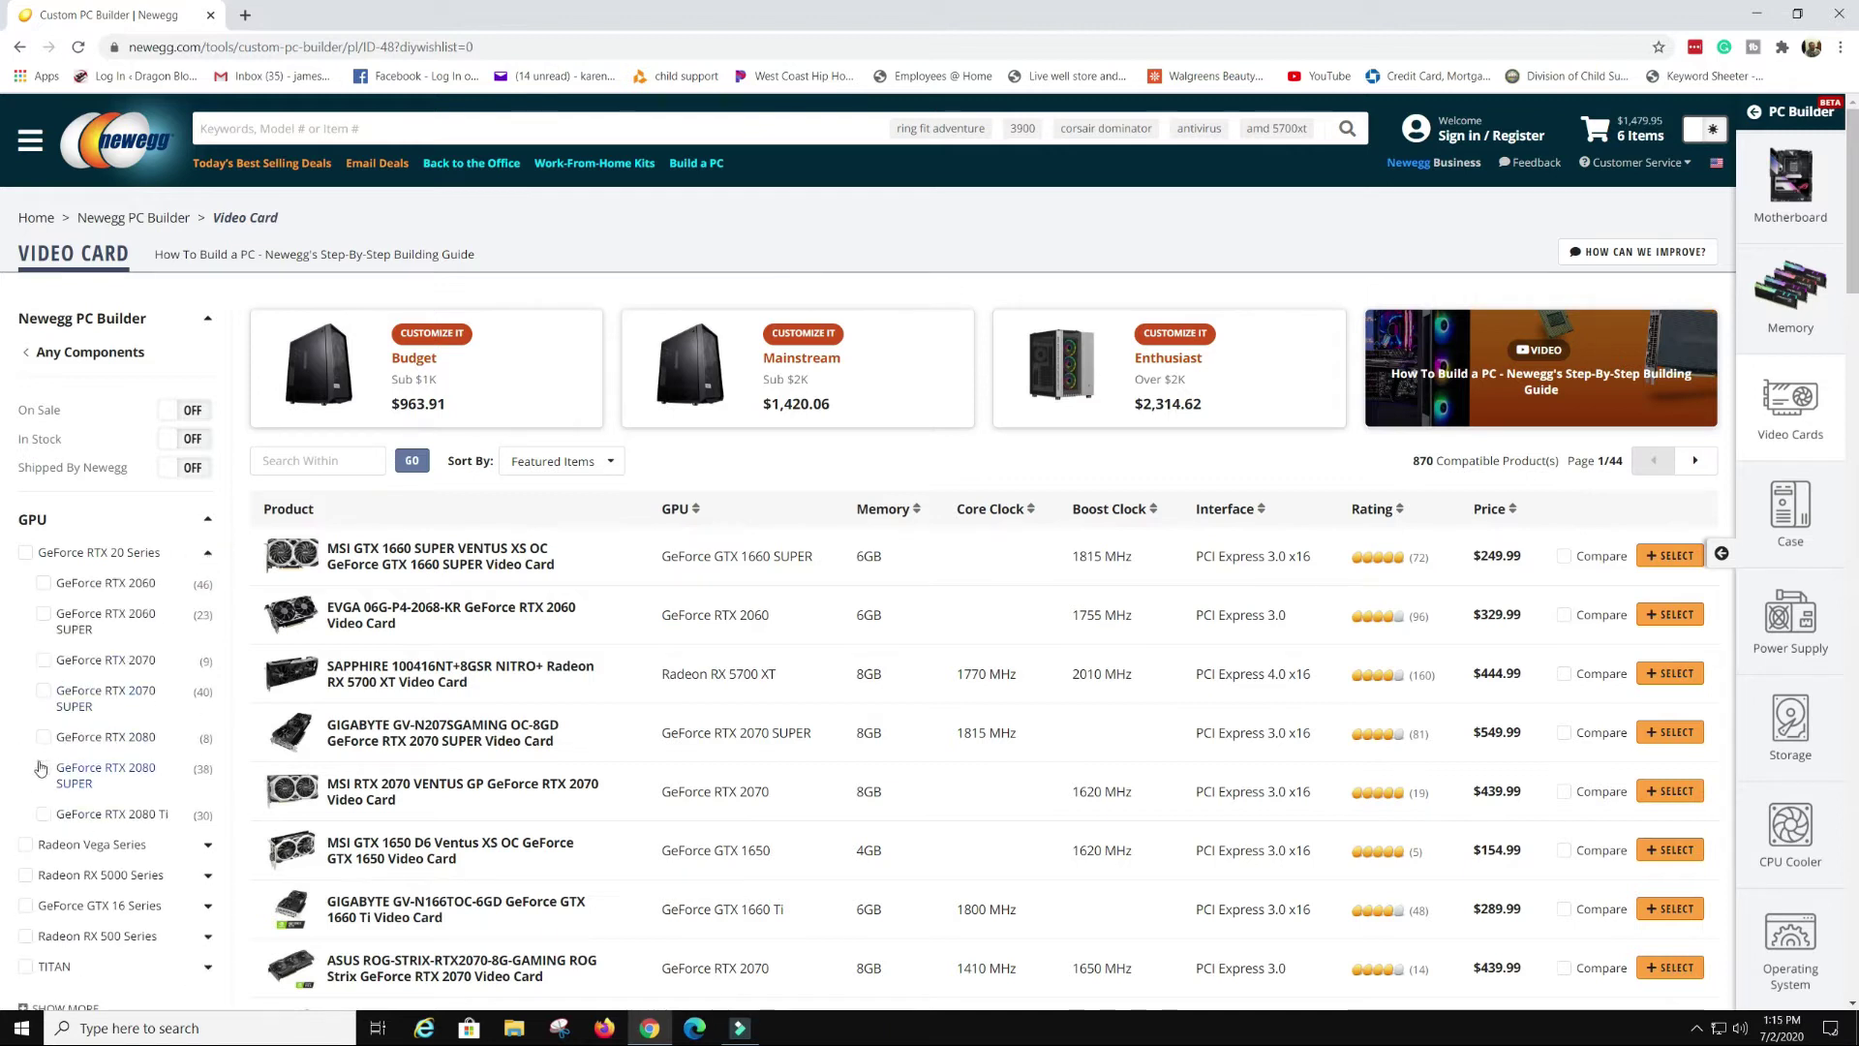
{"action": "left_click", "coordinate": [41, 768]}
{"action": "scroll", "coordinate": [18, 664], "scroll_direction": "down", "scroll_amount": 1}
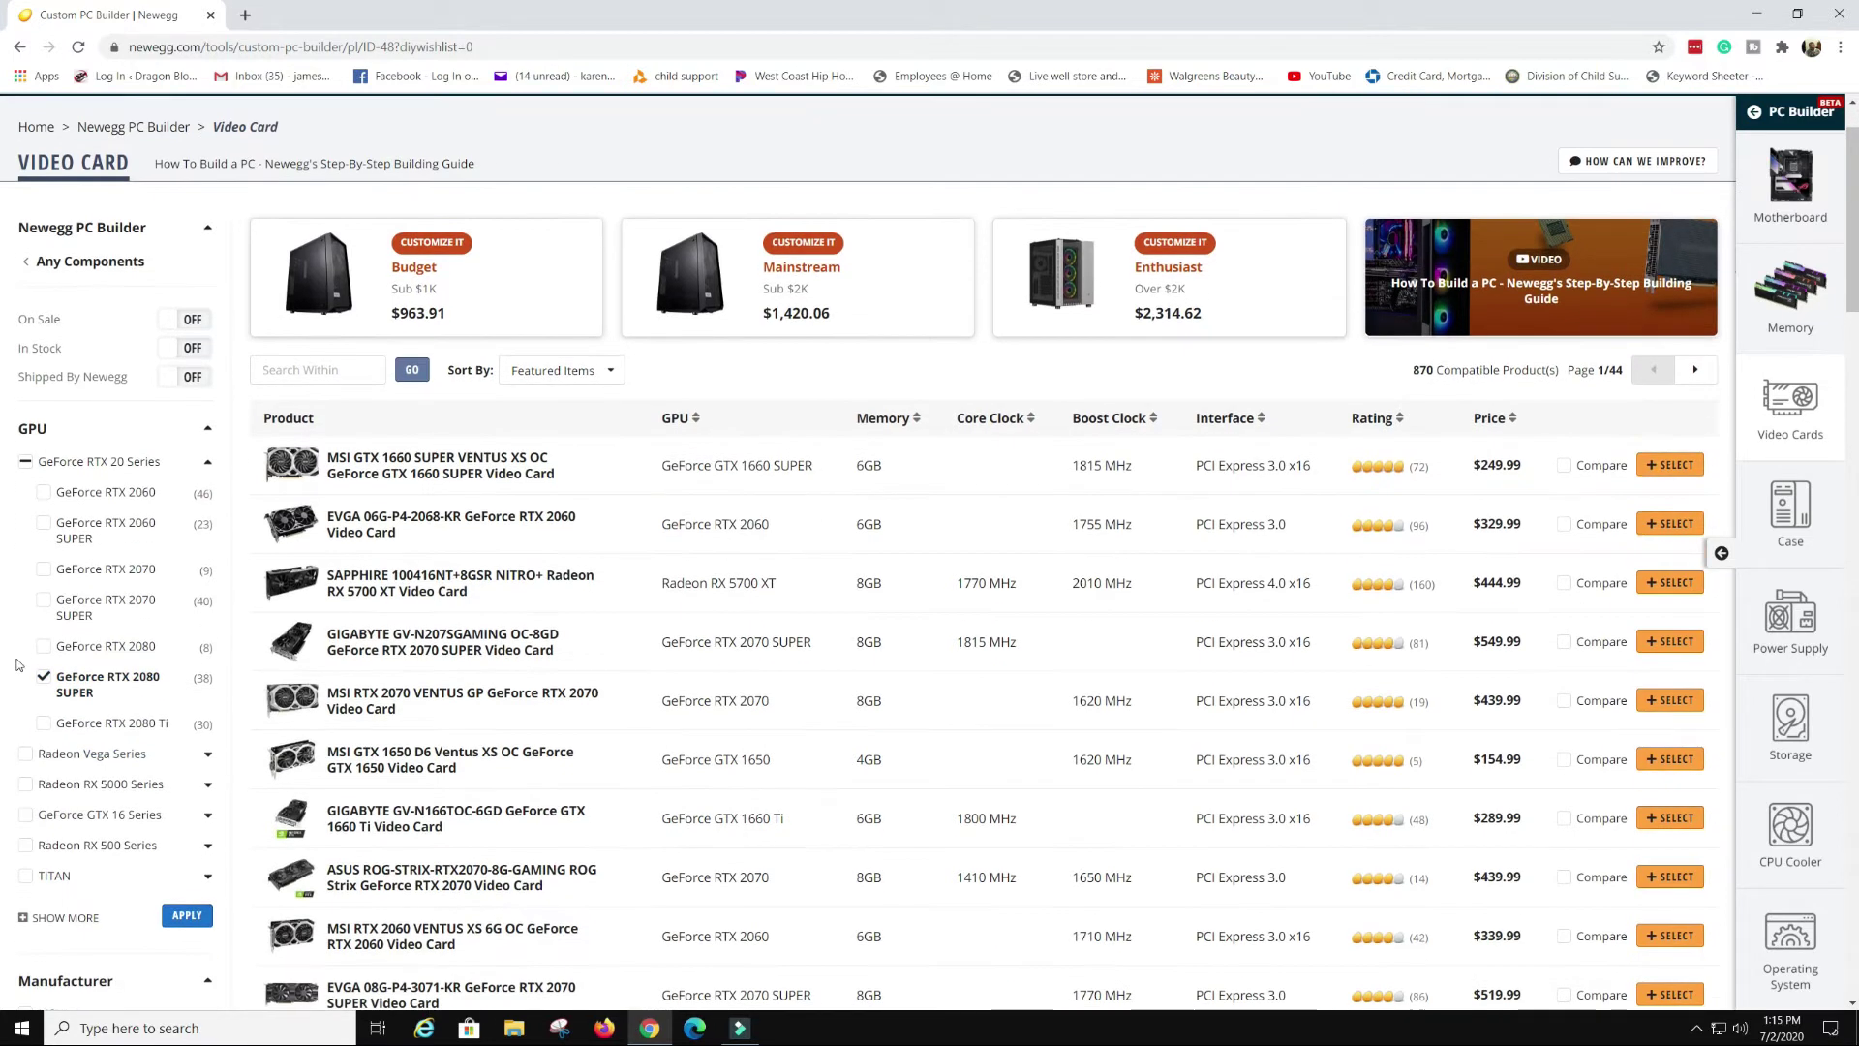
{"action": "left_click", "coordinate": [41, 726]}
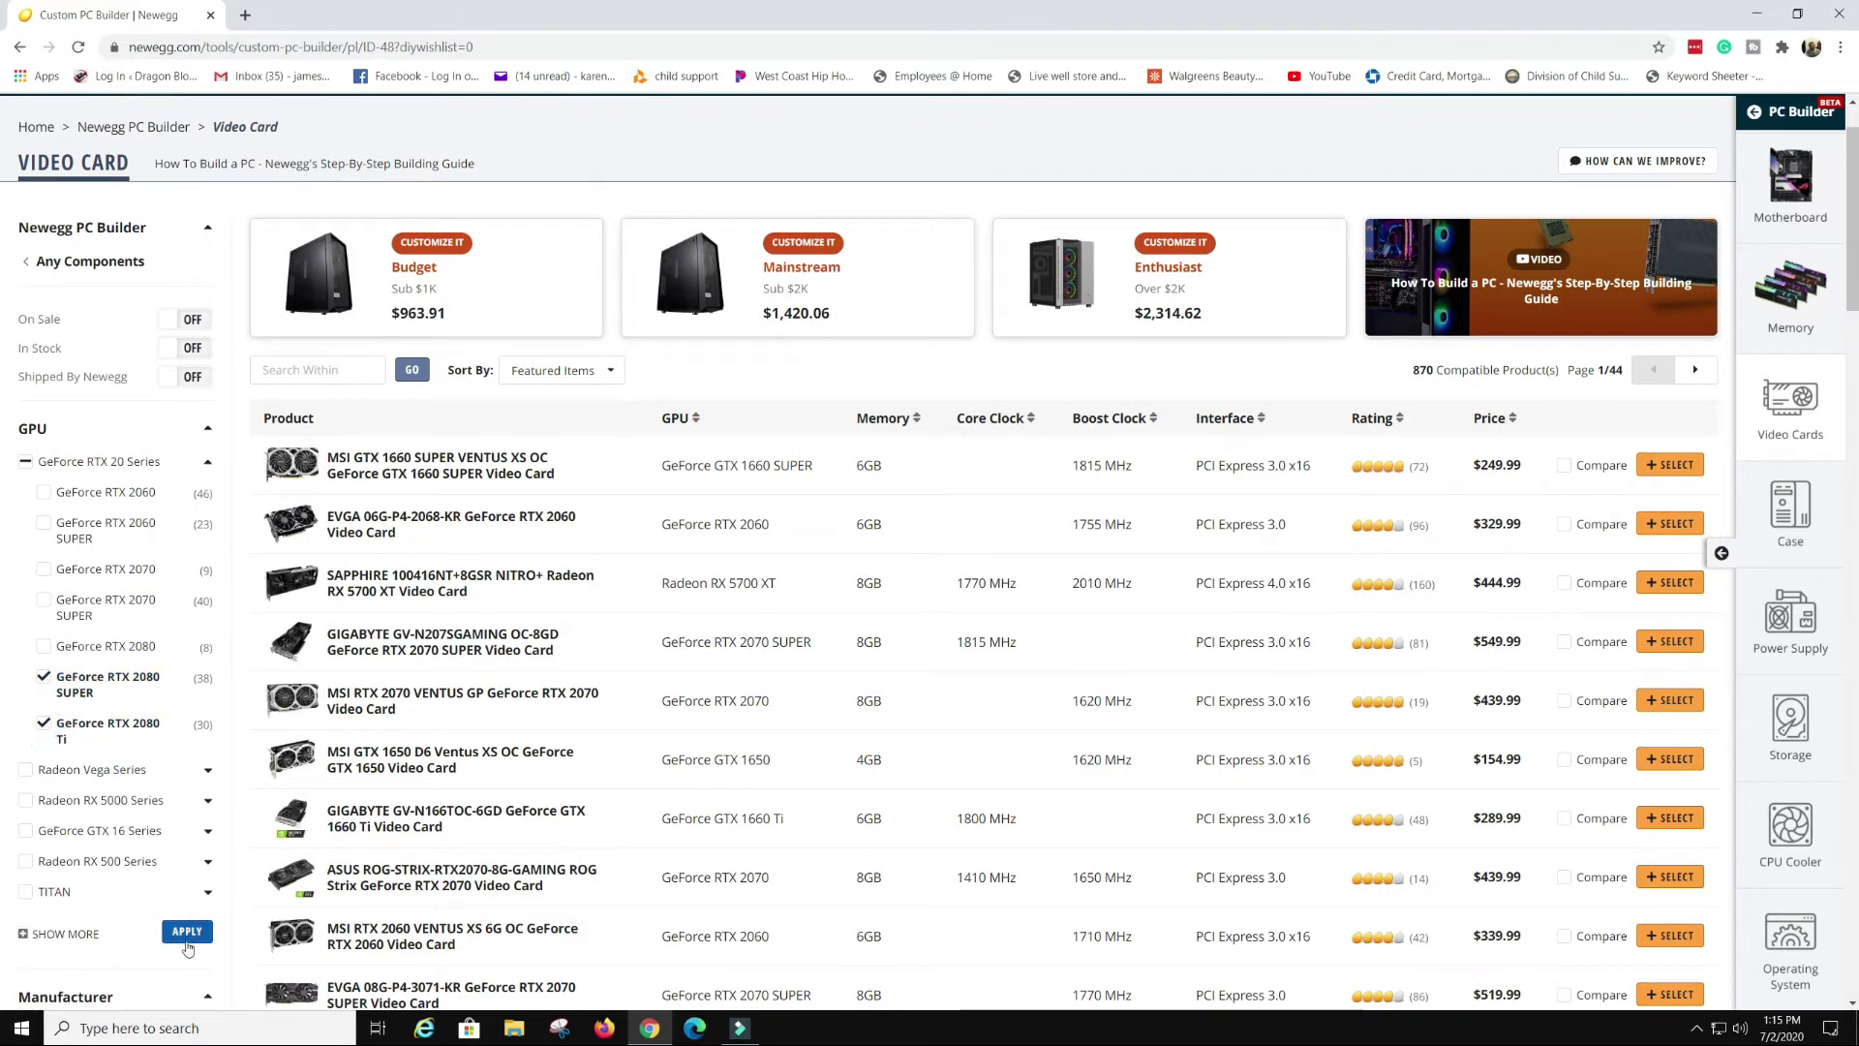
{"action": "left_click", "coordinate": [187, 931]}
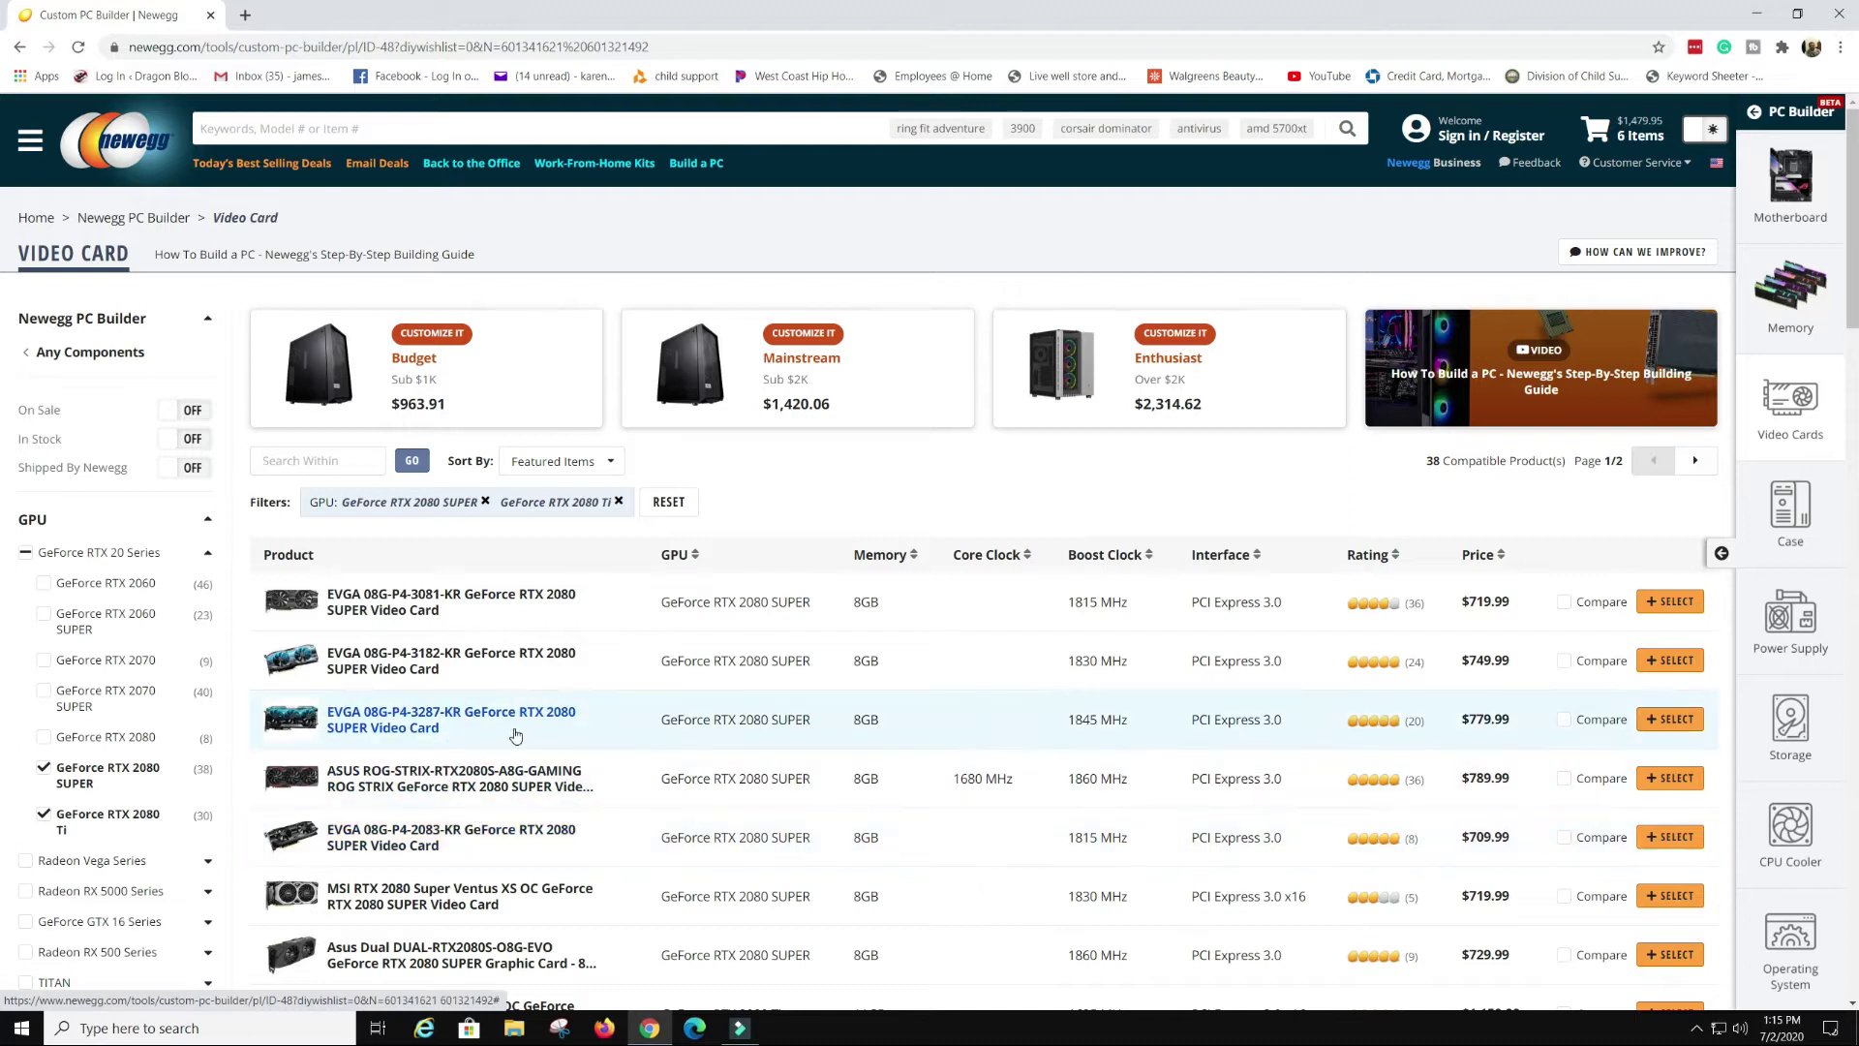
Examine the models, memory, clock speeds and prices of the filtered RTX 2080 SUPER and RTX 2080 Ti video cards
{"action": "scroll", "coordinate": [515, 736], "scroll_direction": "down", "scroll_amount": 4}
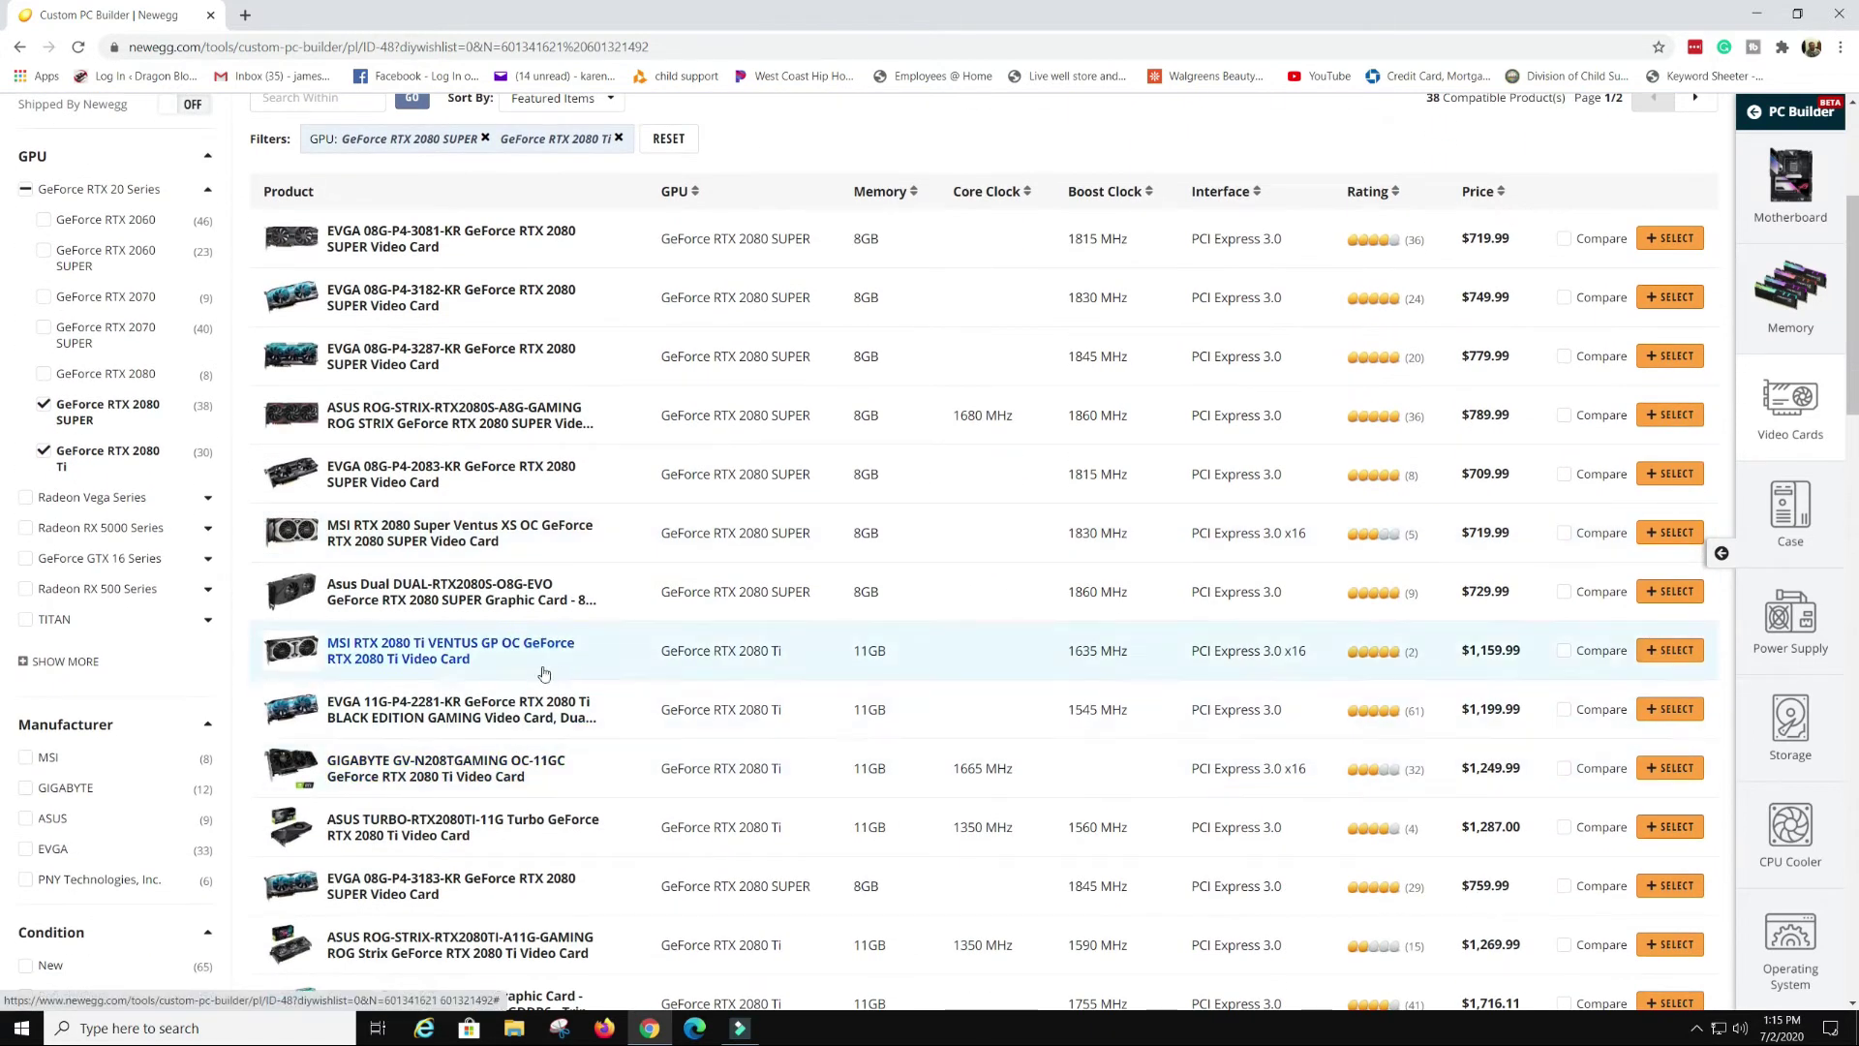
{"action": "scroll", "coordinate": [427, 726], "scroll_direction": "up", "scroll_amount": 1}
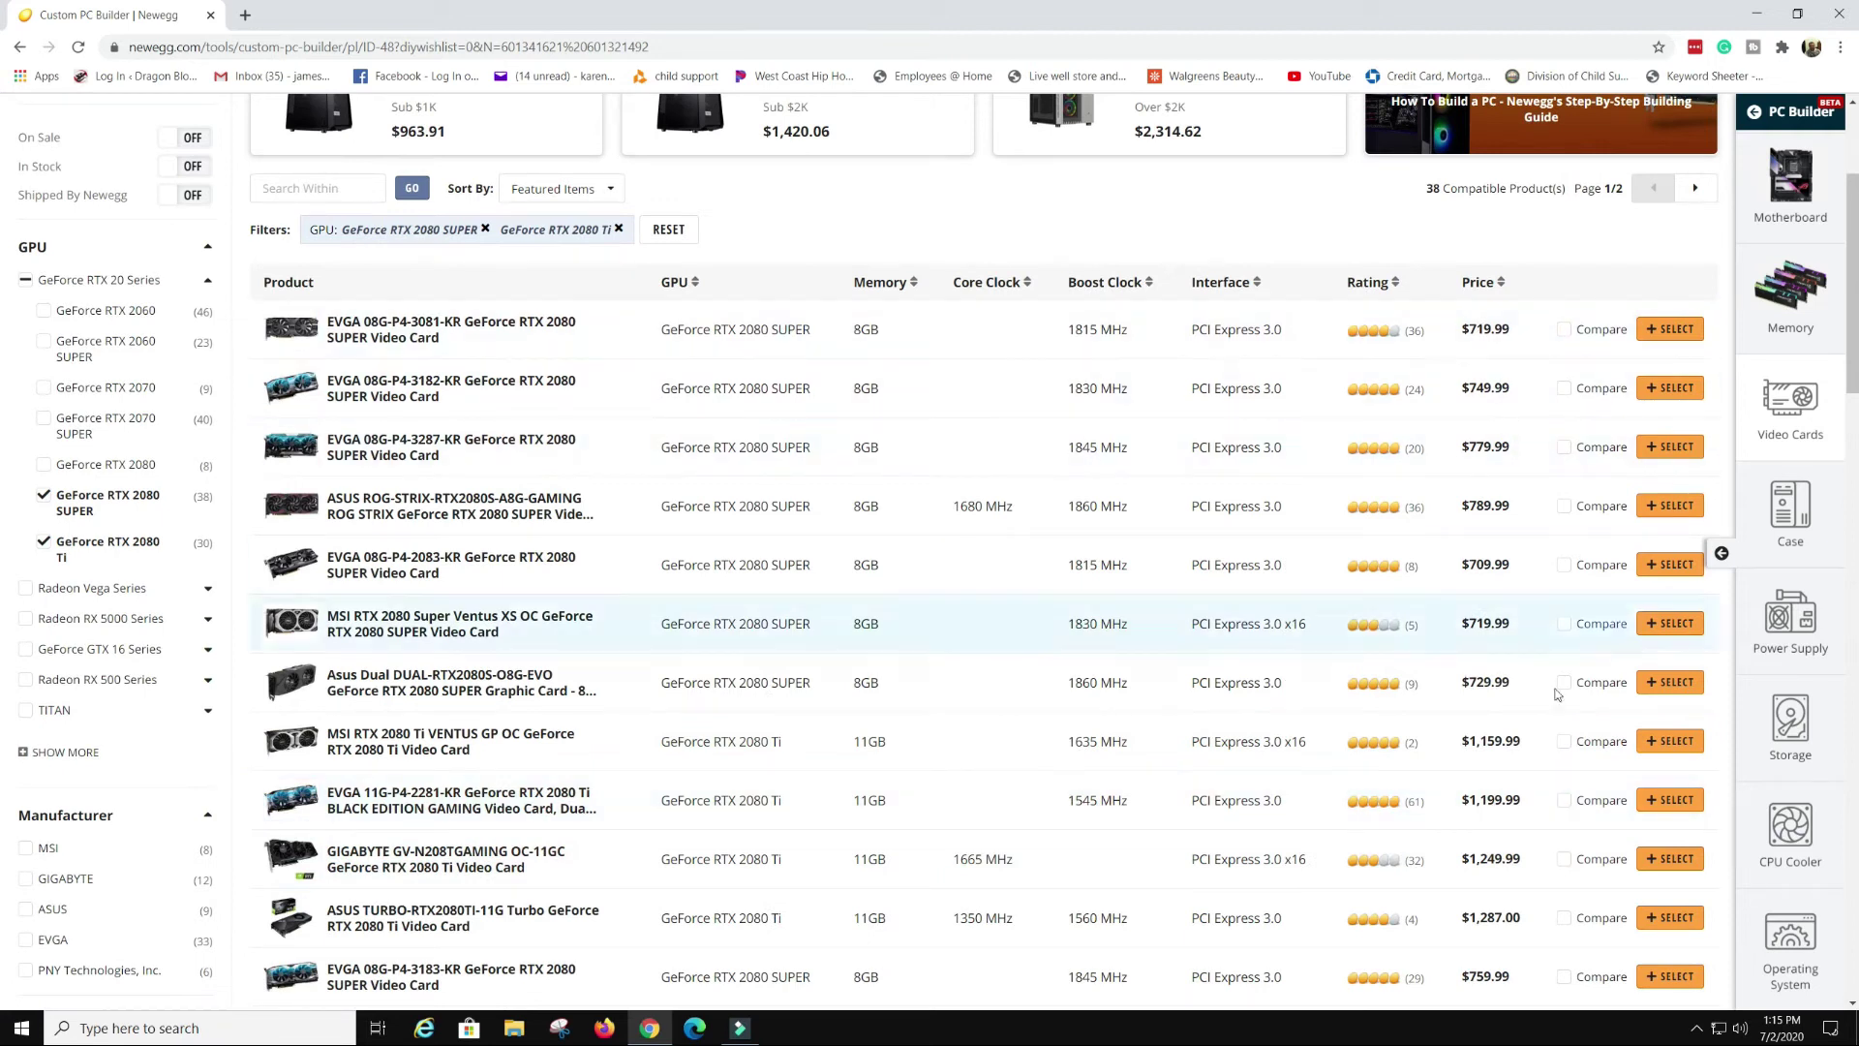
{"action": "scroll", "coordinate": [1486, 806], "scroll_direction": "down", "scroll_amount": 7}
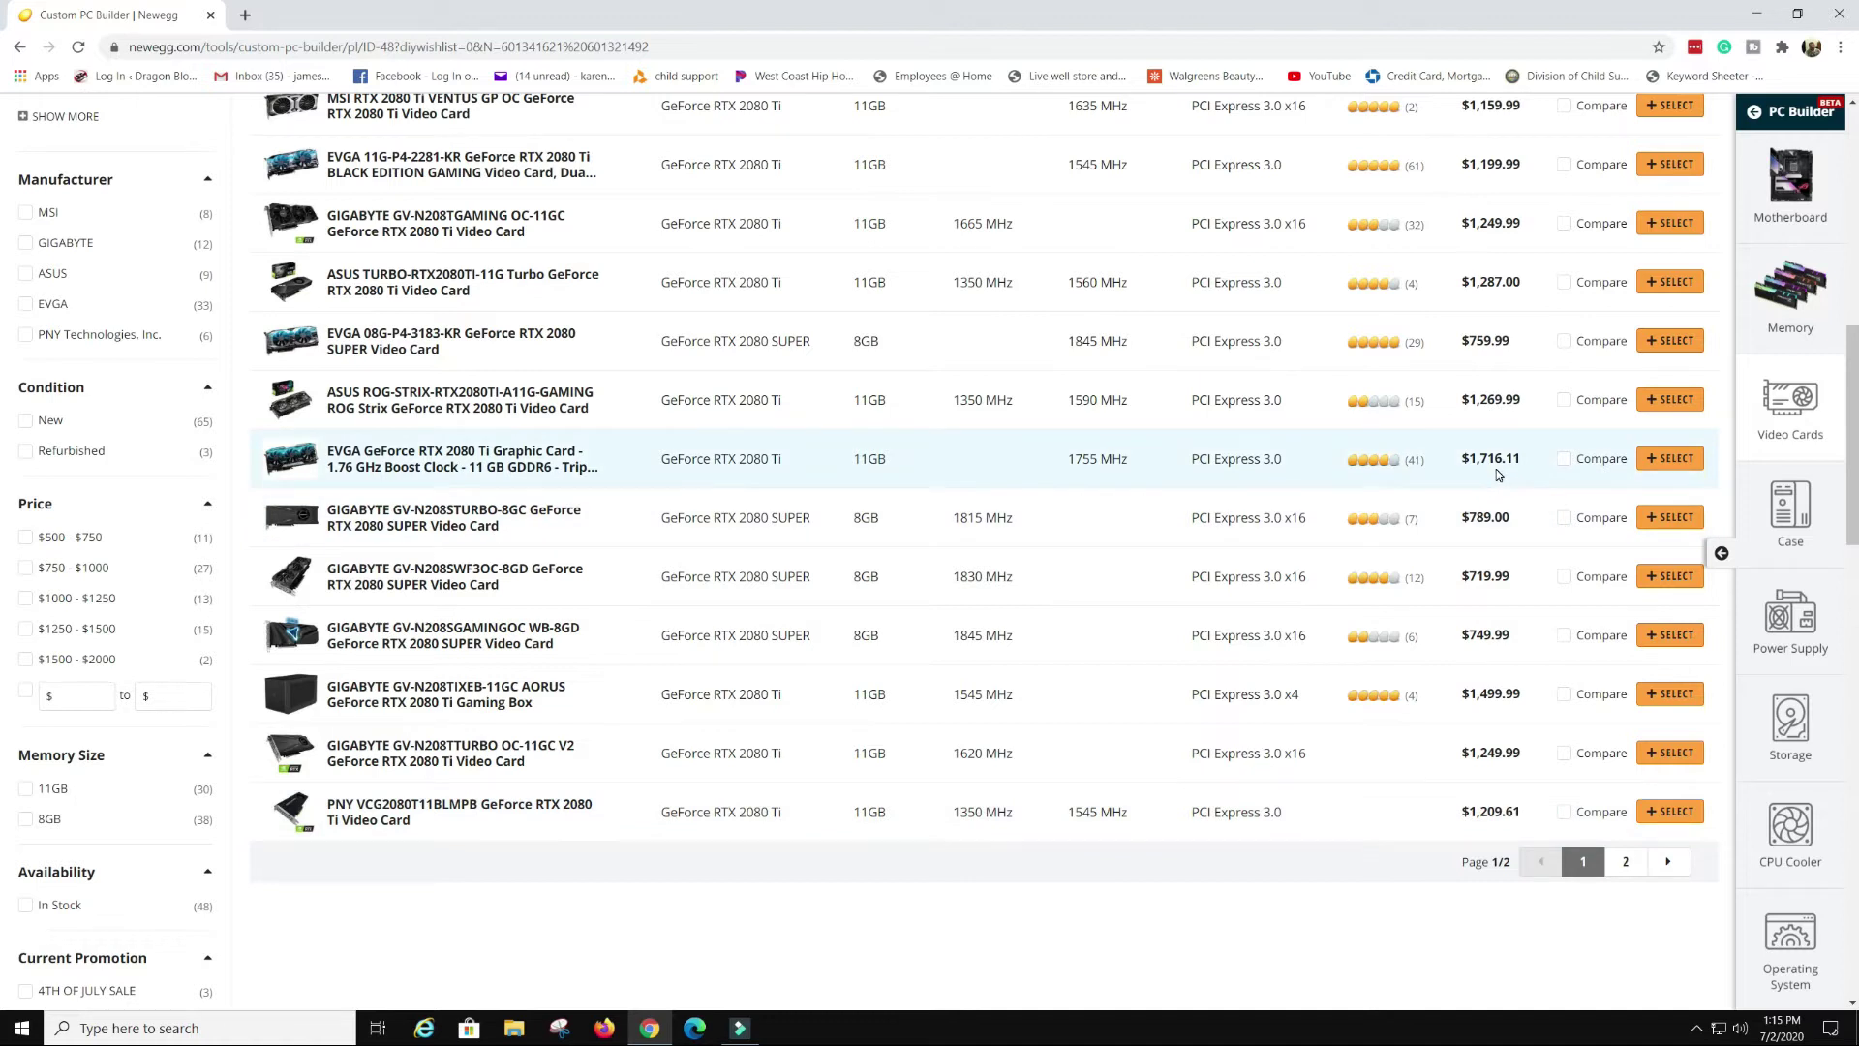
{"action": "scroll", "coordinate": [1470, 478], "scroll_direction": "up", "scroll_amount": 10}
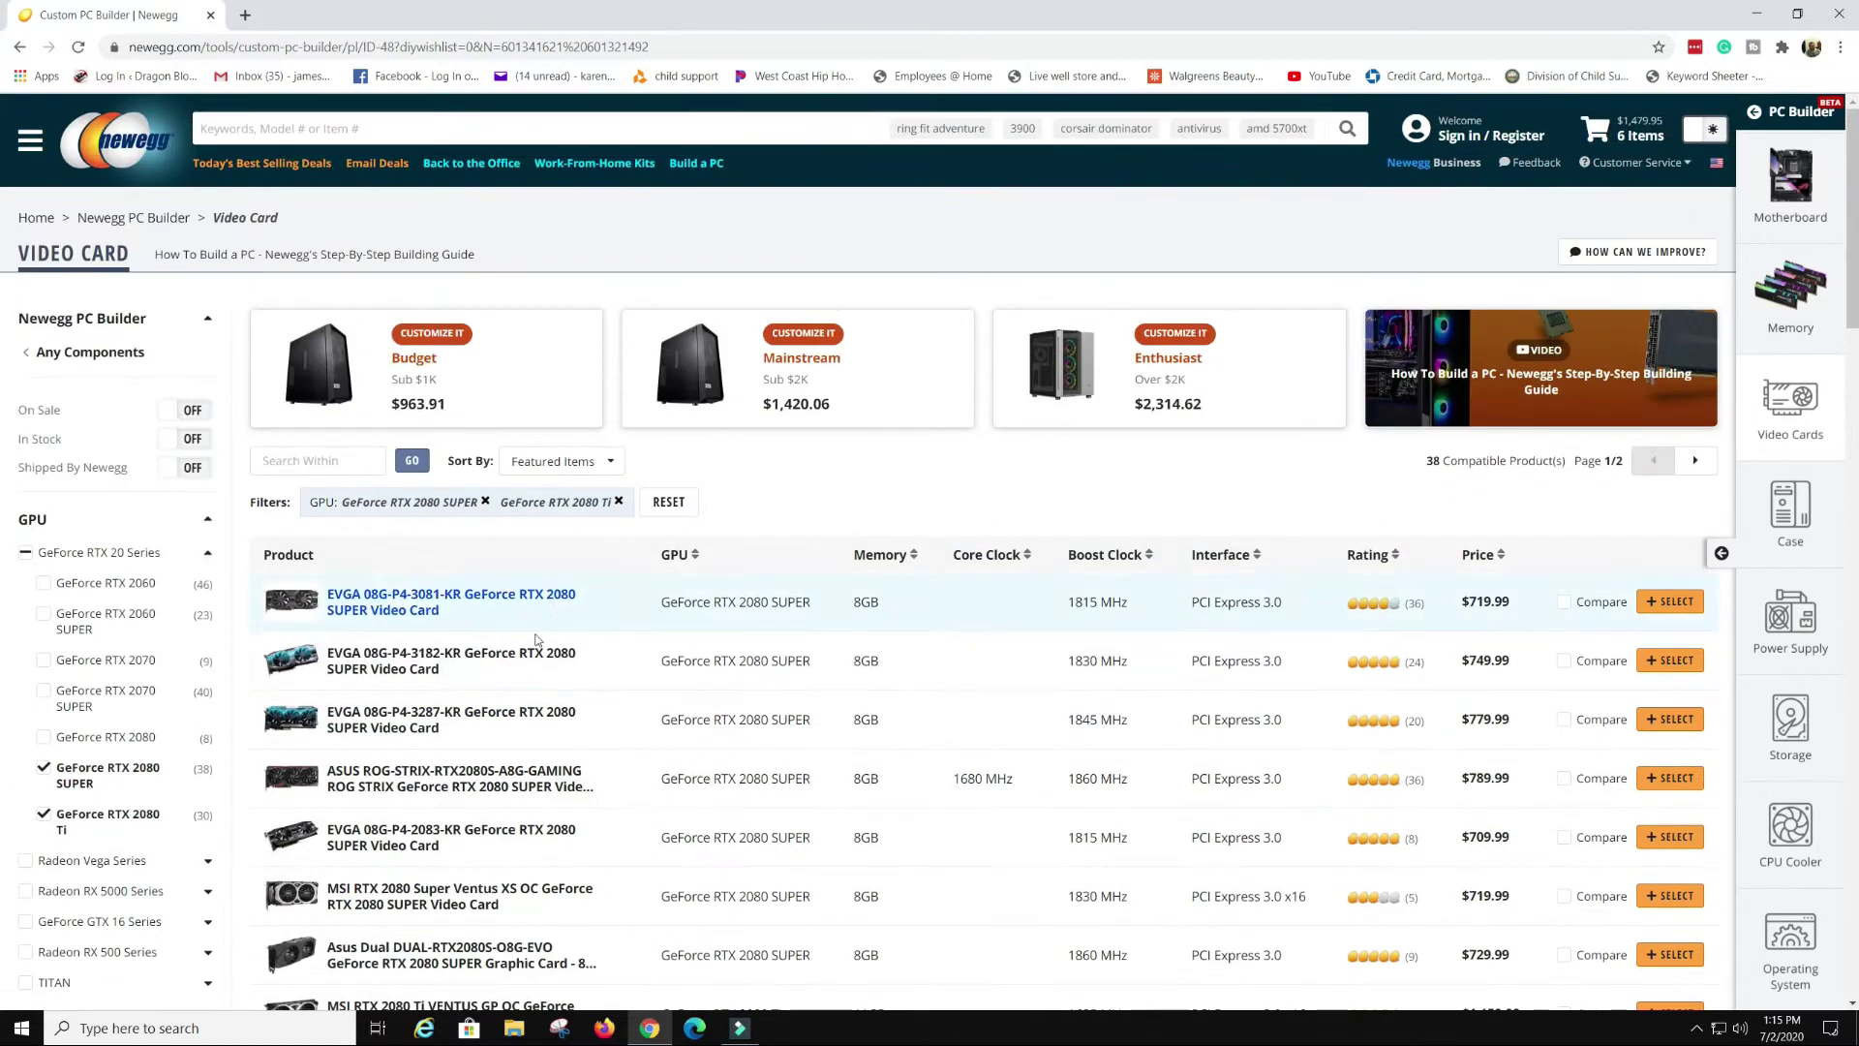
{"action": "scroll", "coordinate": [629, 681], "scroll_direction": "down", "scroll_amount": 2}
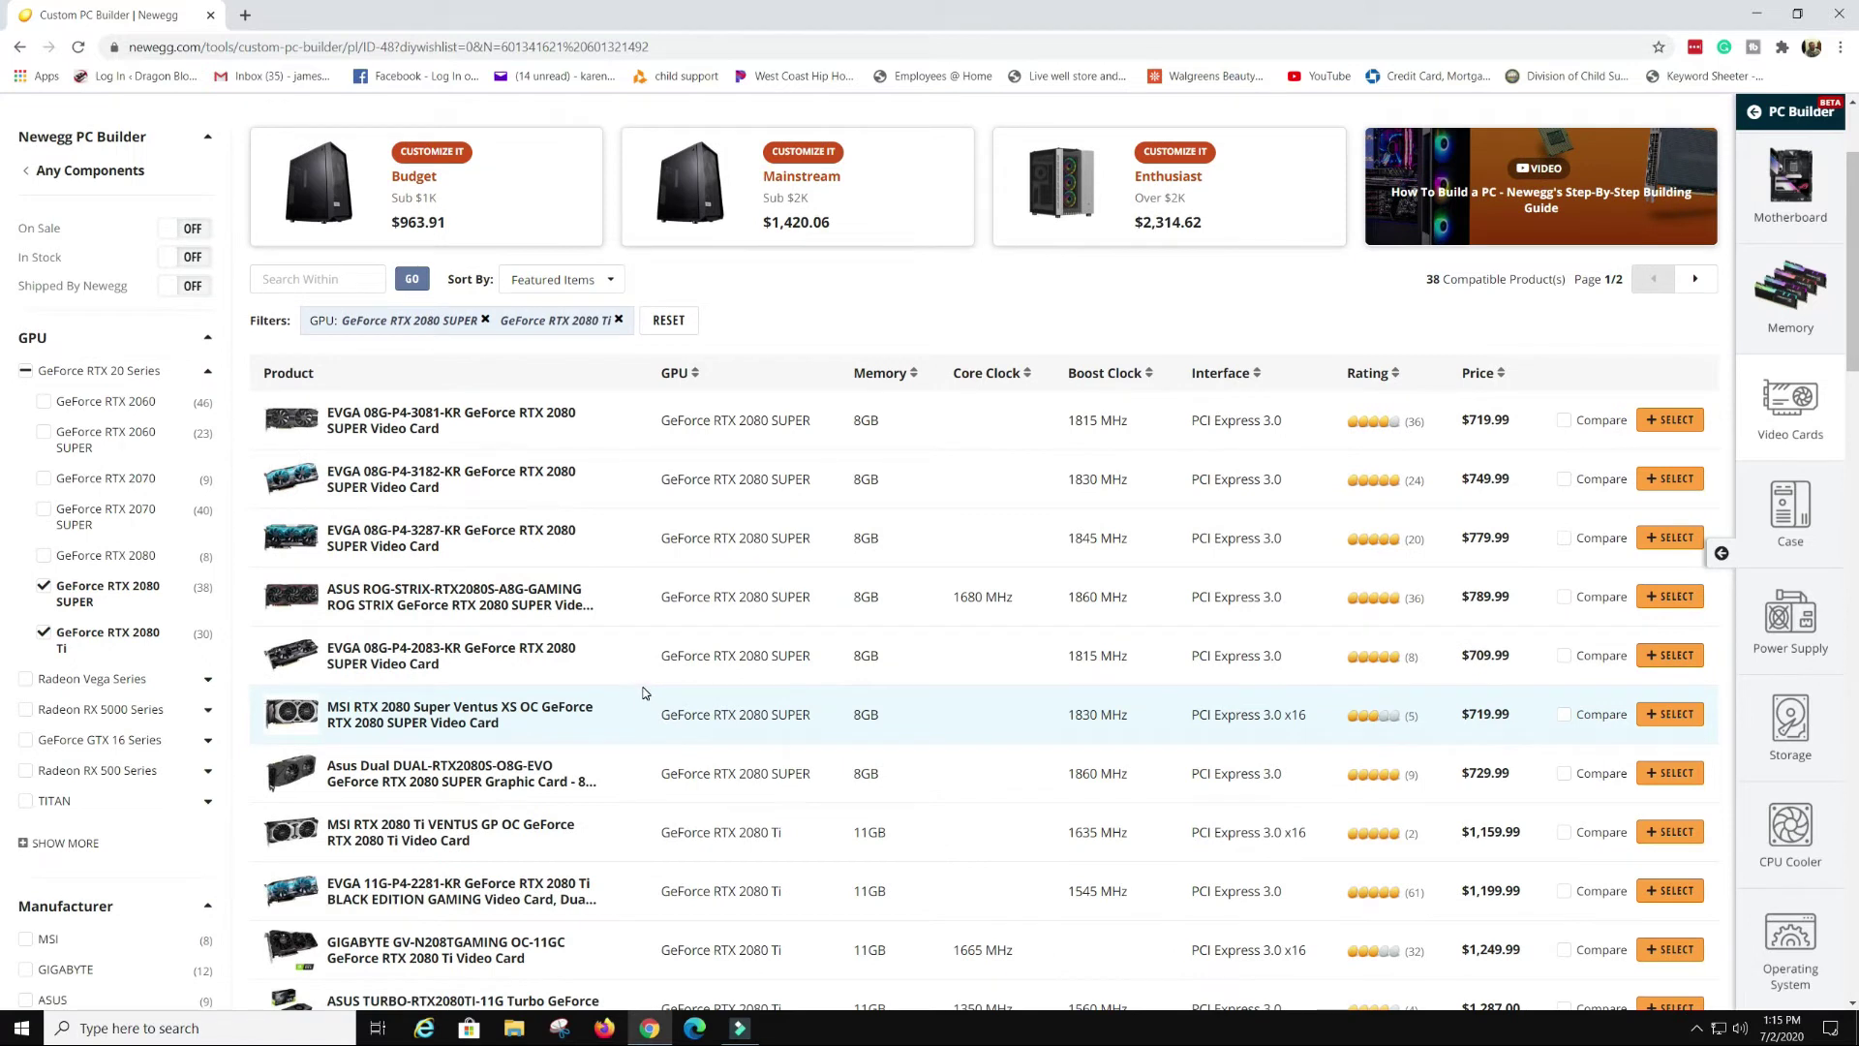
{"action": "scroll", "coordinate": [643, 692], "scroll_direction": "down", "scroll_amount": 2}
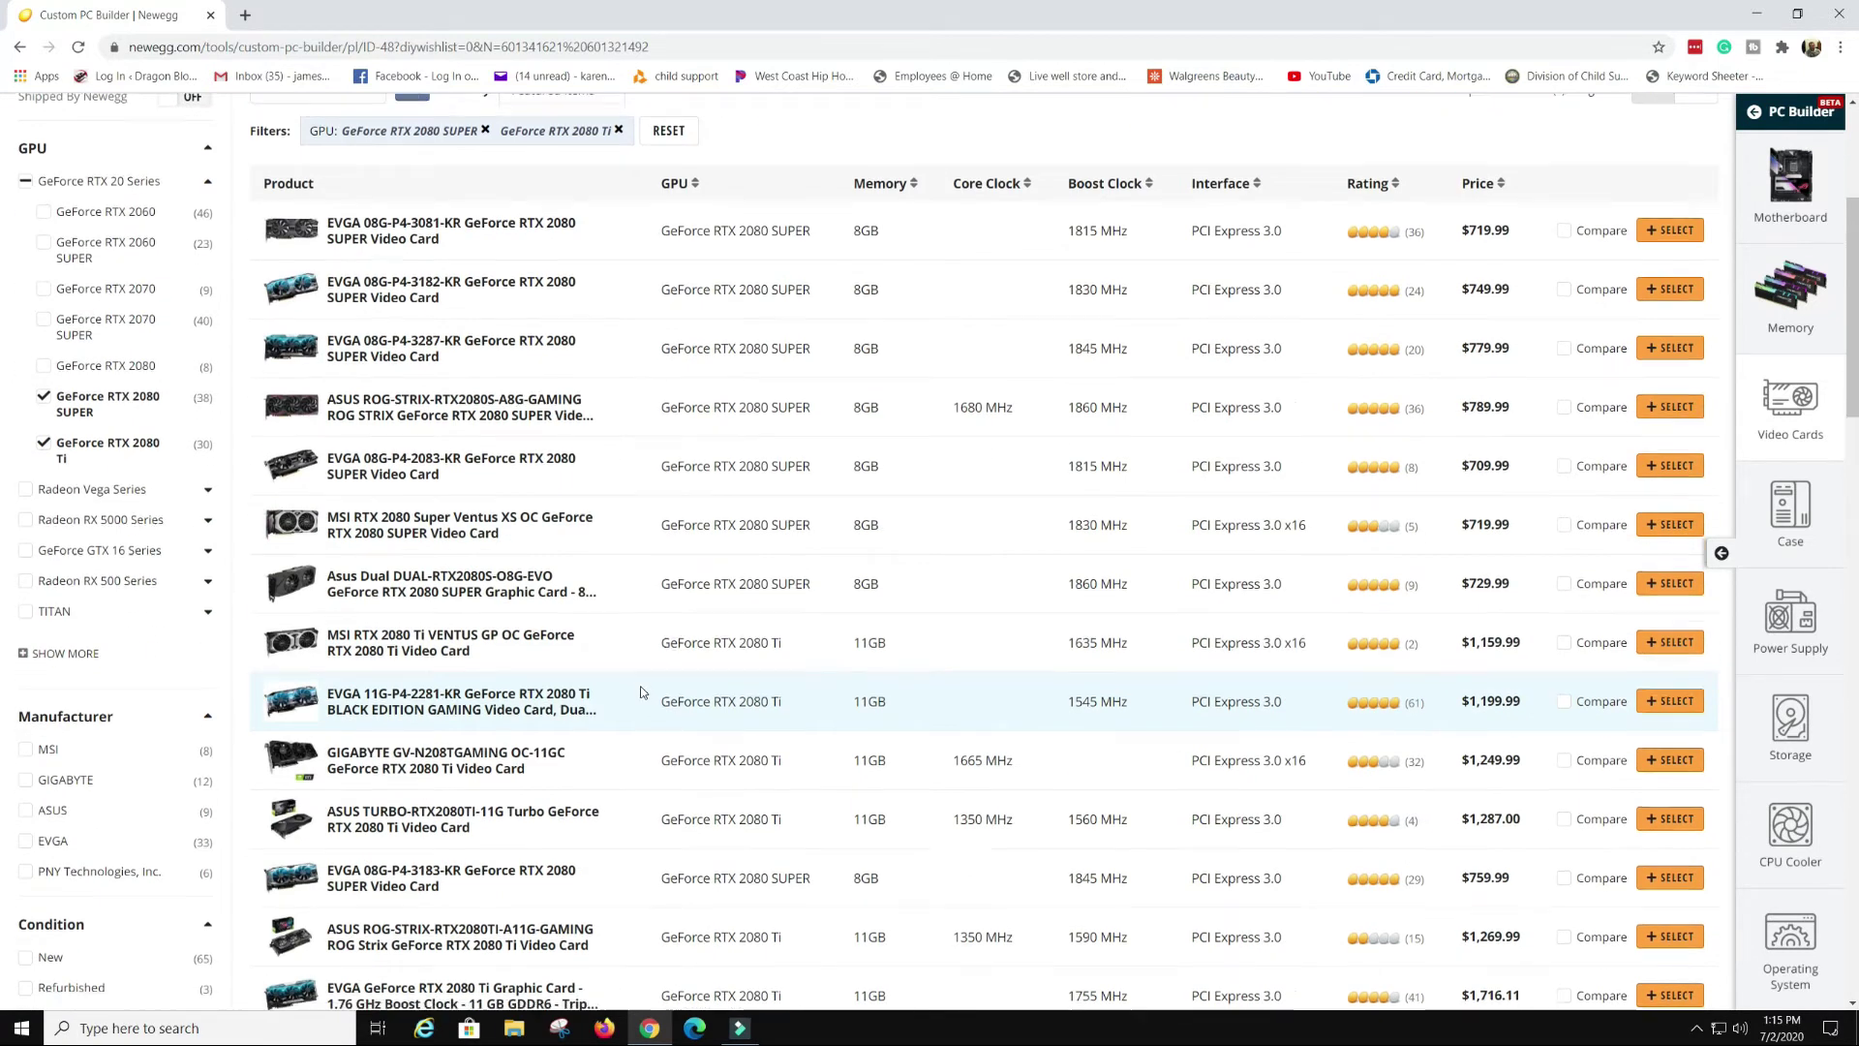
{"action": "scroll", "coordinate": [640, 693], "scroll_direction": "down", "scroll_amount": 2}
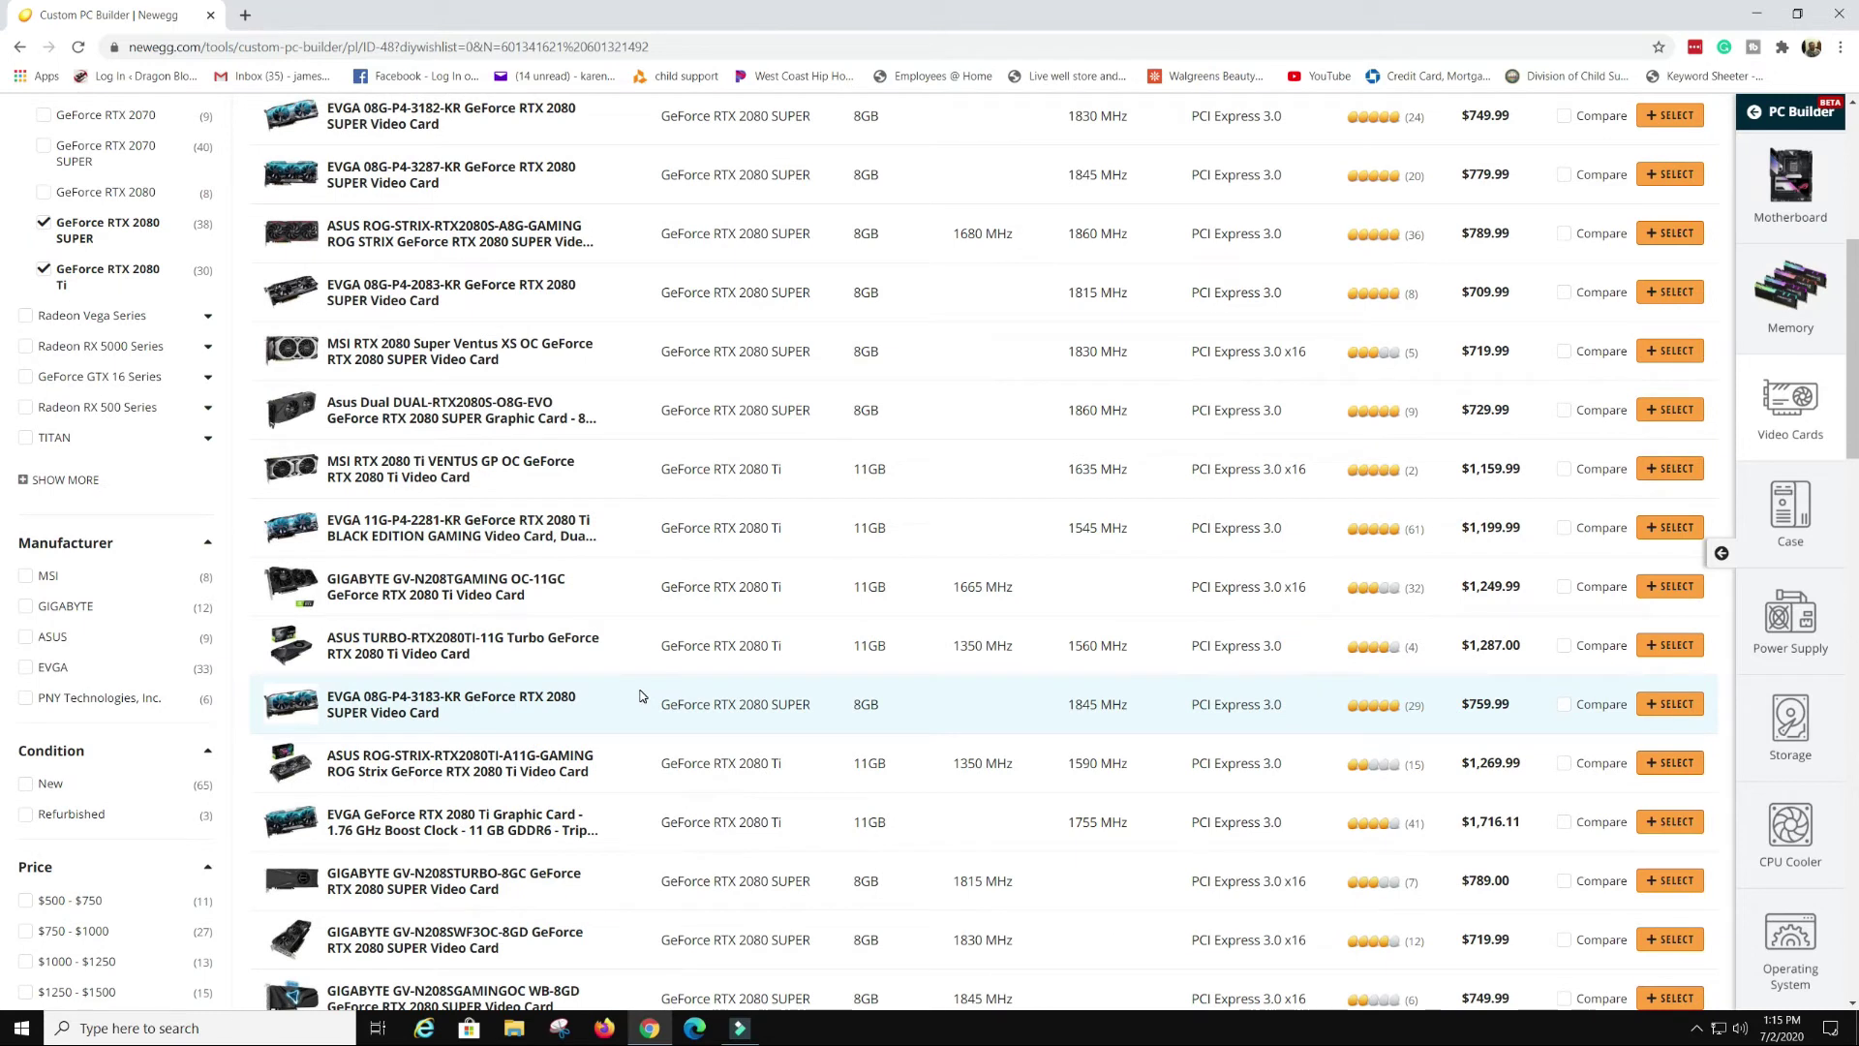
{"action": "scroll", "coordinate": [641, 697], "scroll_direction": "up", "scroll_amount": 6}
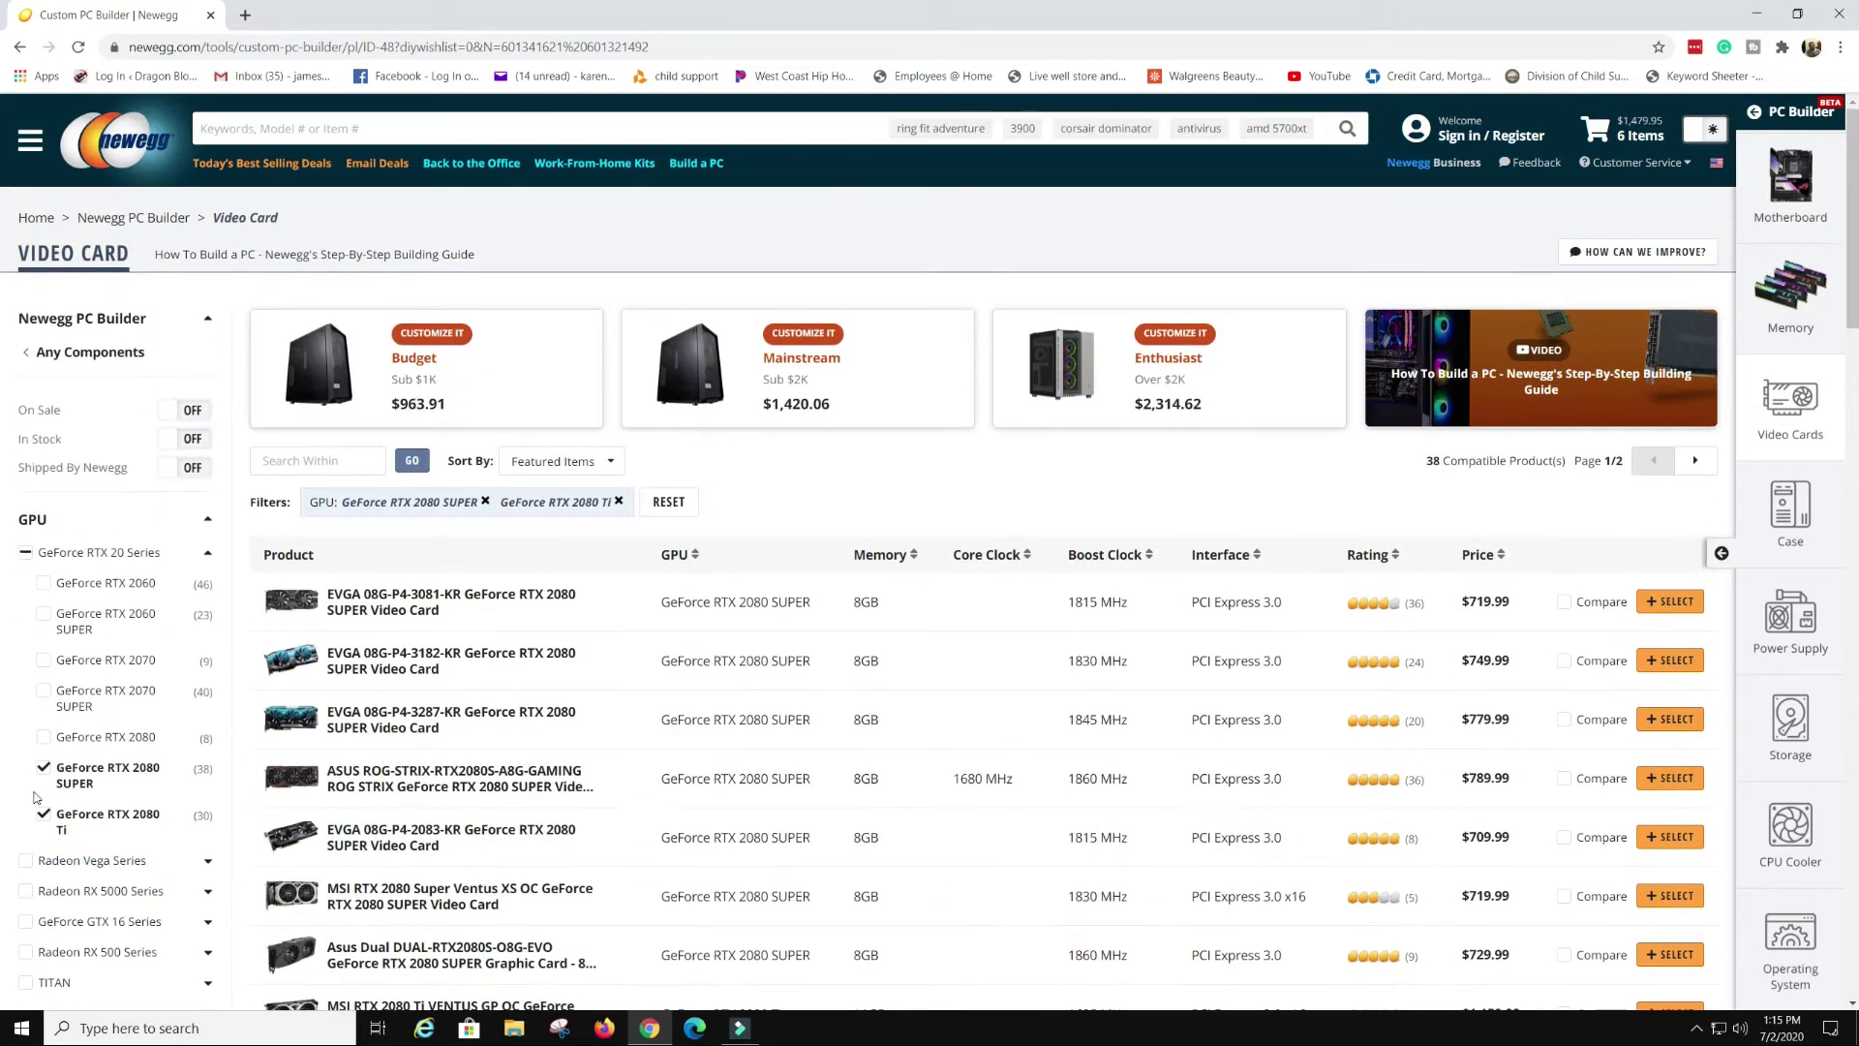
Remove GeForce RTX 2080 Ti from the GPU filter so only GeForce RTX 2080 SUPER cards are listed
{"action": "left_click", "coordinate": [39, 818]}
{"action": "scroll", "coordinate": [58, 832], "scroll_direction": "down", "scroll_amount": 1}
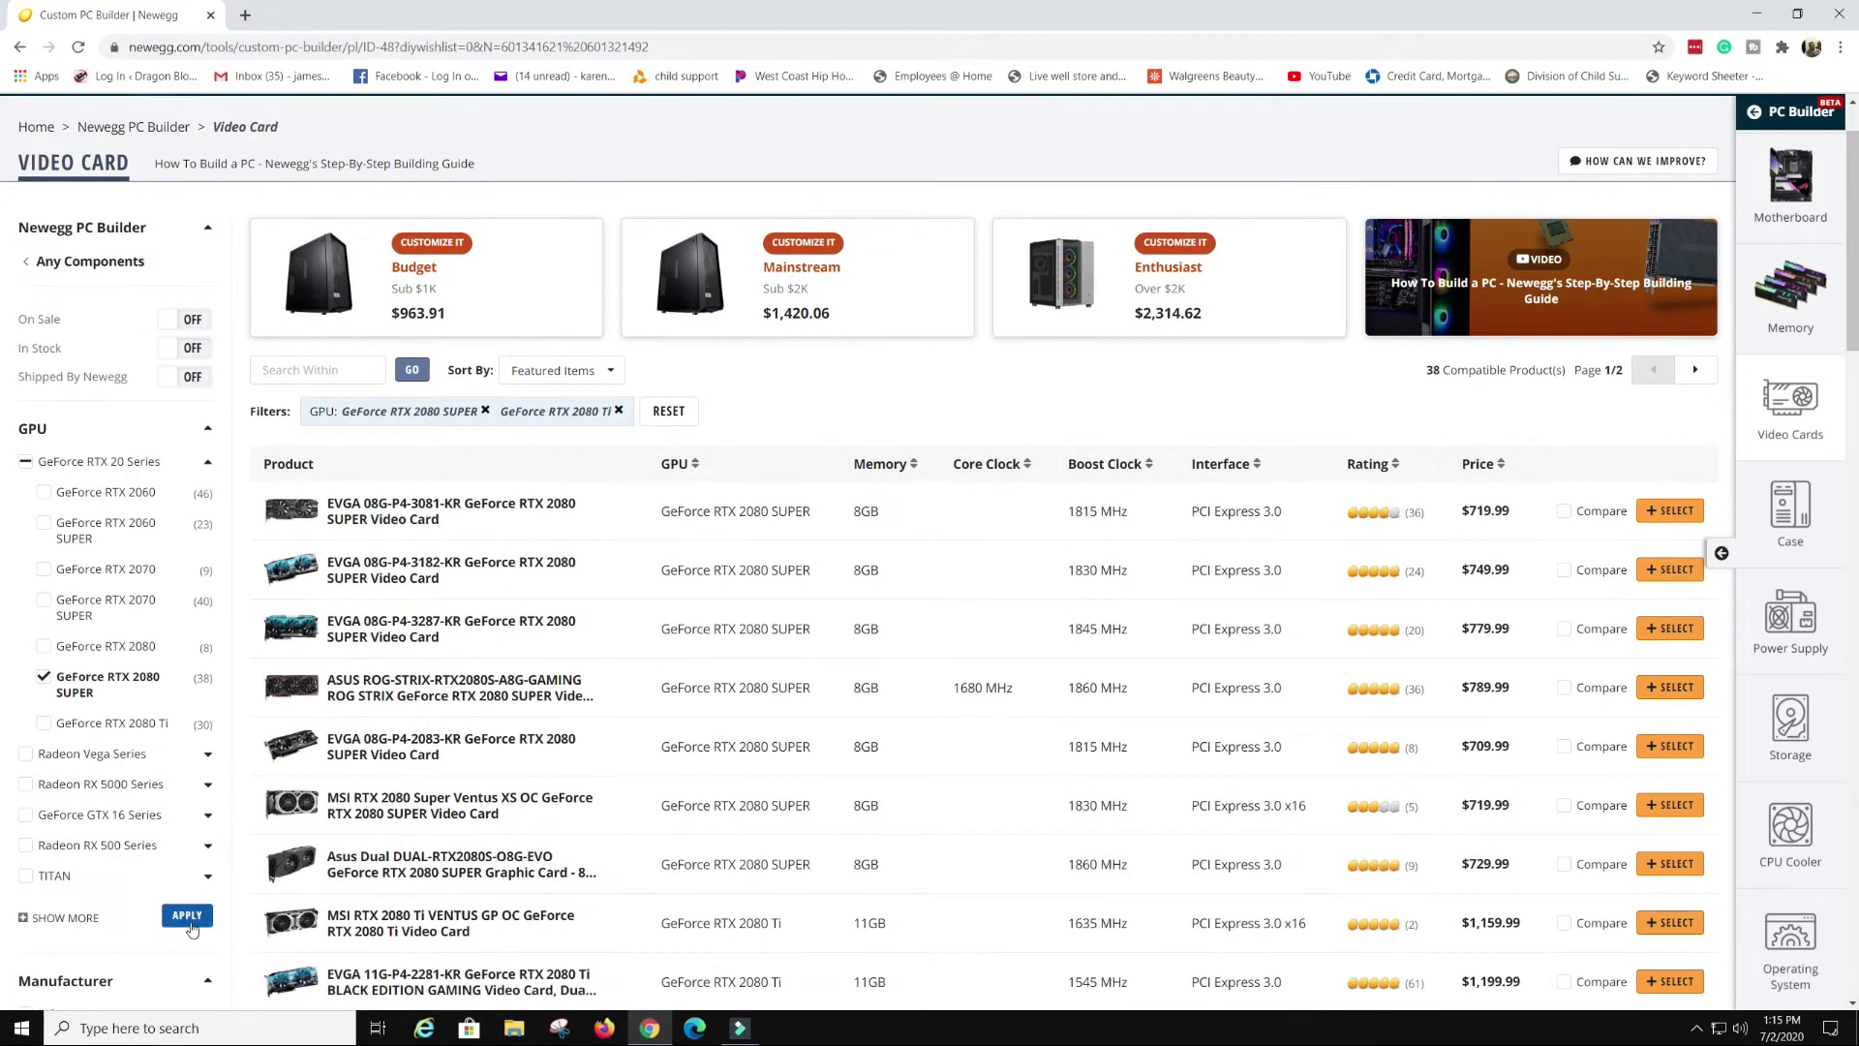
{"action": "left_click", "coordinate": [180, 915]}
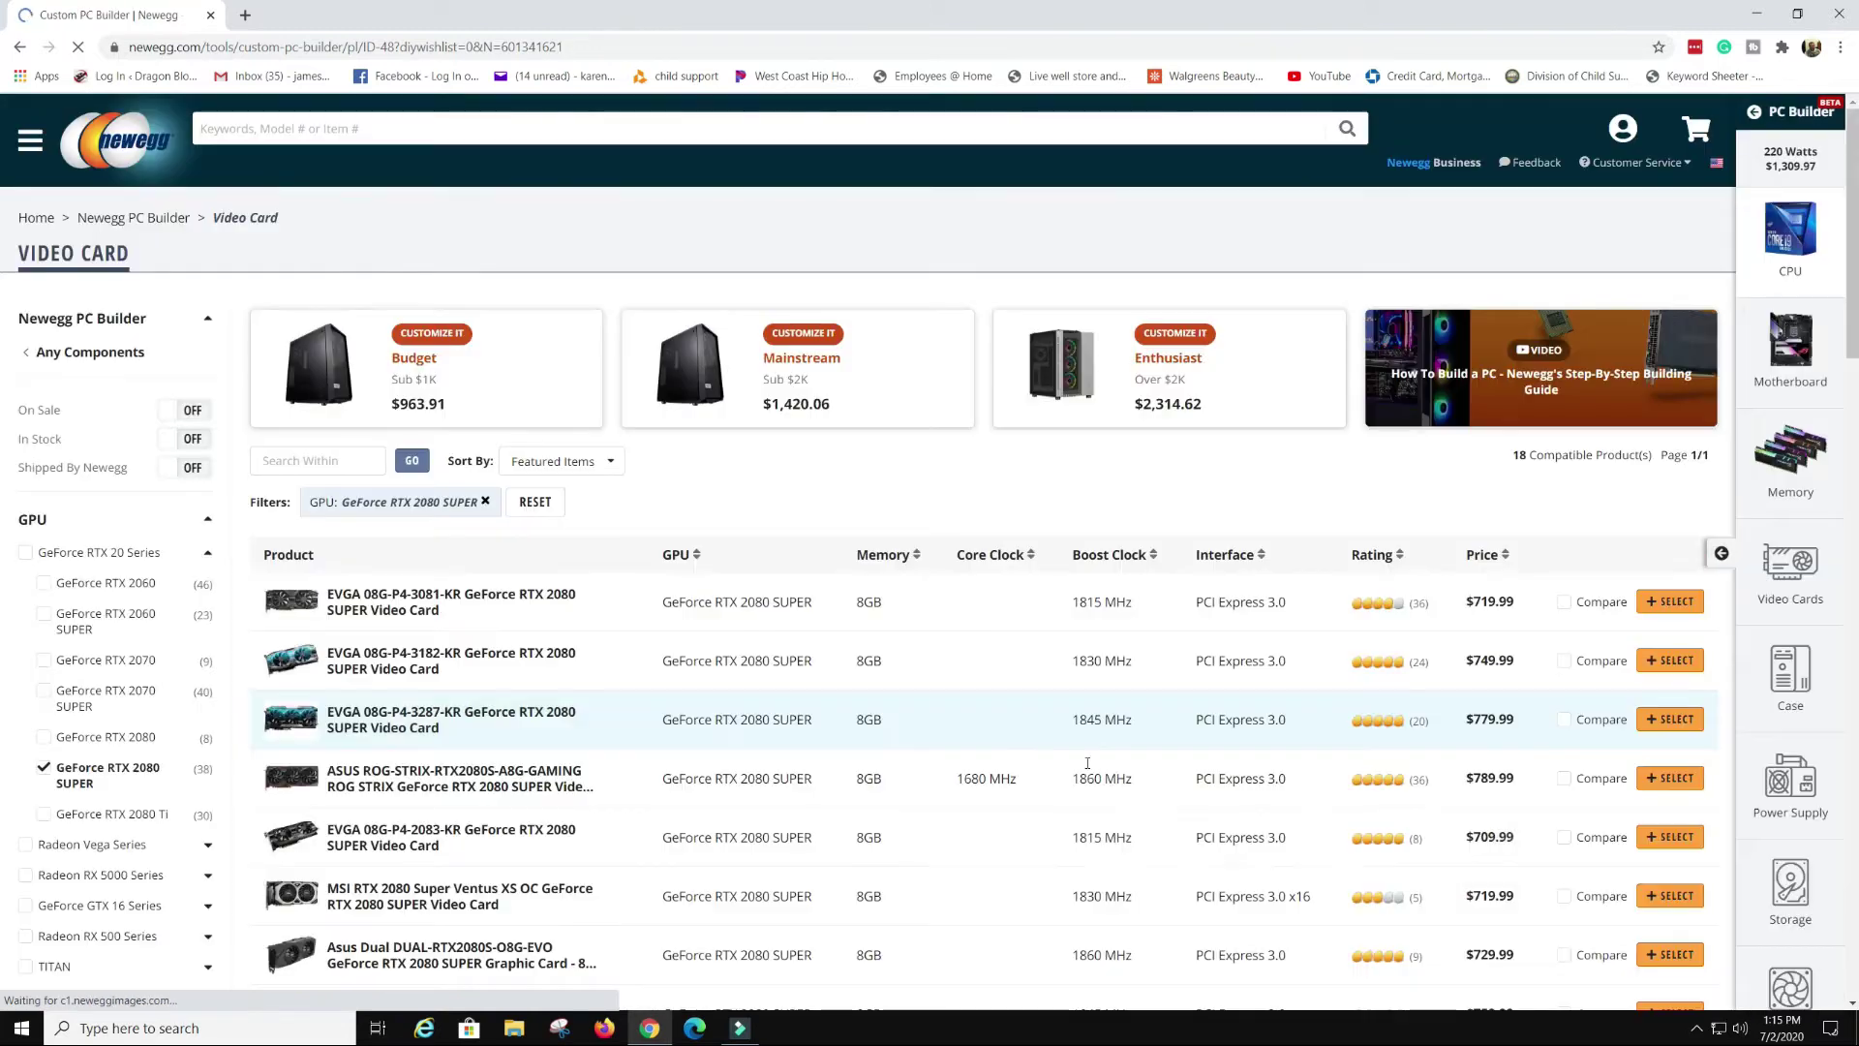
{"action": "scroll", "coordinate": [383, 607], "scroll_direction": "down", "scroll_amount": 1}
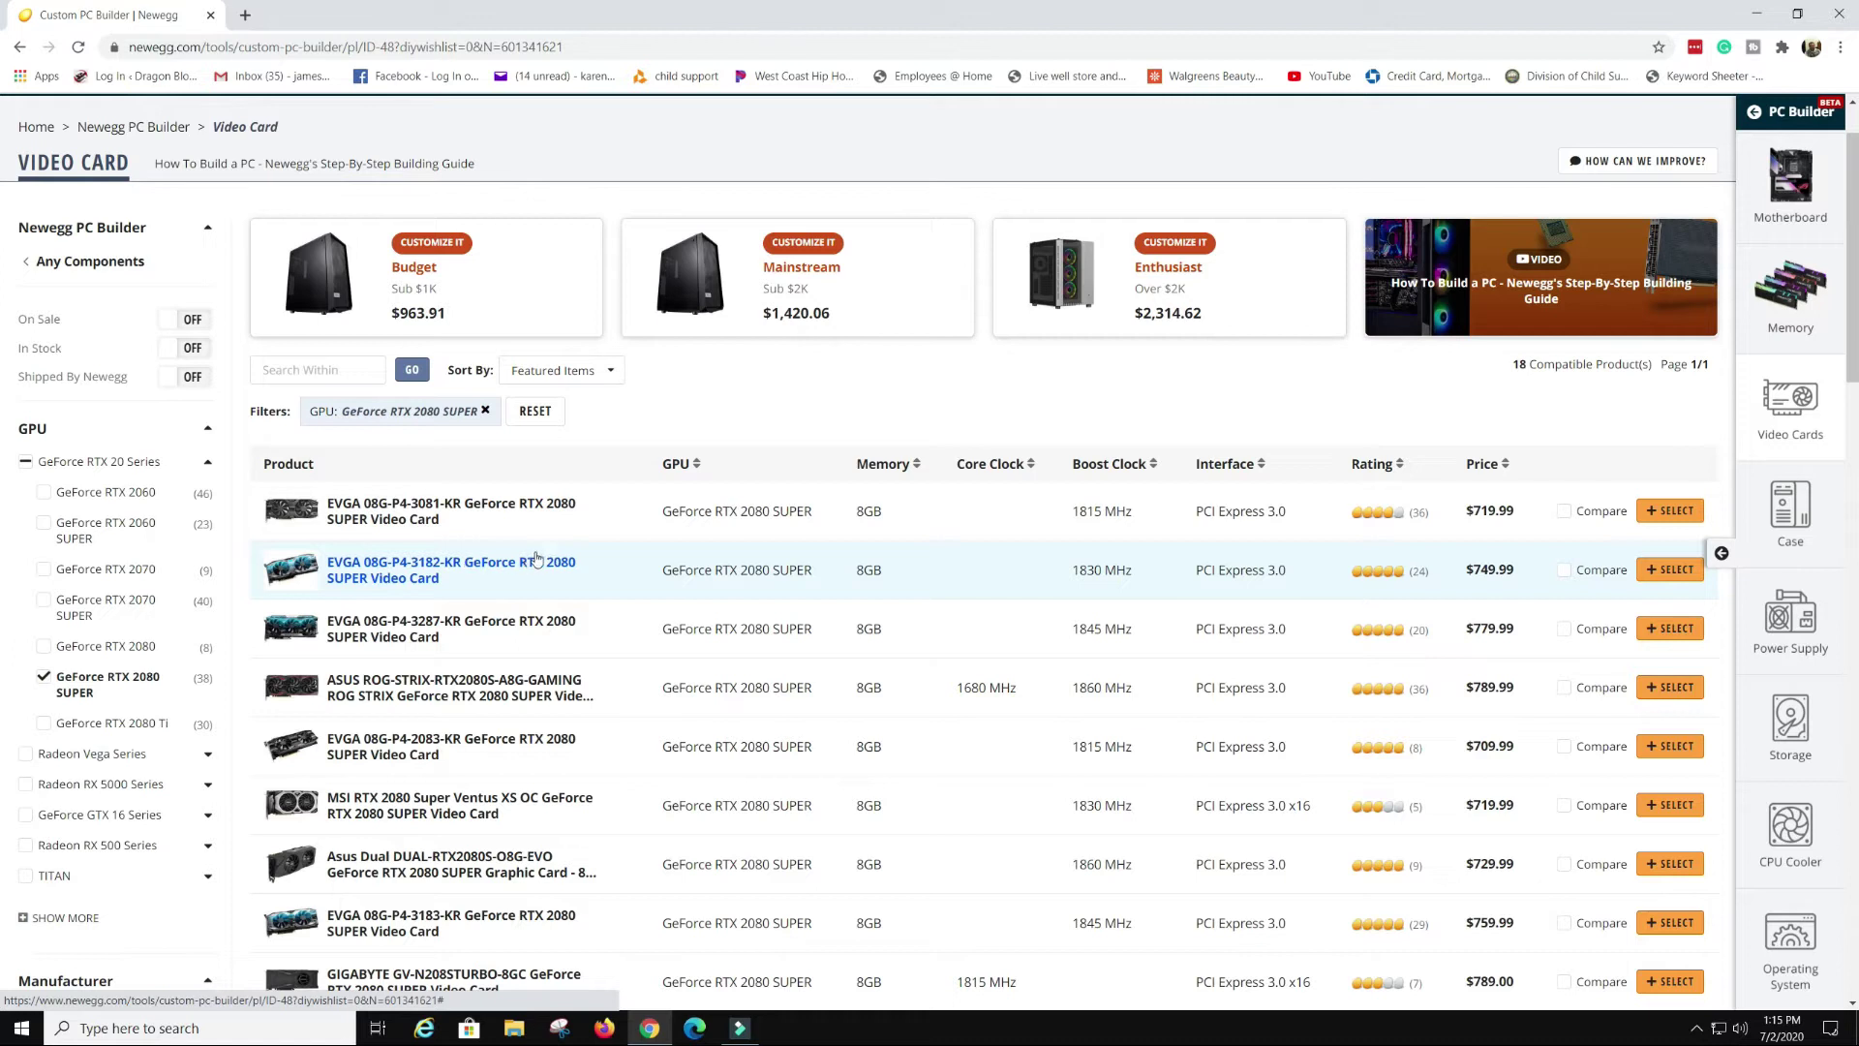
Filter the RTX 2080 SUPER cards to manufacturer MSI and add the MSI RTX 2080 Super Gaming X TRIO to the build
{"action": "scroll", "coordinate": [592, 556], "scroll_direction": "down", "scroll_amount": 2}
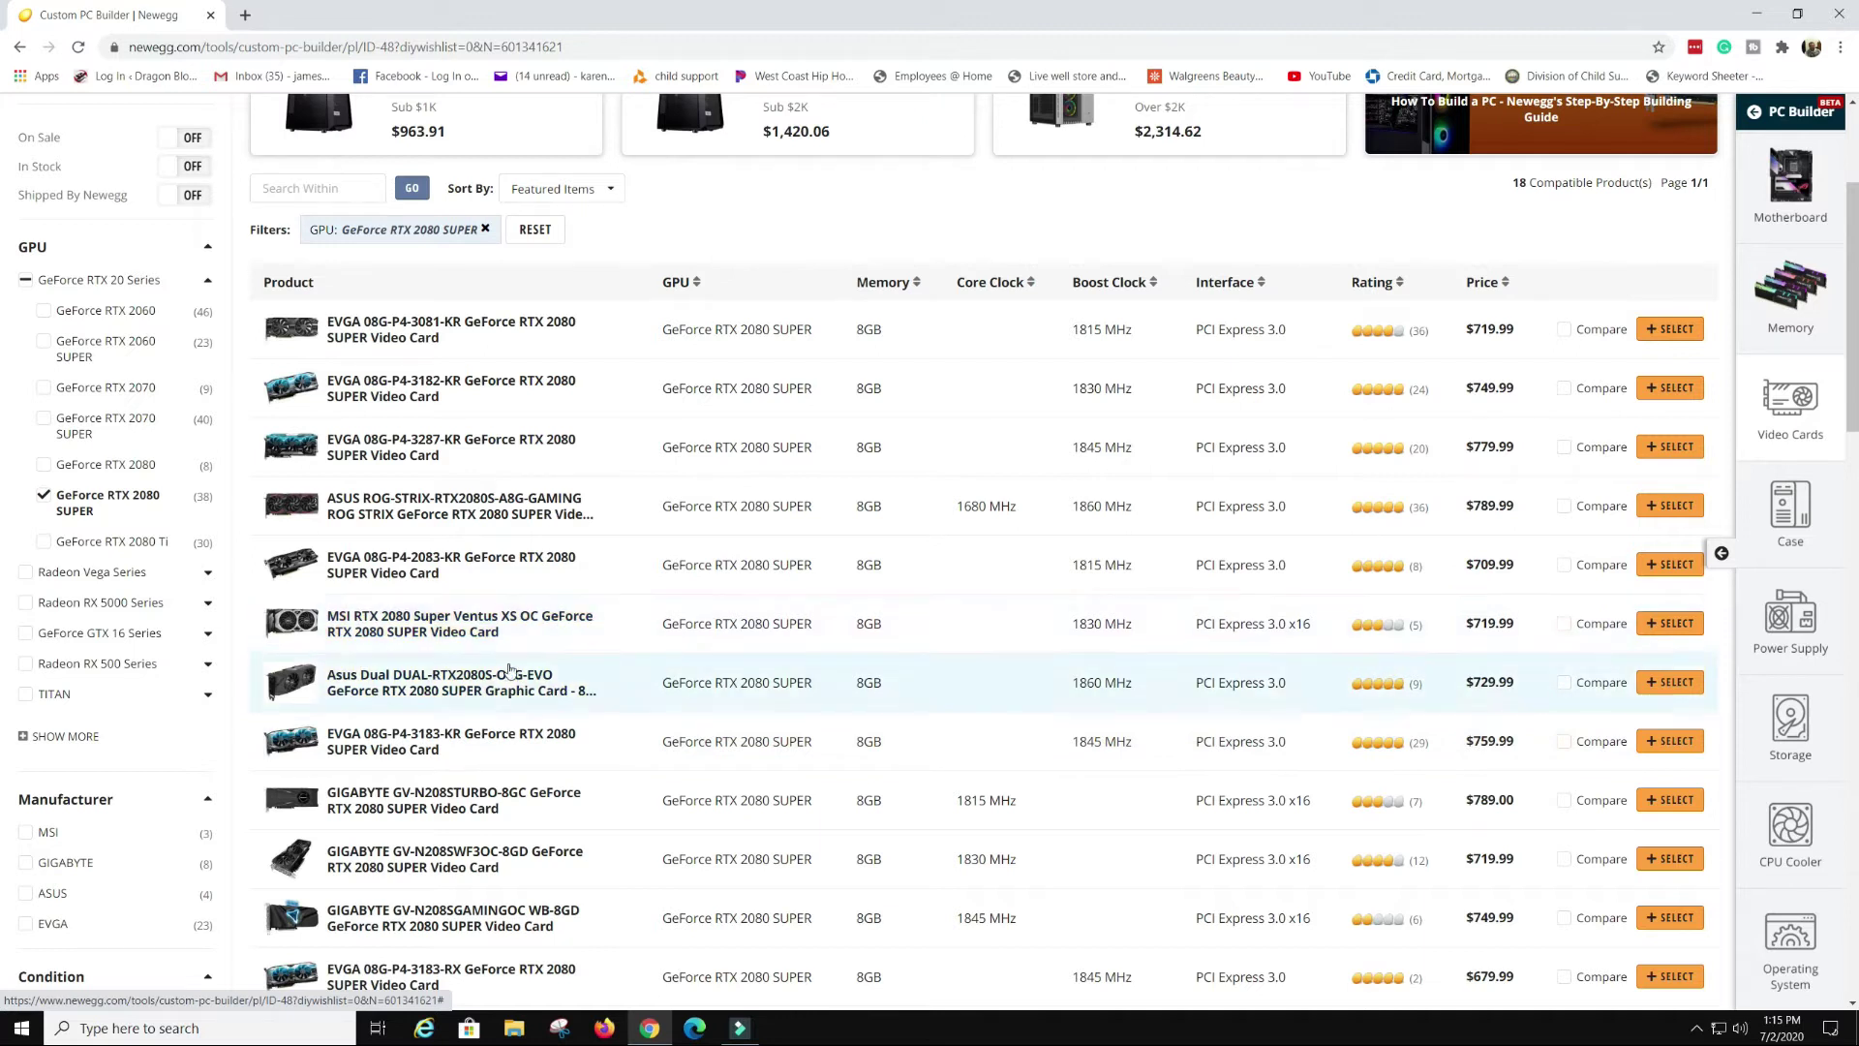
{"action": "scroll", "coordinate": [43, 611], "scroll_direction": "down", "scroll_amount": 1}
{"action": "scroll", "coordinate": [43, 611], "scroll_direction": "down", "scroll_amount": 1}
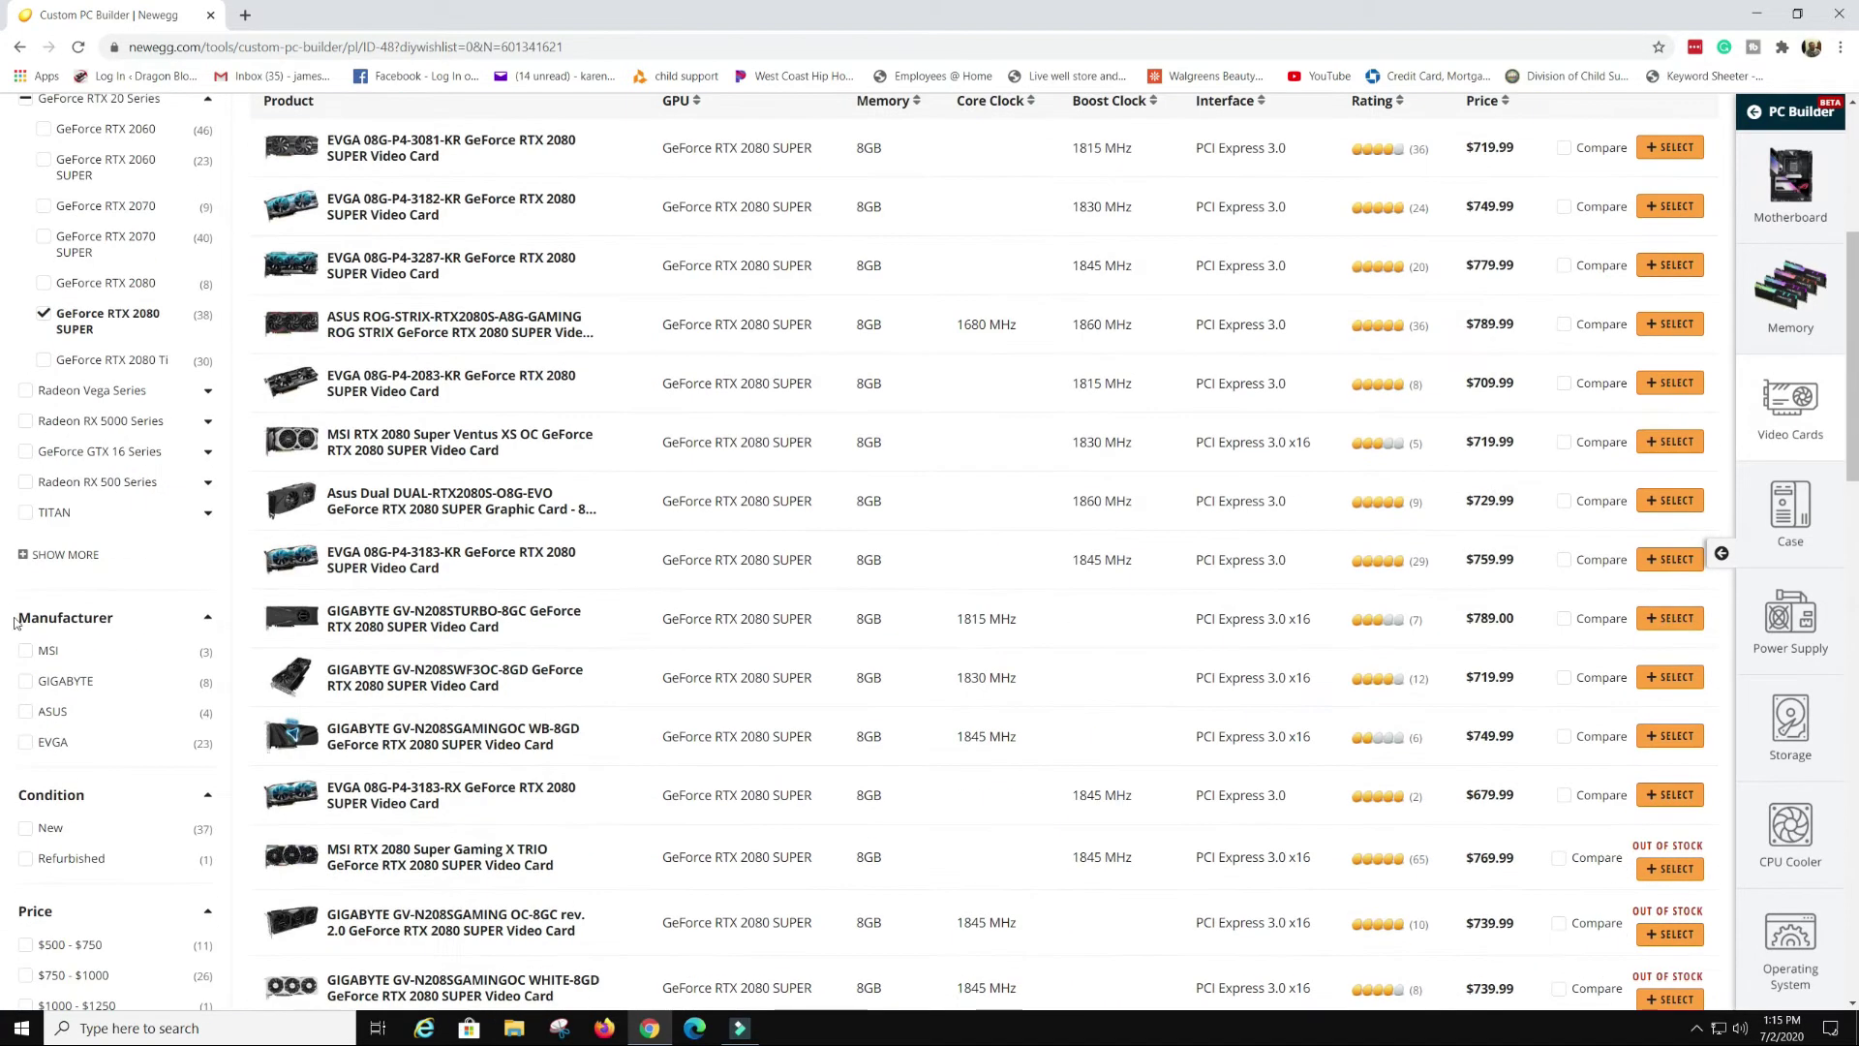
{"action": "left_click", "coordinate": [26, 654]}
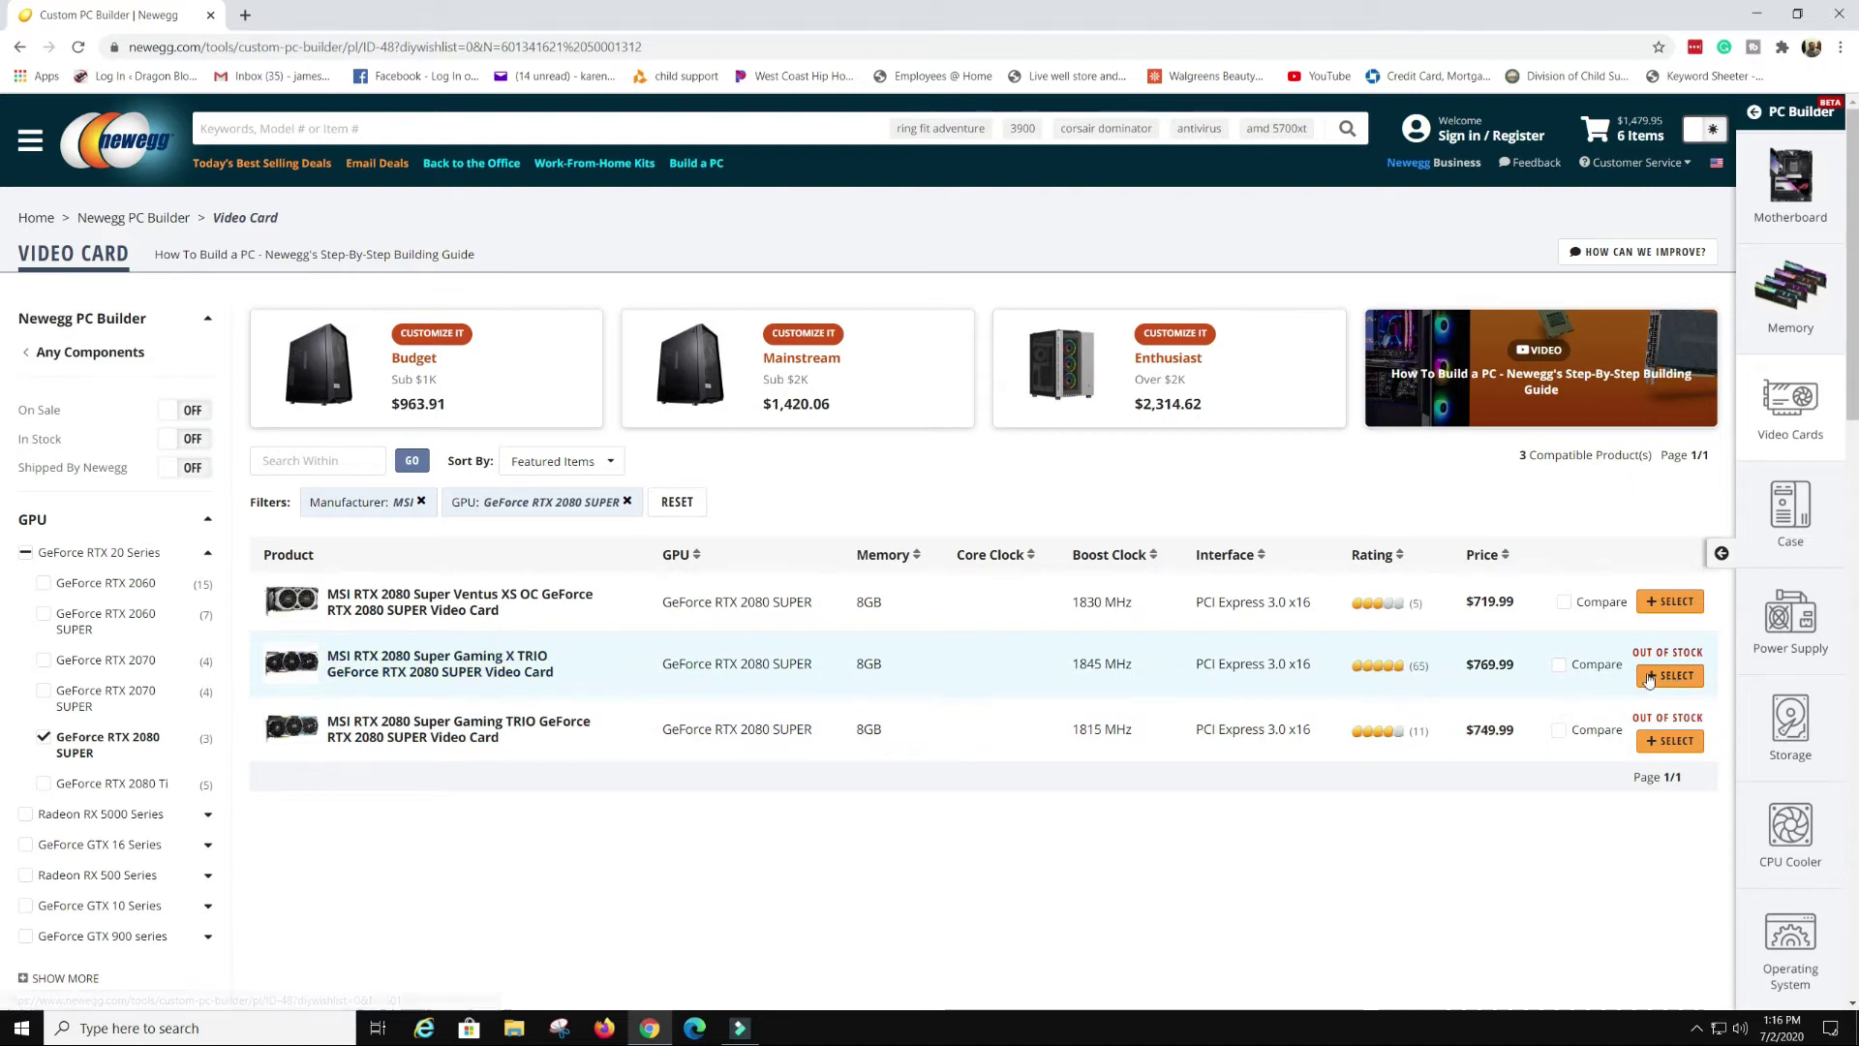
{"action": "left_click", "coordinate": [1561, 664]}
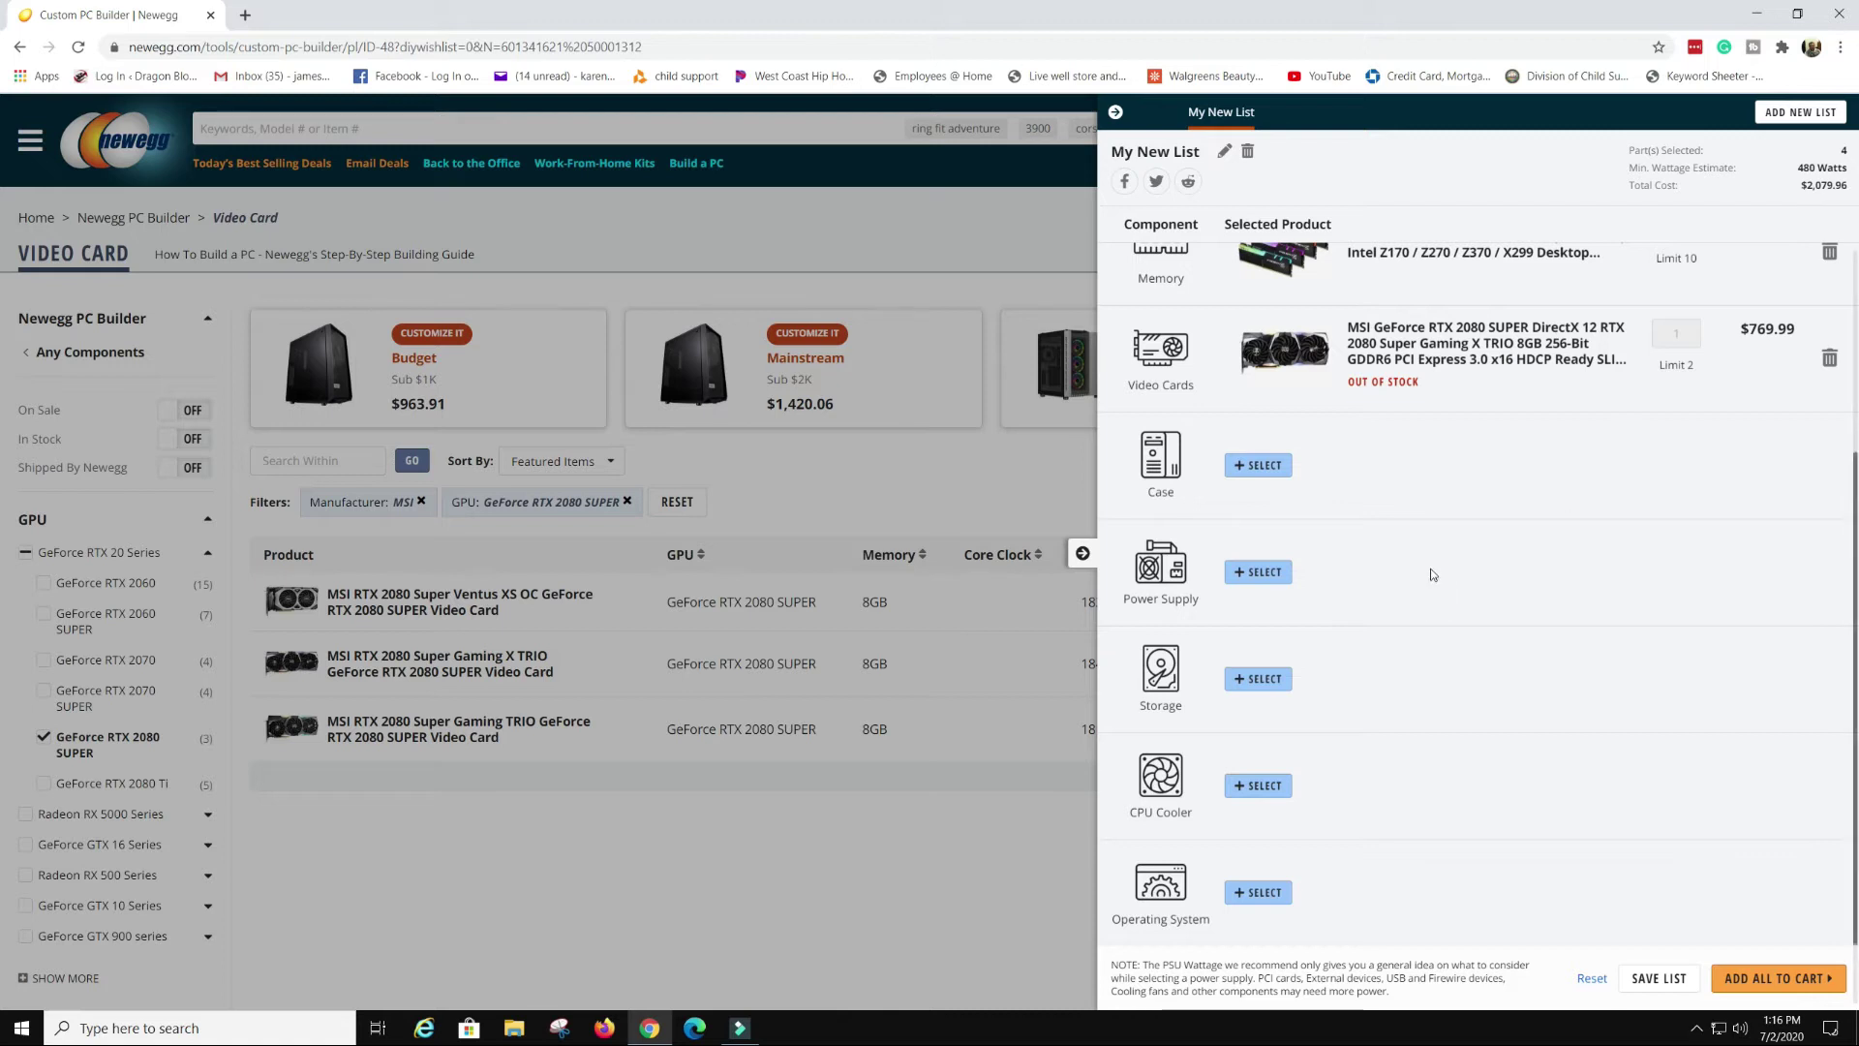
Open the case selection for the build and examine the available case filters, expanding Radiator Options
{"action": "scroll", "coordinate": [1259, 482], "scroll_direction": "up", "scroll_amount": 1}
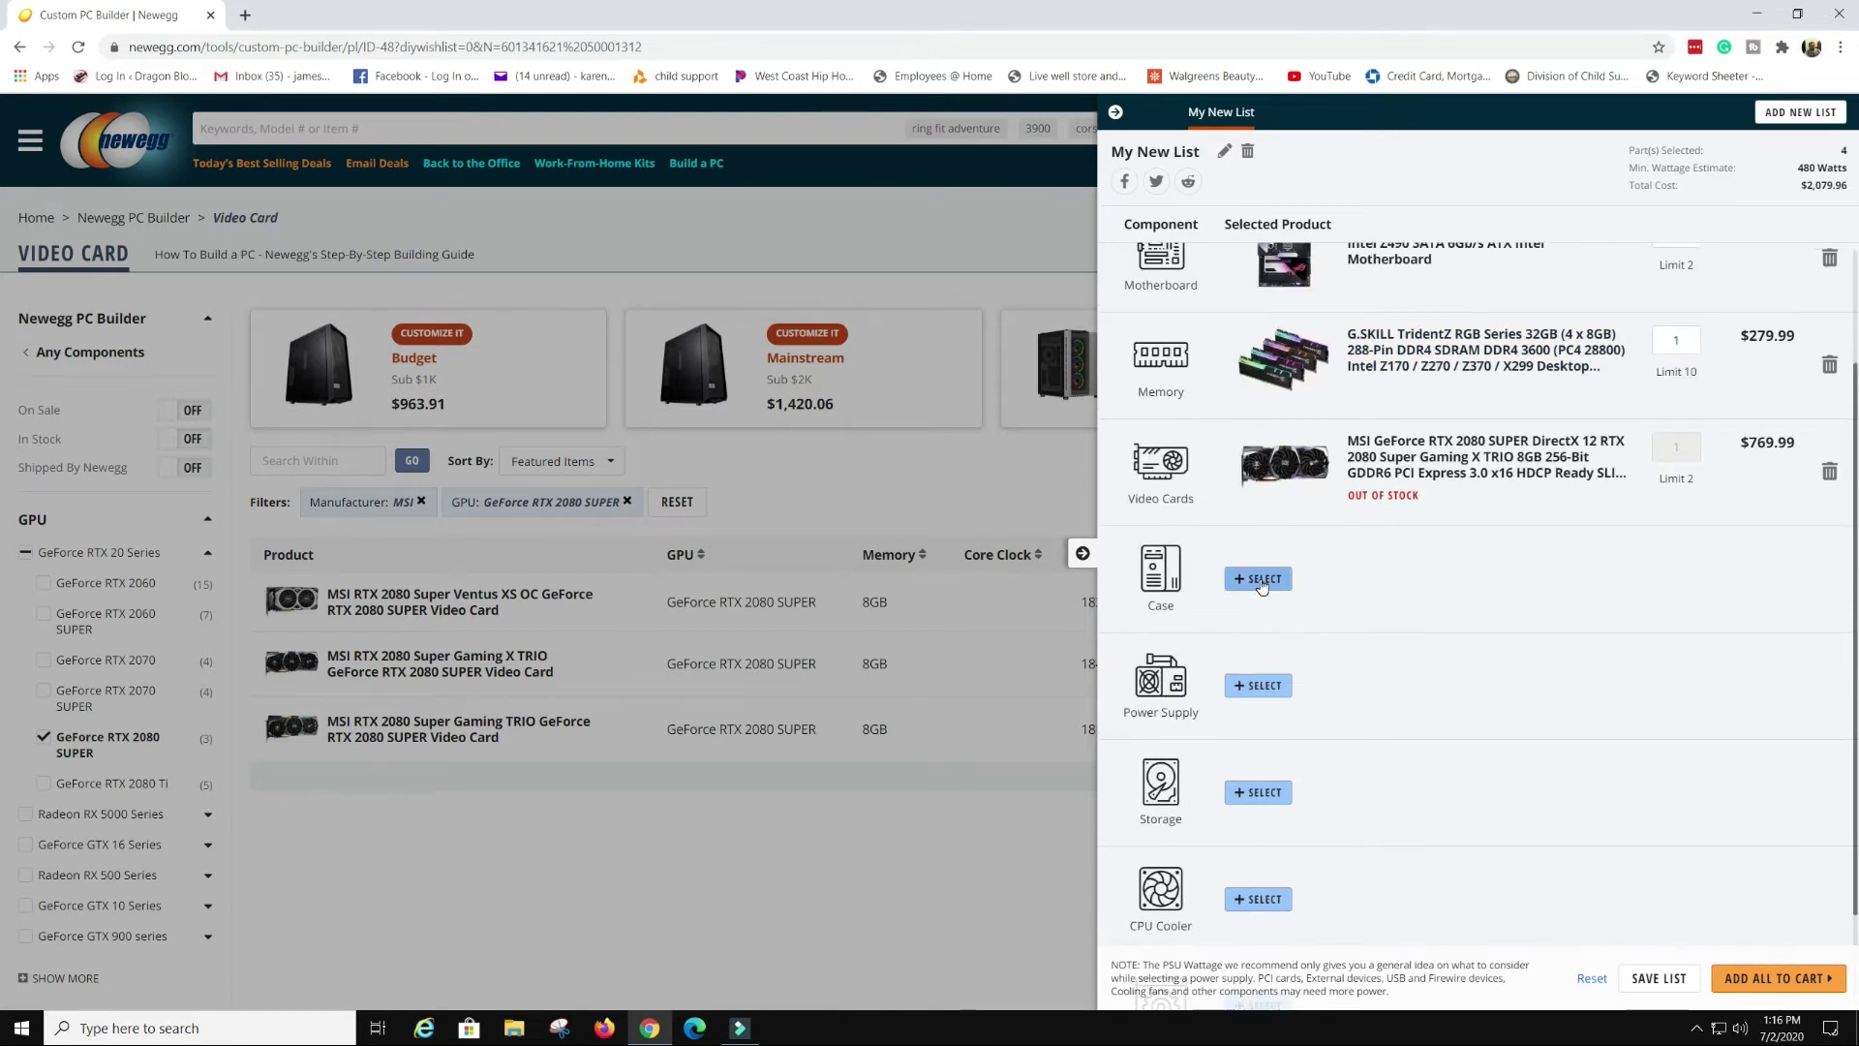
{"action": "left_click", "coordinate": [1258, 579]}
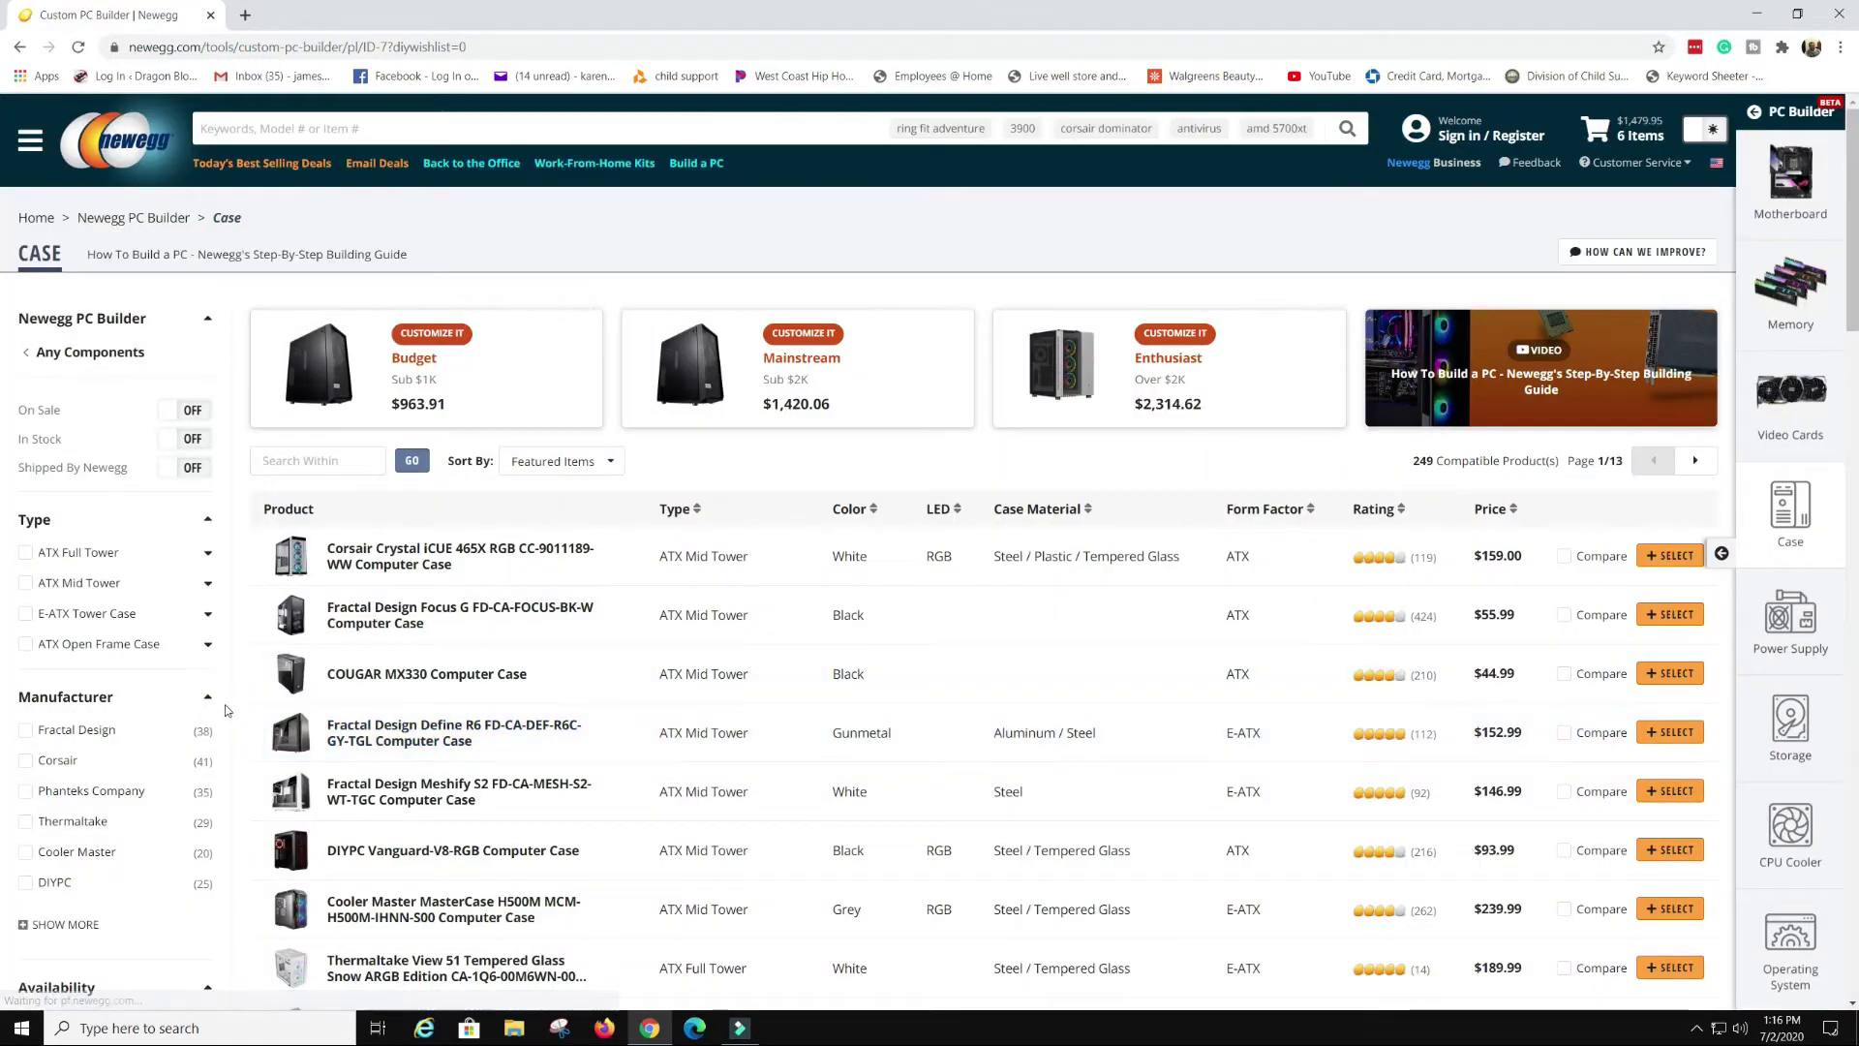
{"action": "scroll", "coordinate": [225, 710], "scroll_direction": "down", "scroll_amount": 9}
{"action": "scroll", "coordinate": [155, 677], "scroll_direction": "down", "scroll_amount": 11}
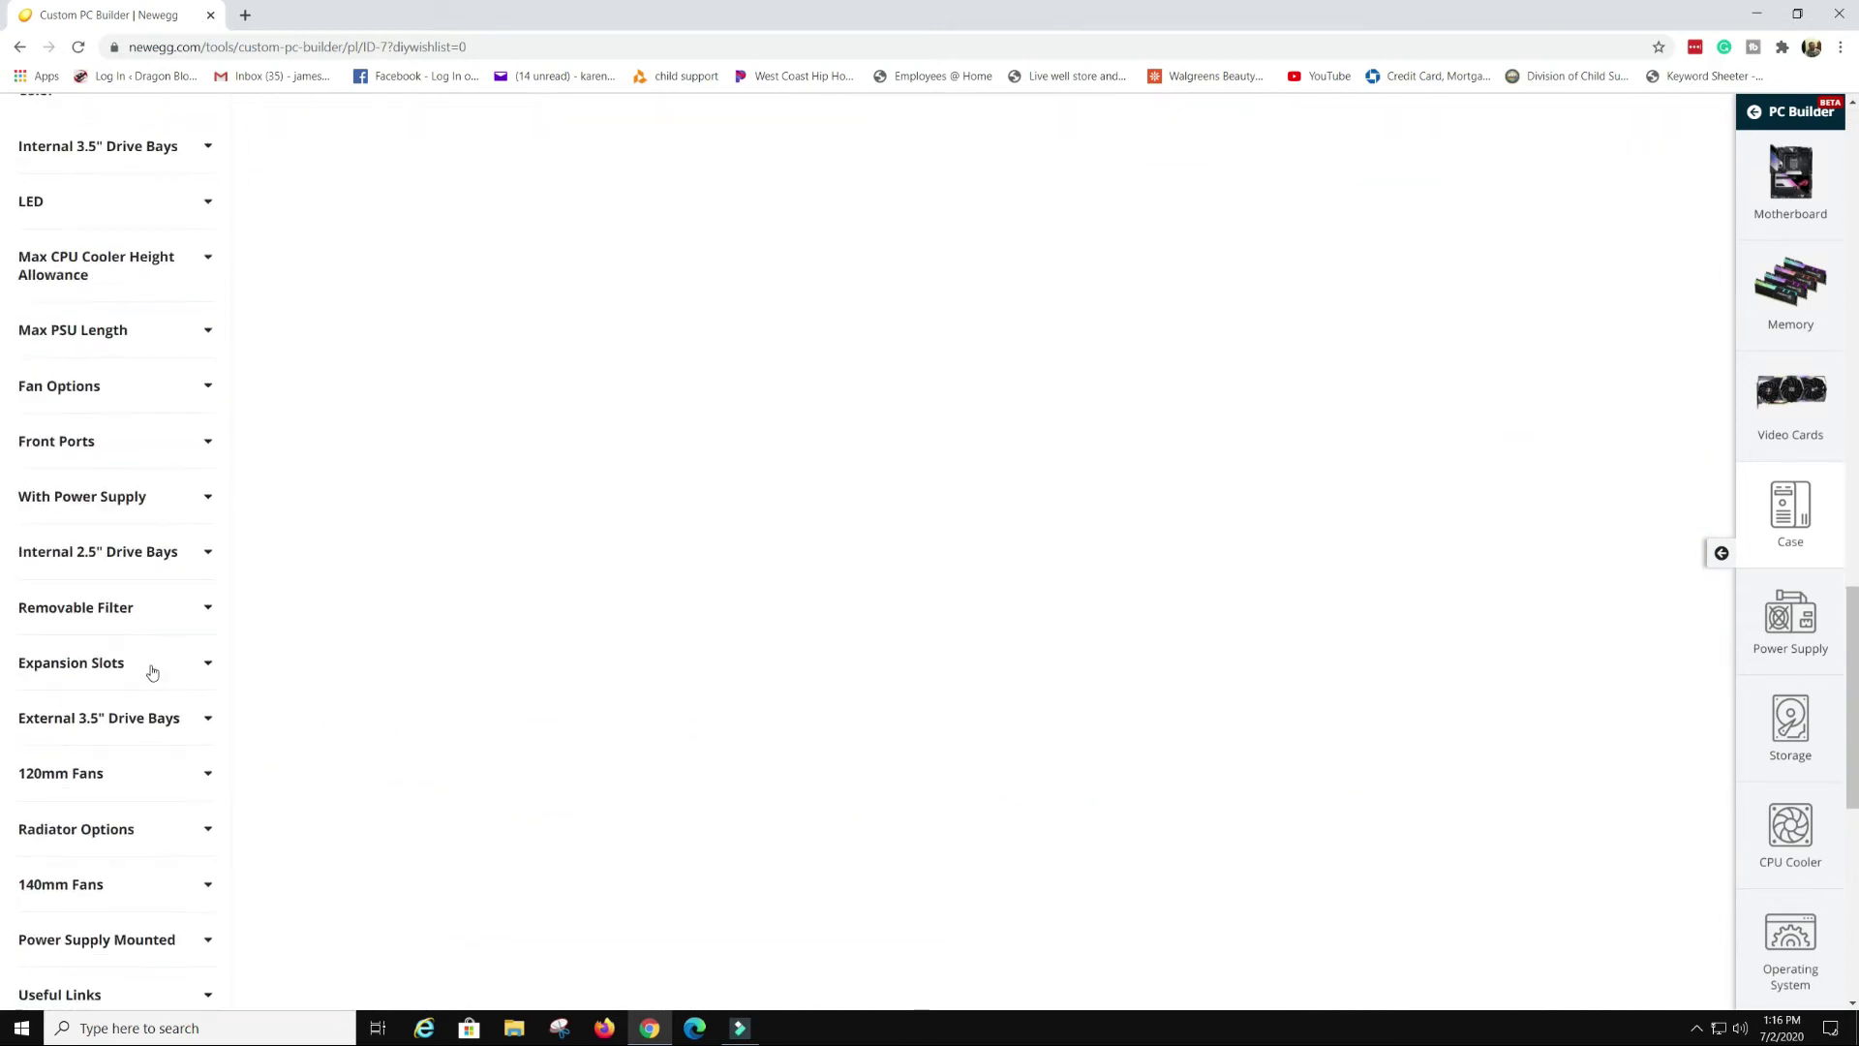
{"action": "scroll", "coordinate": [152, 671], "scroll_direction": "down", "scroll_amount": 3}
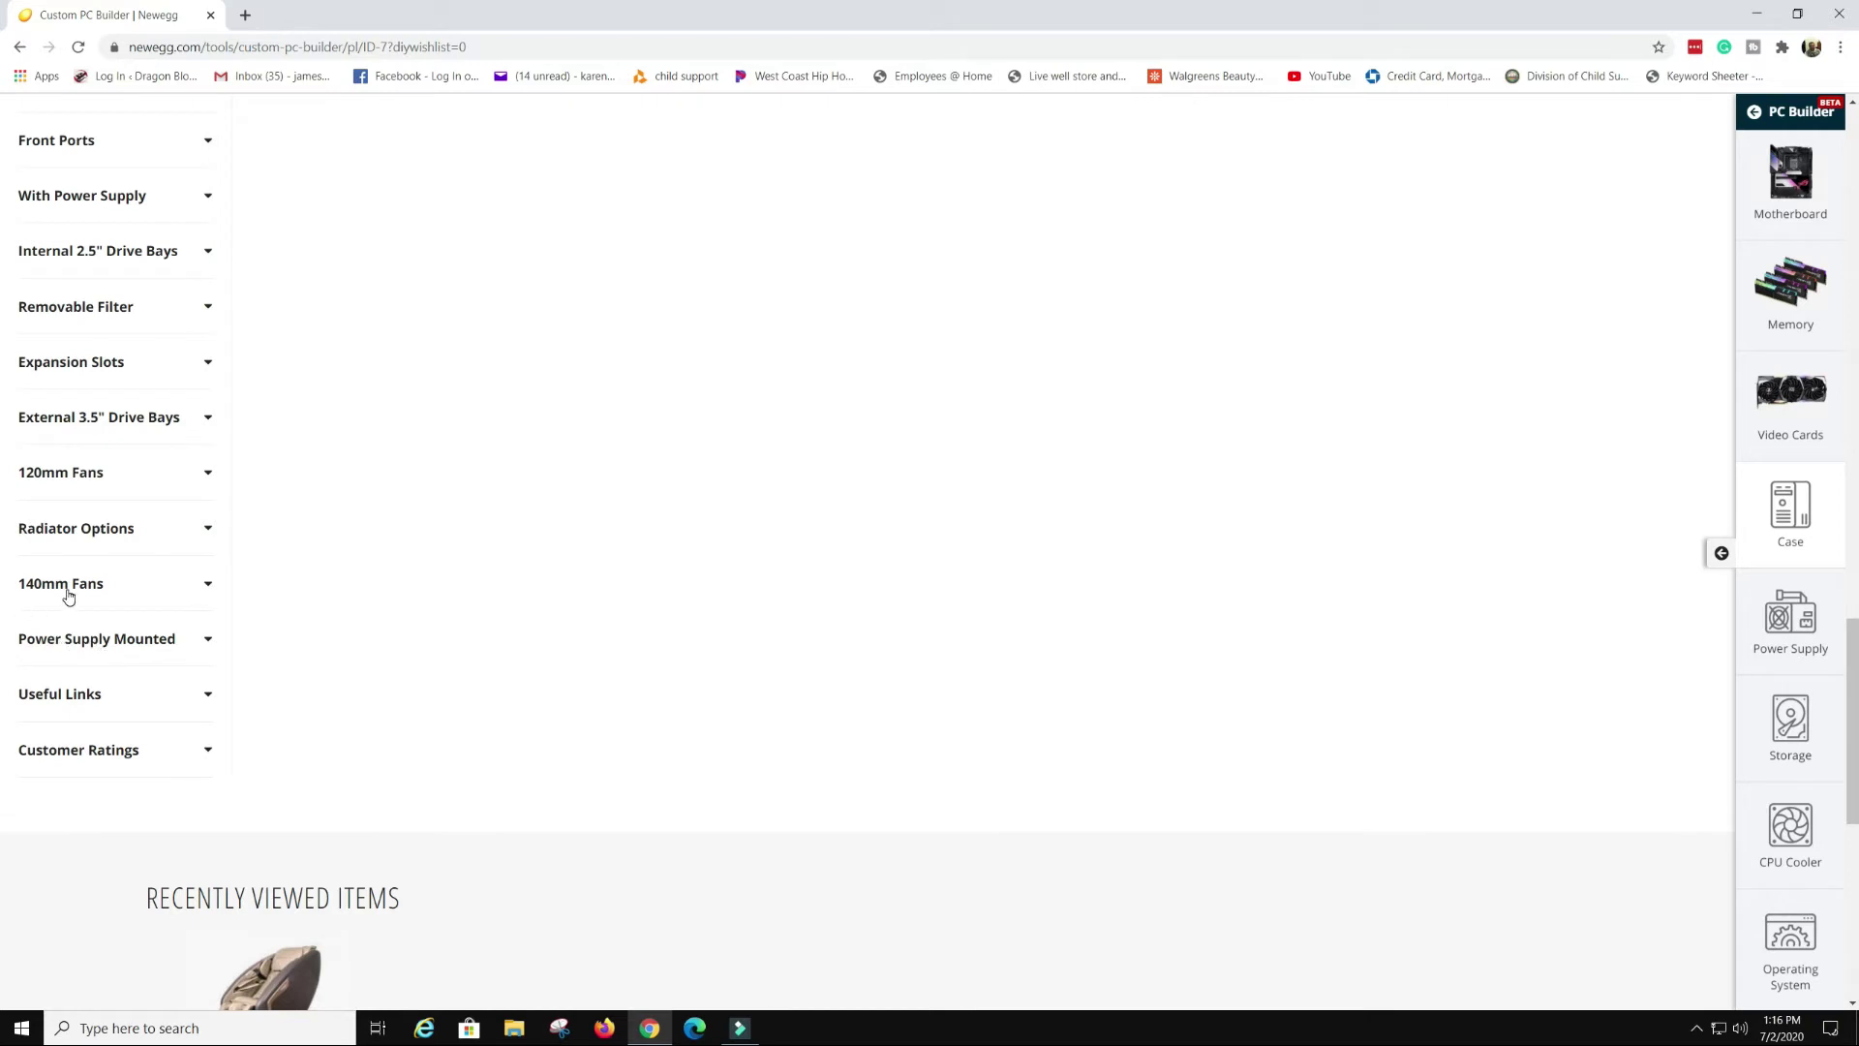
{"action": "scroll", "coordinate": [67, 596], "scroll_direction": "up", "scroll_amount": 1}
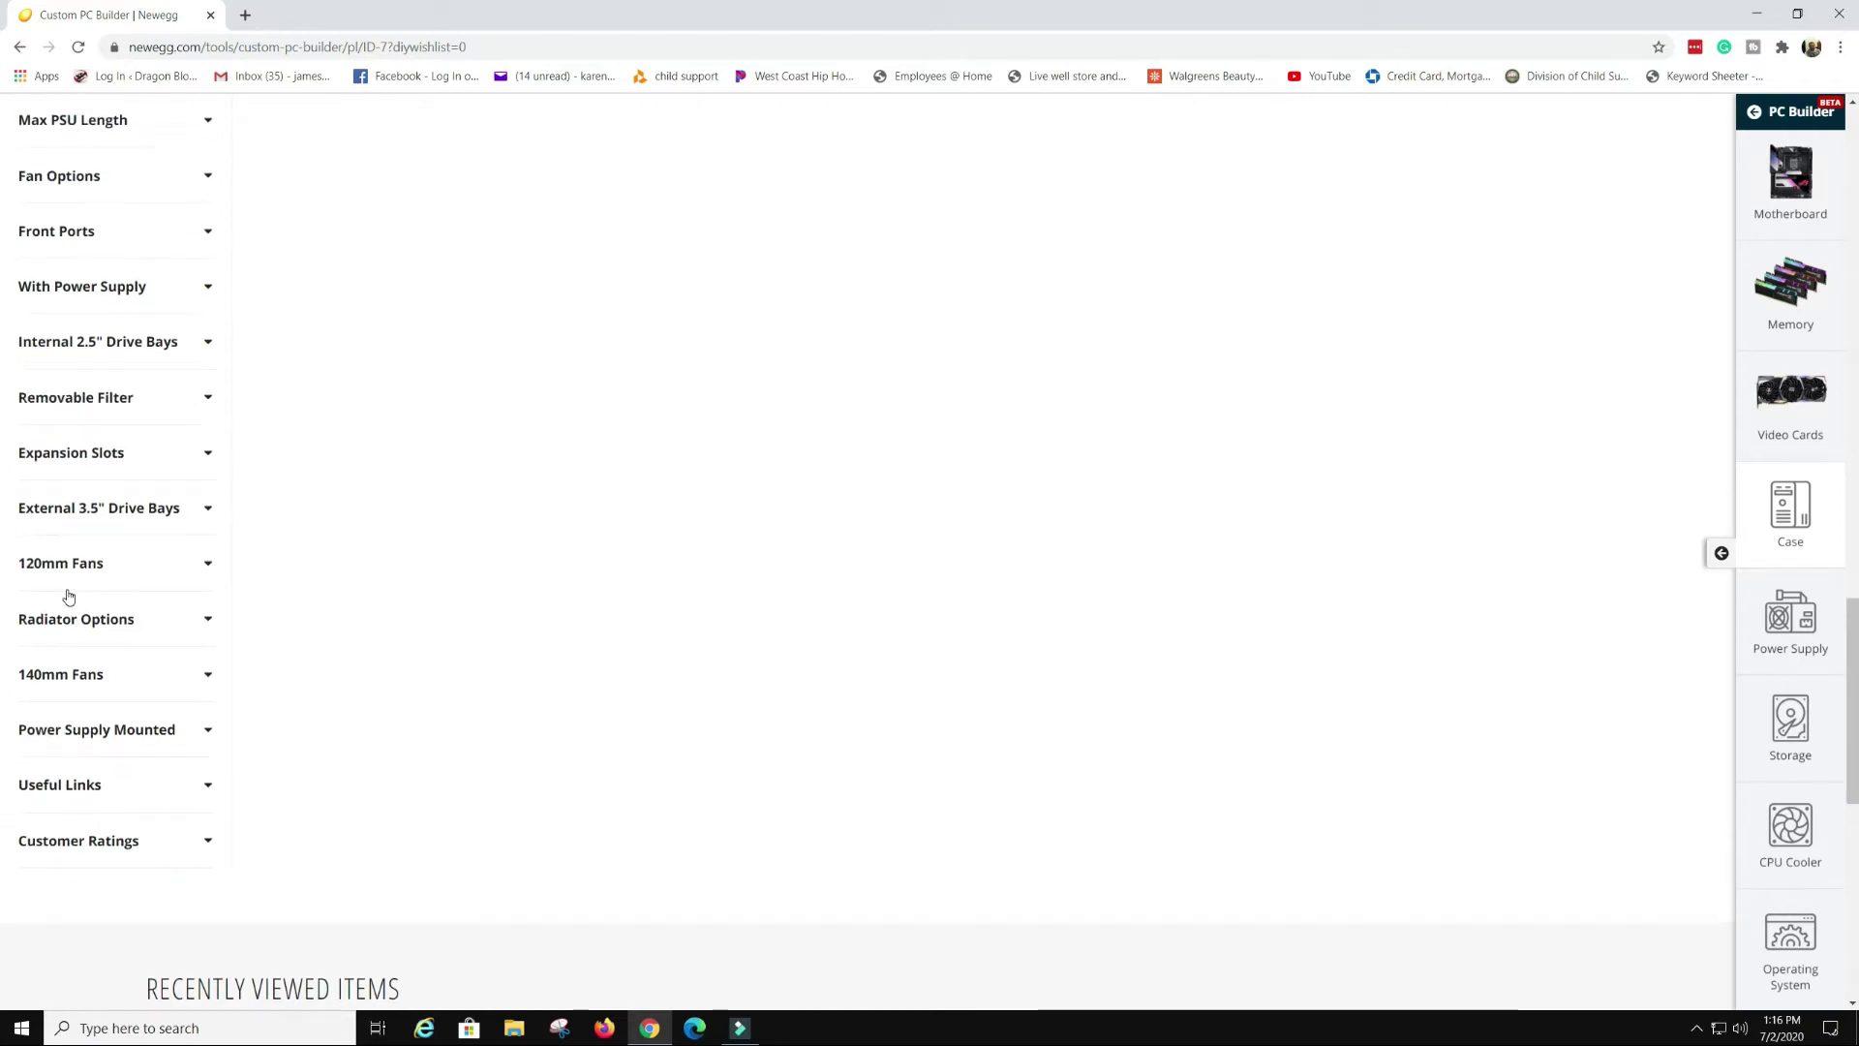
{"action": "double_click", "coordinate": [212, 621]}
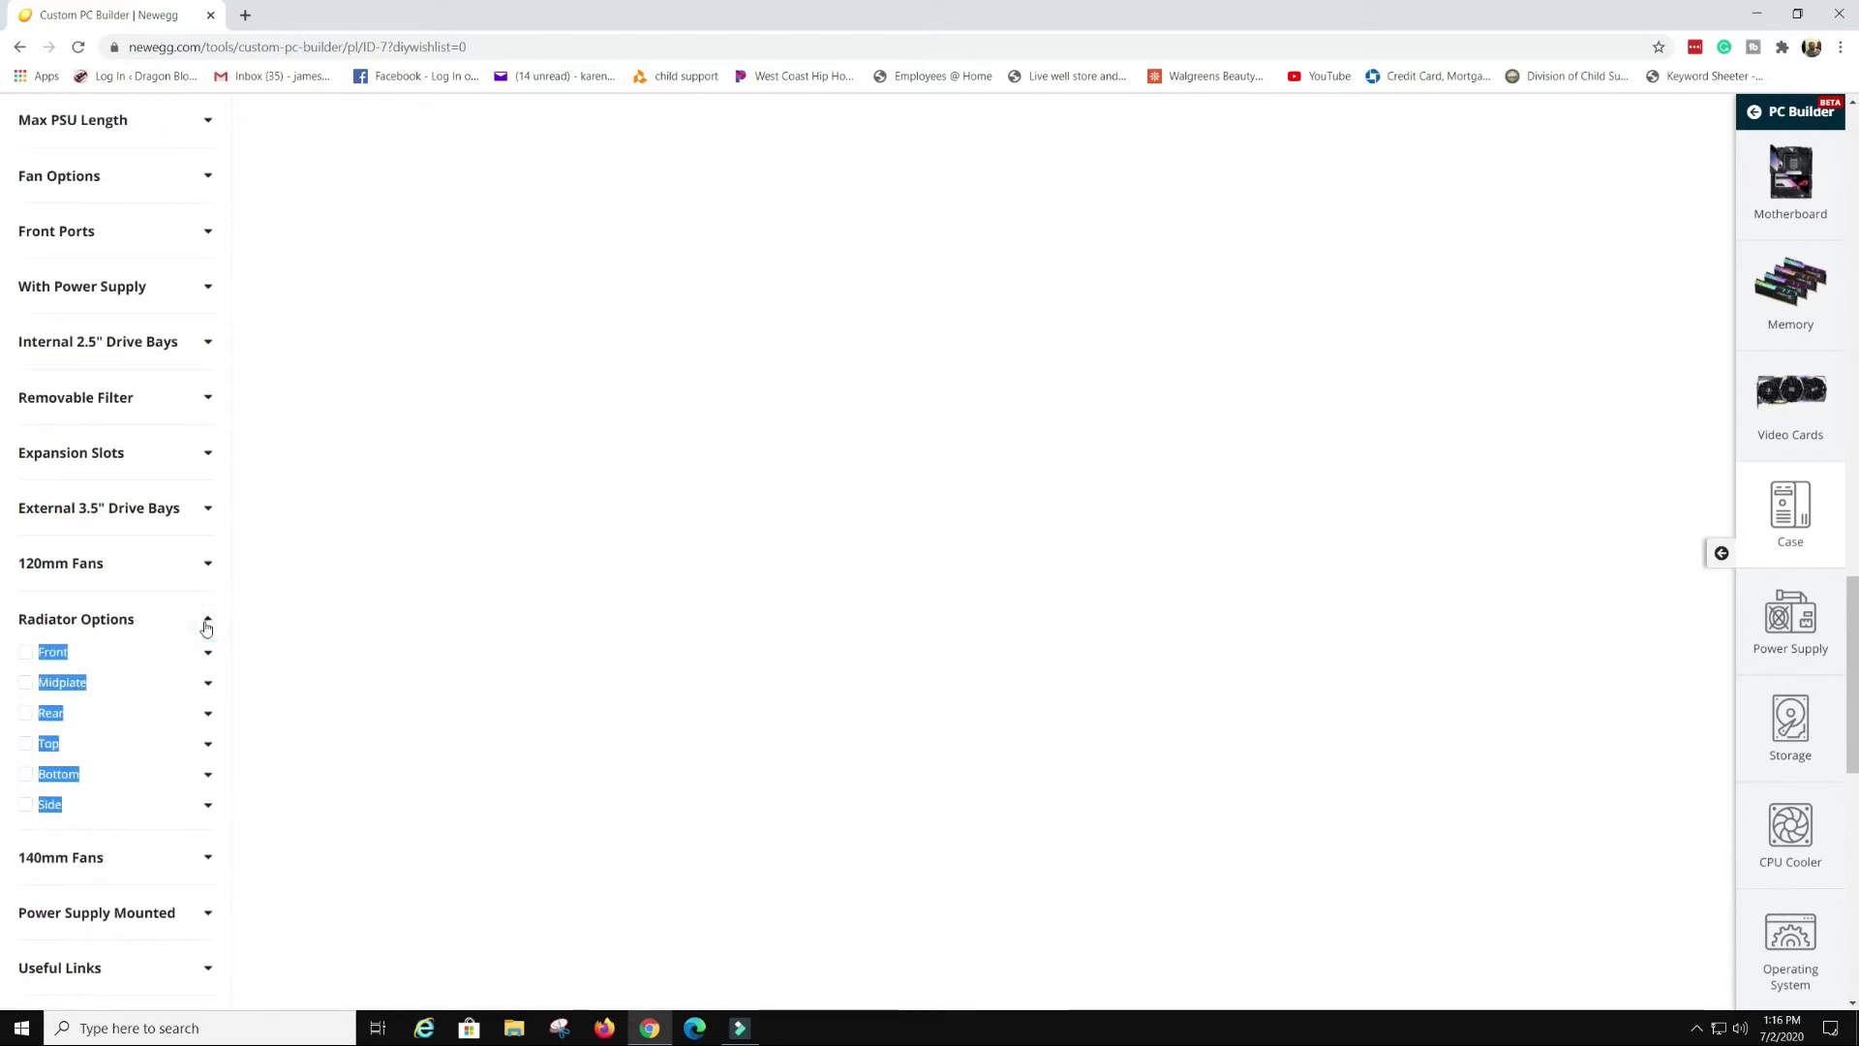
{"action": "left_click", "coordinate": [160, 684]}
{"action": "left_click", "coordinate": [24, 685]}
{"action": "scroll", "coordinate": [166, 664], "scroll_direction": "up", "scroll_amount": 2}
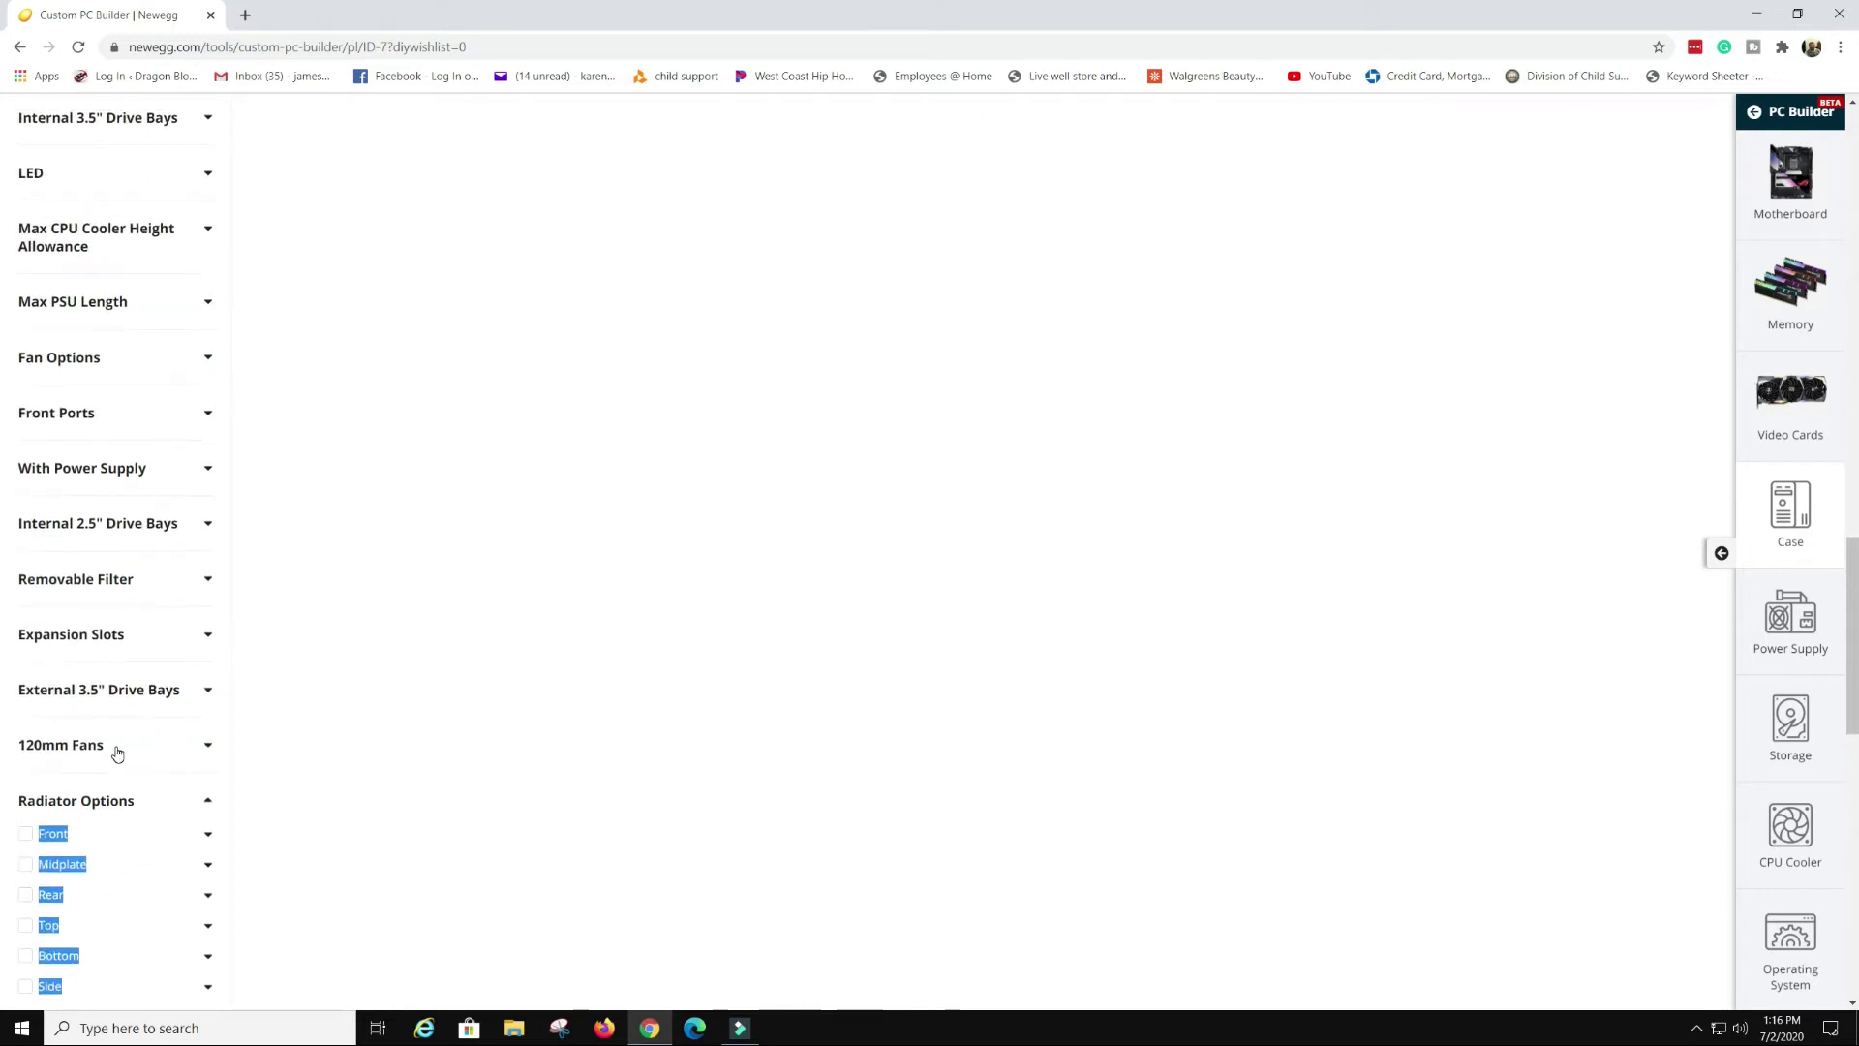
{"action": "scroll", "coordinate": [94, 648], "scroll_direction": "up", "scroll_amount": 12}
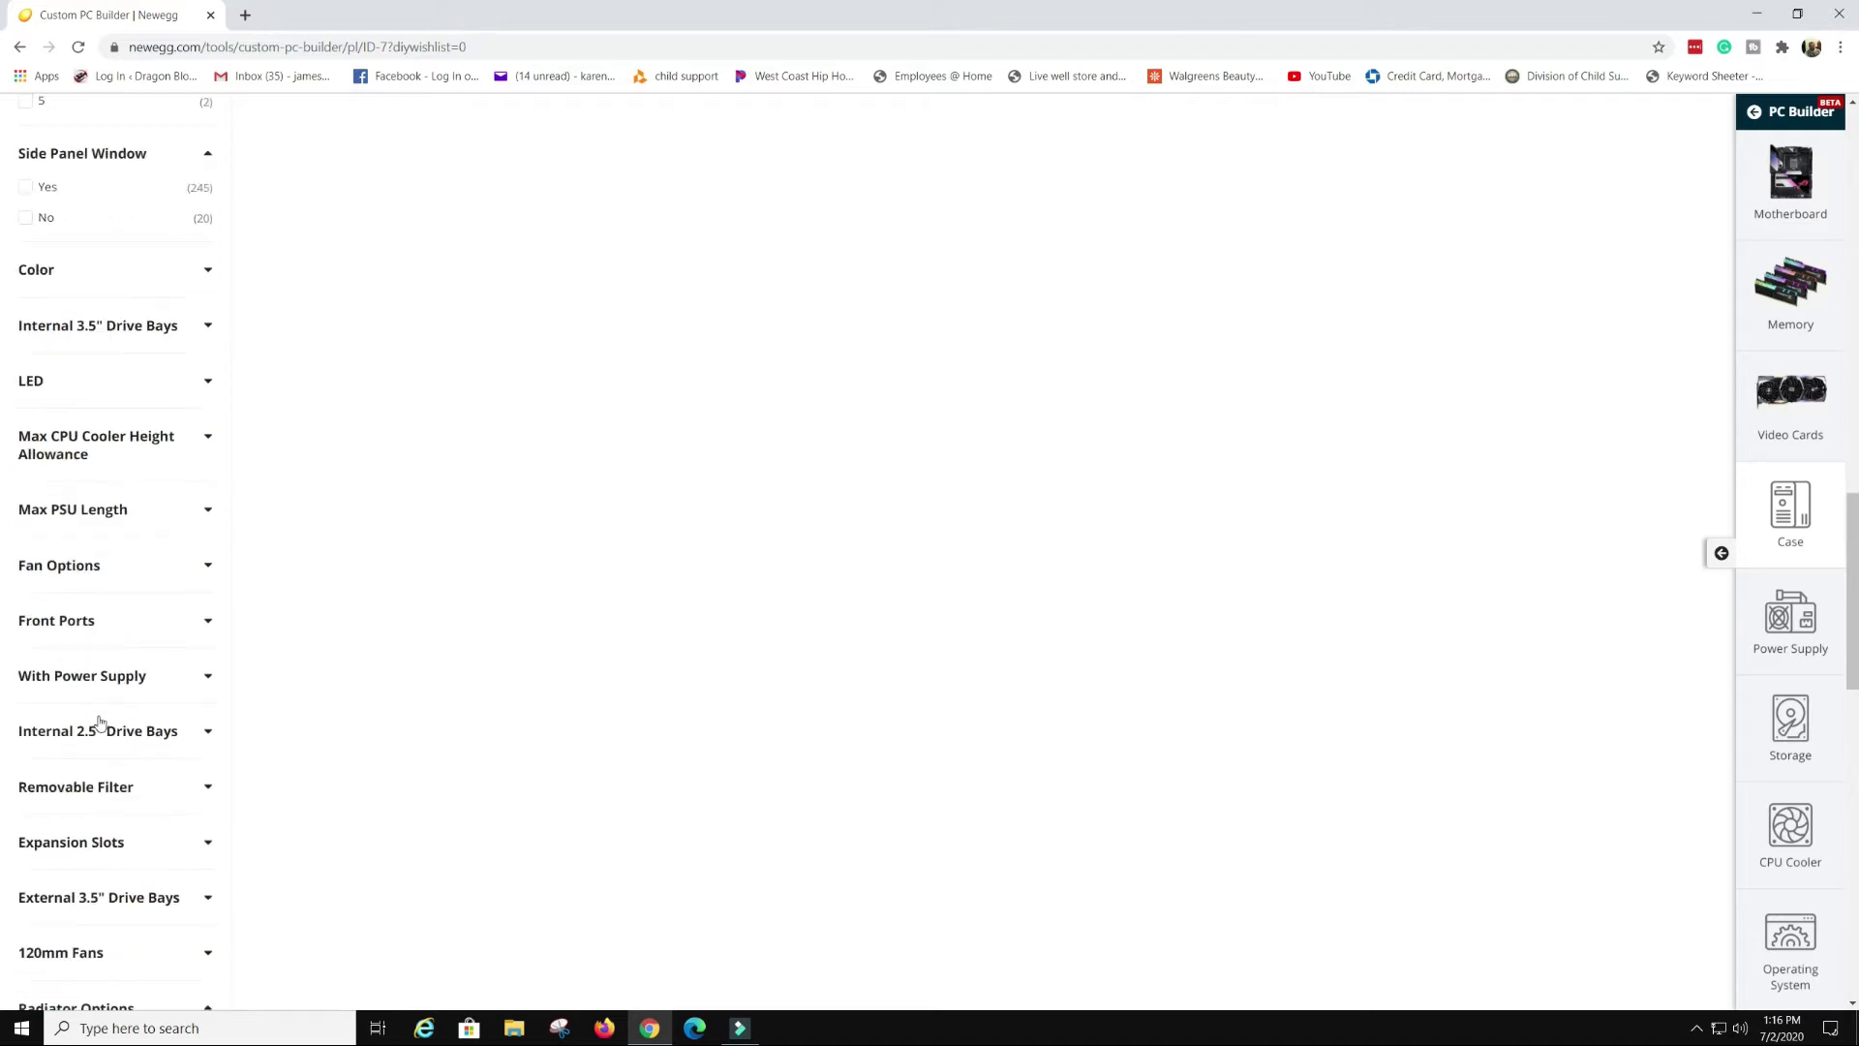
{"action": "scroll", "coordinate": [237, 701], "scroll_direction": "up", "scroll_amount": 9}
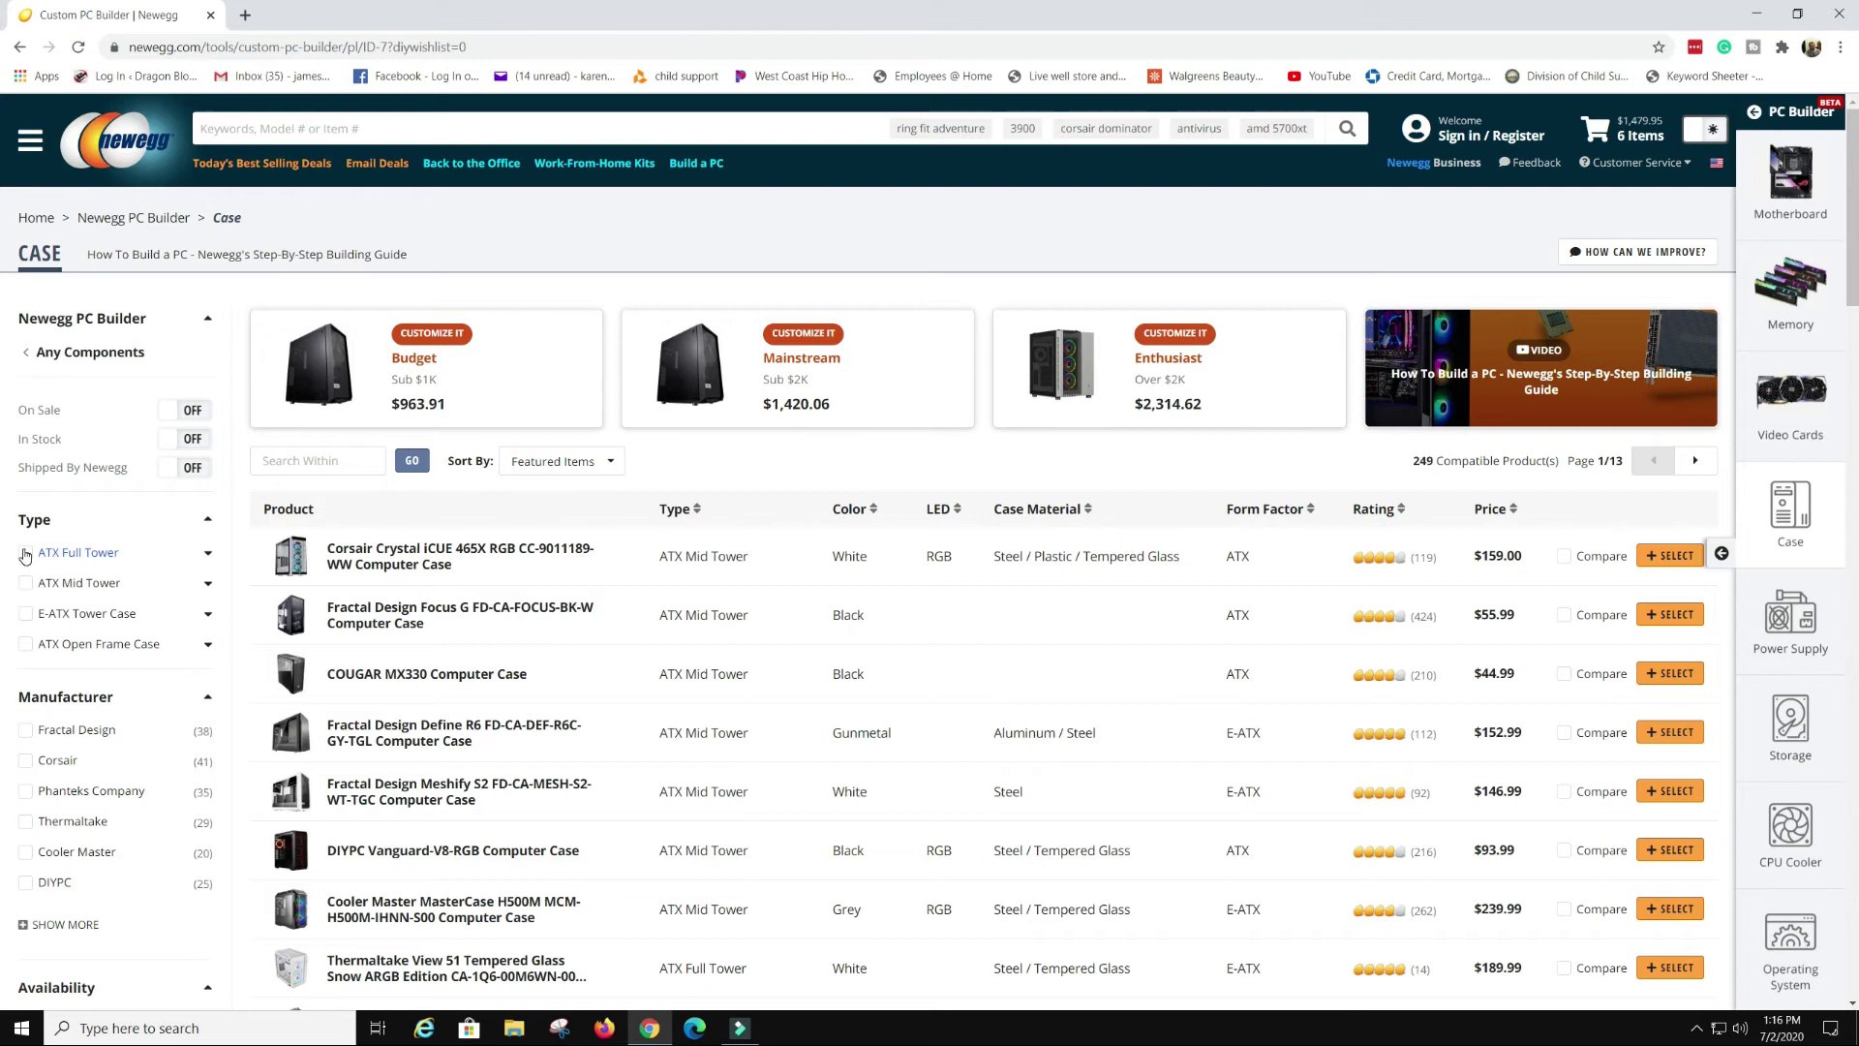
Filter the compatible cases to type ATX Full Tower and manufacturer Phanteks Company
{"action": "left_click", "coordinate": [25, 554]}
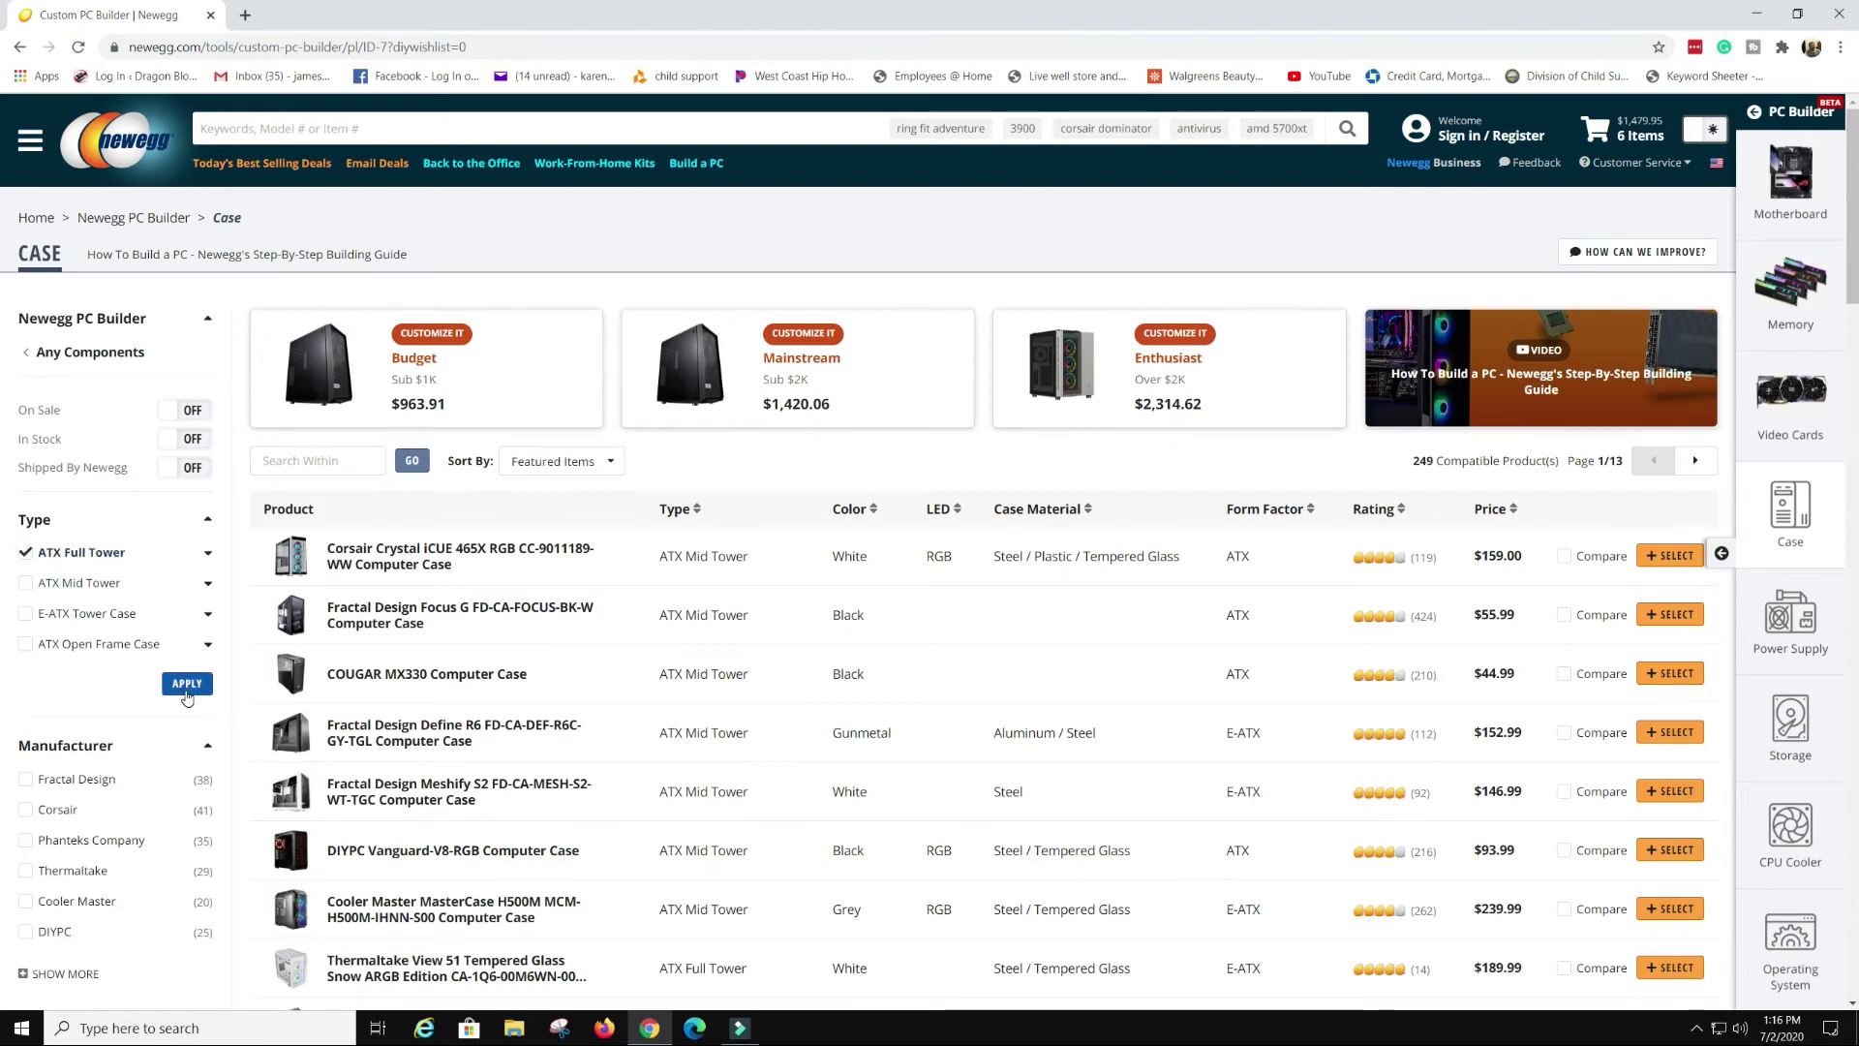
{"action": "left_click", "coordinate": [187, 683]}
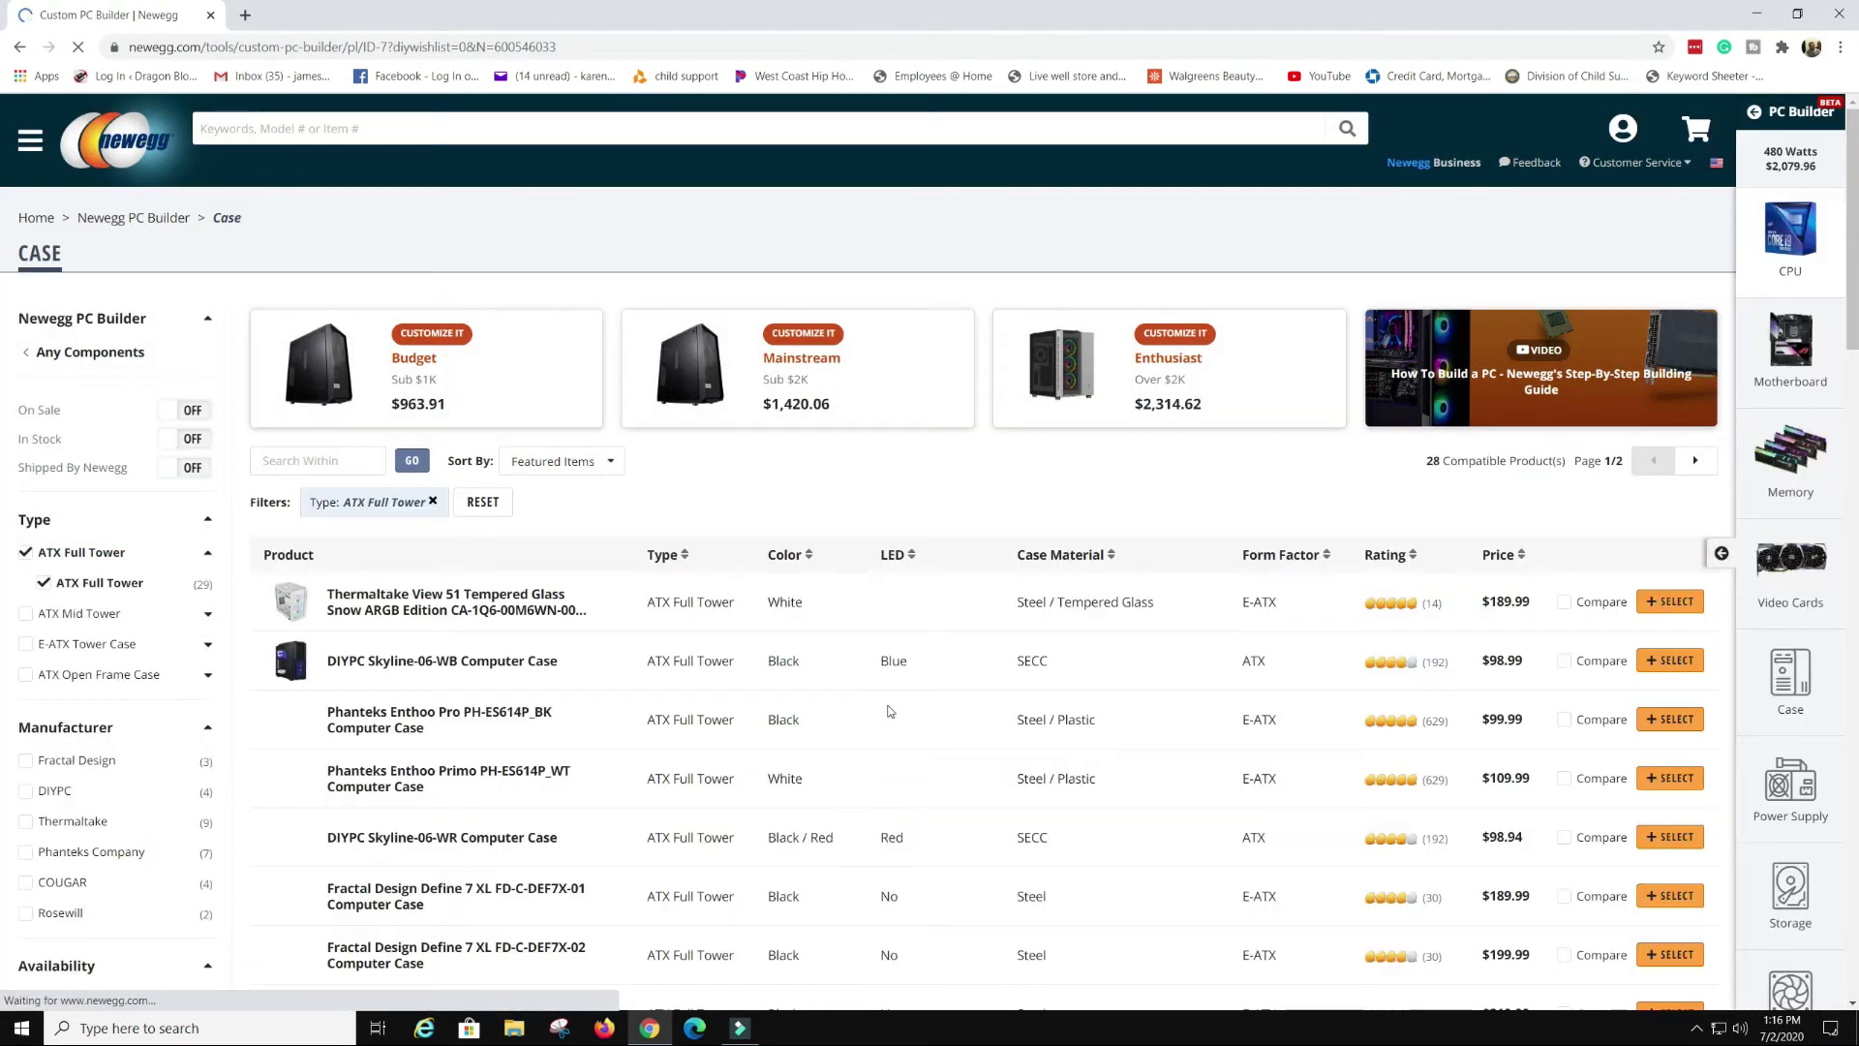
{"action": "scroll", "coordinate": [141, 646], "scroll_direction": "down", "scroll_amount": 1}
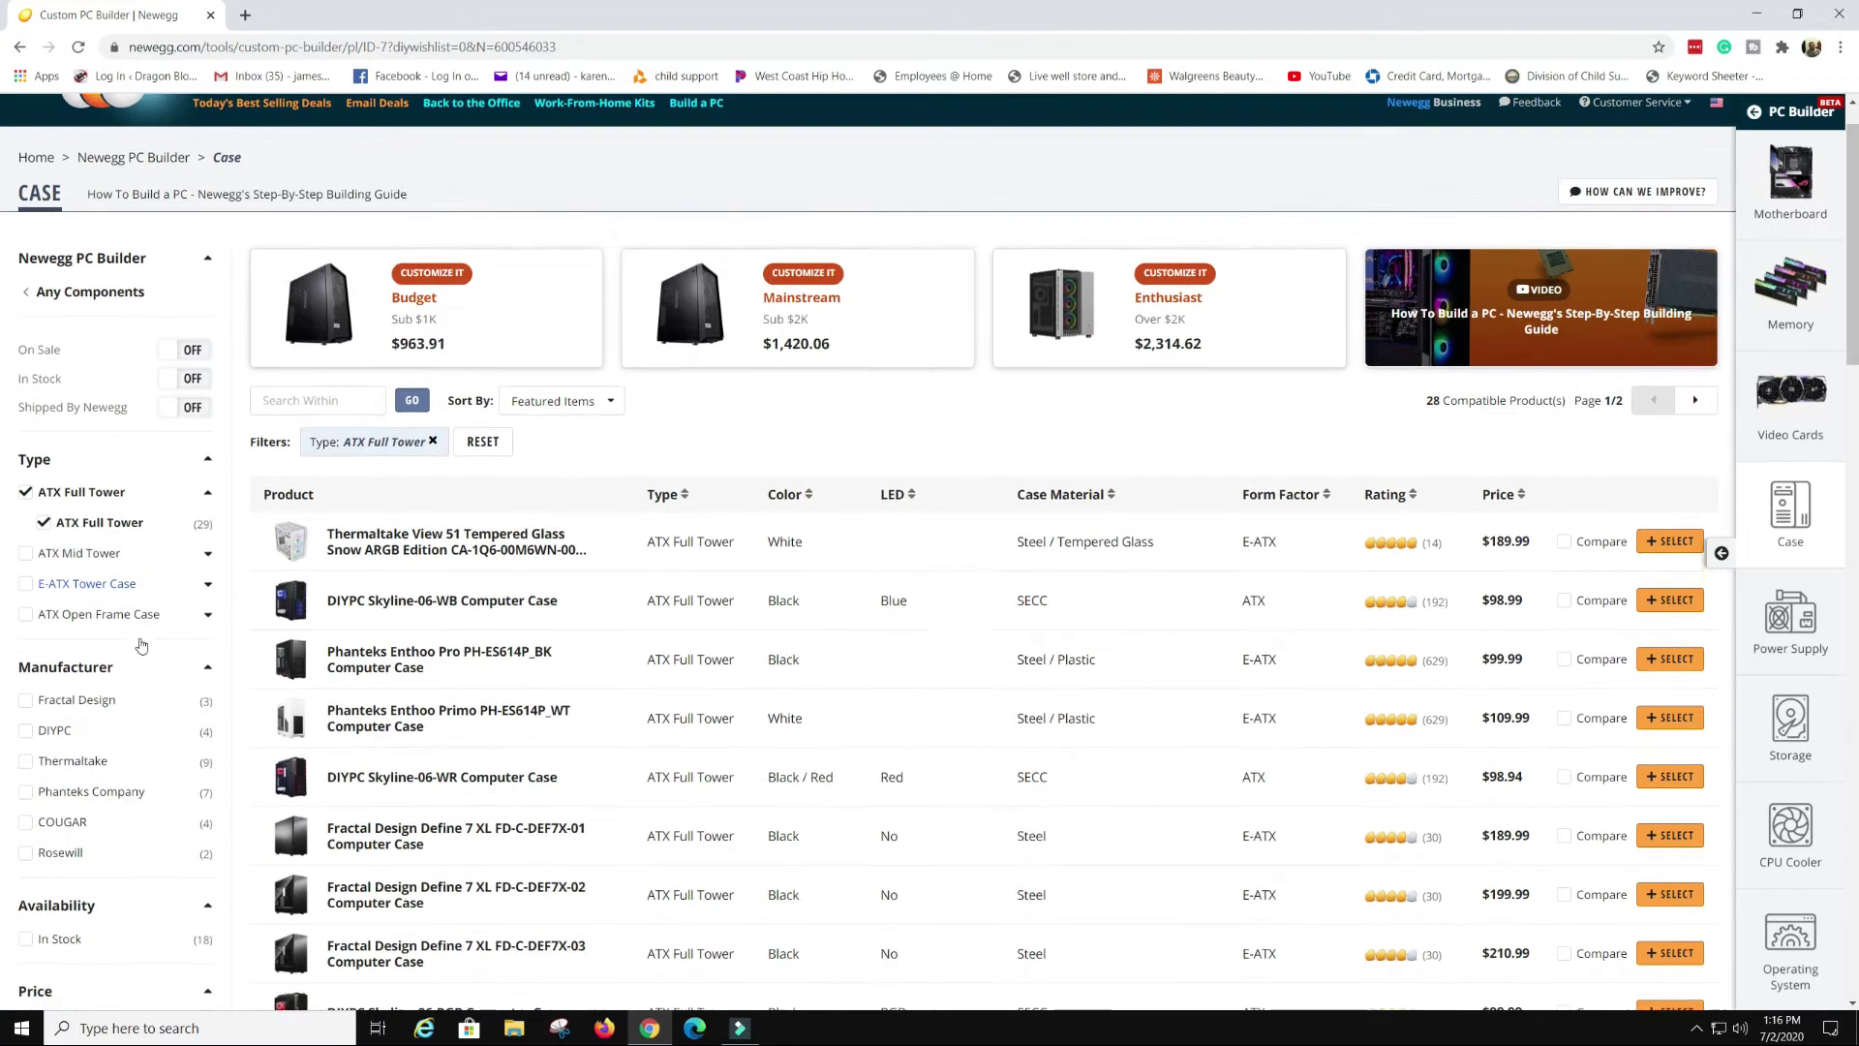
{"action": "scroll", "coordinate": [138, 635], "scroll_direction": "down", "scroll_amount": 4}
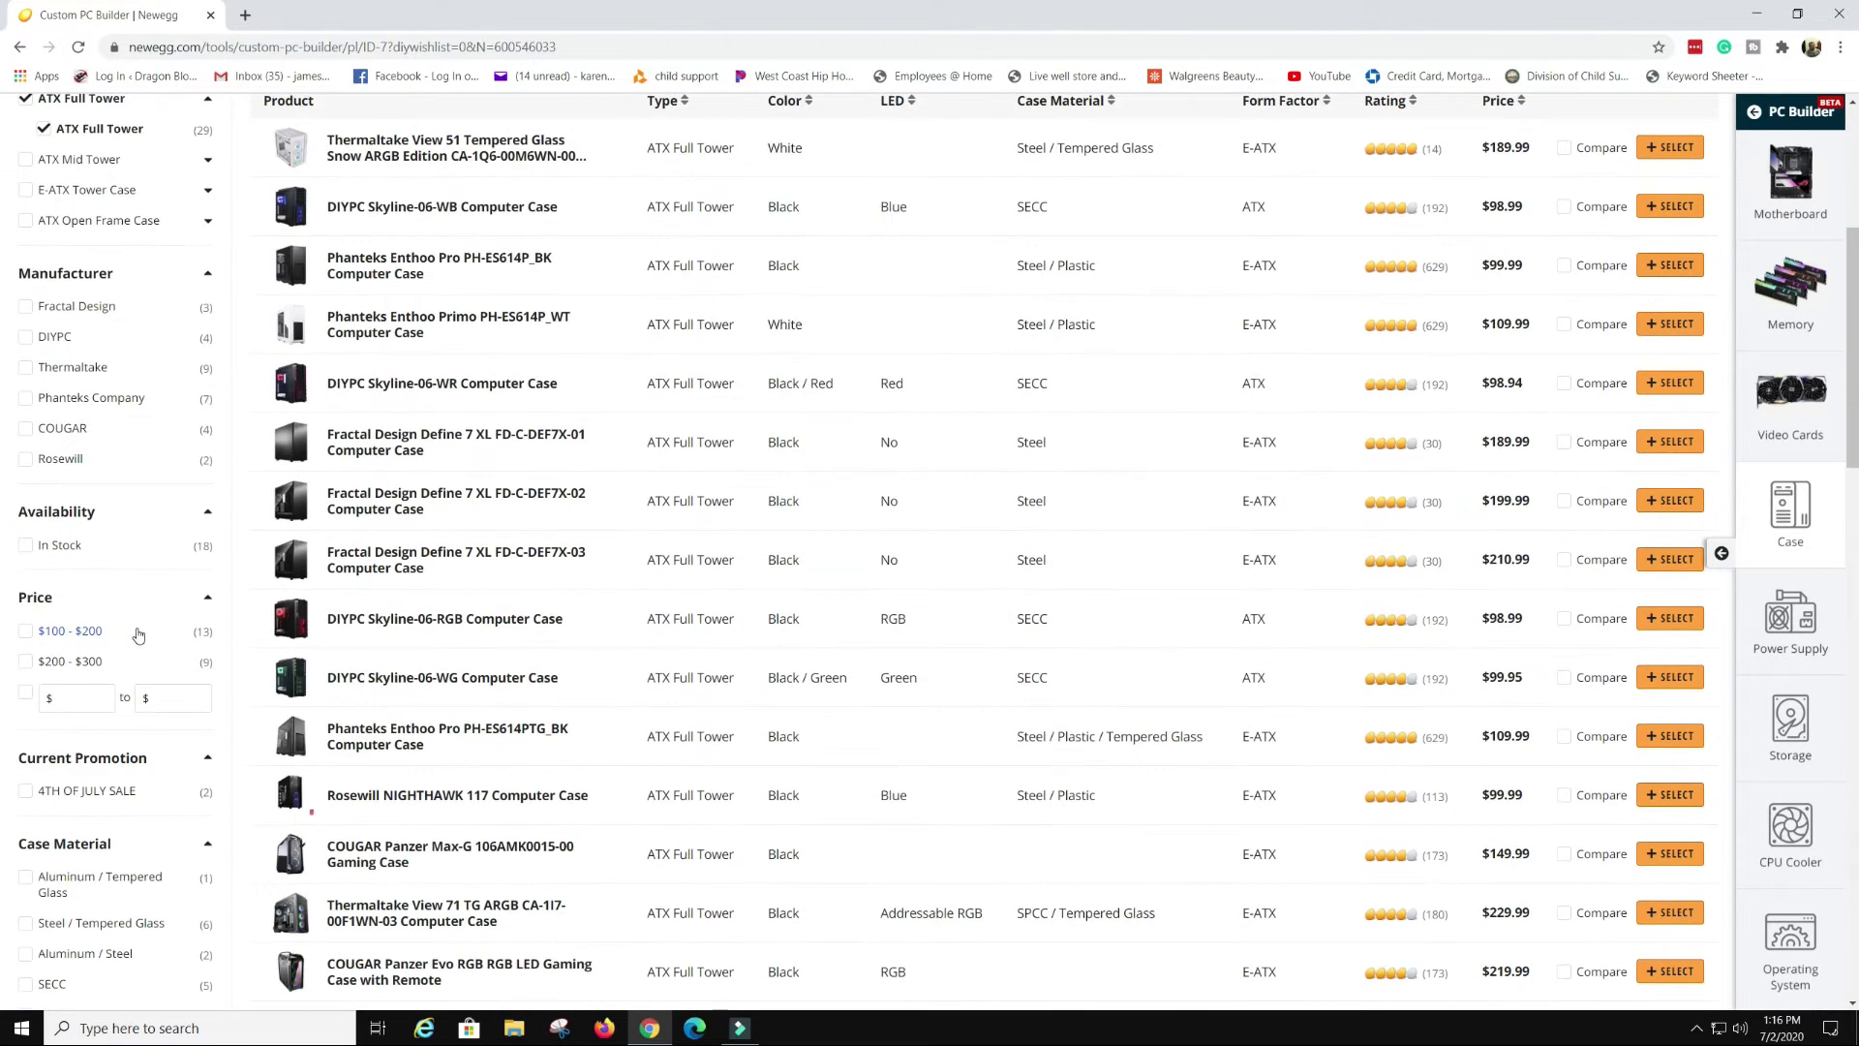
{"action": "left_click", "coordinate": [29, 400]}
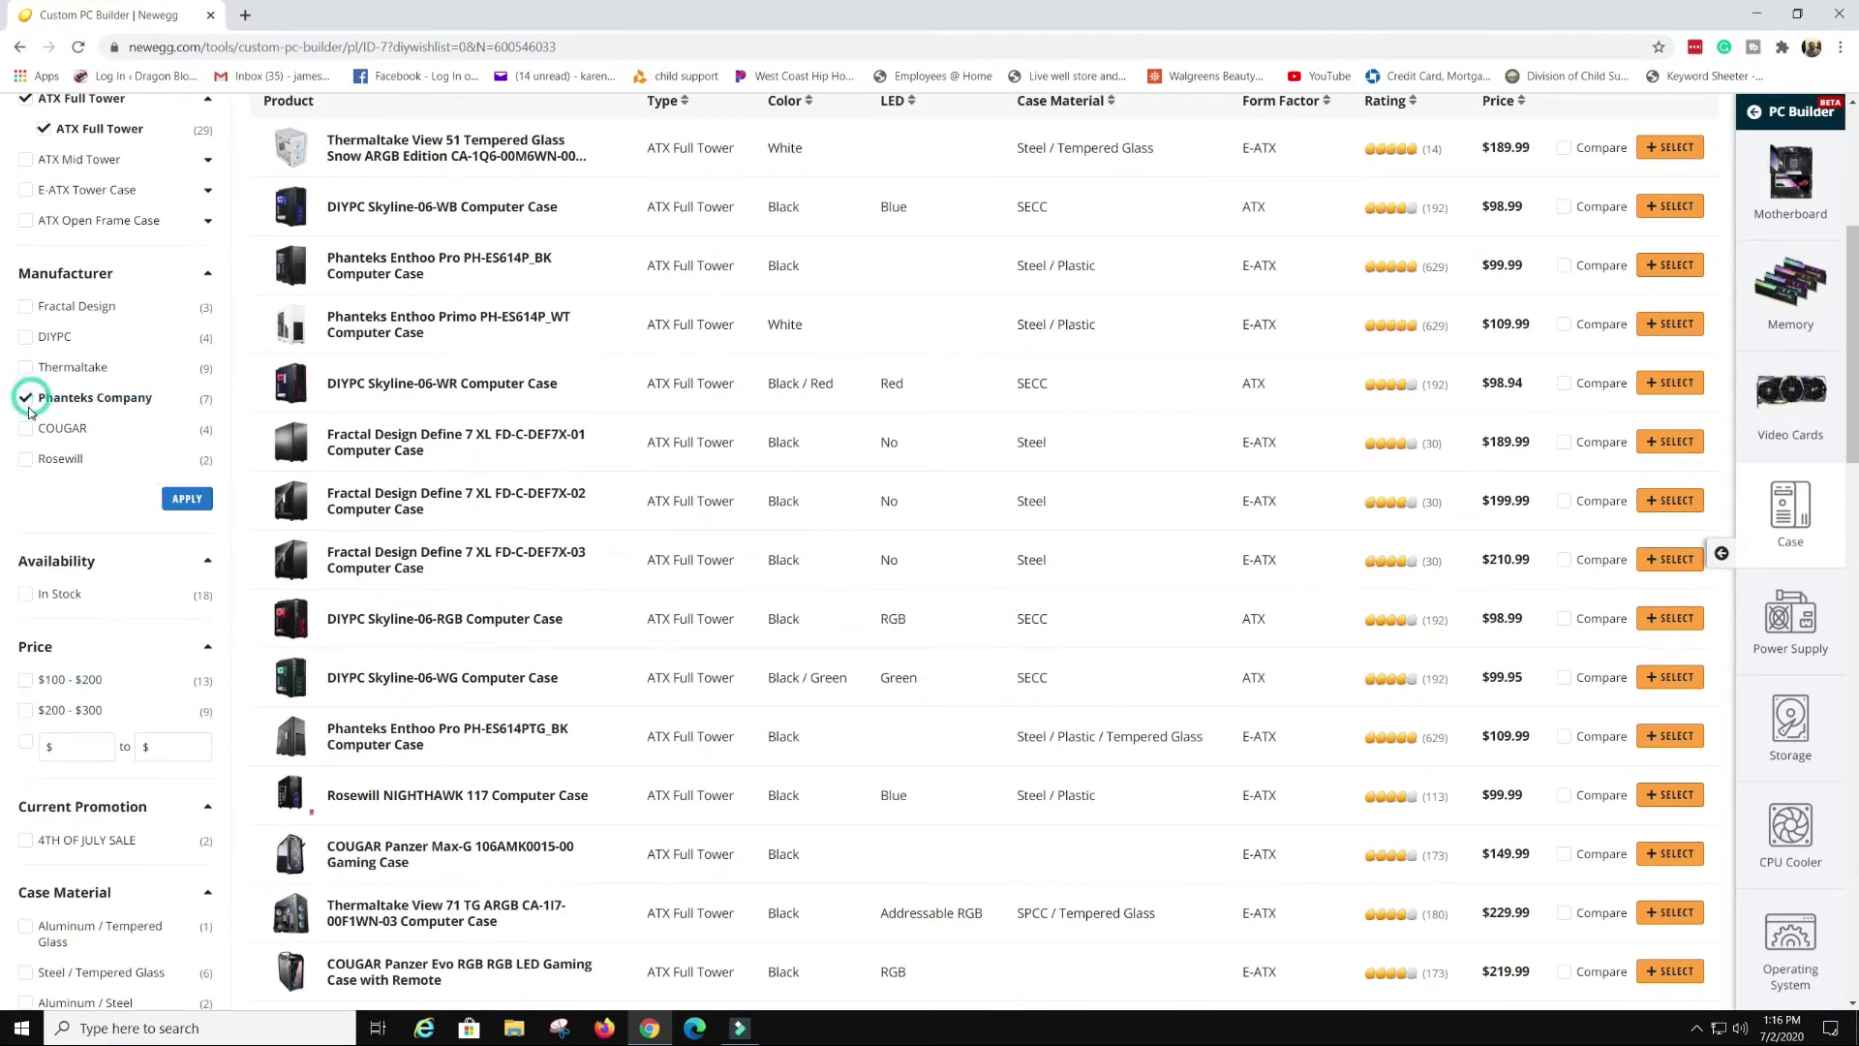
{"action": "left_click", "coordinate": [182, 498]}
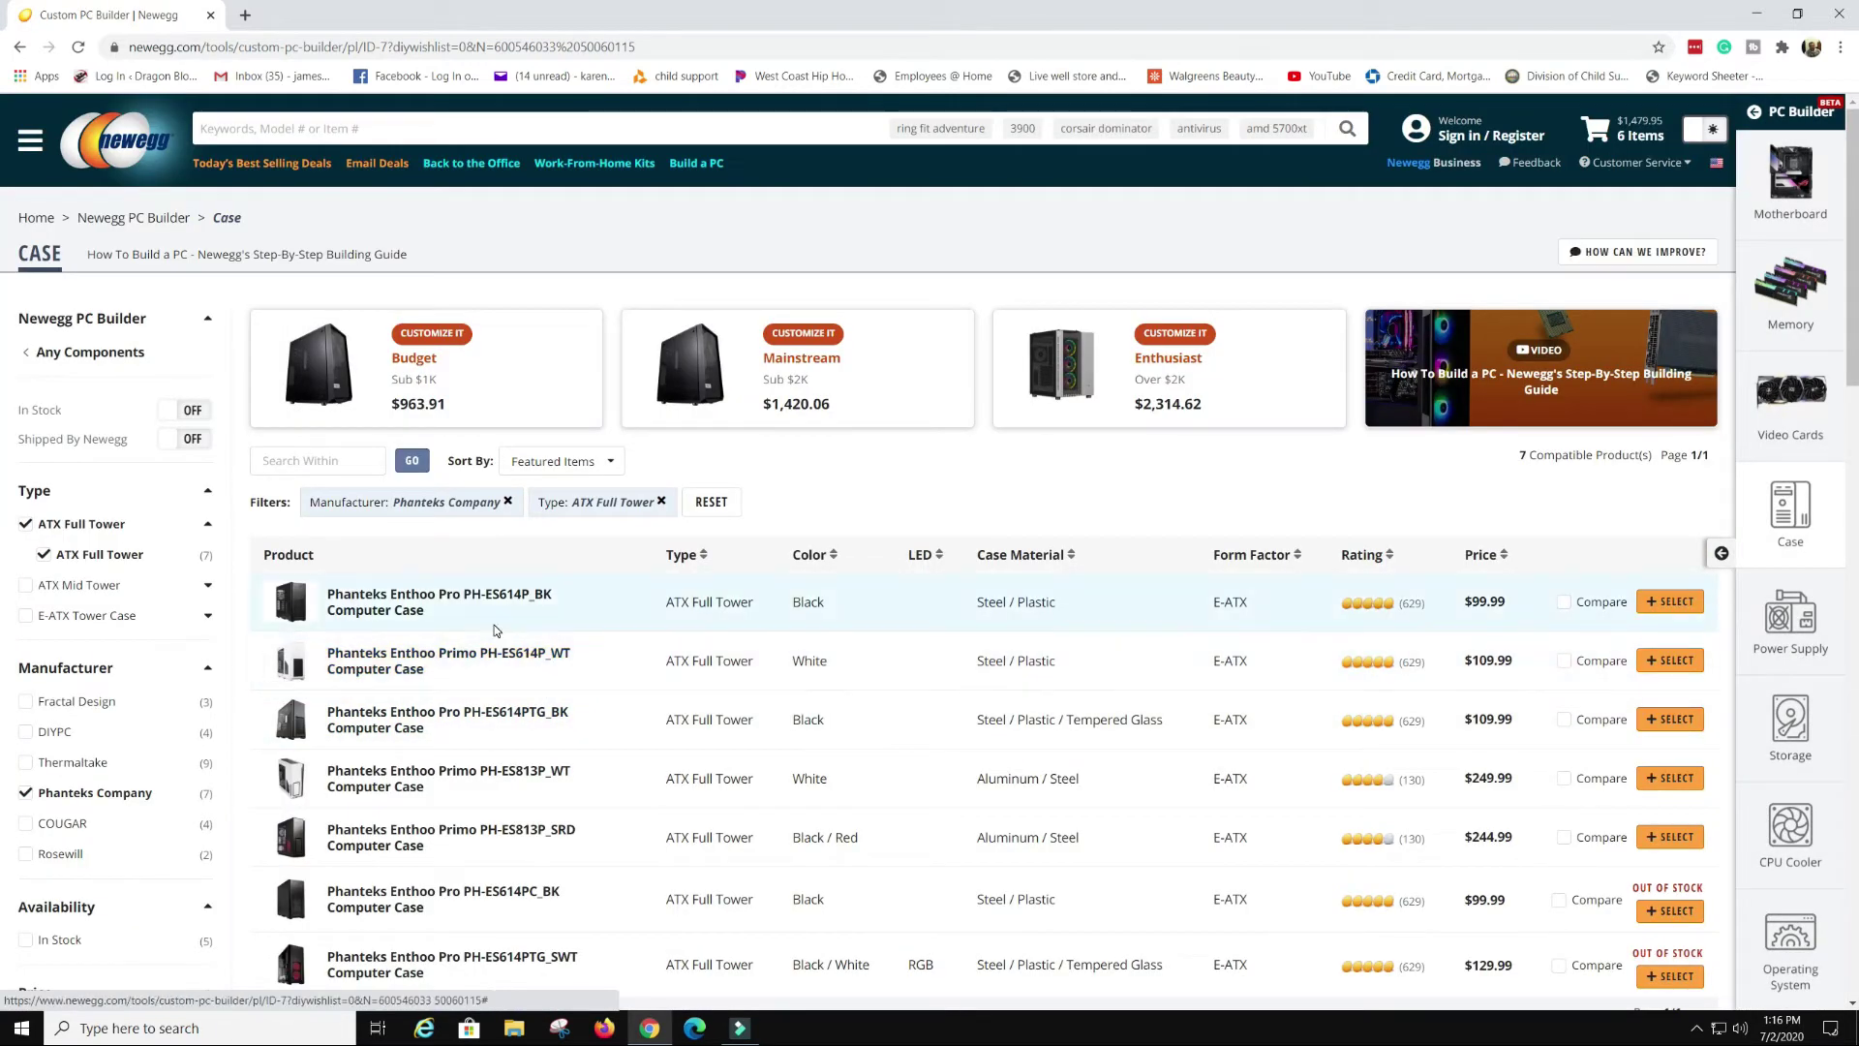
Change the Phanteks case type filter from ATX Full Tower to E-ATX Tower Case
{"action": "scroll", "coordinate": [523, 610], "scroll_direction": "down", "scroll_amount": 1}
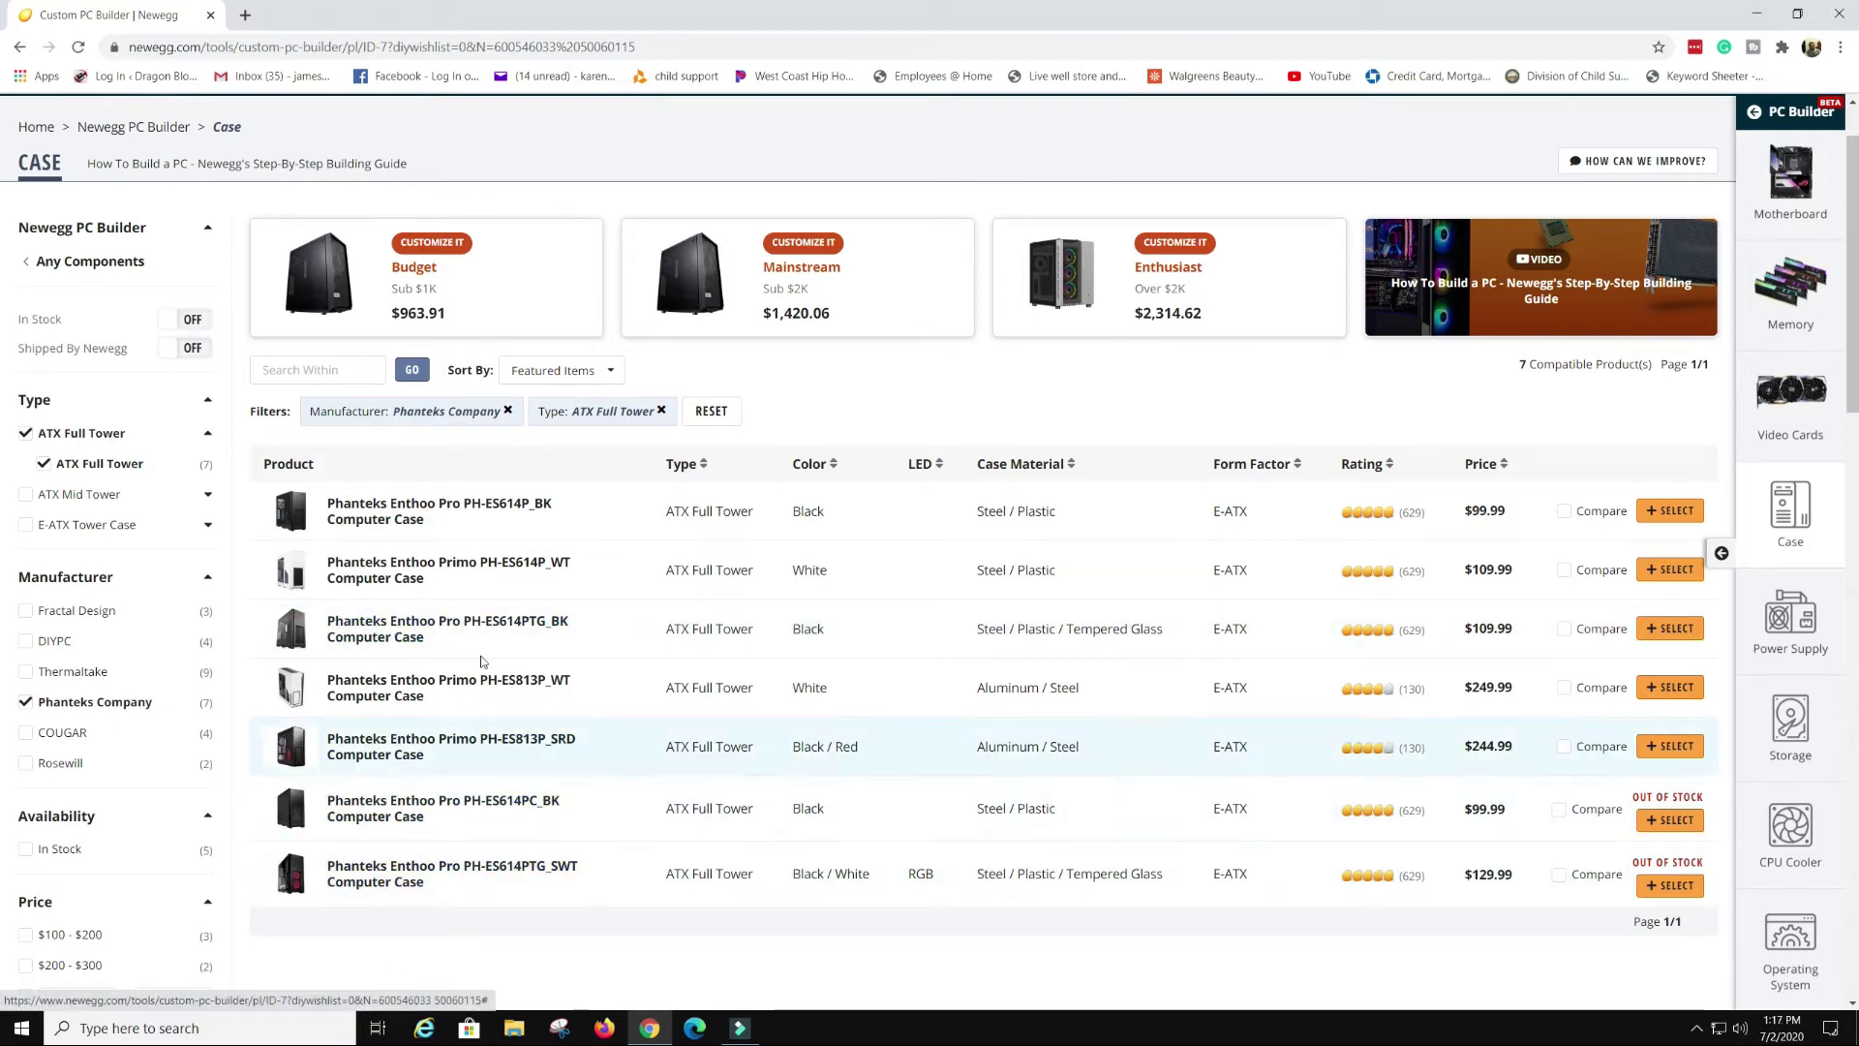
{"action": "left_click", "coordinate": [27, 434]}
{"action": "left_click", "coordinate": [27, 526]}
{"action": "left_click", "coordinate": [184, 564]}
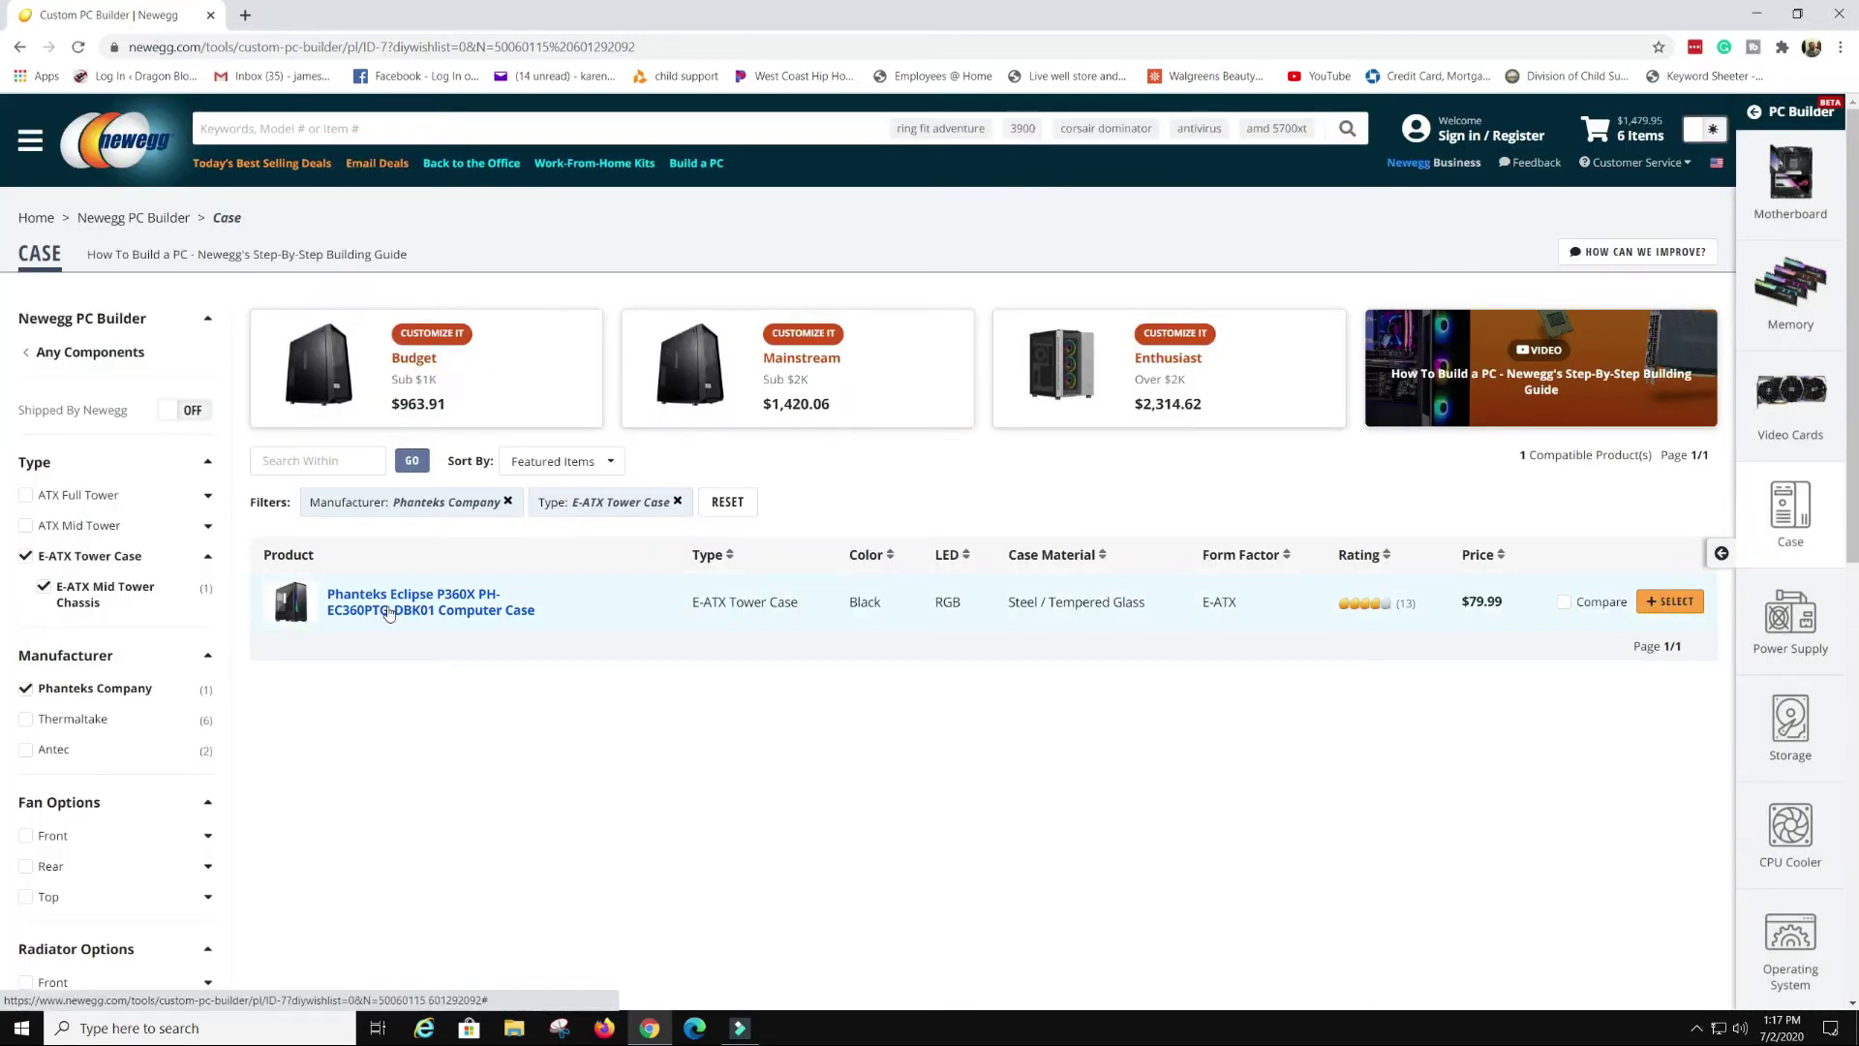
Replace the E-ATX Tower Case filter with ATX Mid Tower for the Phanteks cases
{"action": "left_click", "coordinate": [26, 525]}
{"action": "double_click", "coordinate": [29, 556]}
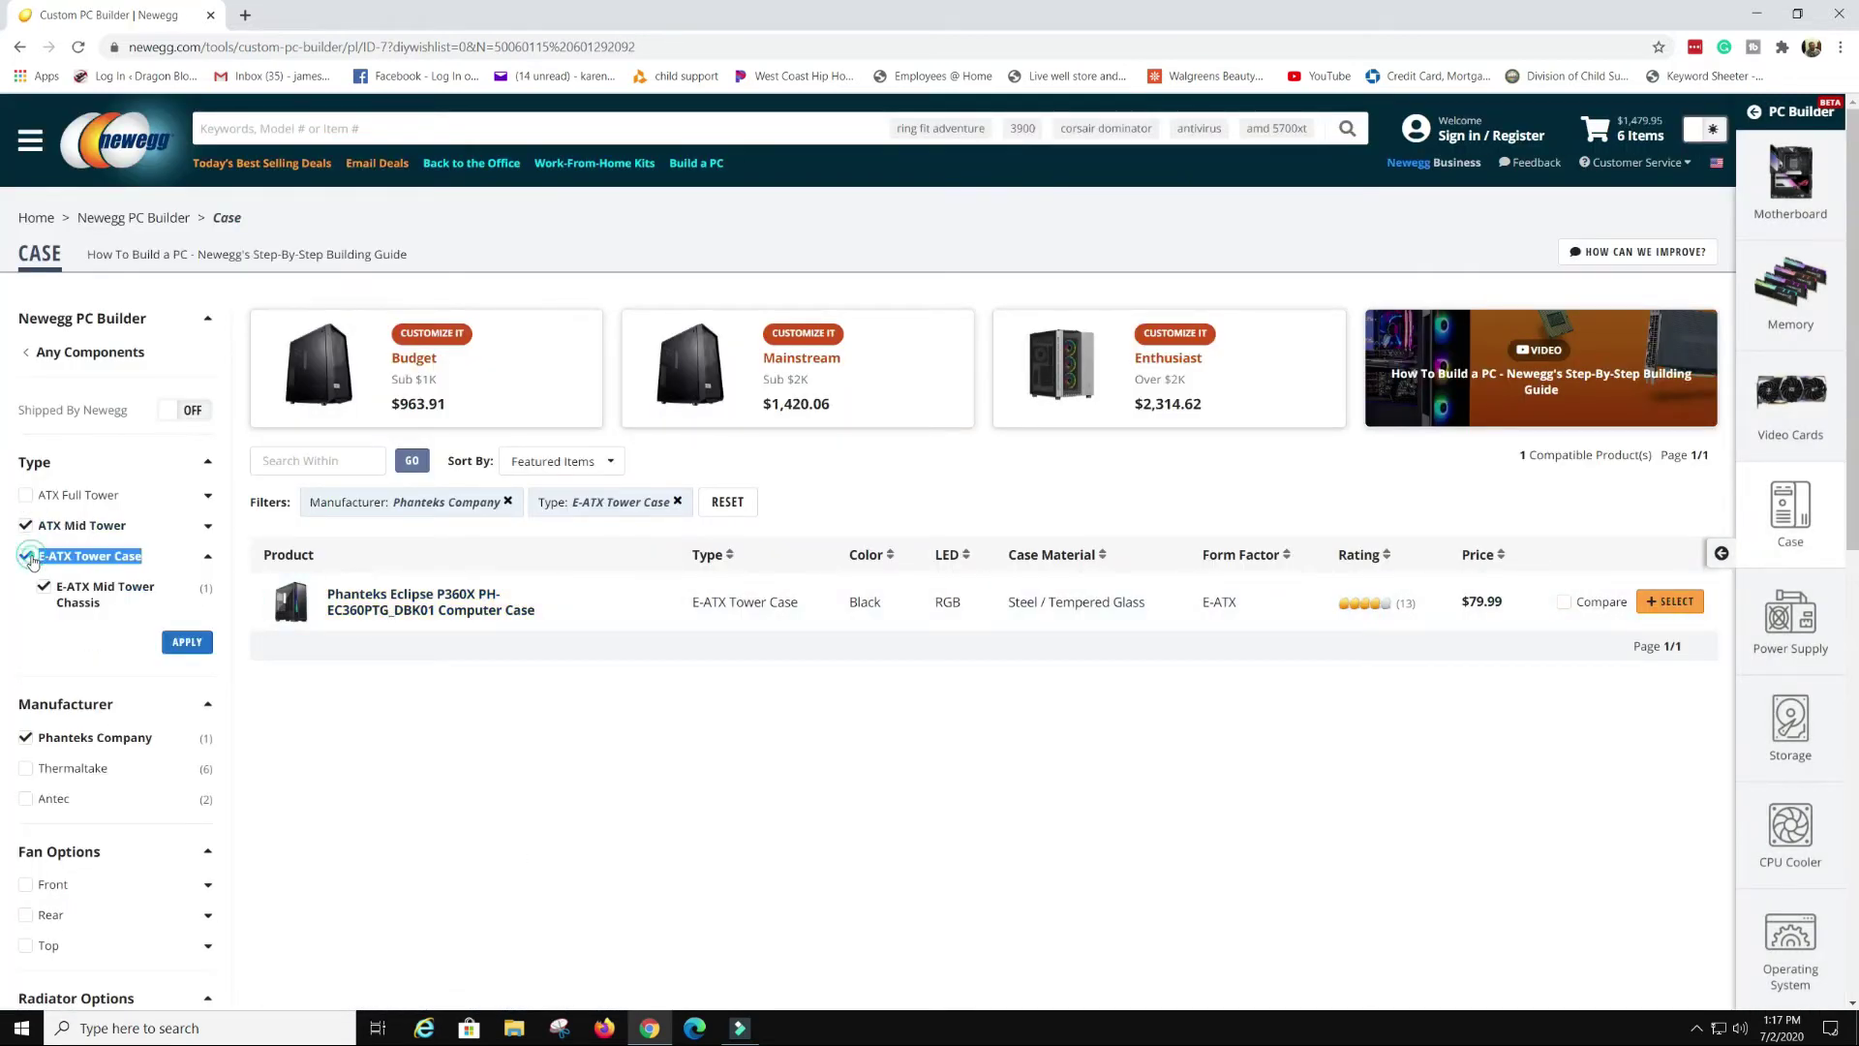
{"action": "left_click", "coordinate": [25, 557]}
{"action": "left_click", "coordinate": [186, 642]}
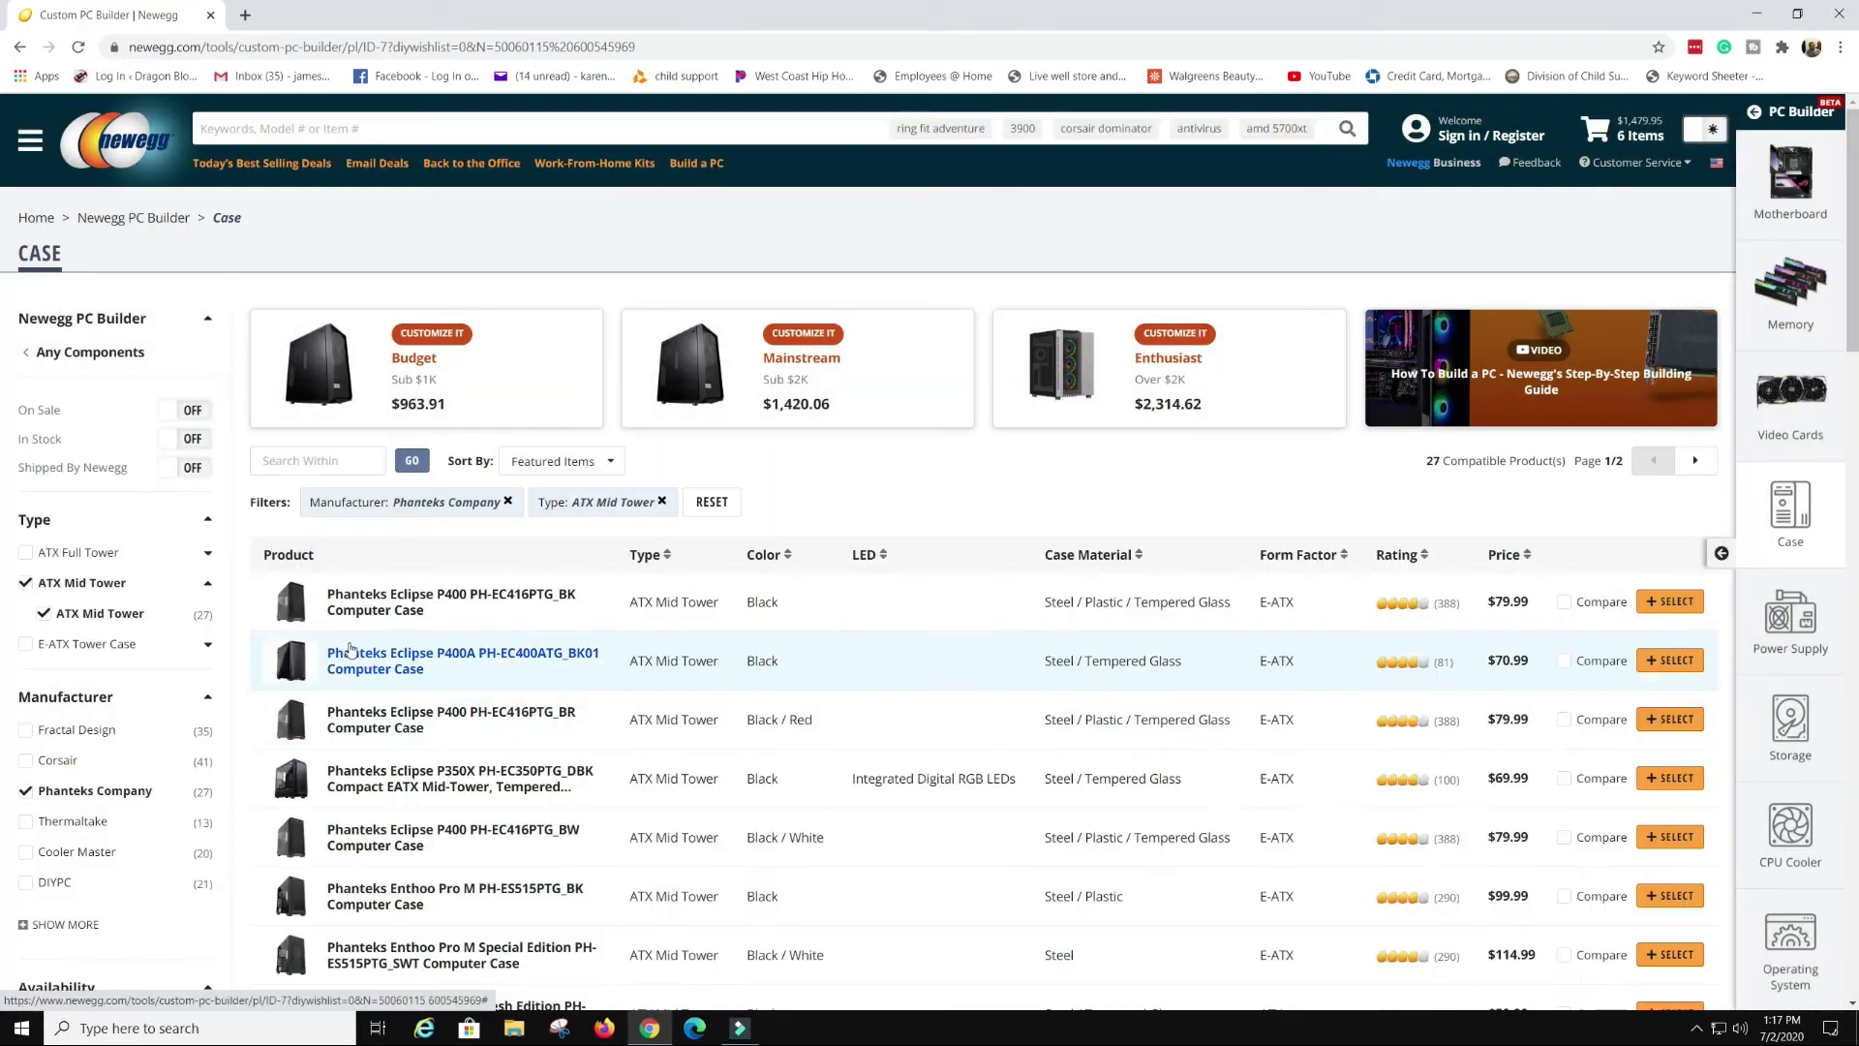
Find the black Phanteks Enthoo Evolv X PH-ES518XTG_DBK01 among the mid tower cases and add it to the build
{"action": "scroll", "coordinate": [656, 622], "scroll_direction": "down", "scroll_amount": 3}
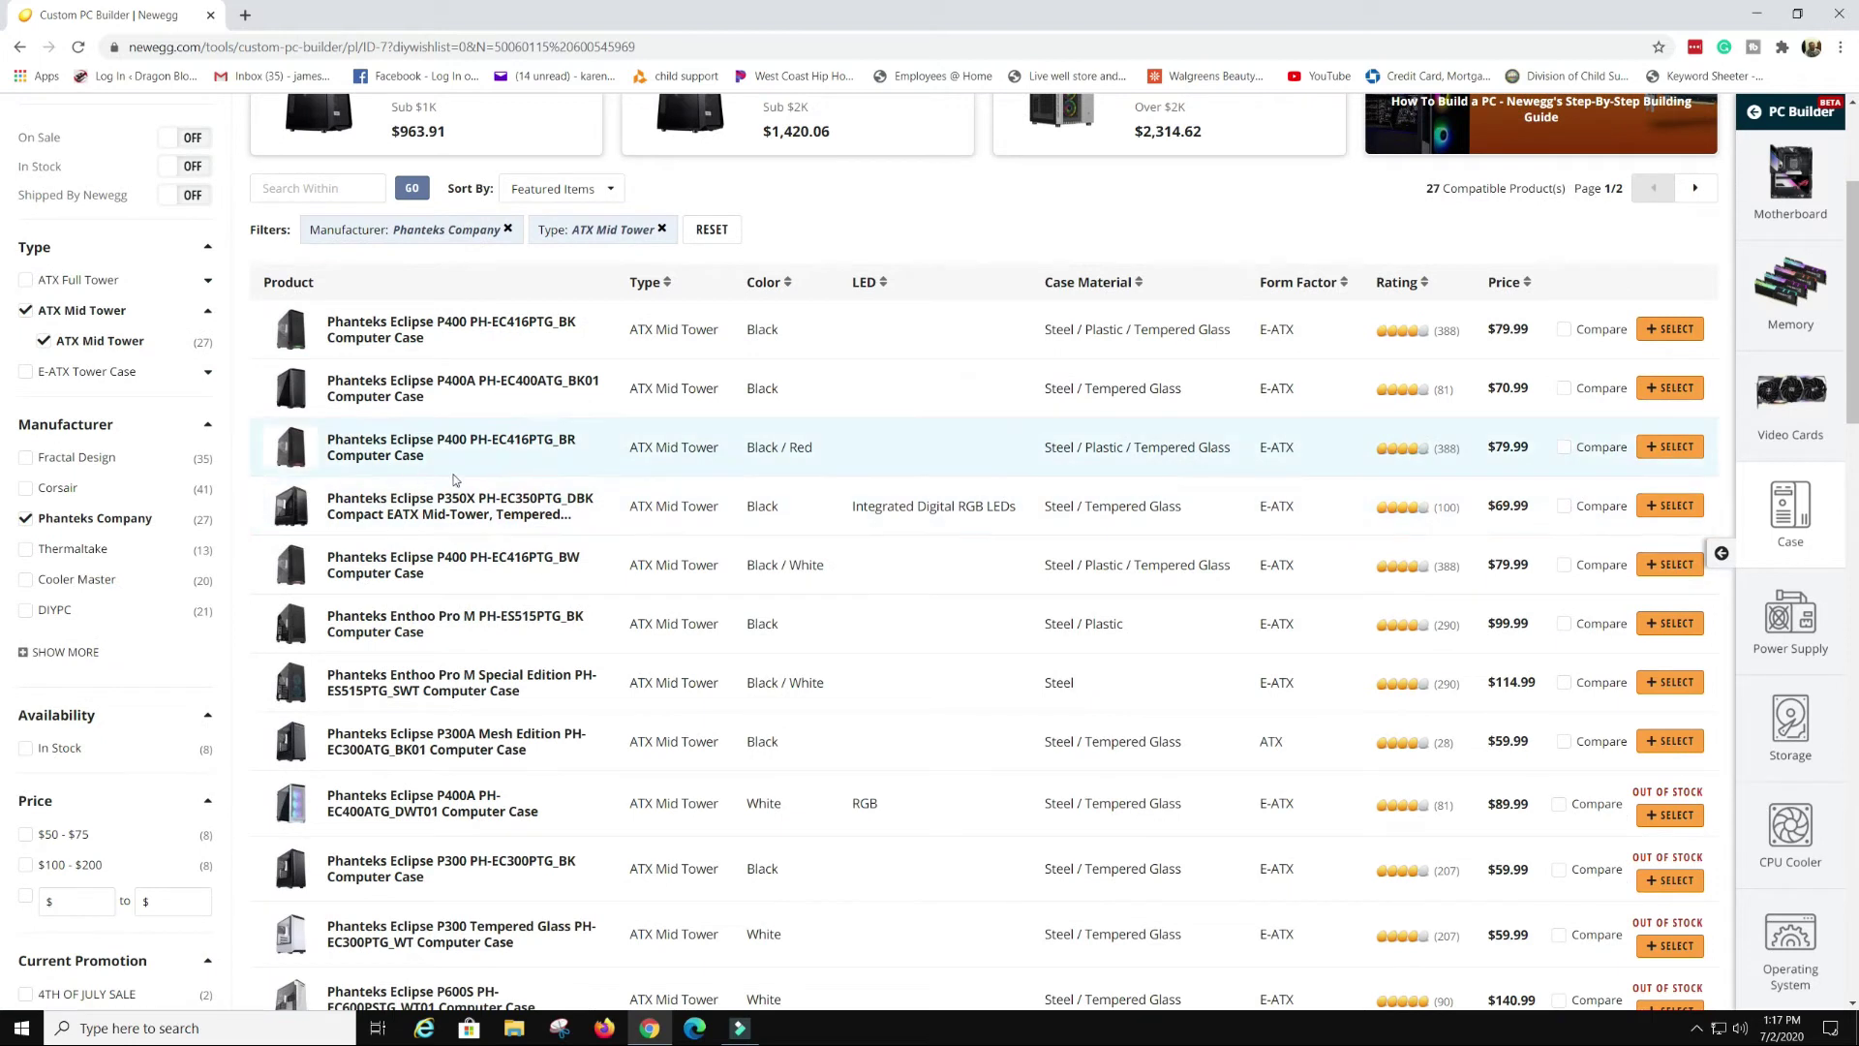
{"action": "scroll", "coordinate": [547, 465], "scroll_direction": "down", "scroll_amount": 2}
{"action": "scroll", "coordinate": [543, 571], "scroll_direction": "down", "scroll_amount": 2}
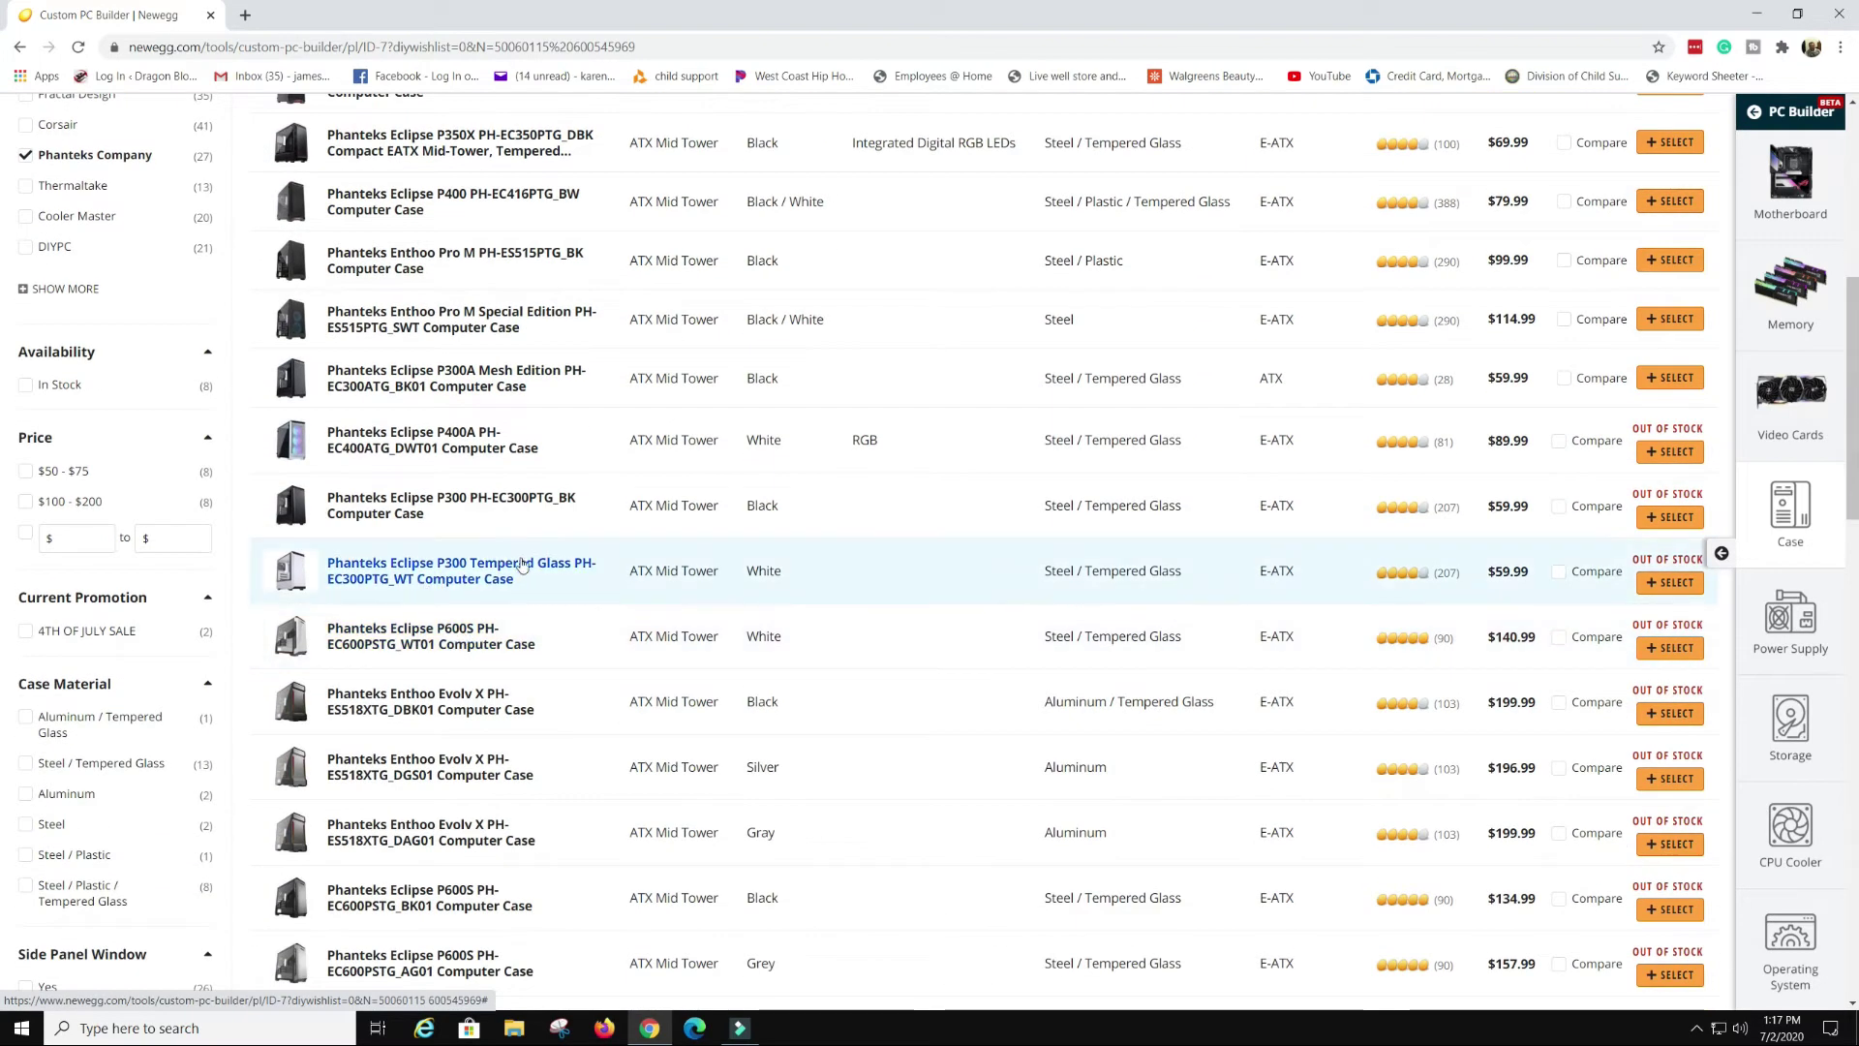
{"action": "scroll", "coordinate": [530, 571], "scroll_direction": "down", "scroll_amount": 2}
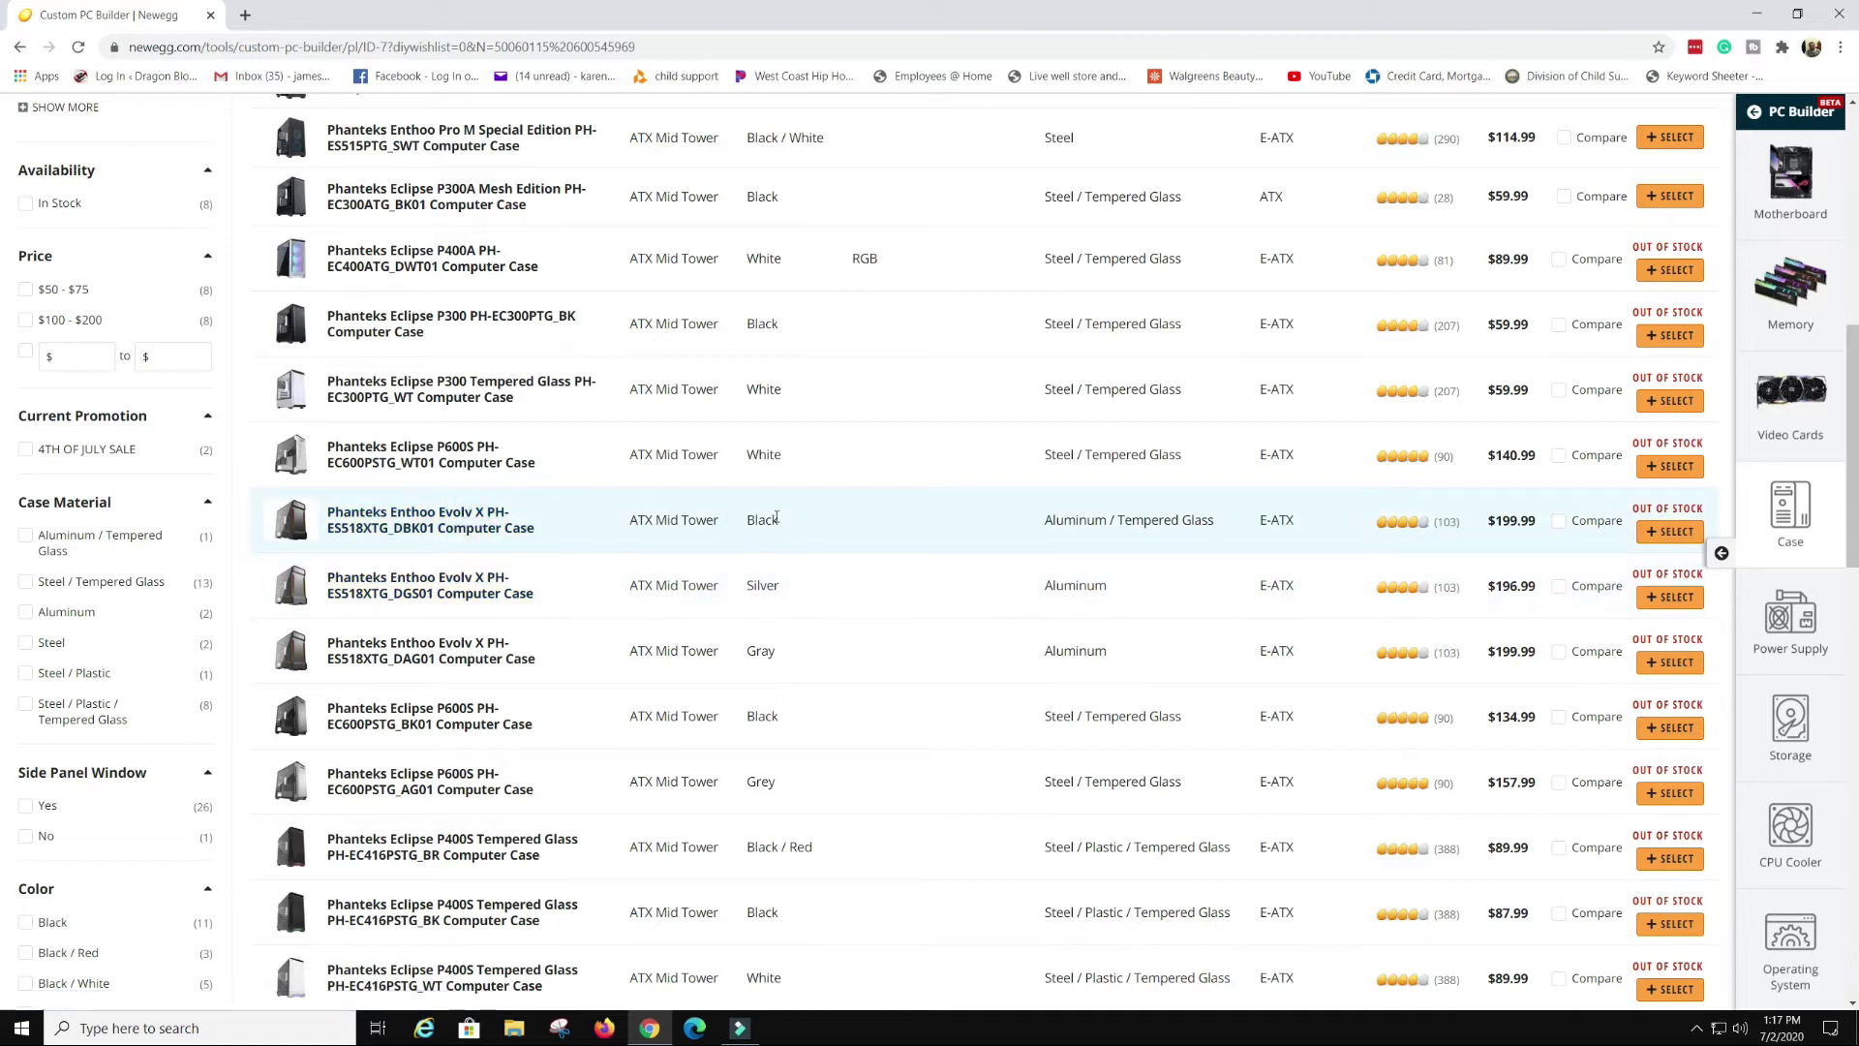
{"action": "left_click", "coordinate": [1670, 534]}
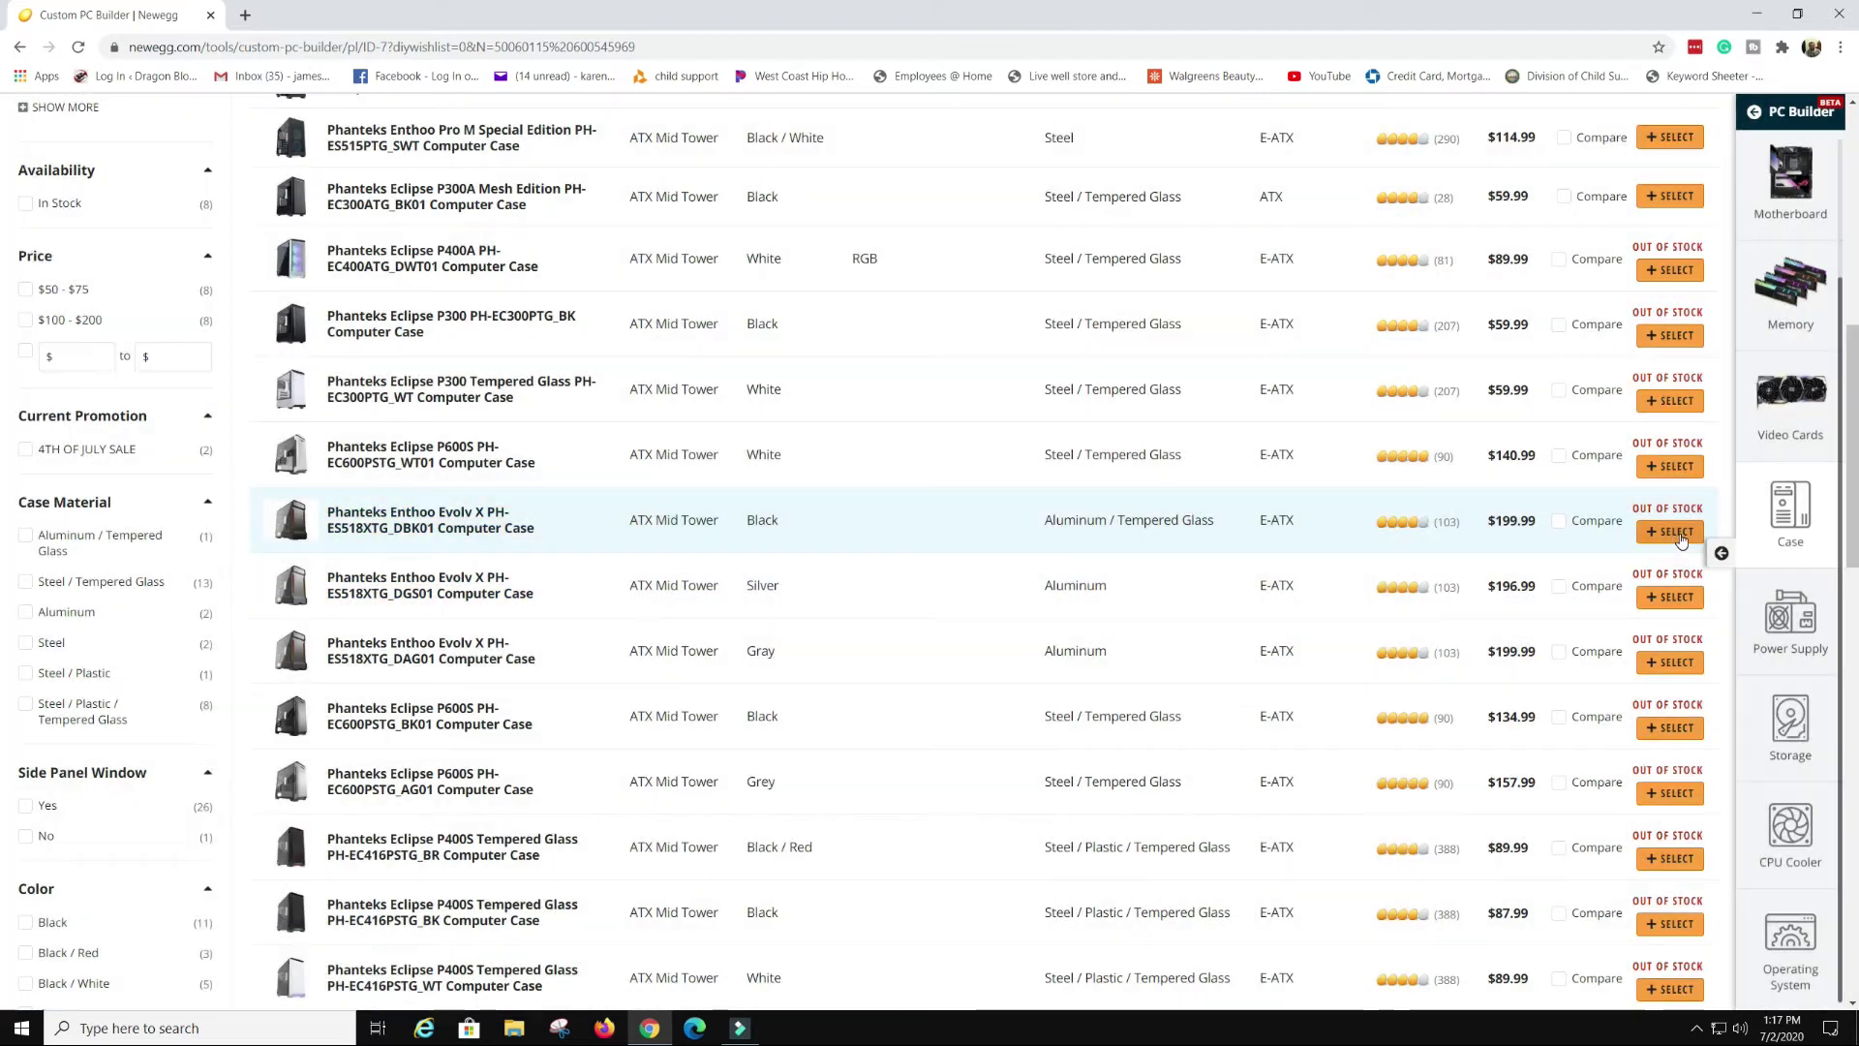
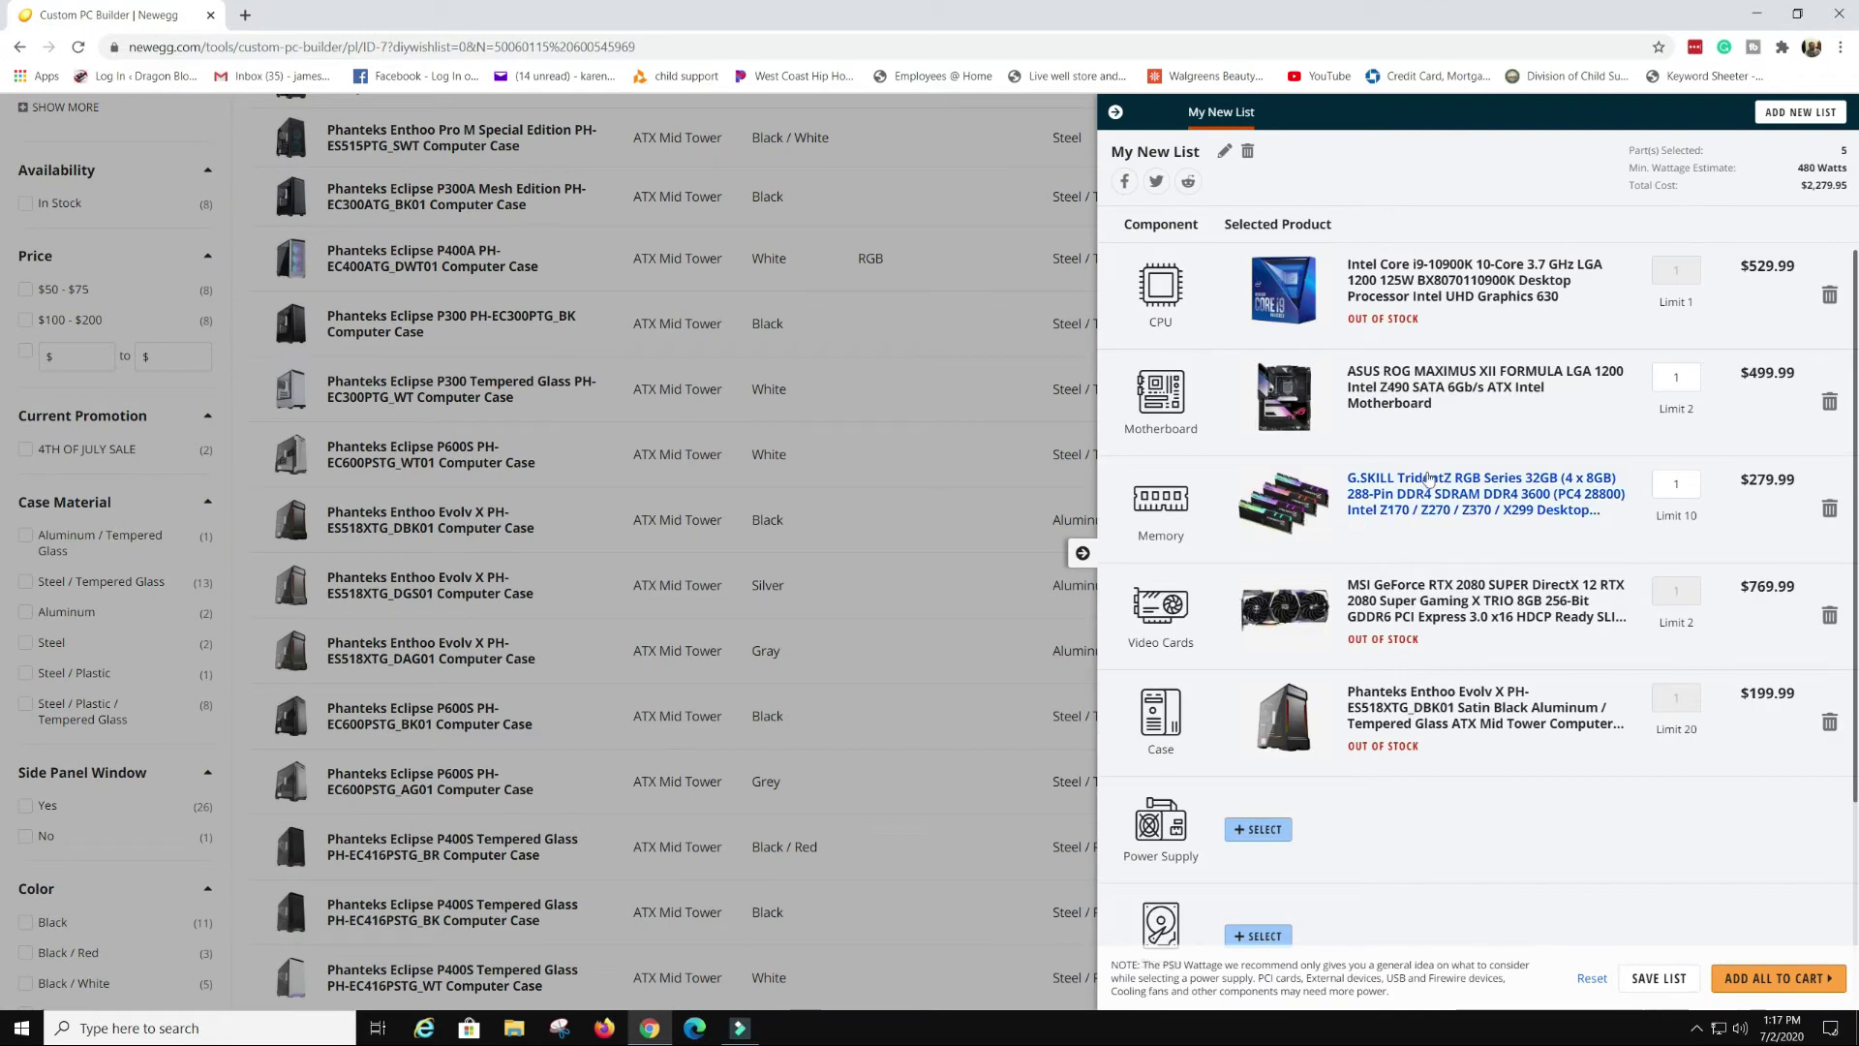
Open the power supply selection for the build and filter the compatible units to Full Modular
{"action": "scroll", "coordinate": [1350, 738], "scroll_direction": "down", "scroll_amount": 4}
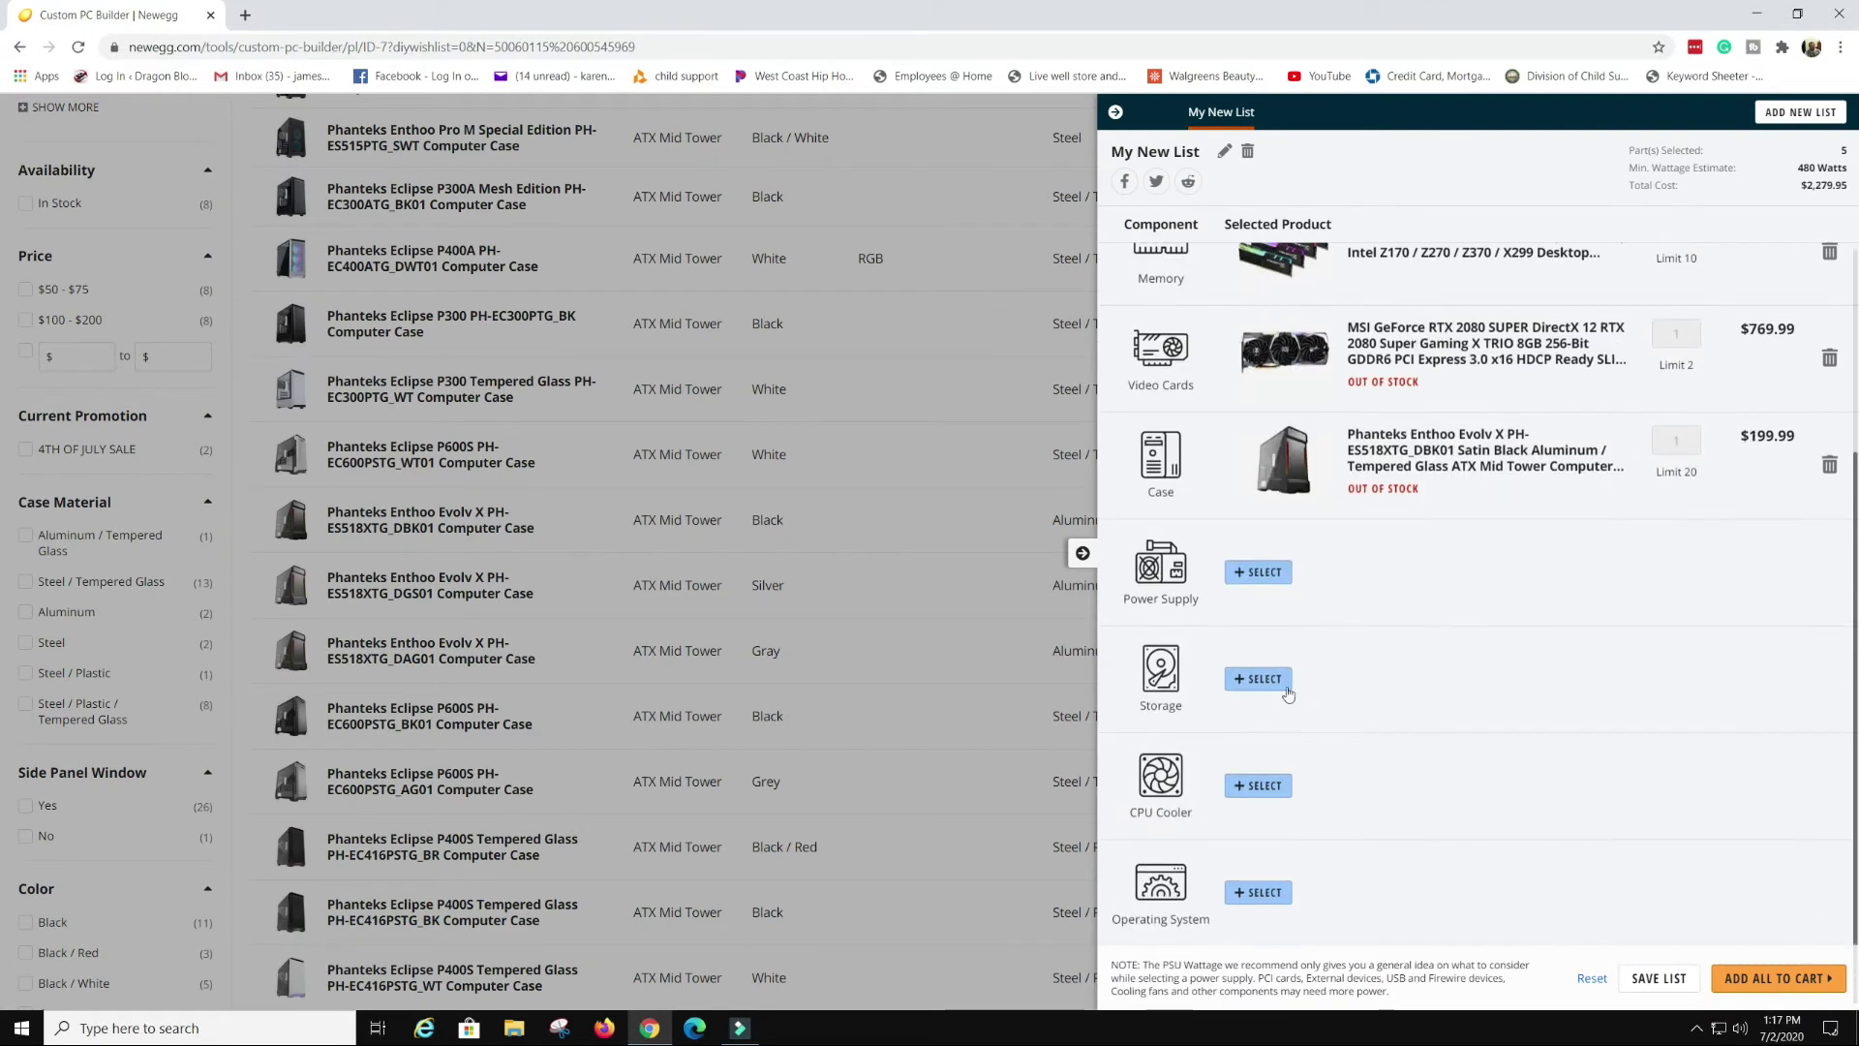
{"action": "left_click", "coordinate": [1259, 572]}
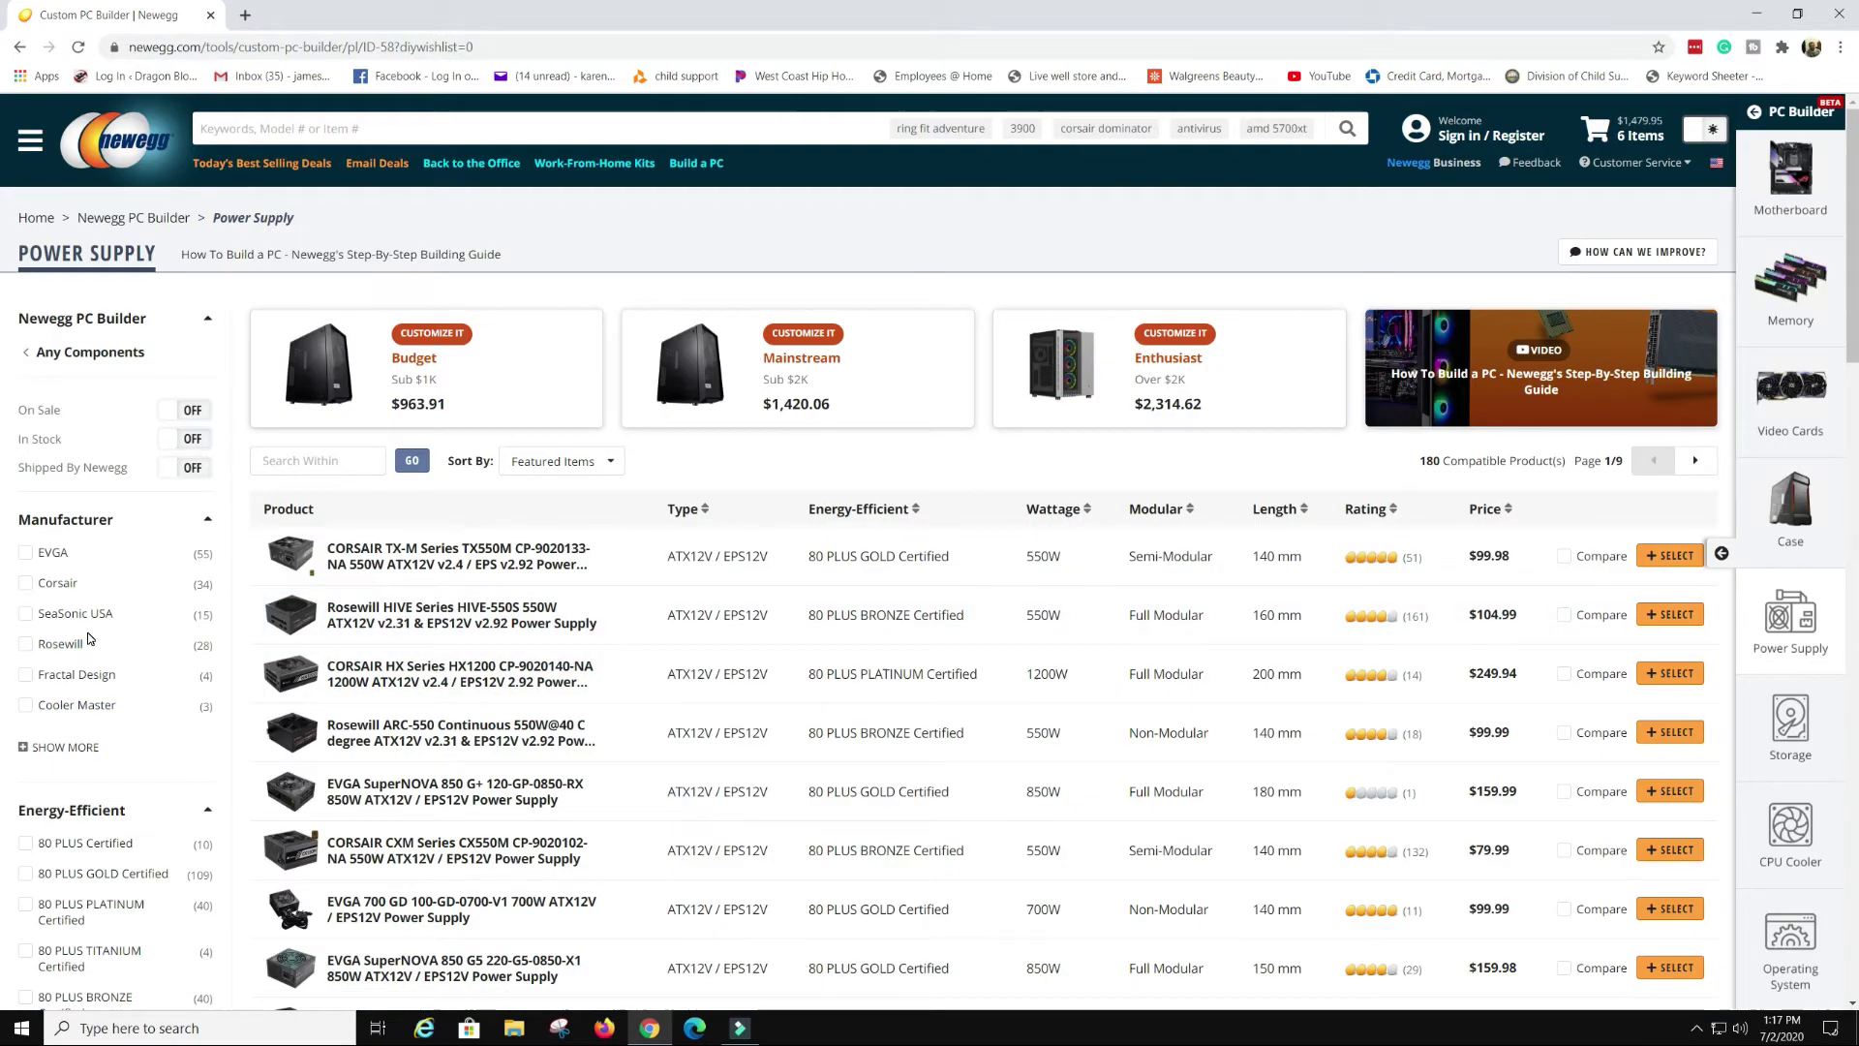
{"action": "scroll", "coordinate": [81, 724], "scroll_direction": "down", "scroll_amount": 3}
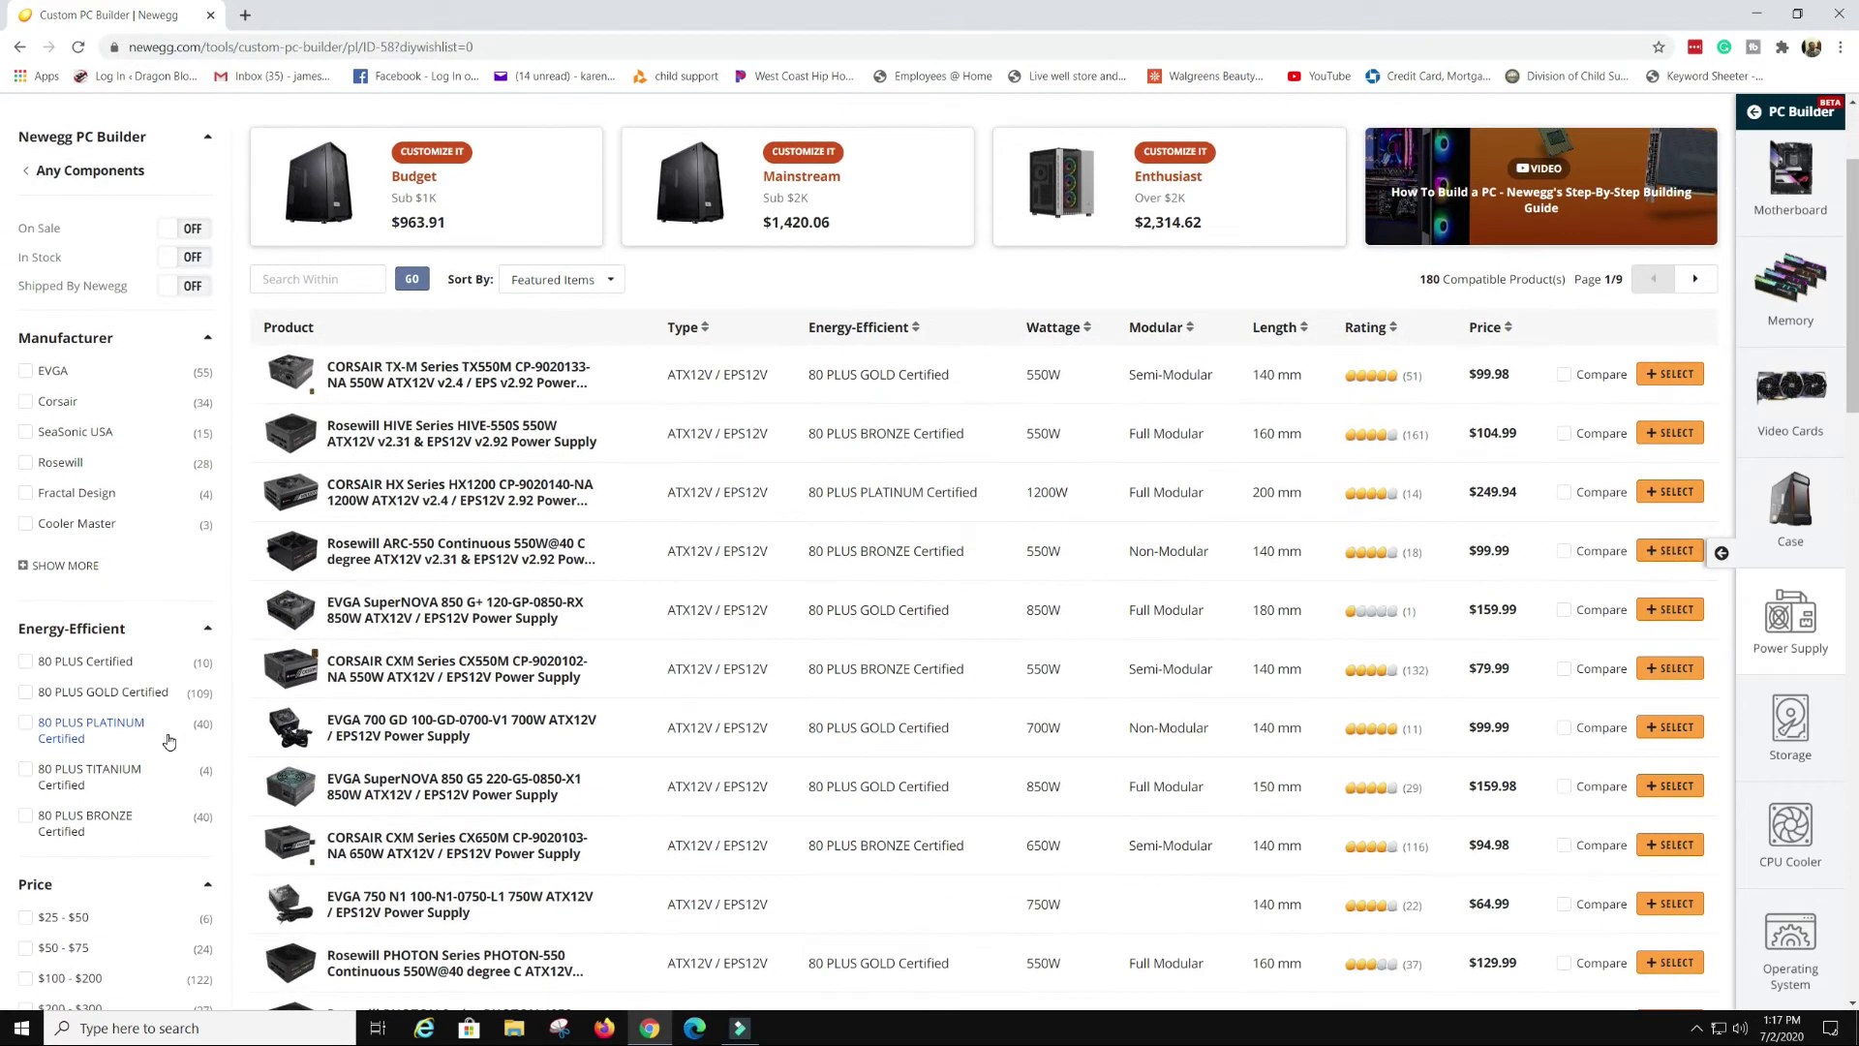
{"action": "scroll", "coordinate": [137, 714], "scroll_direction": "down", "scroll_amount": 9}
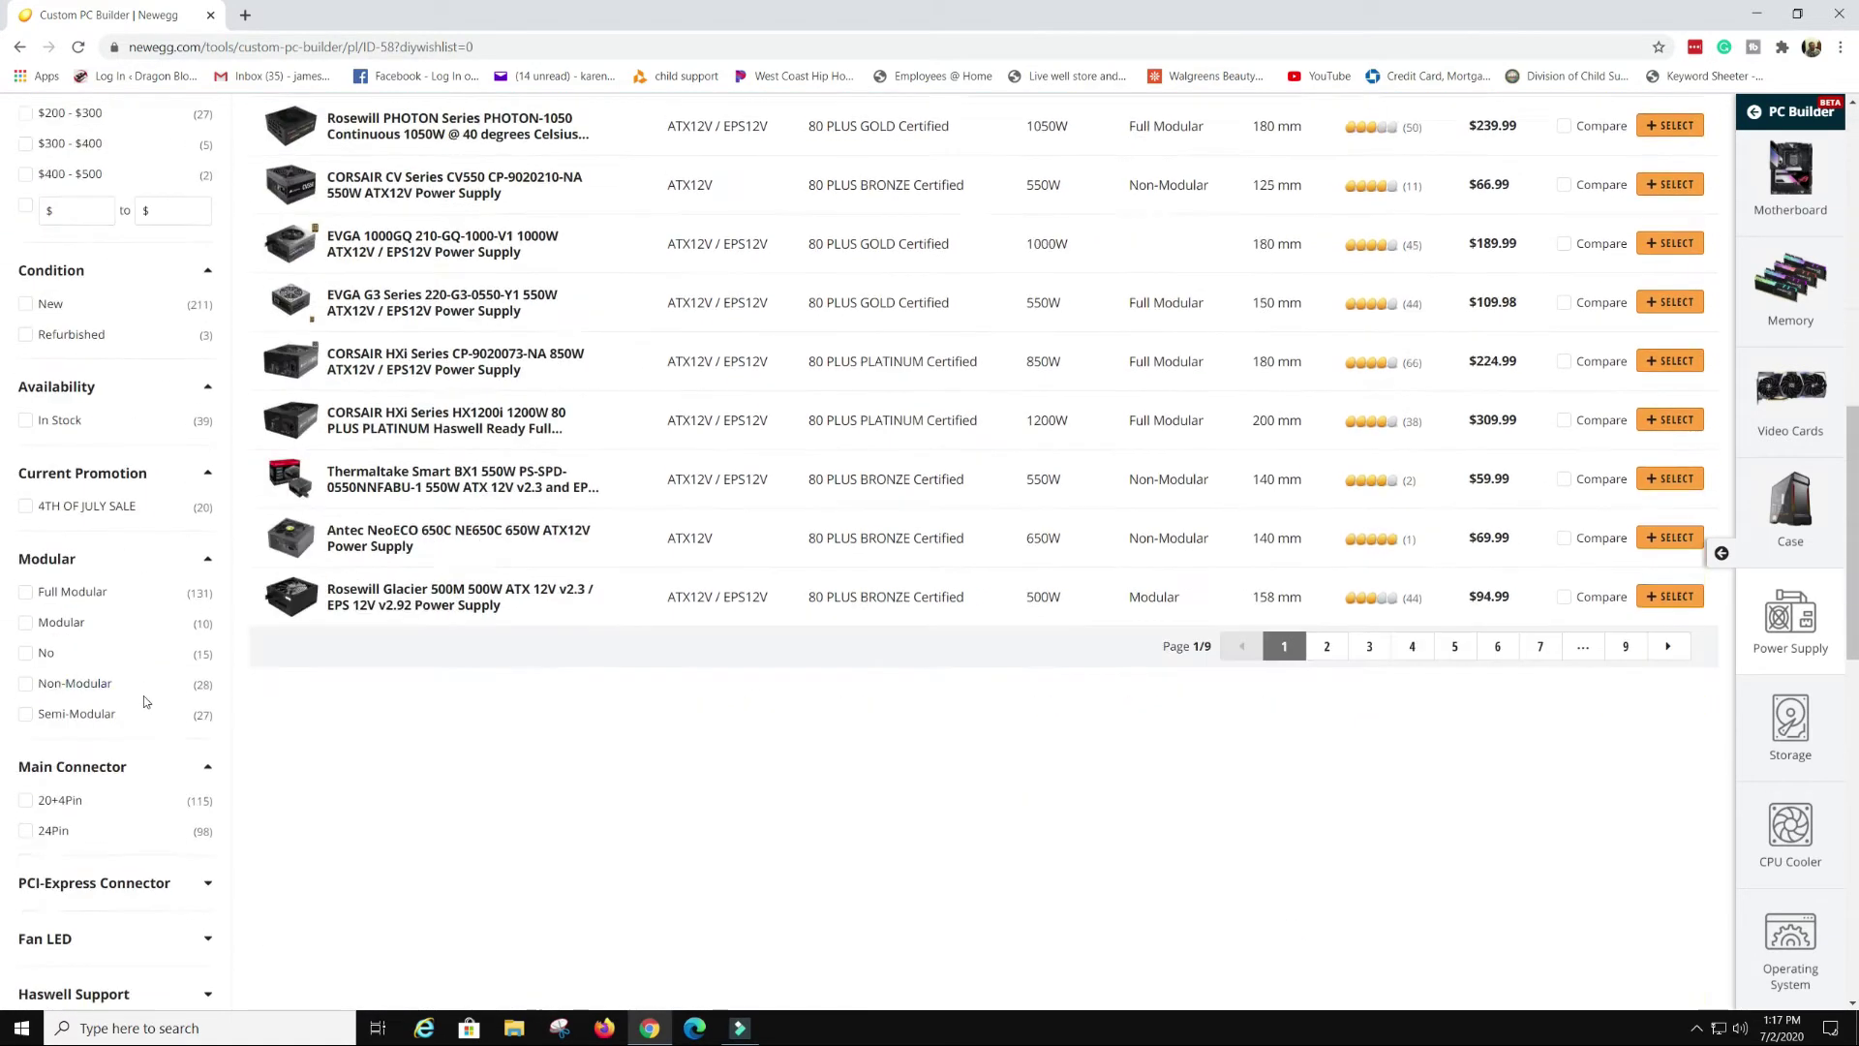
{"action": "scroll", "coordinate": [116, 513], "scroll_direction": "down", "scroll_amount": 1}
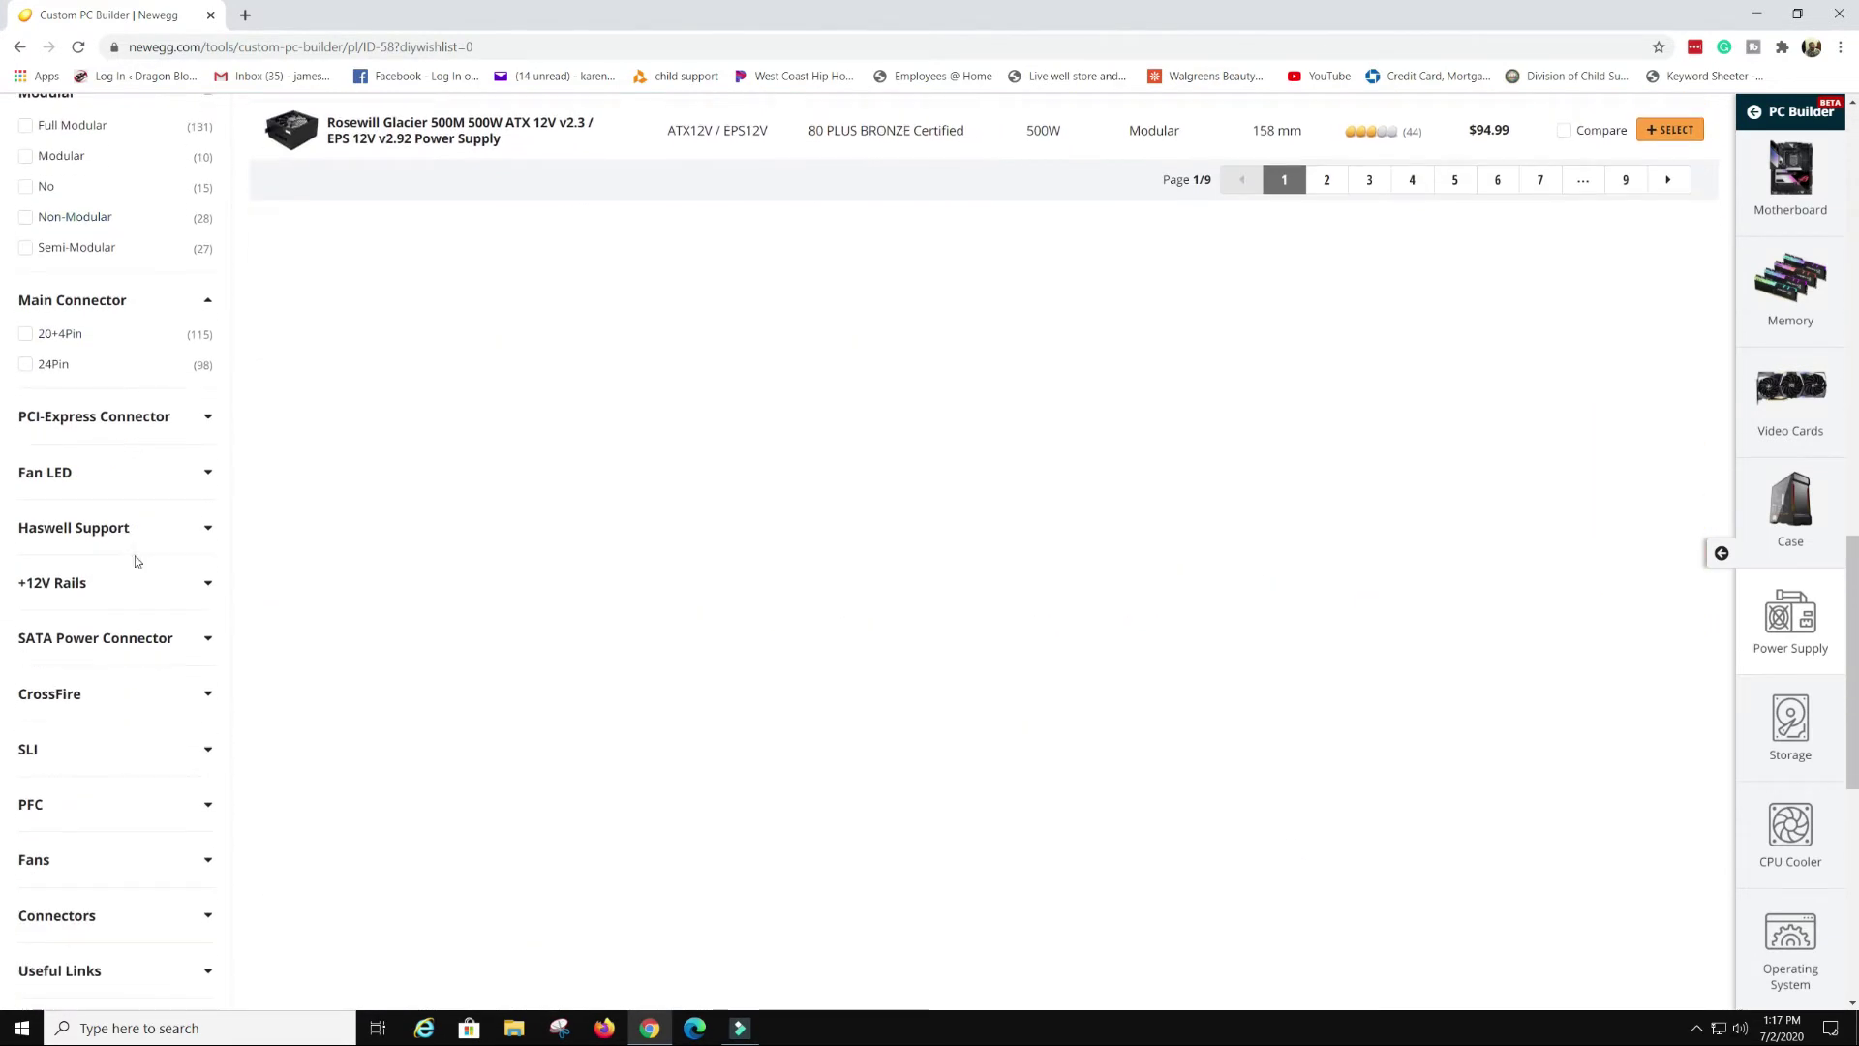
{"action": "scroll", "coordinate": [112, 689], "scroll_direction": "down", "scroll_amount": 3}
{"action": "scroll", "coordinate": [174, 701], "scroll_direction": "up", "scroll_amount": 4}
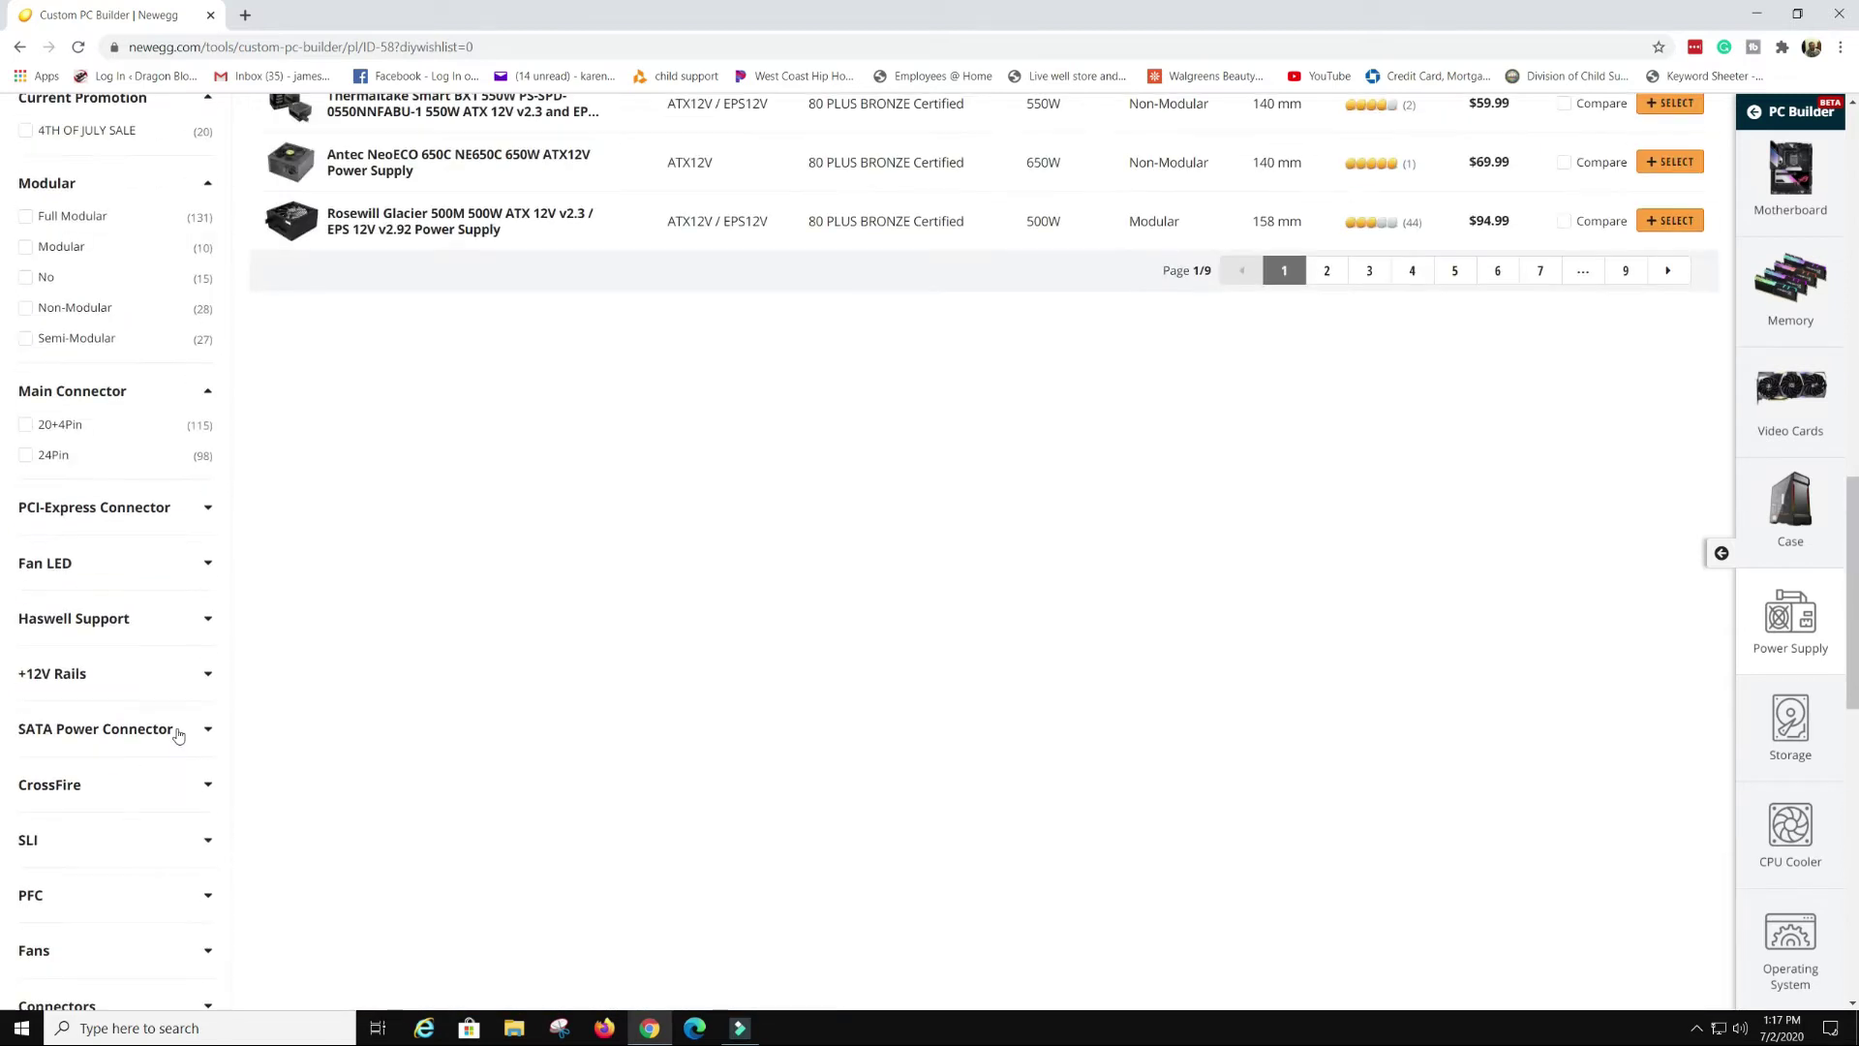
{"action": "scroll", "coordinate": [145, 648], "scroll_direction": "up", "scroll_amount": 3}
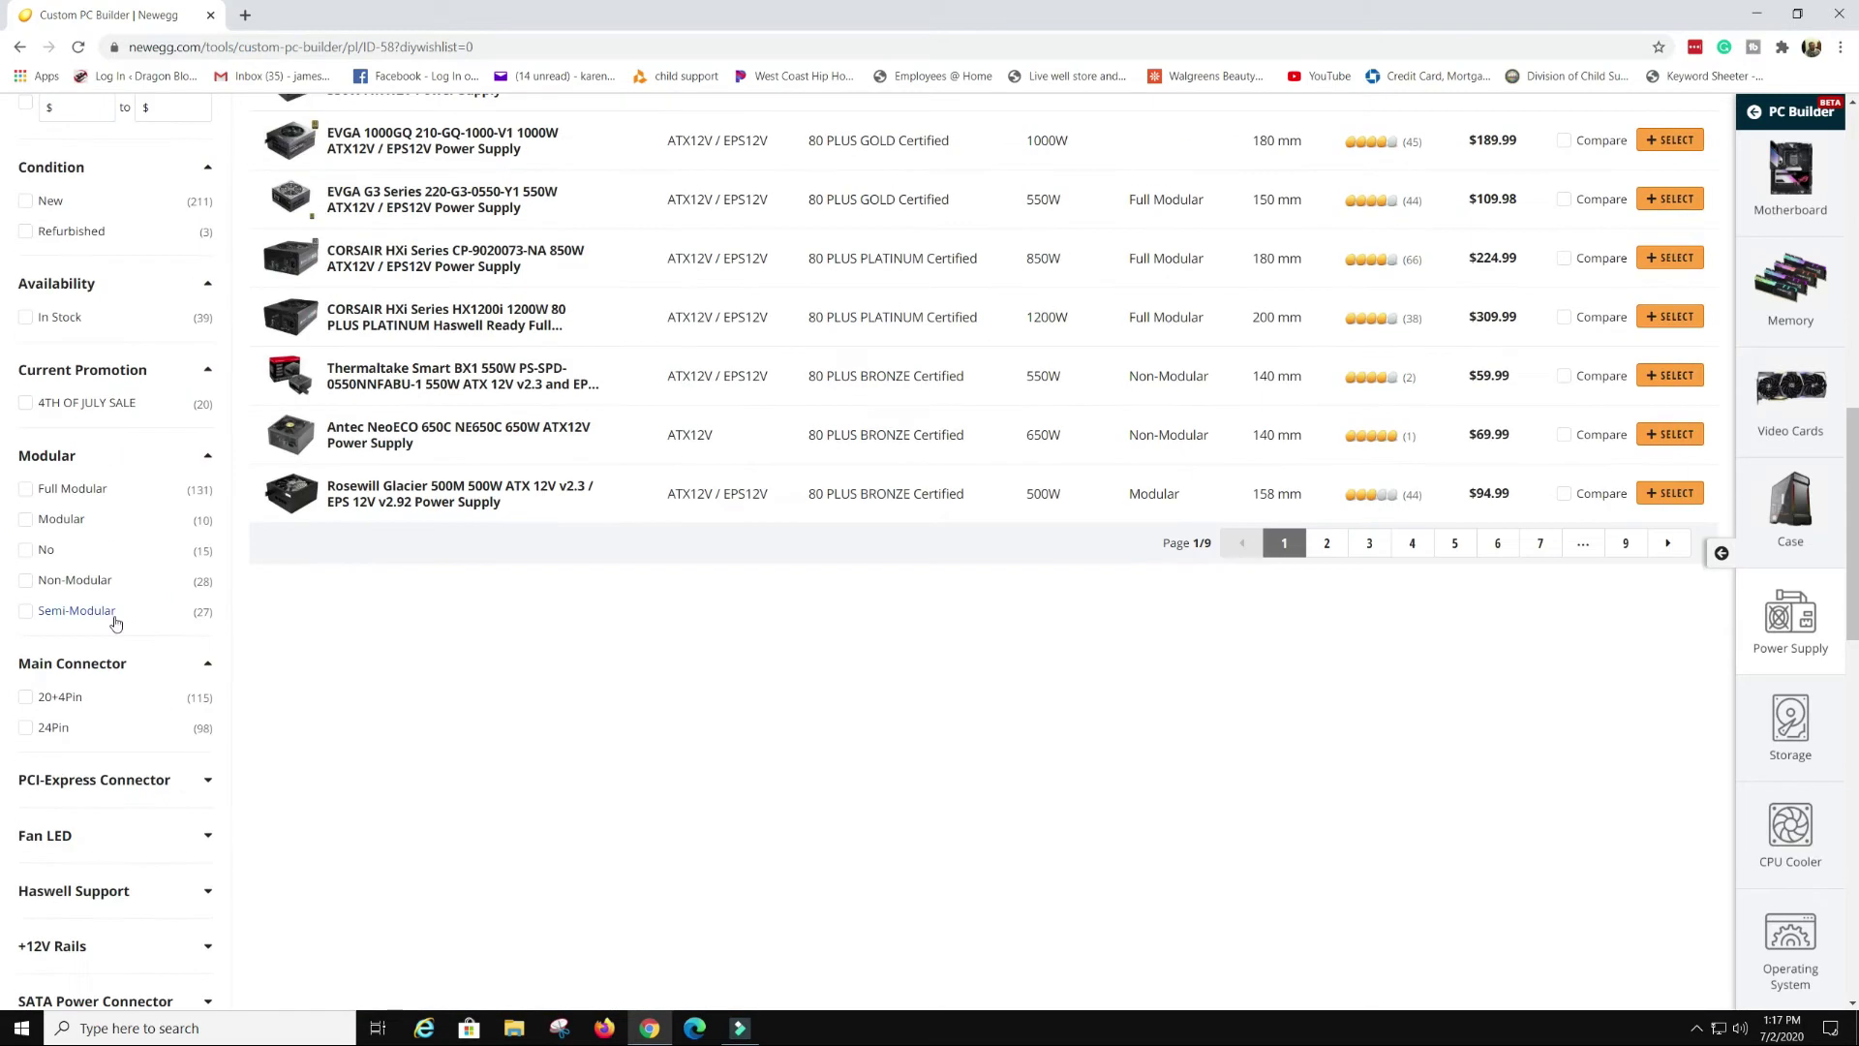
{"action": "scroll", "coordinate": [112, 720], "scroll_direction": "down", "scroll_amount": 1}
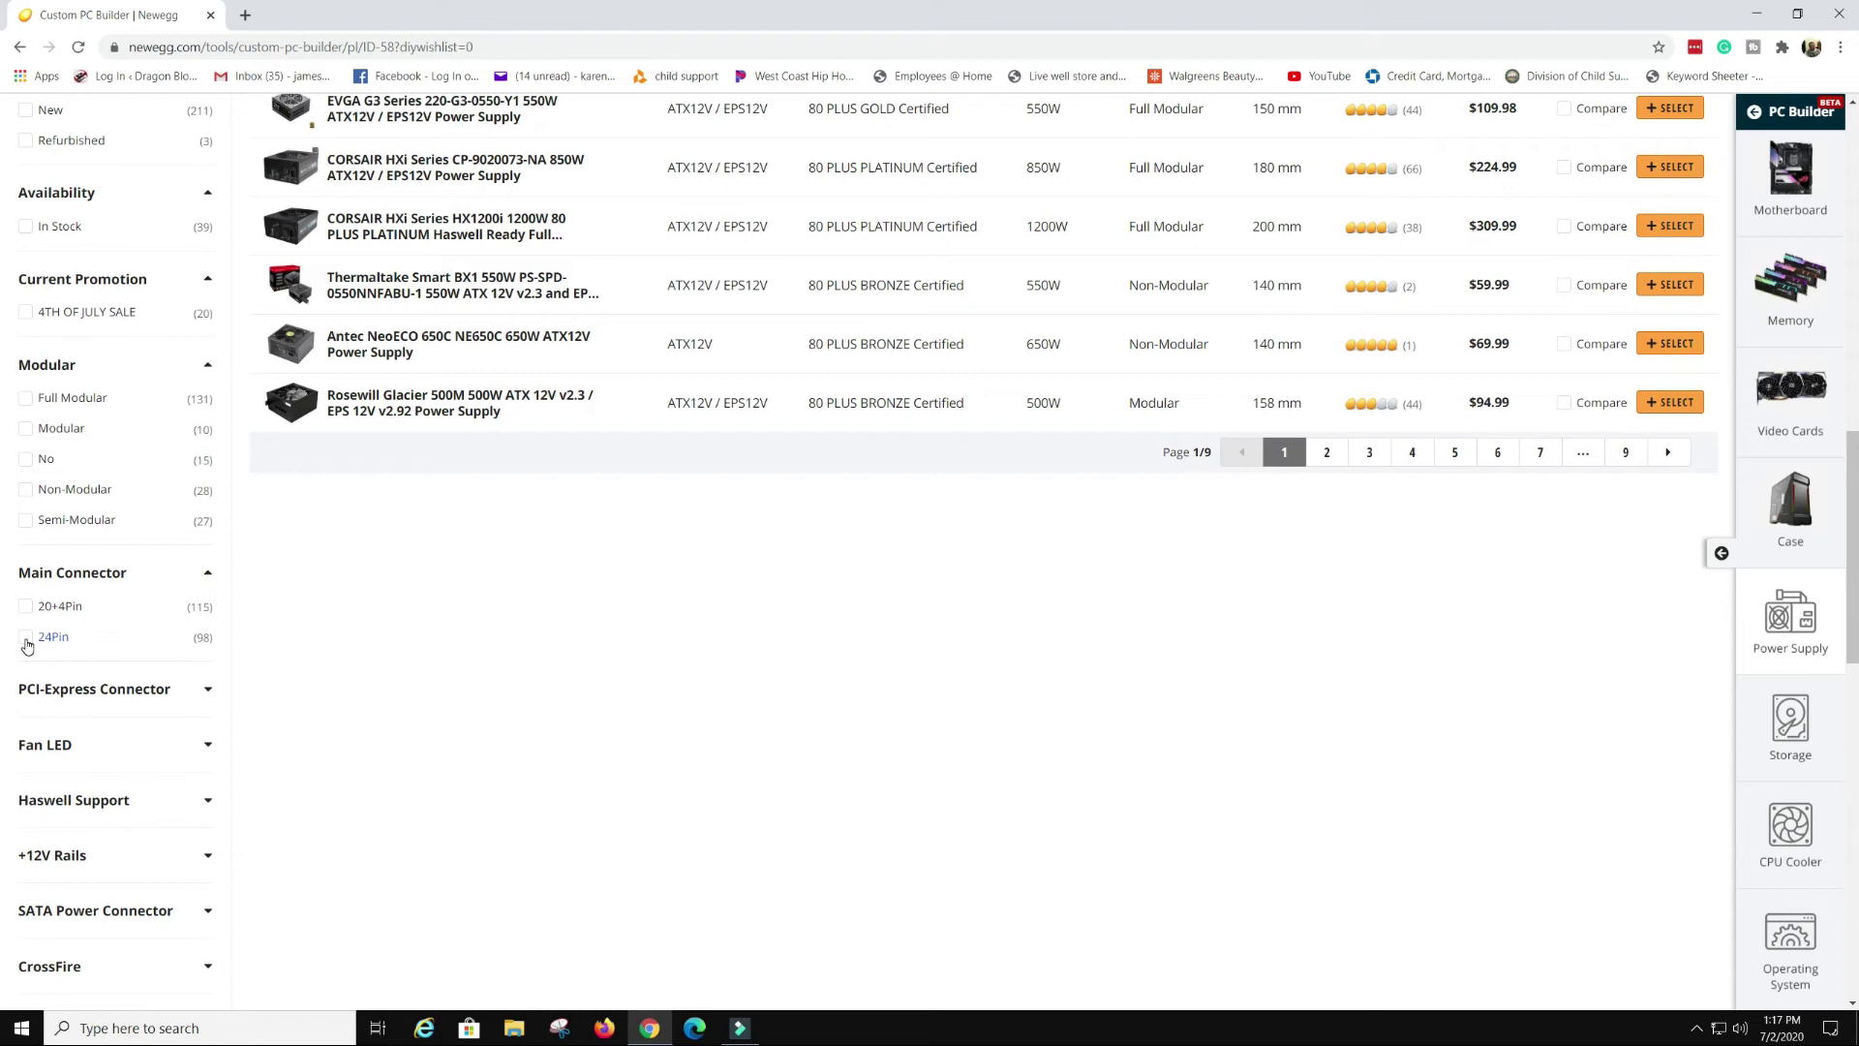
{"action": "scroll", "coordinate": [193, 697], "scroll_direction": "up", "scroll_amount": 3}
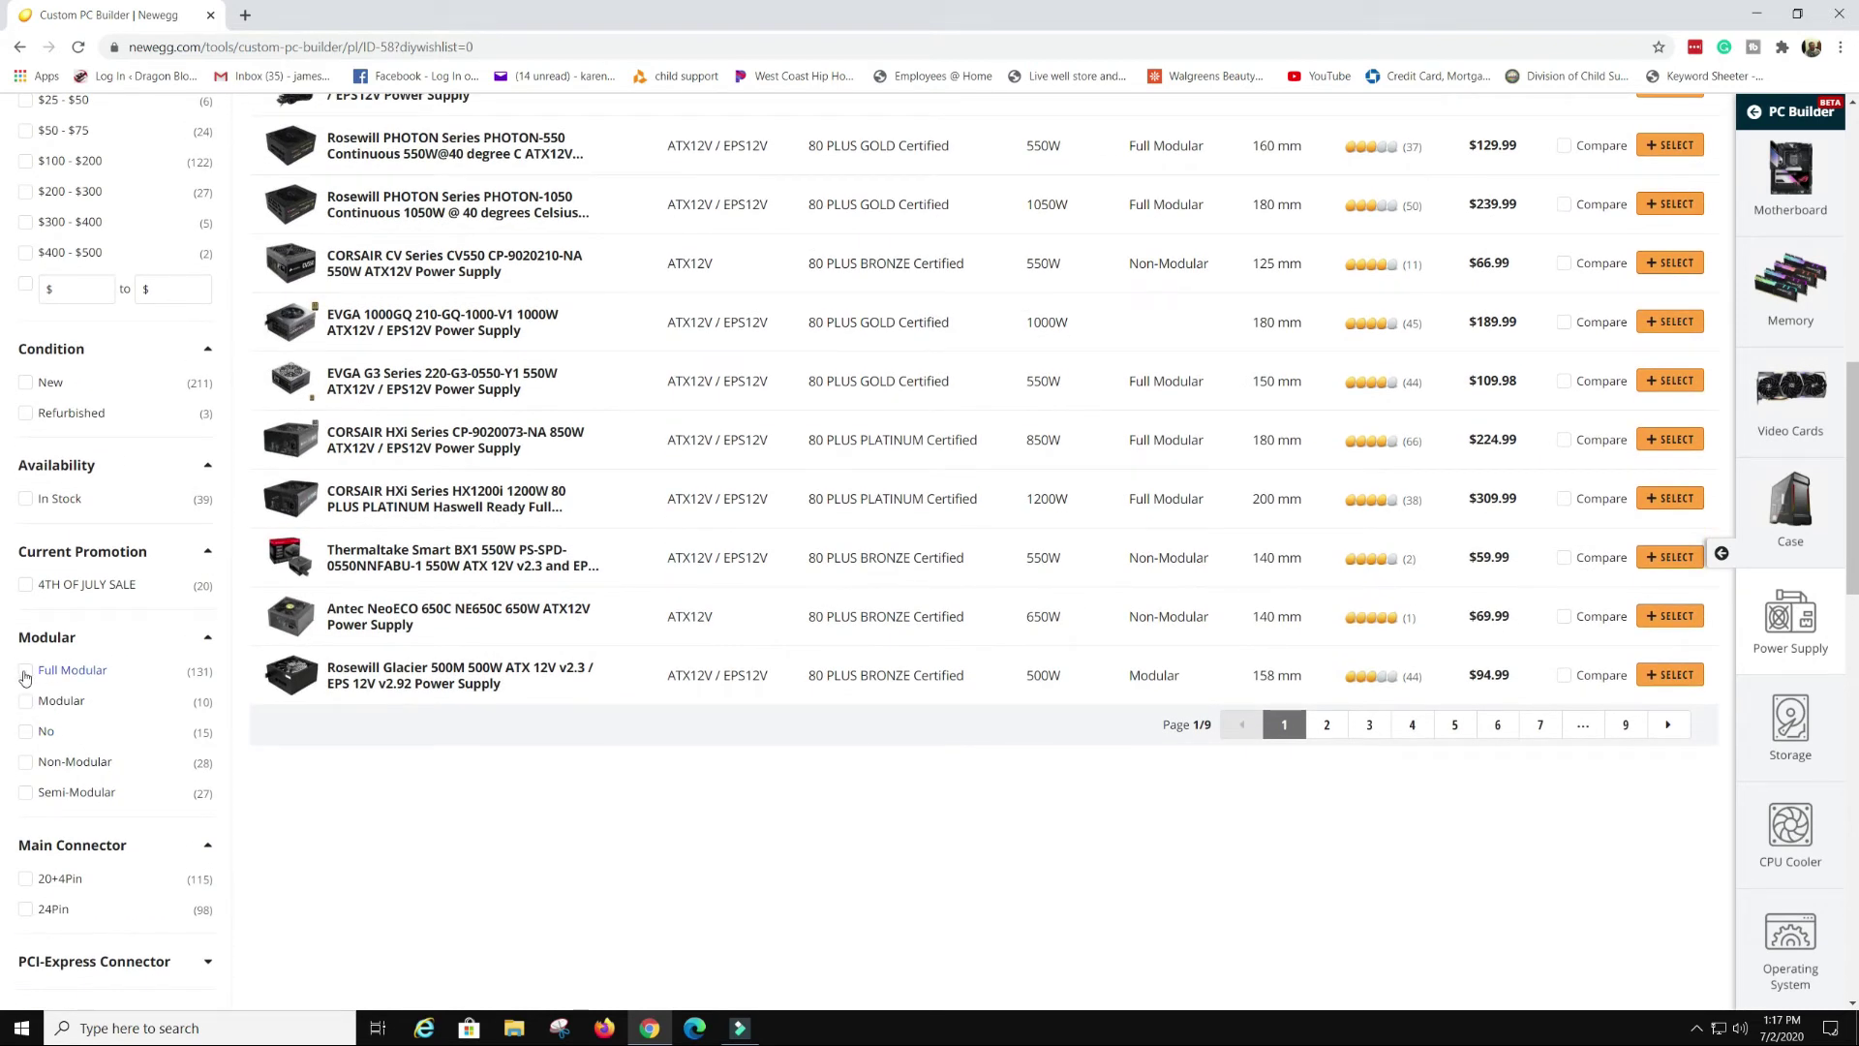
{"action": "left_click", "coordinate": [25, 676]}
{"action": "left_click", "coordinate": [178, 837]}
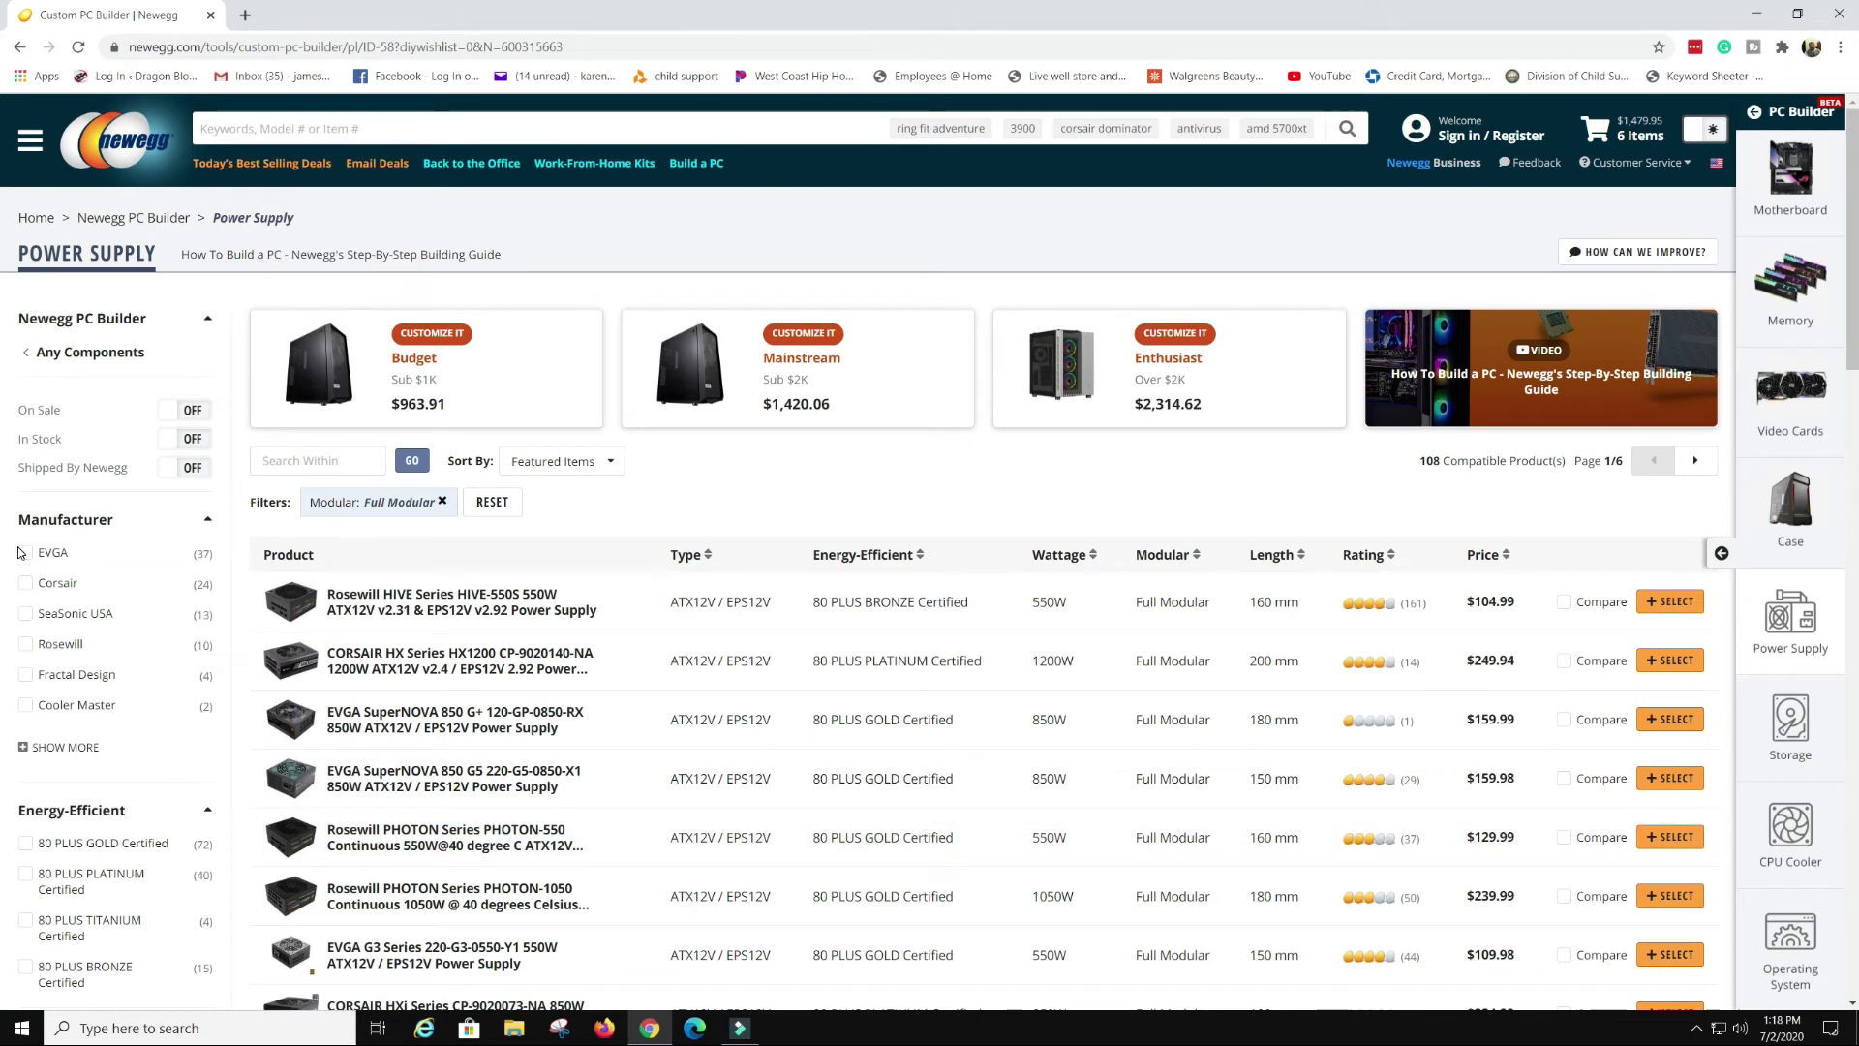
Narrow the full modular power supplies to manufacturer EVGA and 80 PLUS GOLD Certified efficiency
{"action": "left_click", "coordinate": [23, 552]}
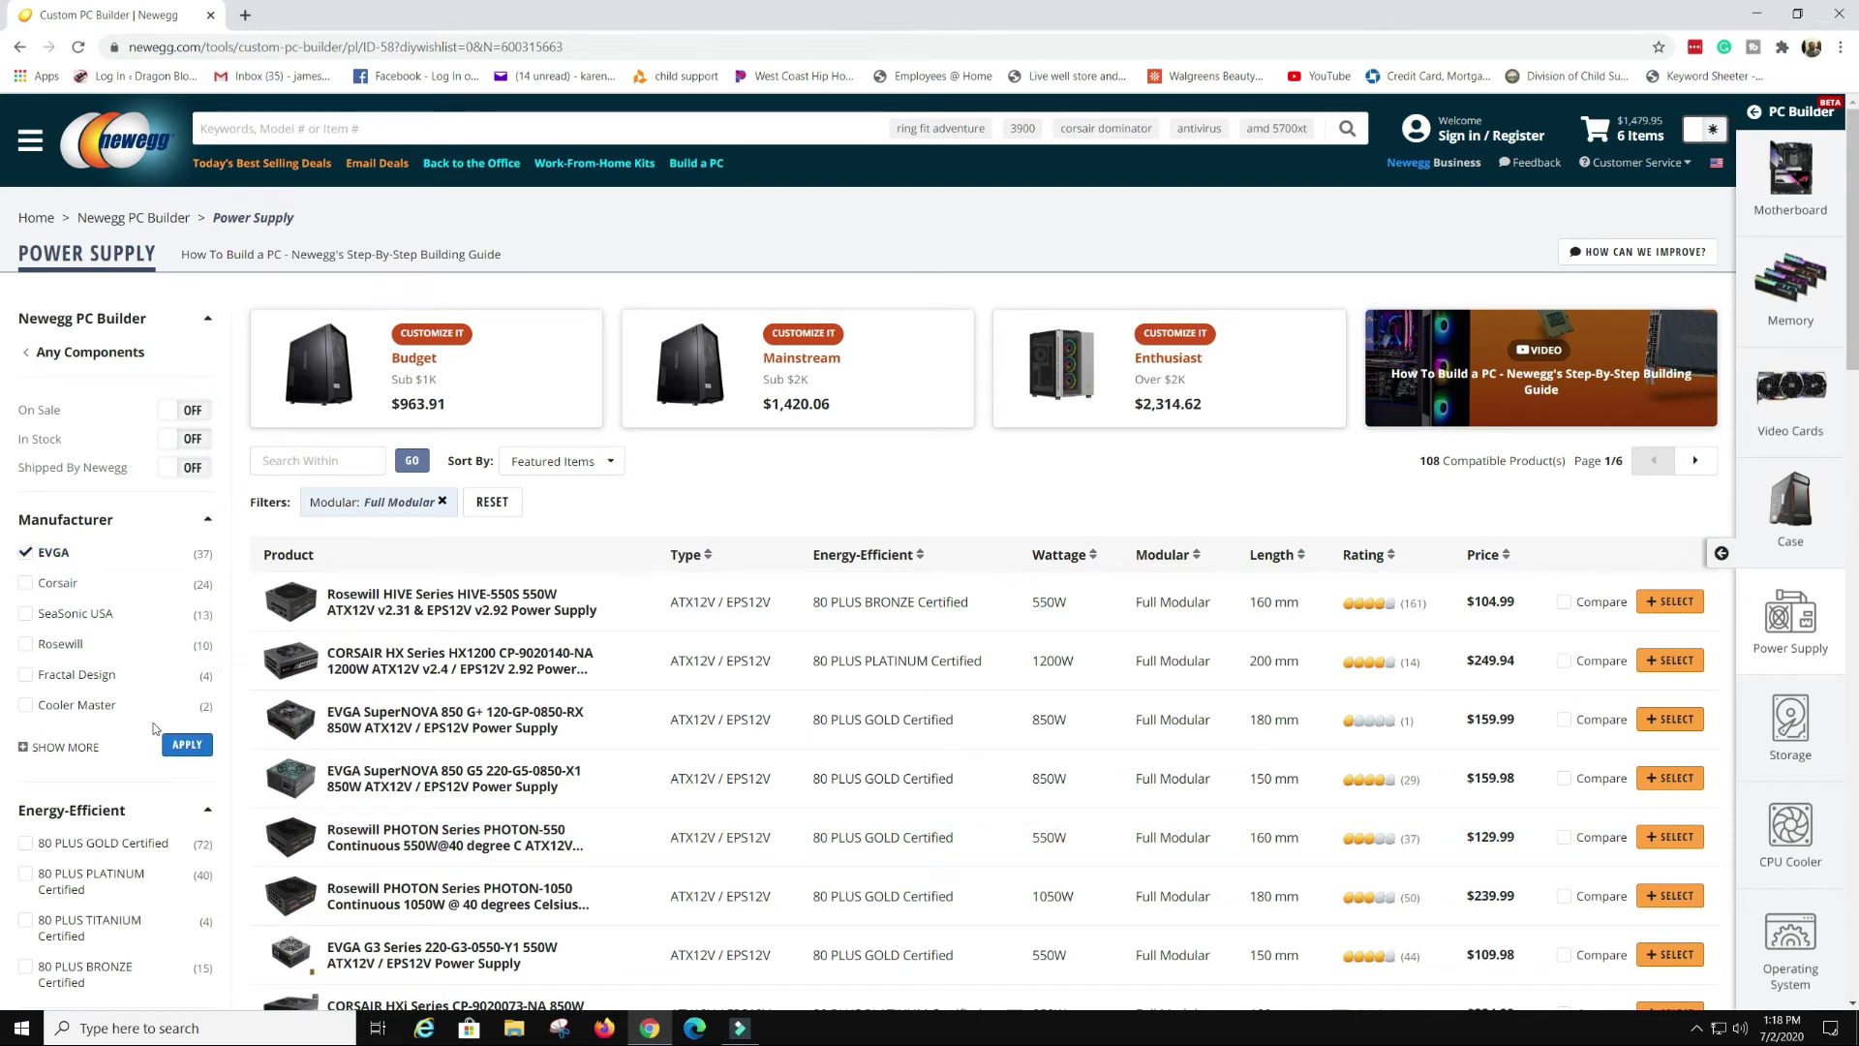
{"action": "left_click", "coordinate": [188, 745]}
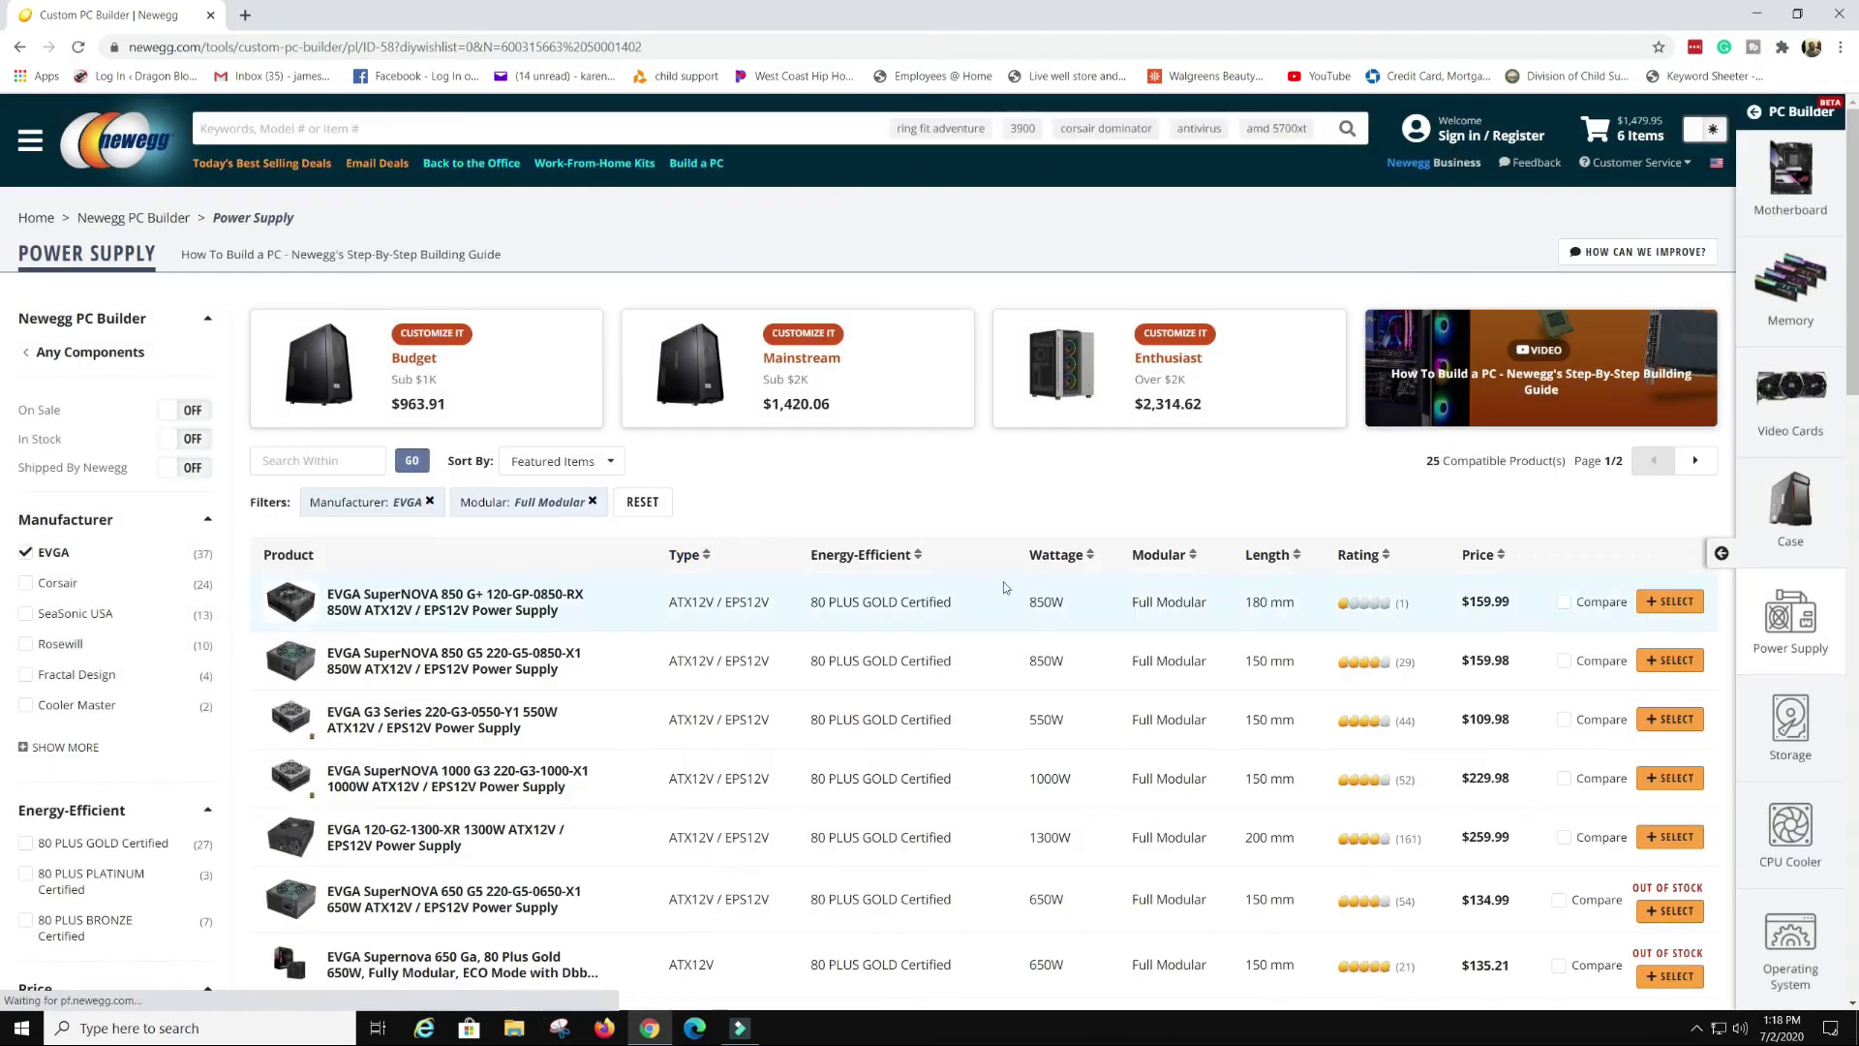
{"action": "scroll", "coordinate": [402, 601], "scroll_direction": "down", "scroll_amount": 2}
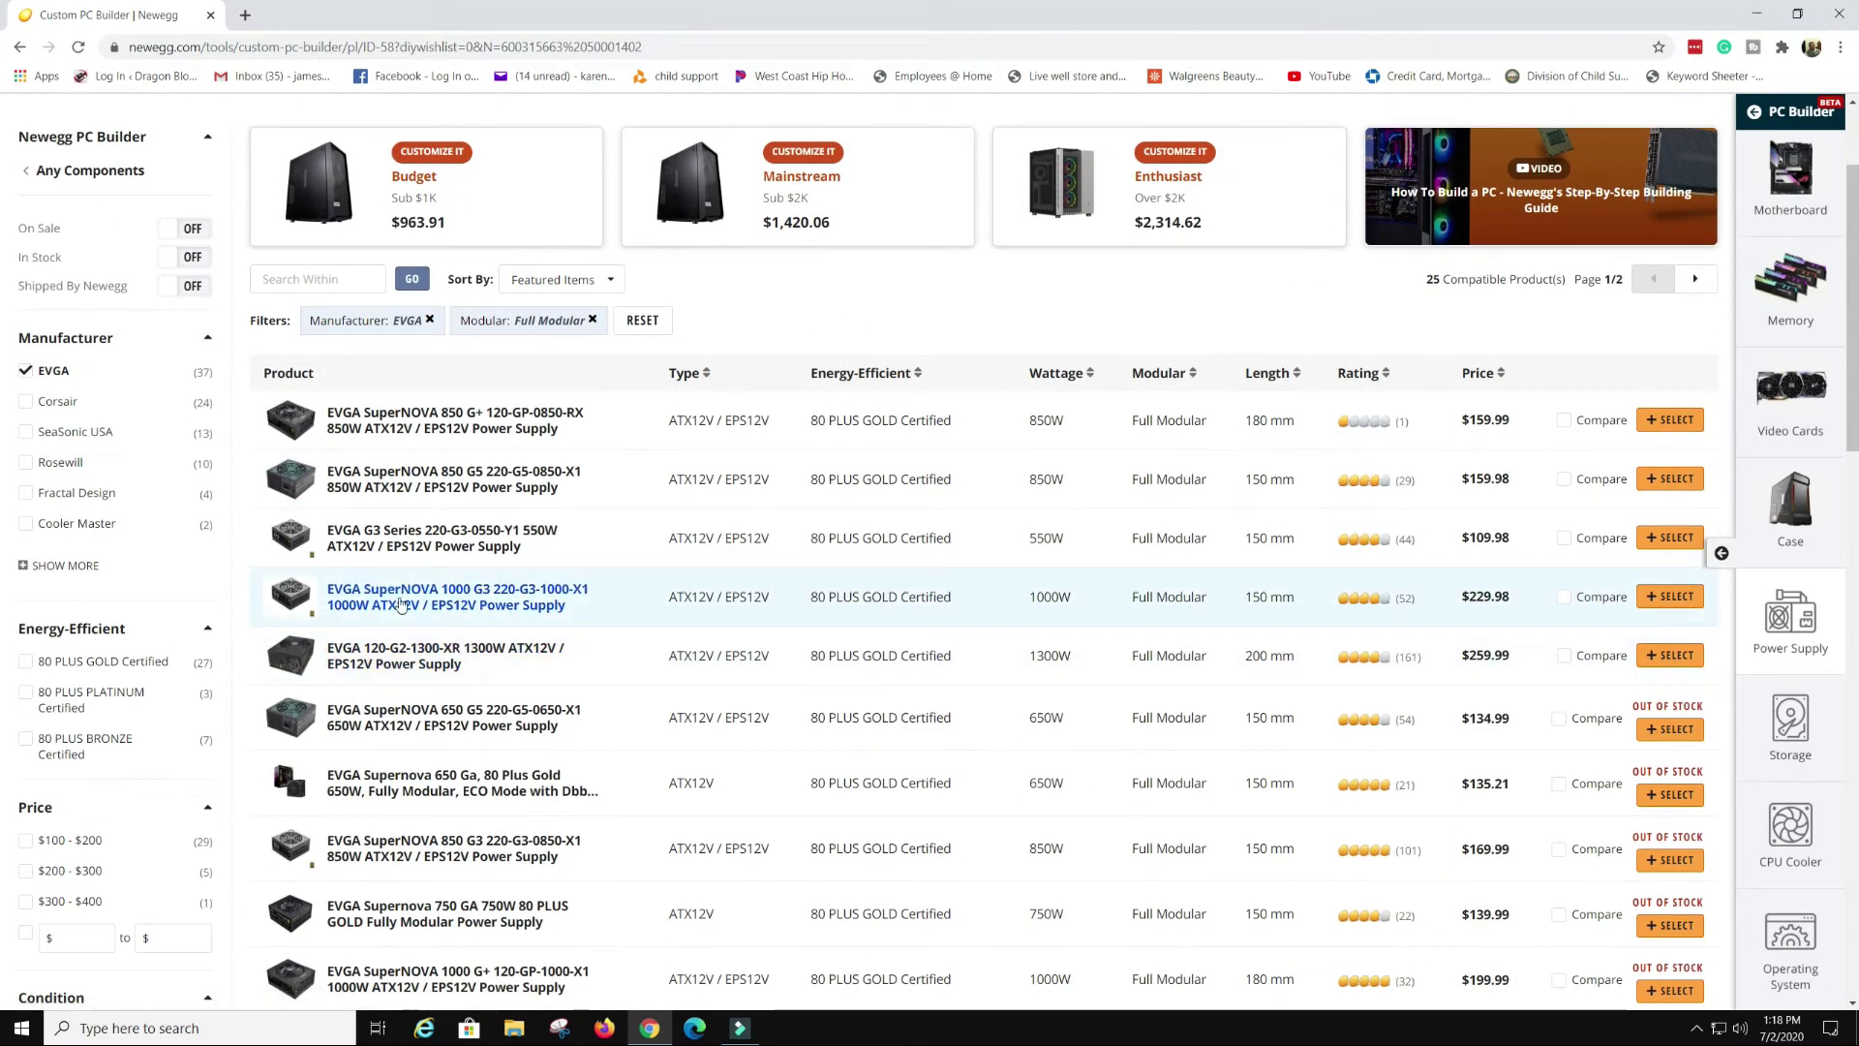
{"action": "scroll", "coordinate": [107, 634], "scroll_direction": "down", "scroll_amount": 1}
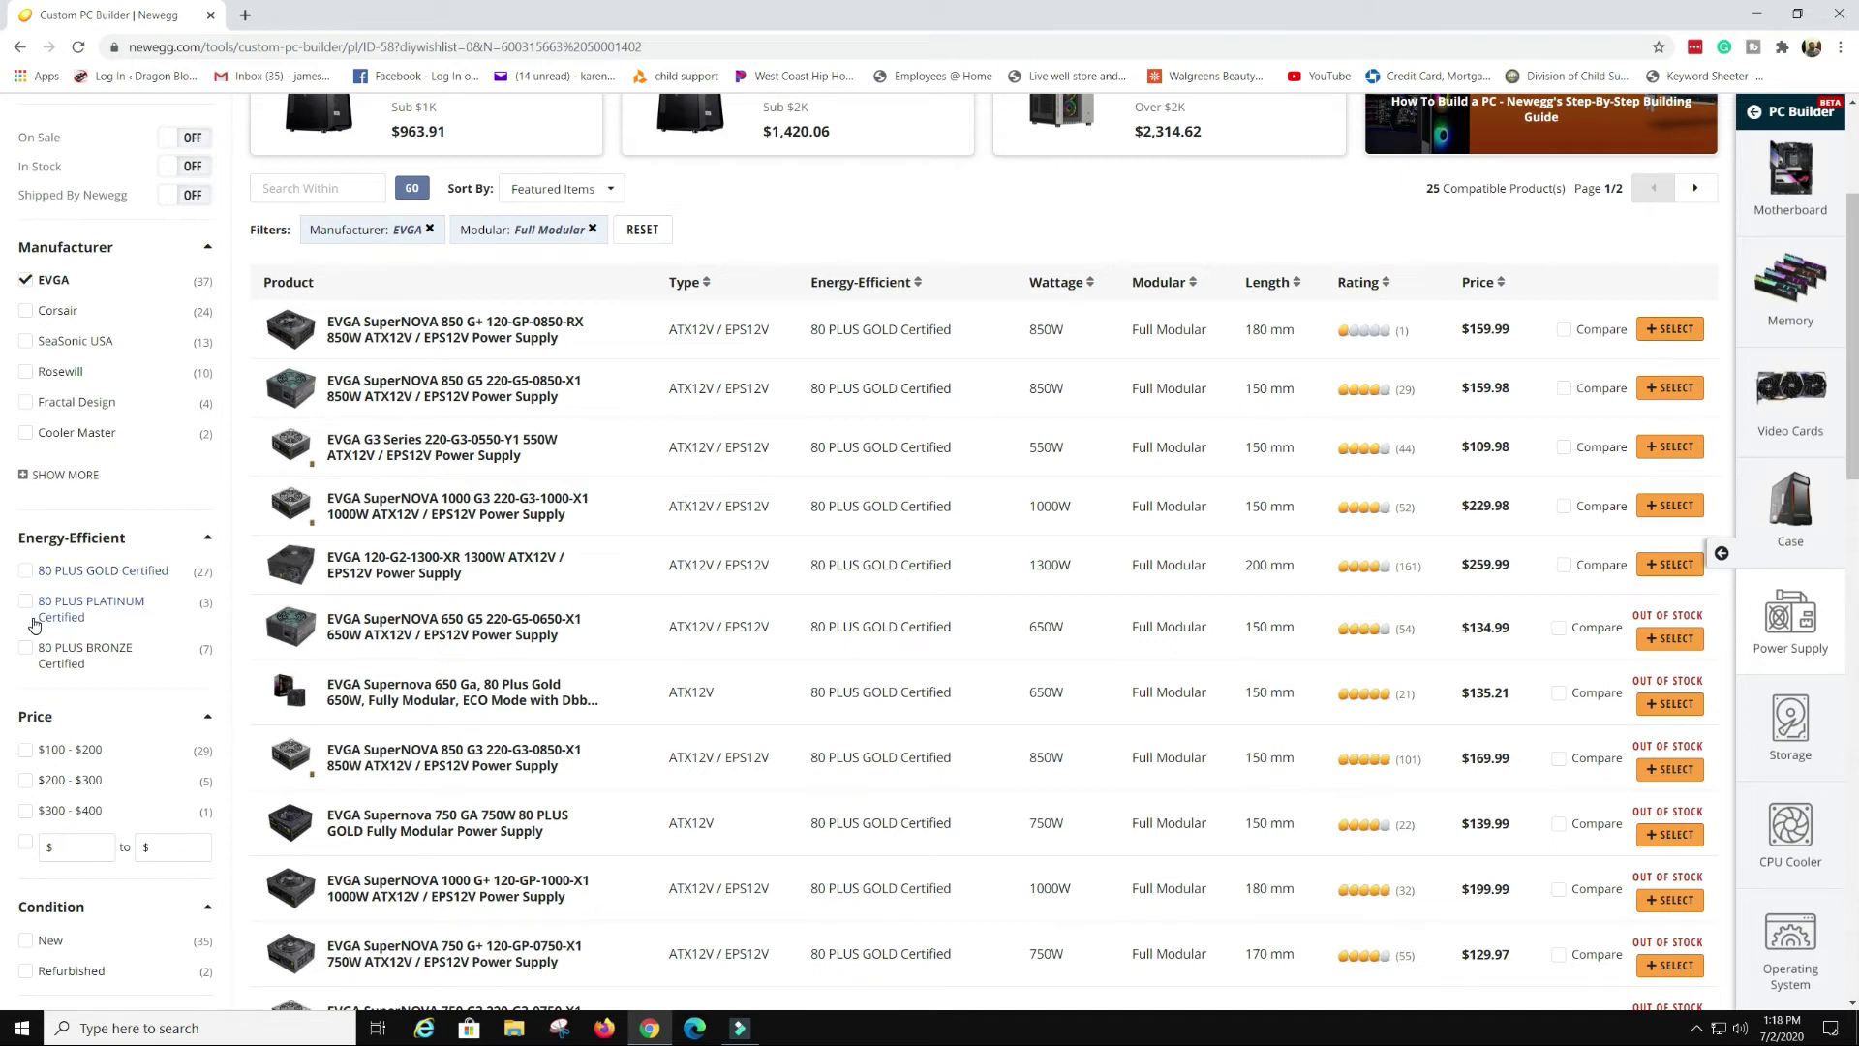
{"action": "left_click", "coordinate": [43, 580]}
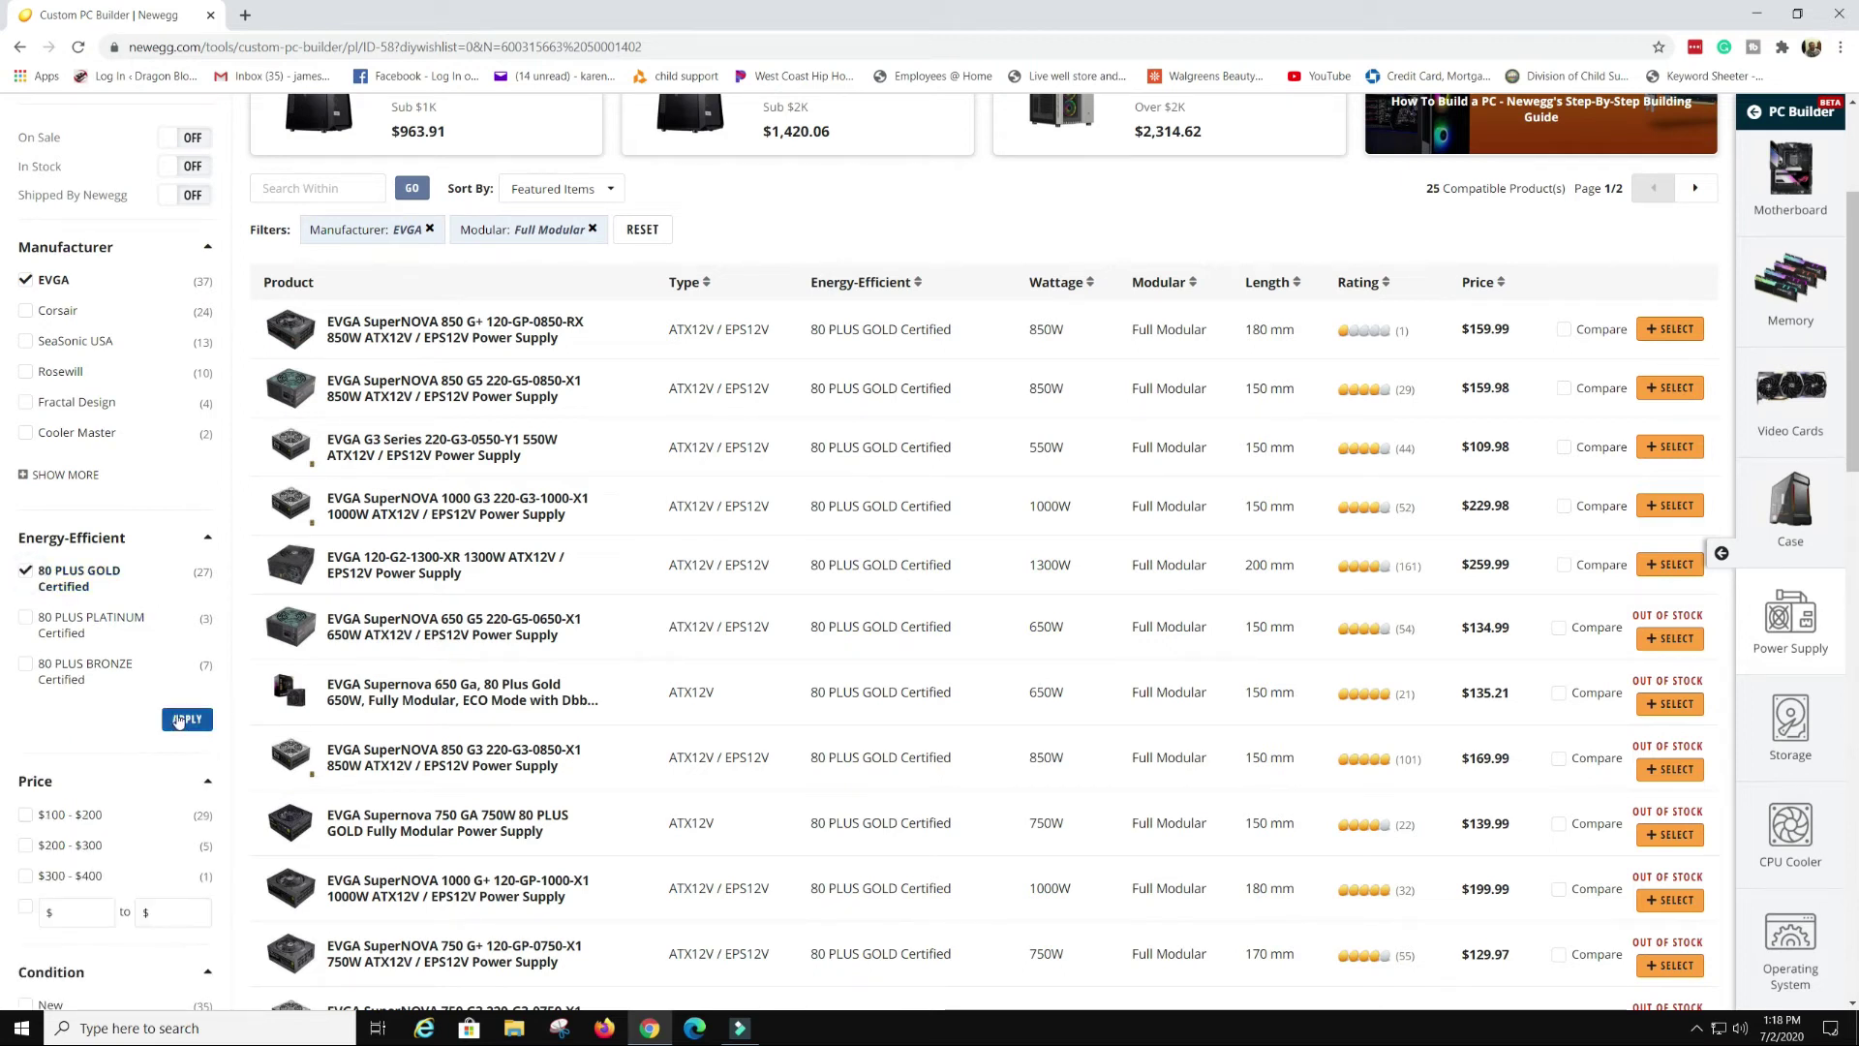
{"action": "left_click", "coordinate": [178, 721]}
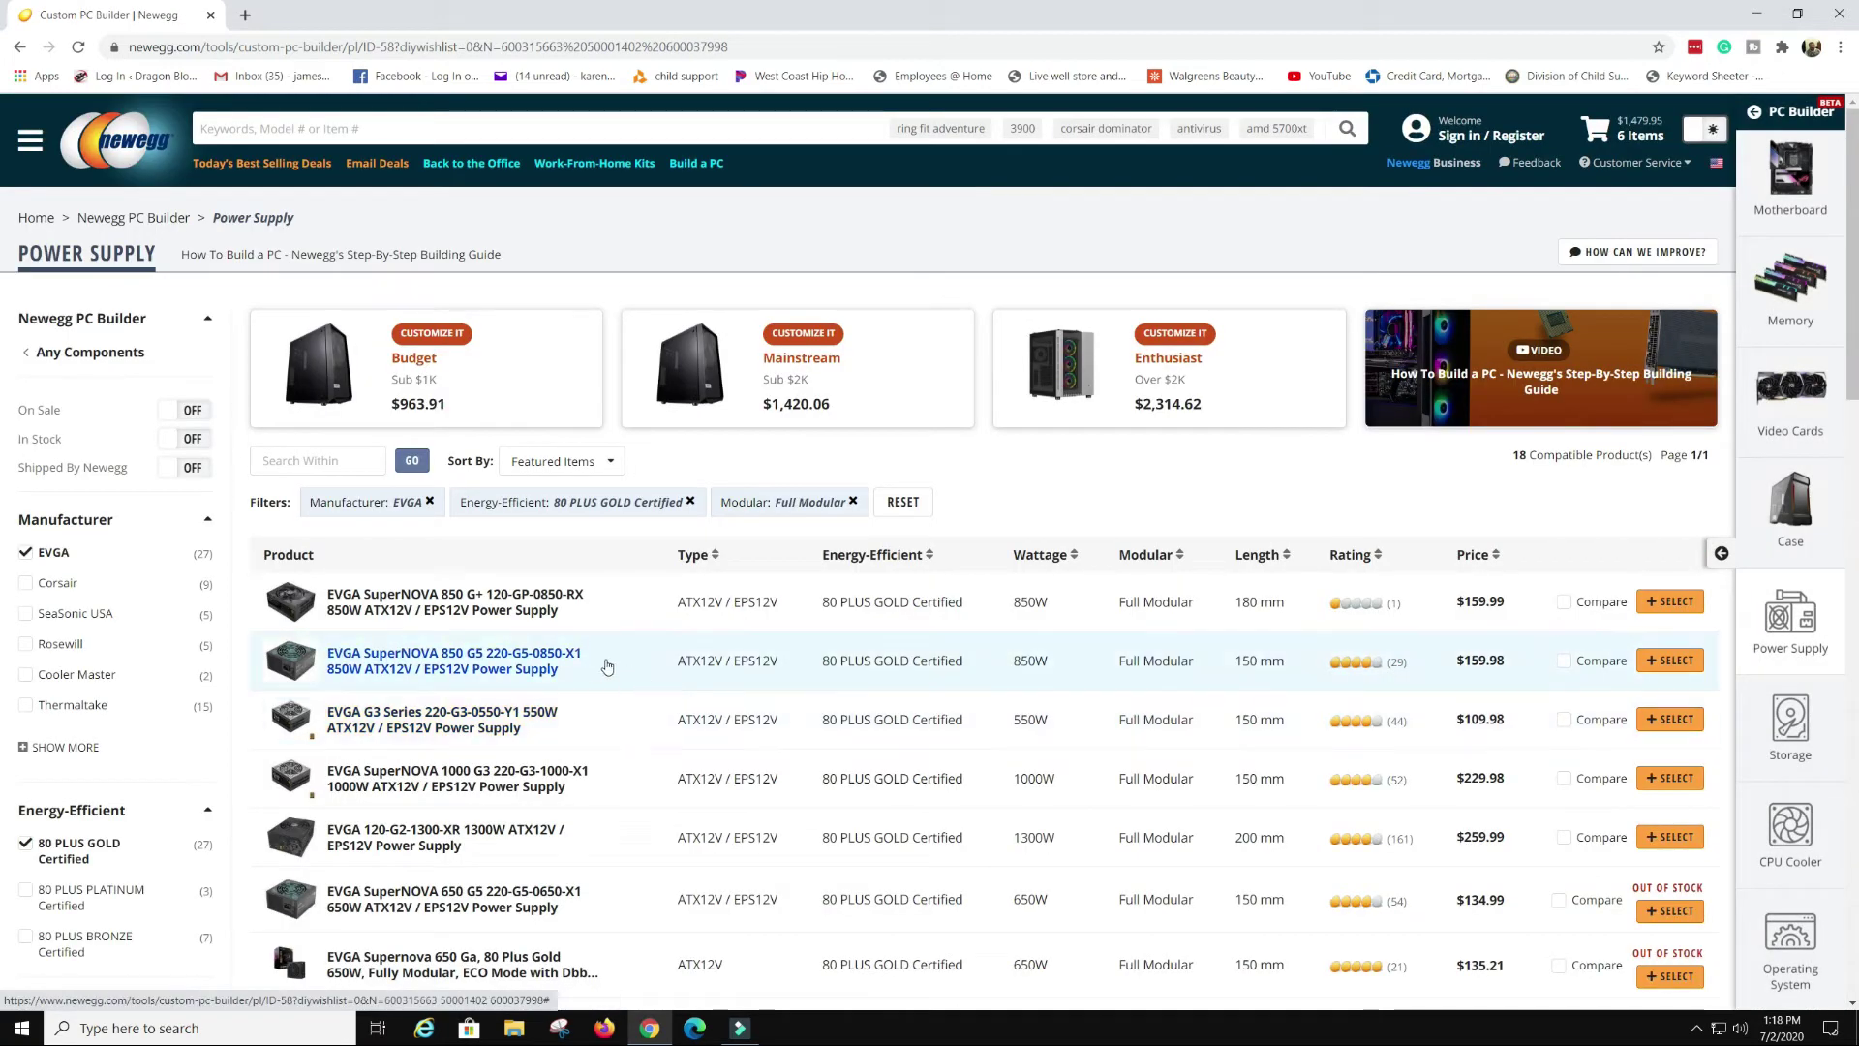
Find the 1000W EVGA SuperNOVA 1000 G3 220-G3-1000-X1 among the filtered power supplies and add it to the build
{"action": "scroll", "coordinate": [992, 603], "scroll_direction": "down", "scroll_amount": 2}
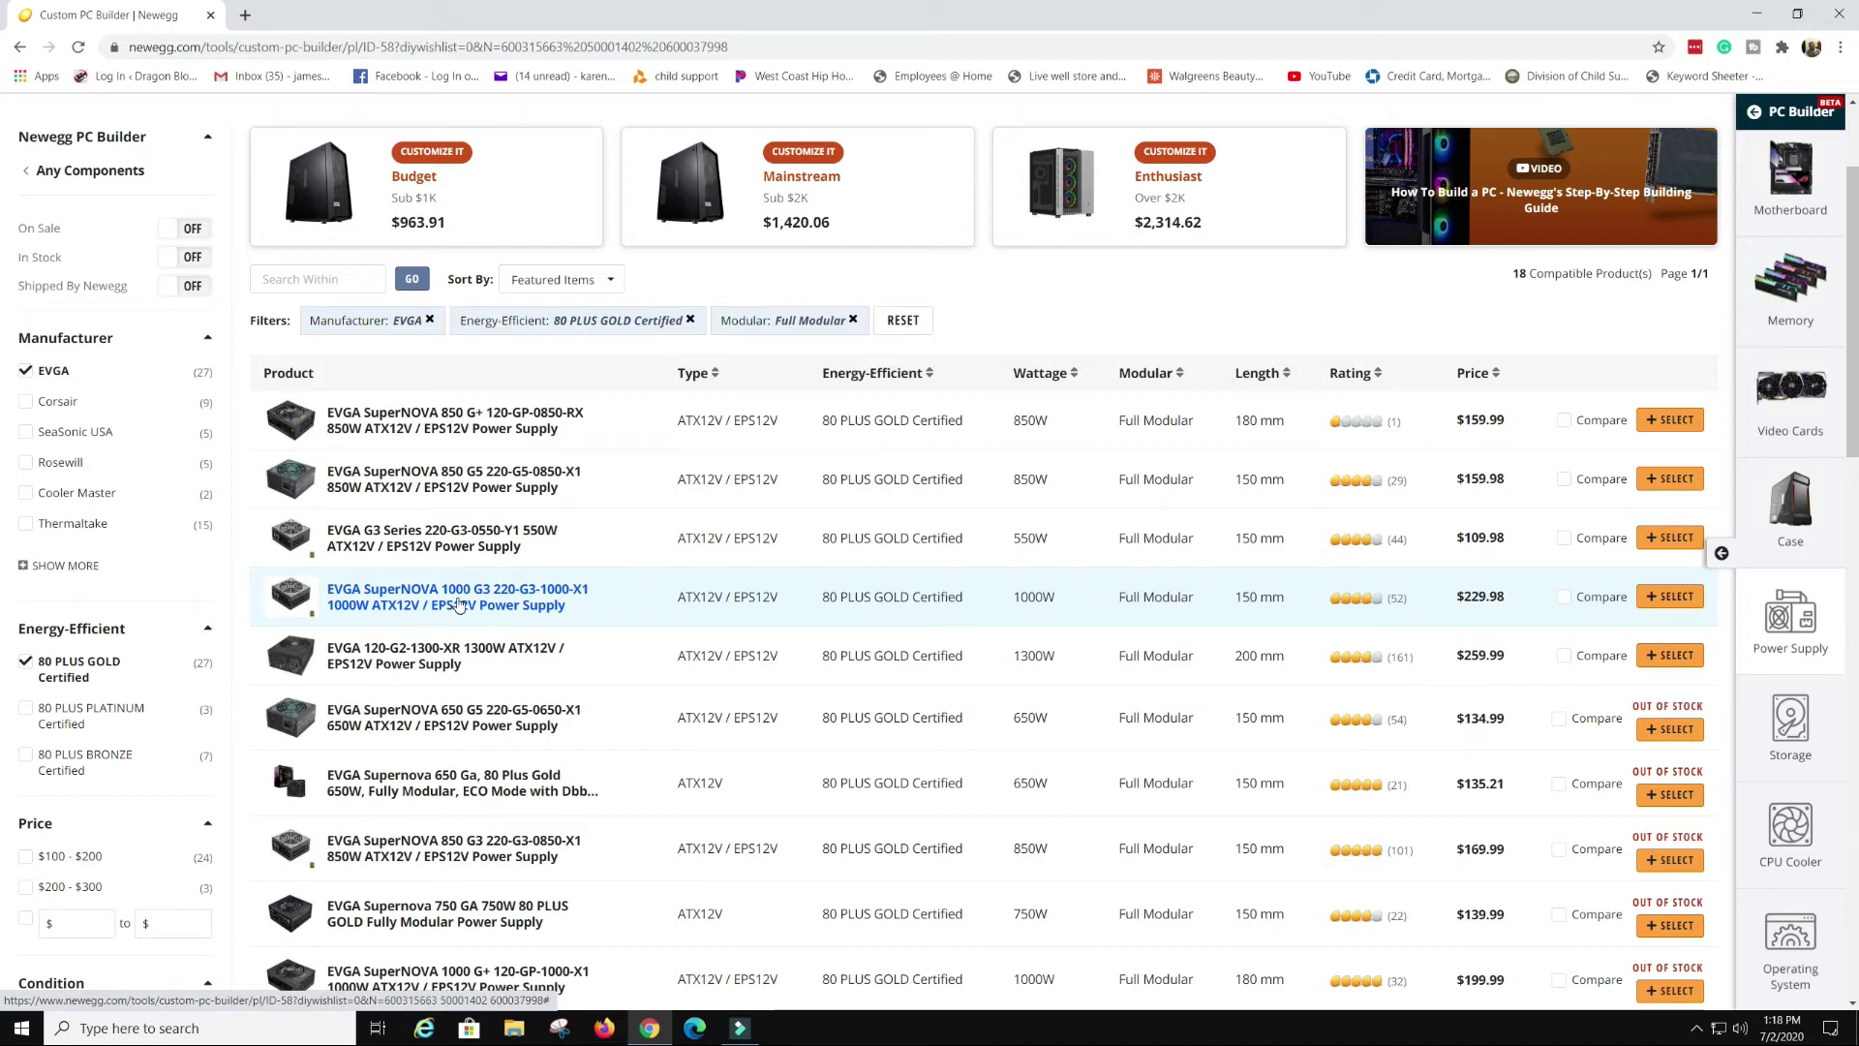
{"action": "scroll", "coordinate": [446, 714], "scroll_direction": "down", "scroll_amount": 3}
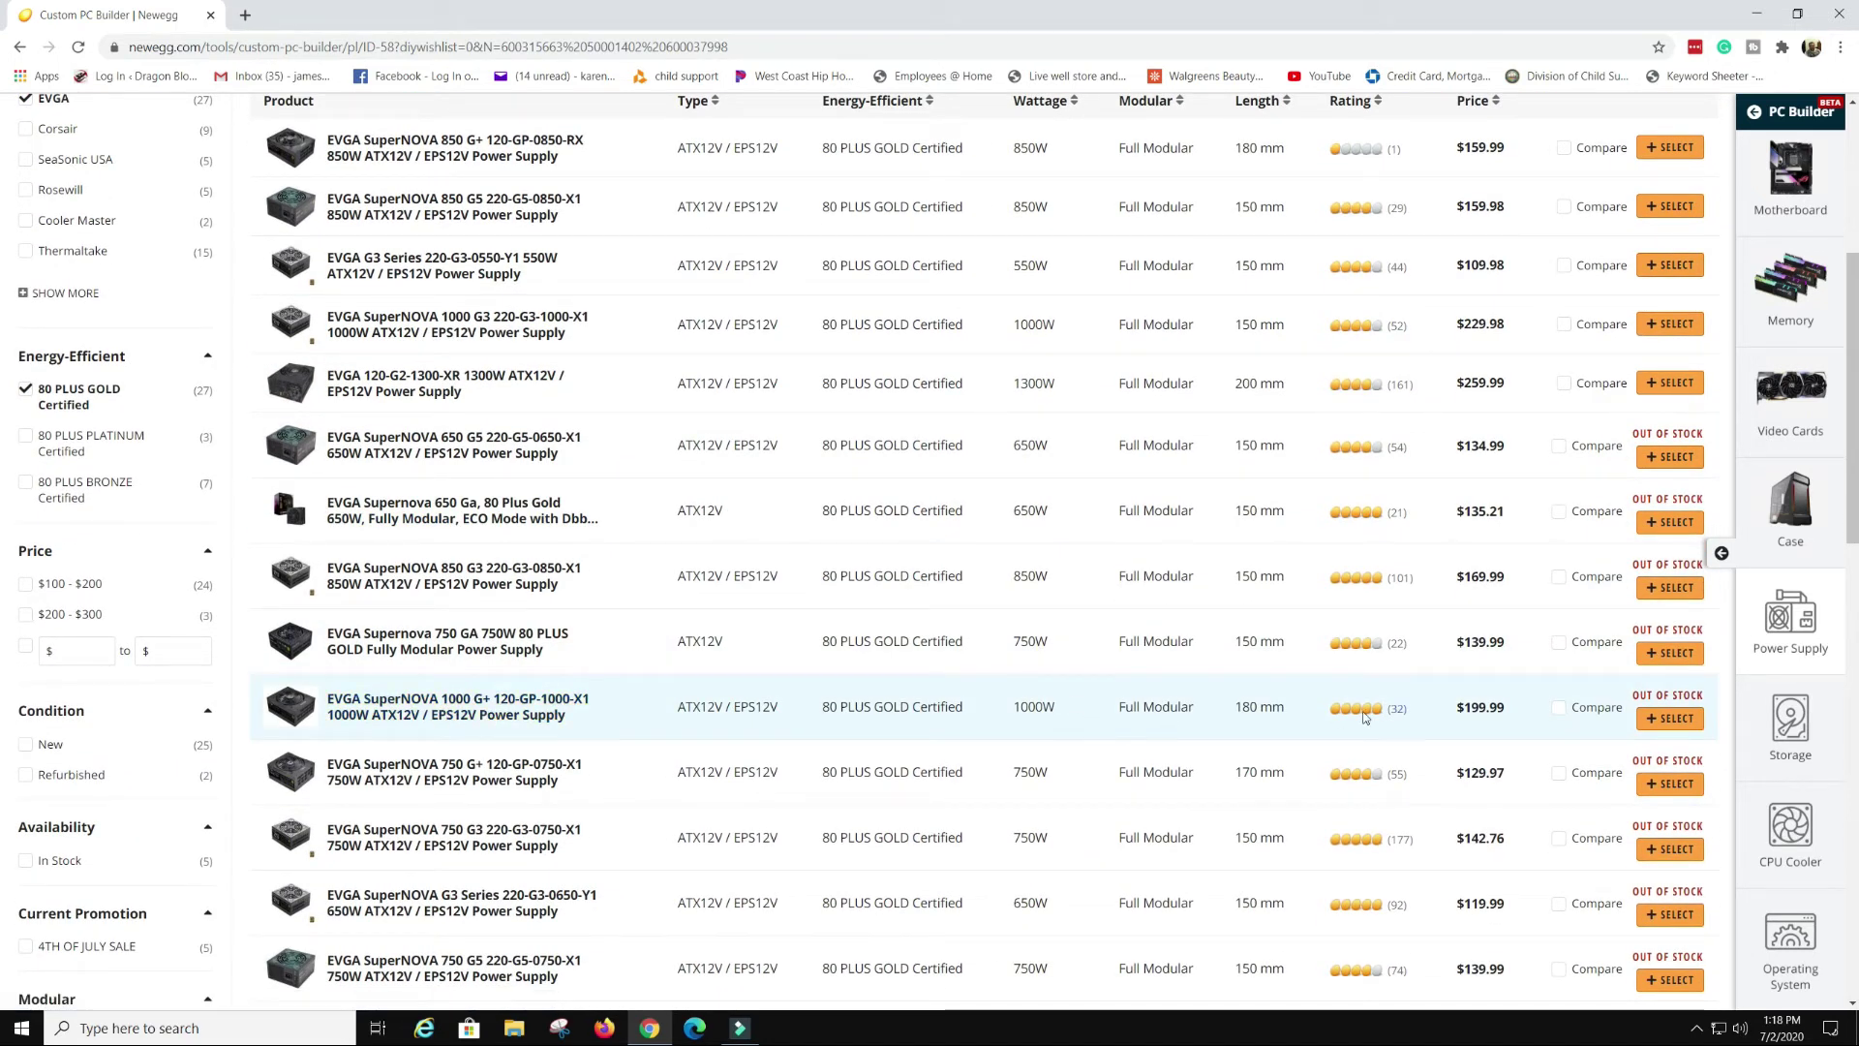
{"action": "scroll", "coordinate": [498, 416], "scroll_direction": "up", "scroll_amount": 1}
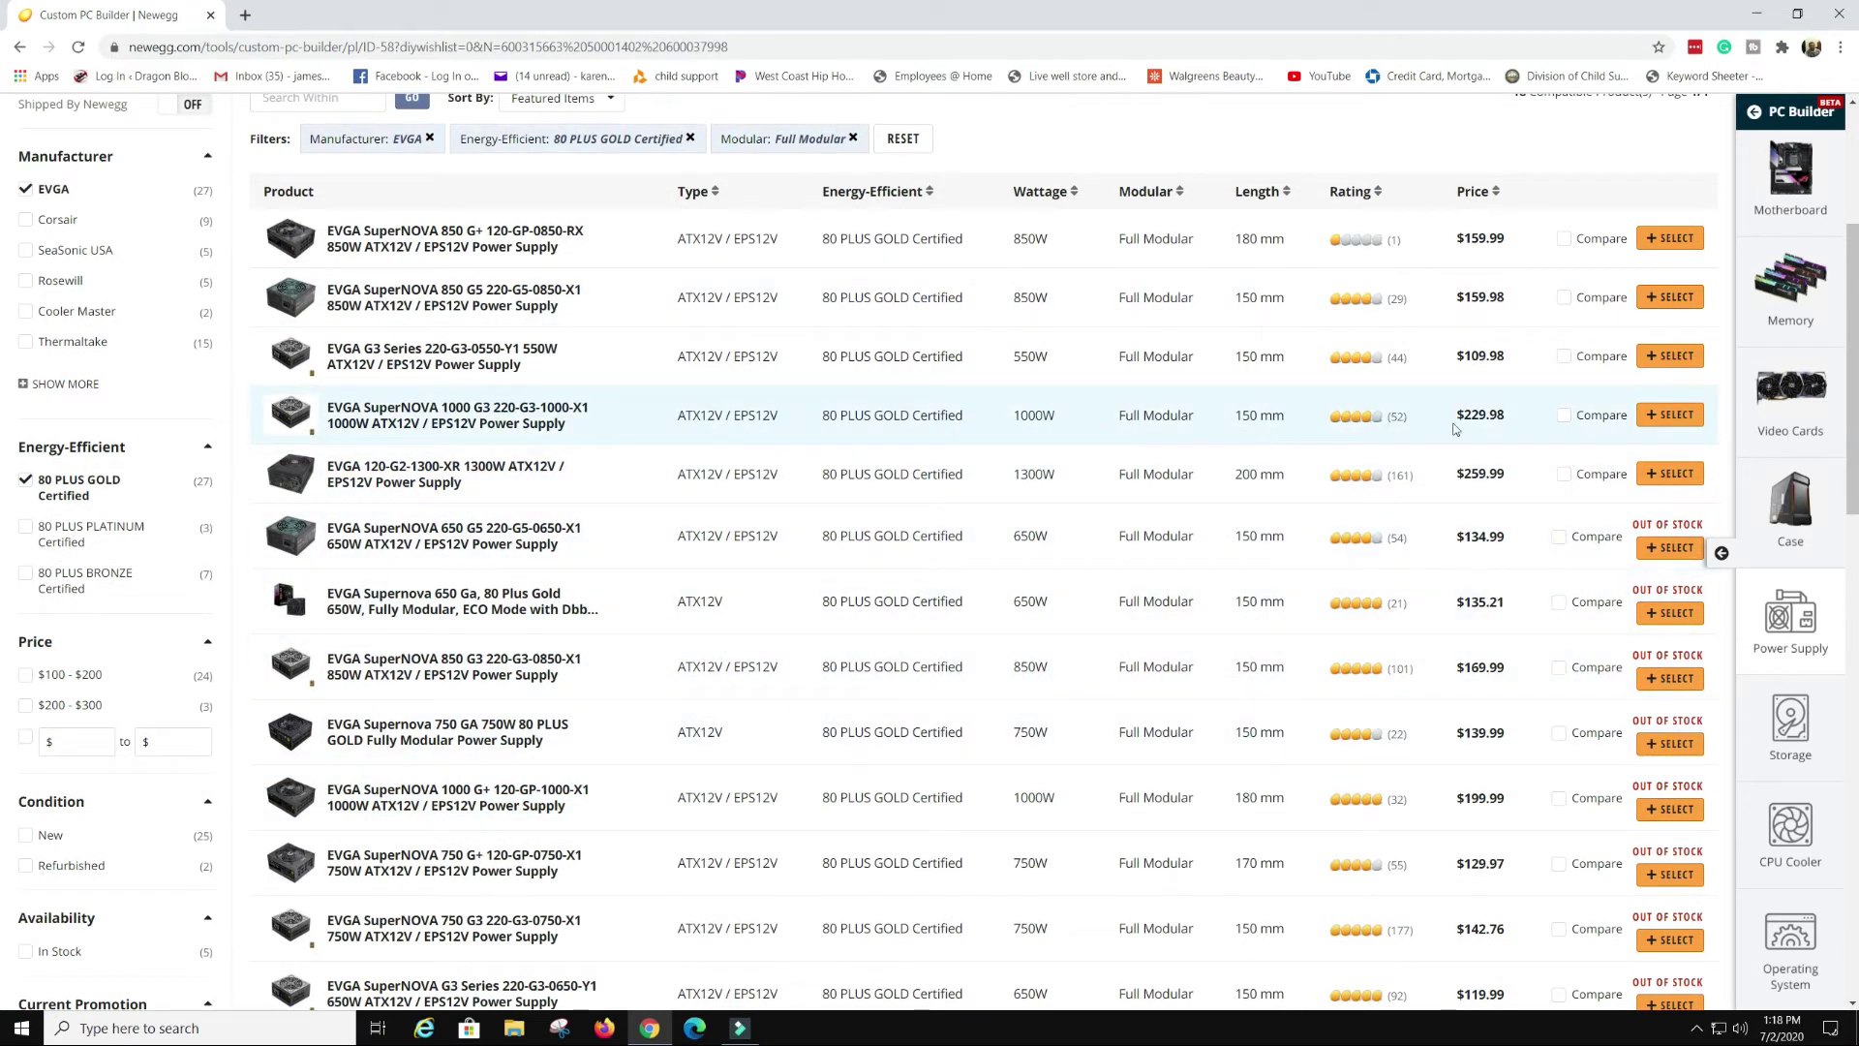
{"action": "left_click", "coordinate": [1684, 421]}
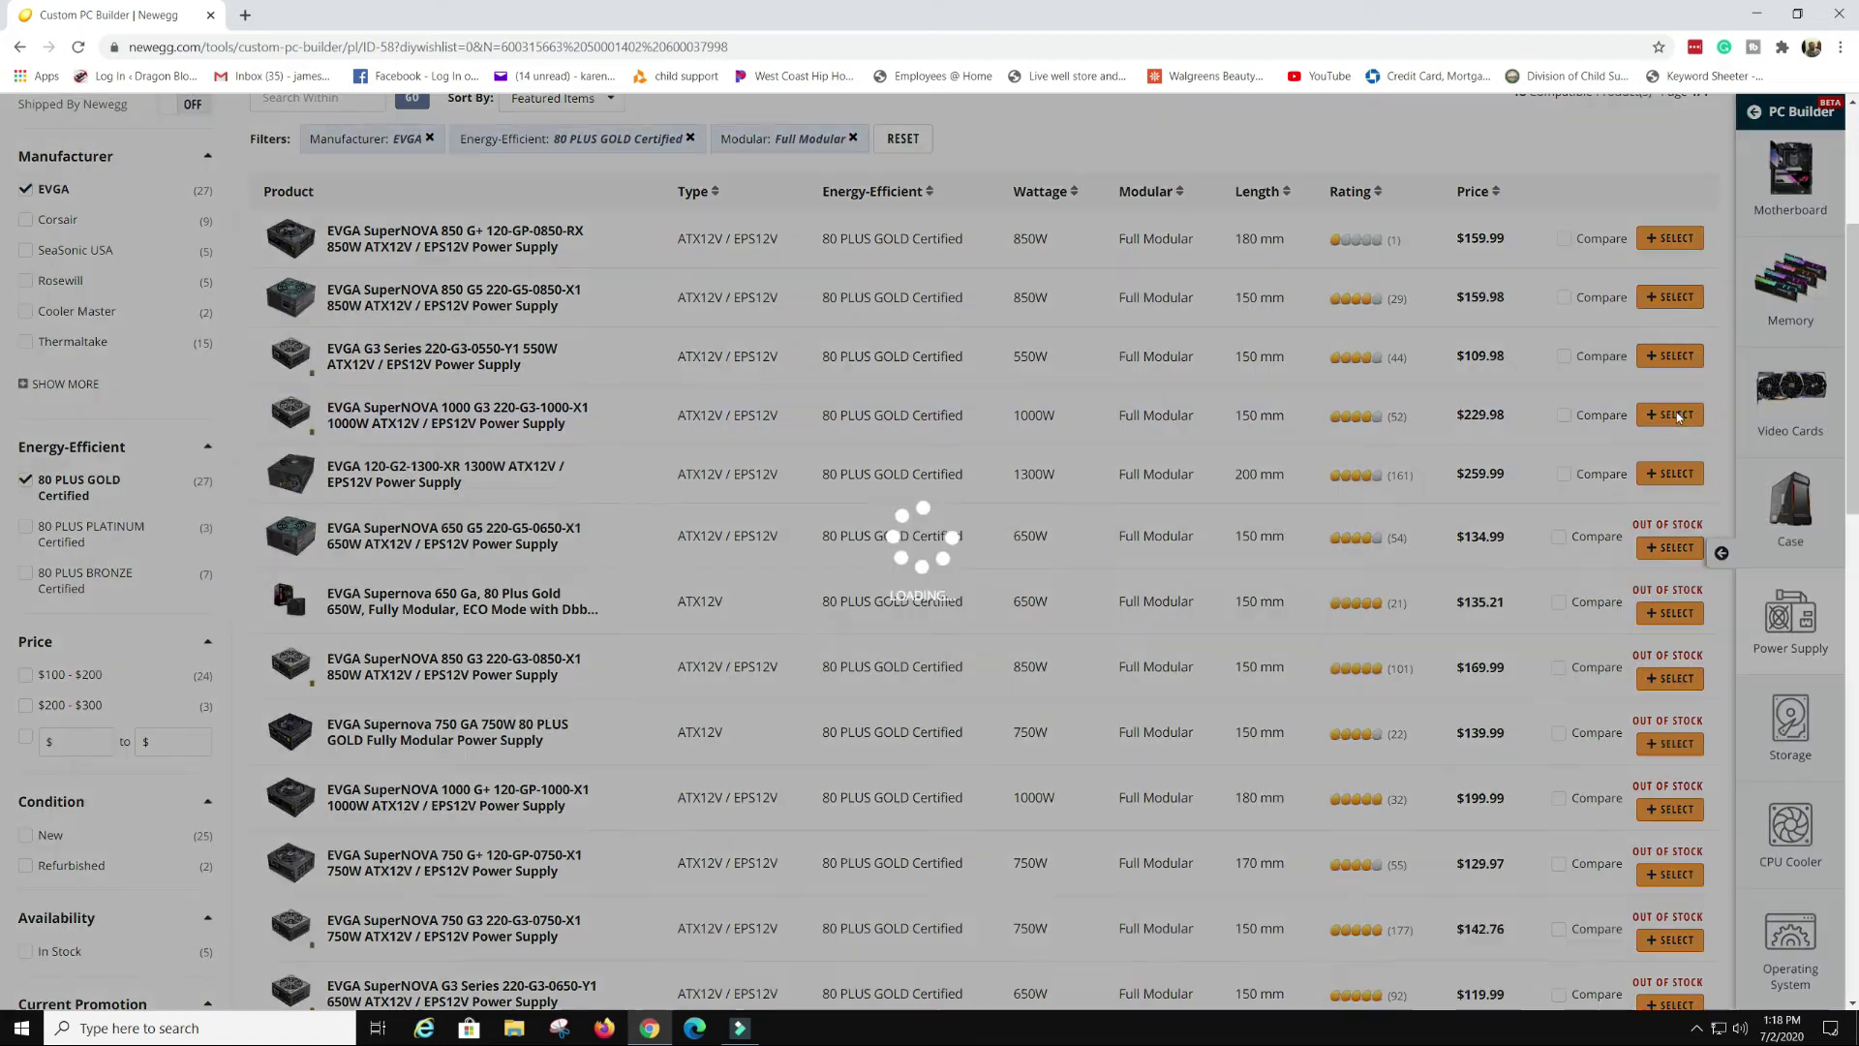
Open the storage selection from the parts list and choose SSD as the storage type
{"action": "scroll", "coordinate": [1596, 334], "scroll_direction": "up", "scroll_amount": 3}
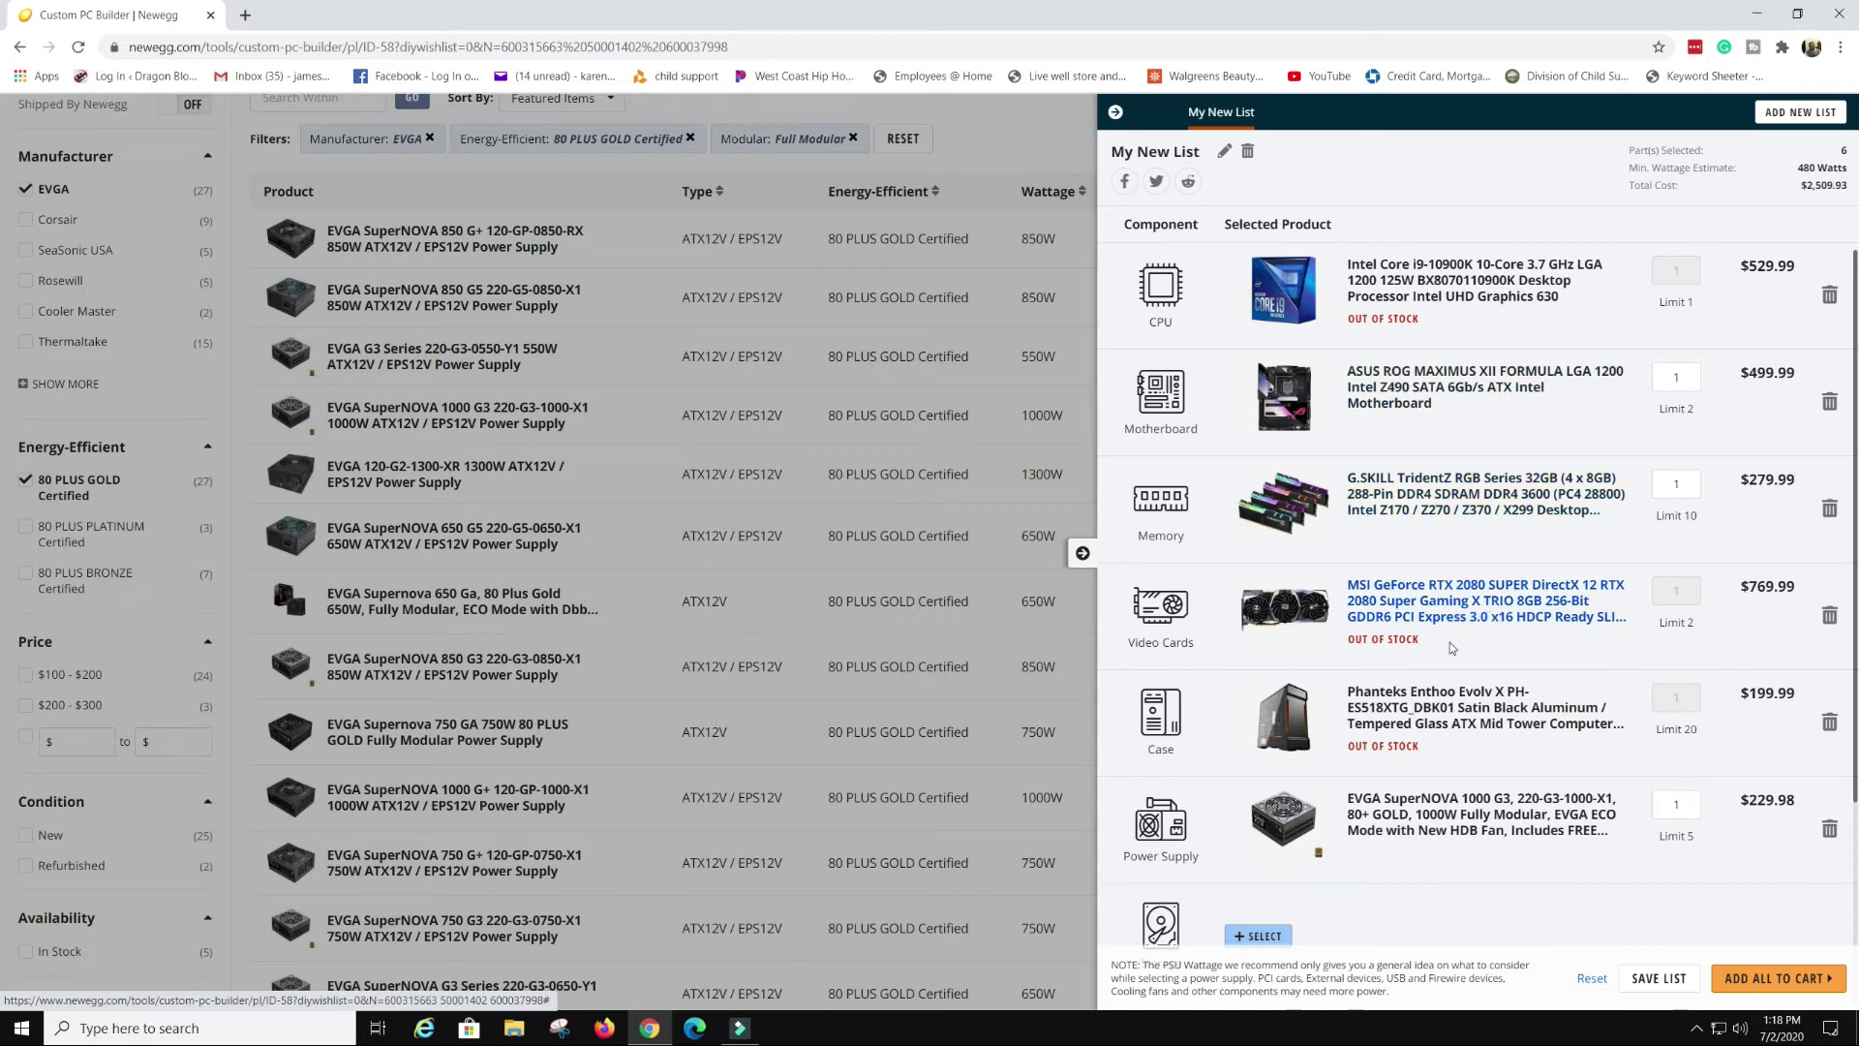
{"action": "scroll", "coordinate": [1394, 823], "scroll_direction": "down", "scroll_amount": 3}
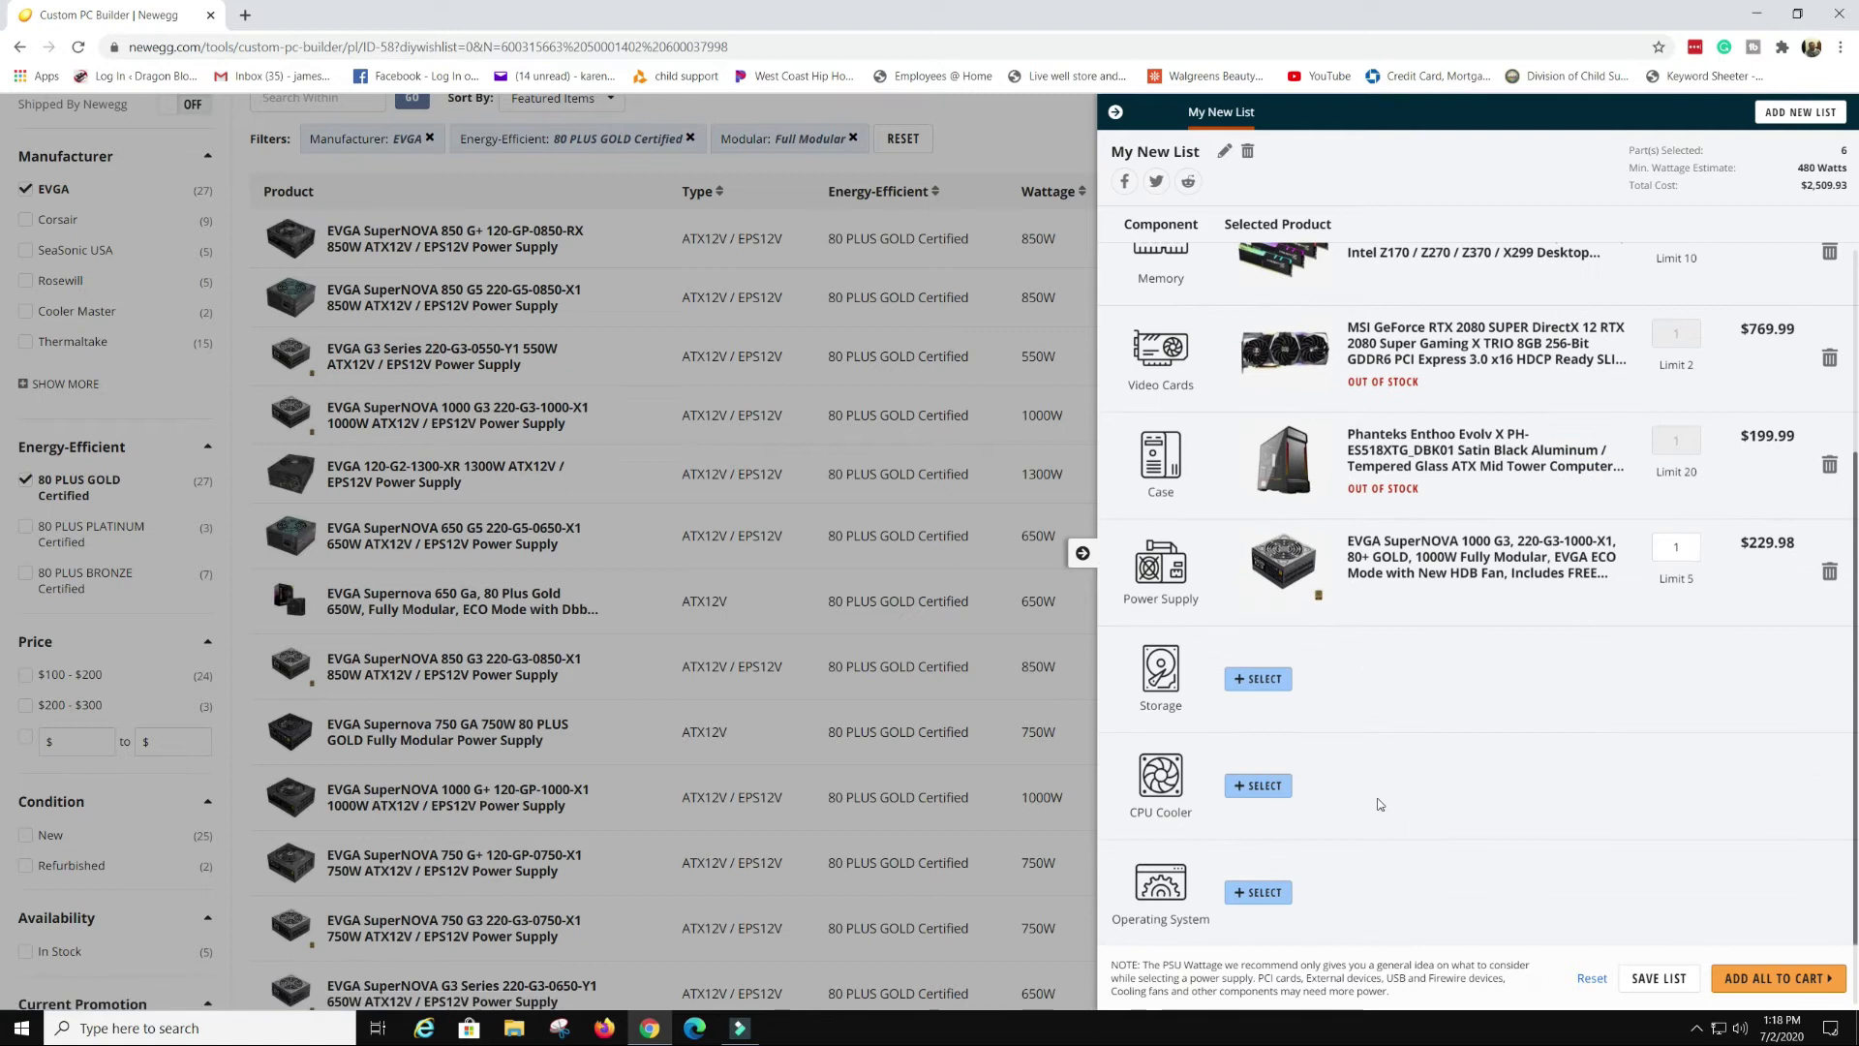
{"action": "scroll", "coordinate": [1259, 692], "scroll_direction": "up", "scroll_amount": 1}
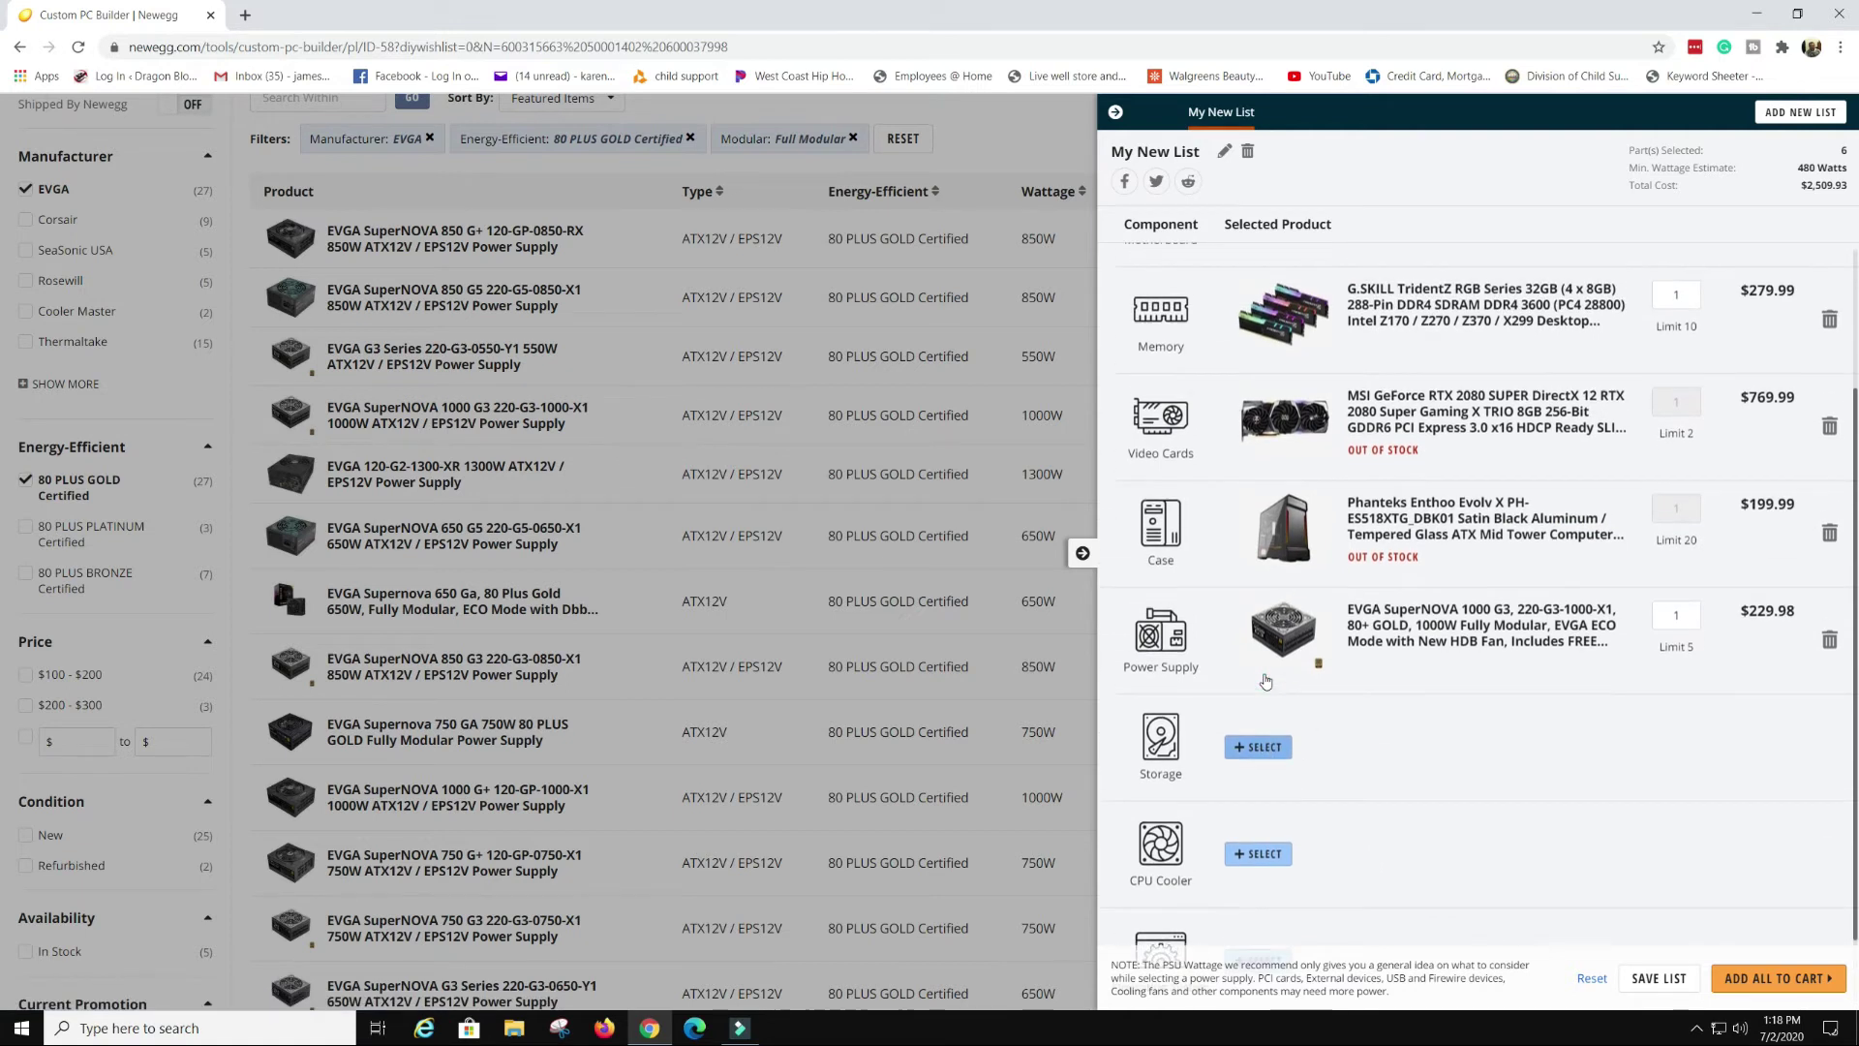
{"action": "left_click", "coordinate": [1258, 795]}
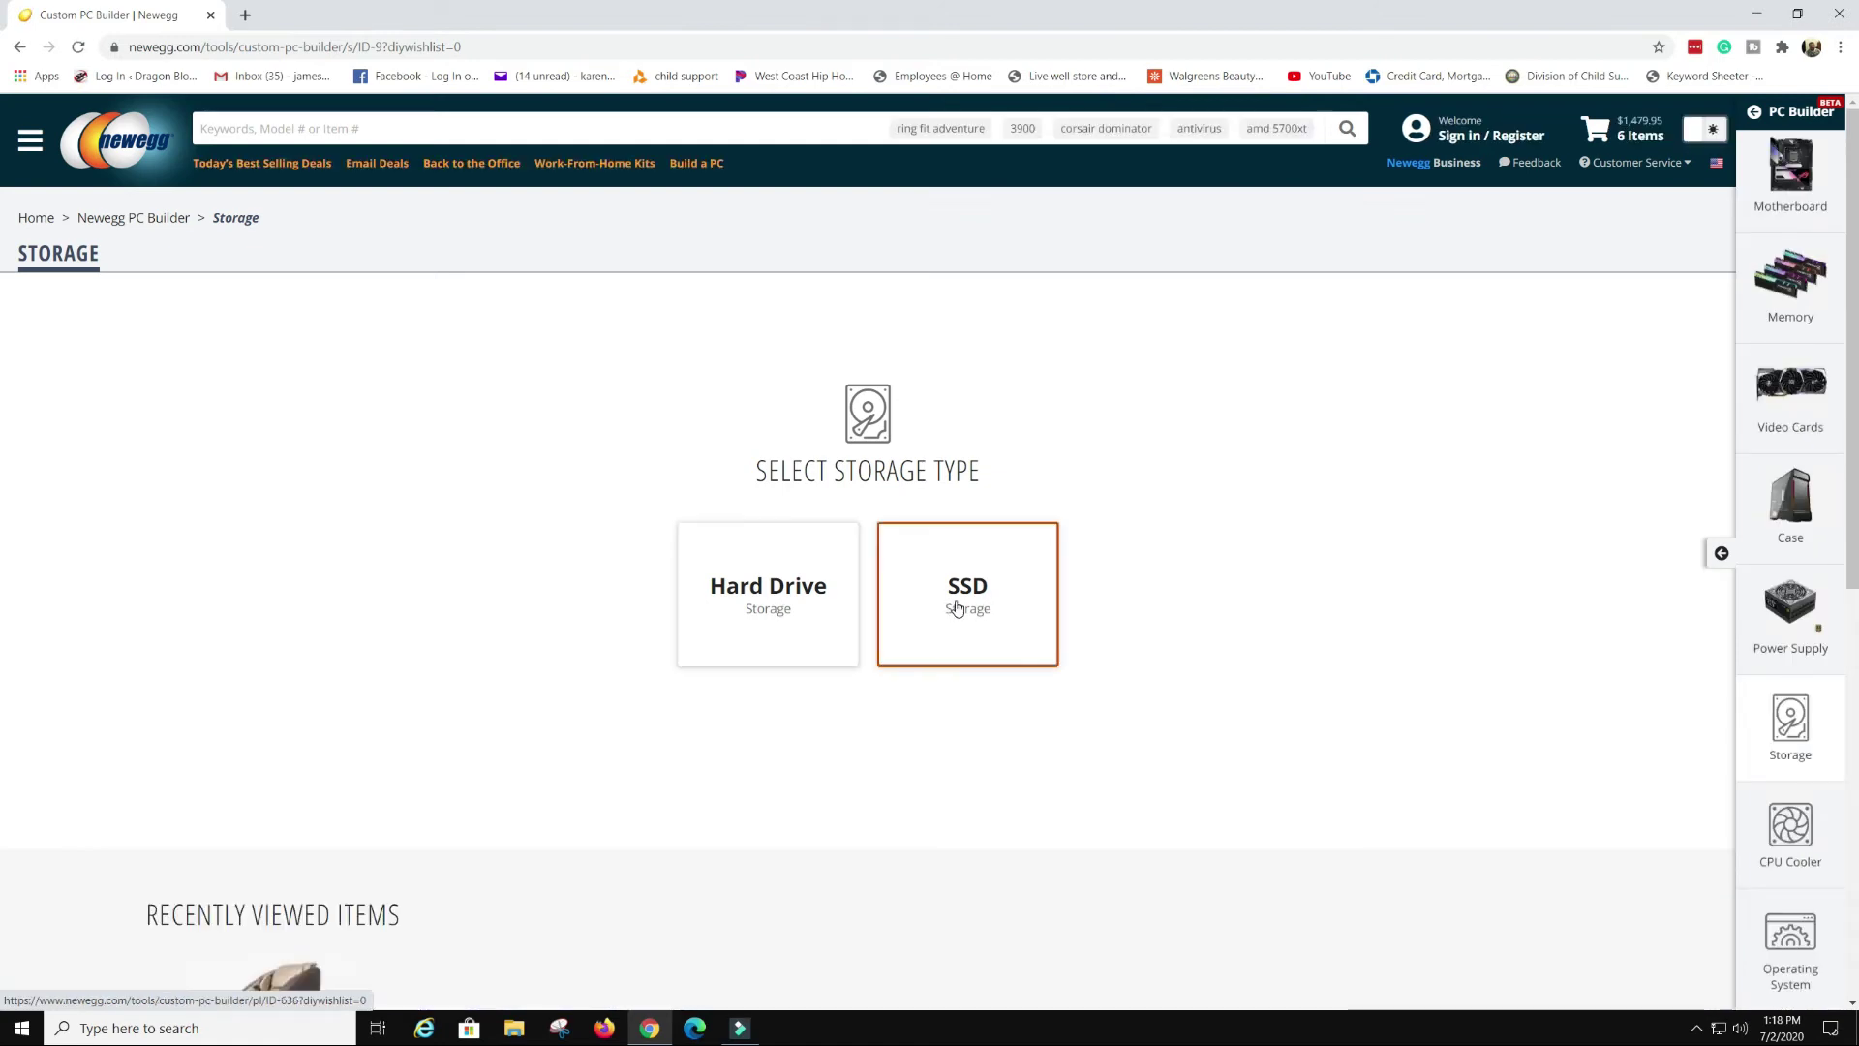
{"action": "left_click", "coordinate": [974, 590]}
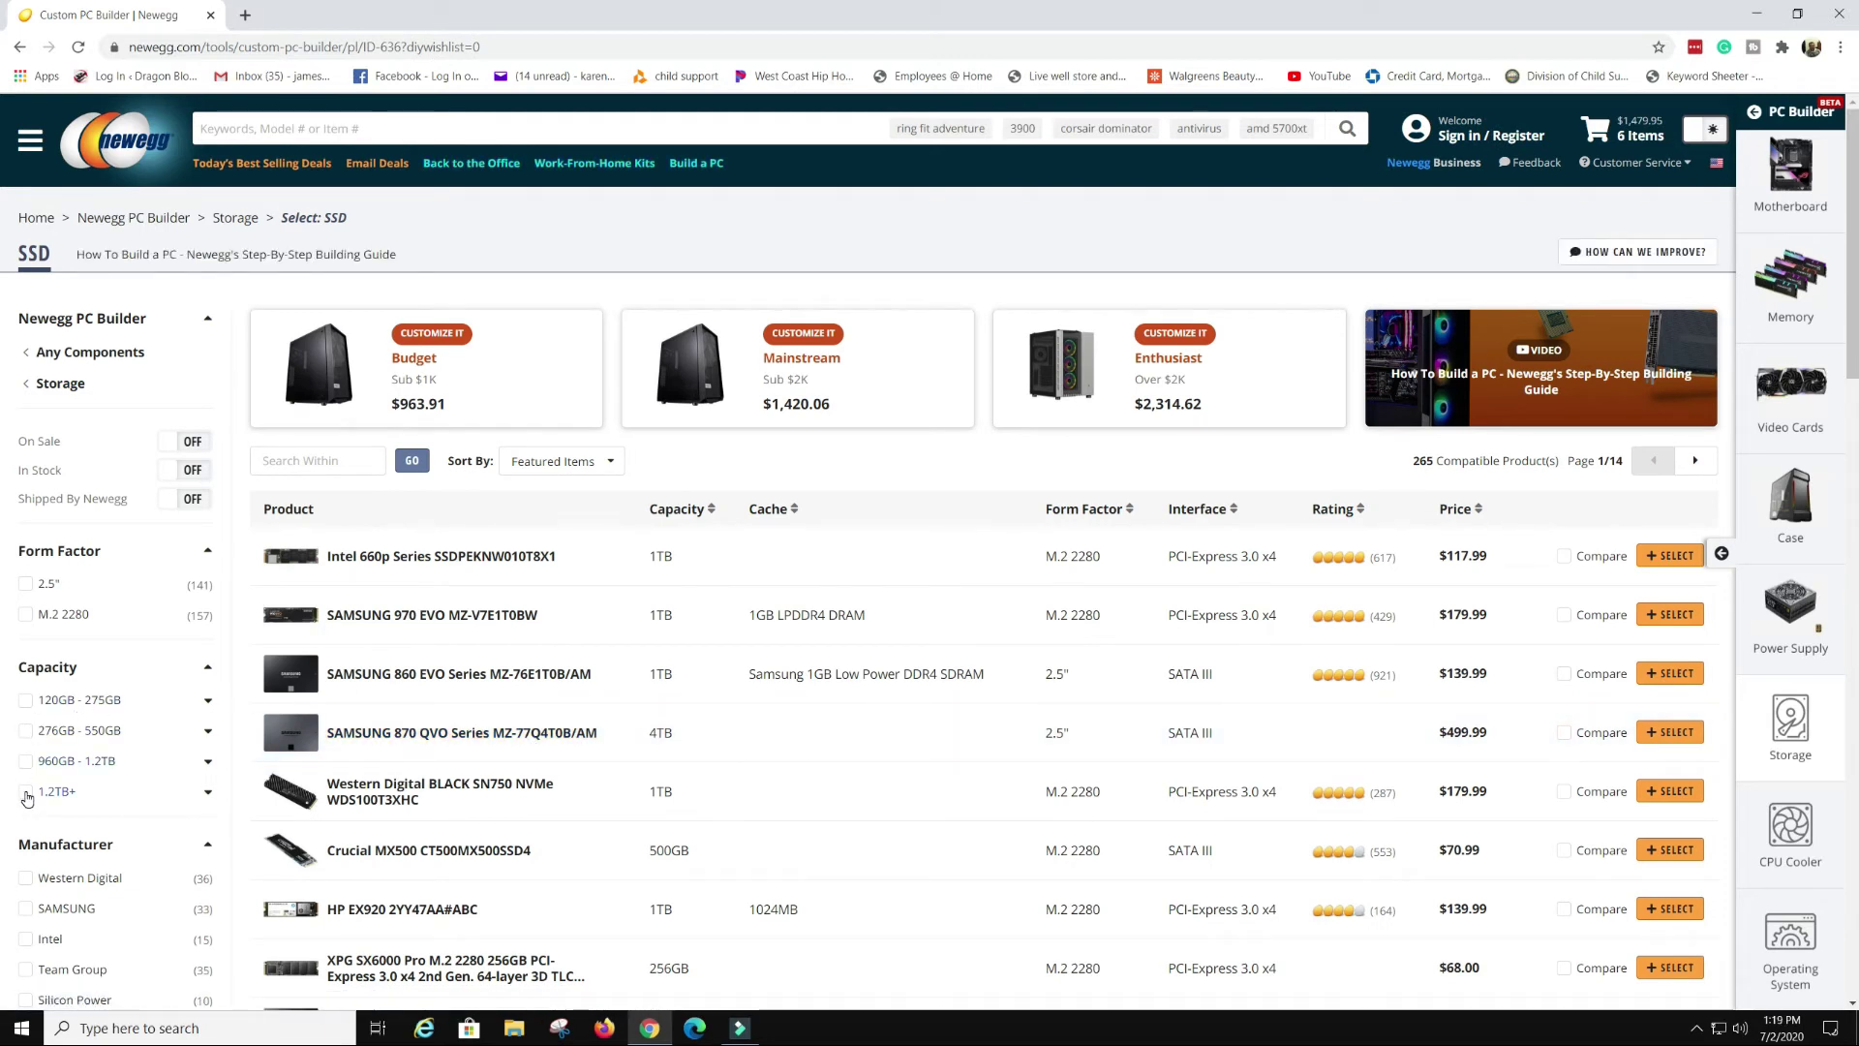
Filter the SSDs to 1.2TB+ capacity and add the 2TB M.2 Western Digital Blue WDS200T2B0B to the build
{"action": "left_click", "coordinate": [26, 794]}
{"action": "left_click", "coordinate": [157, 830]}
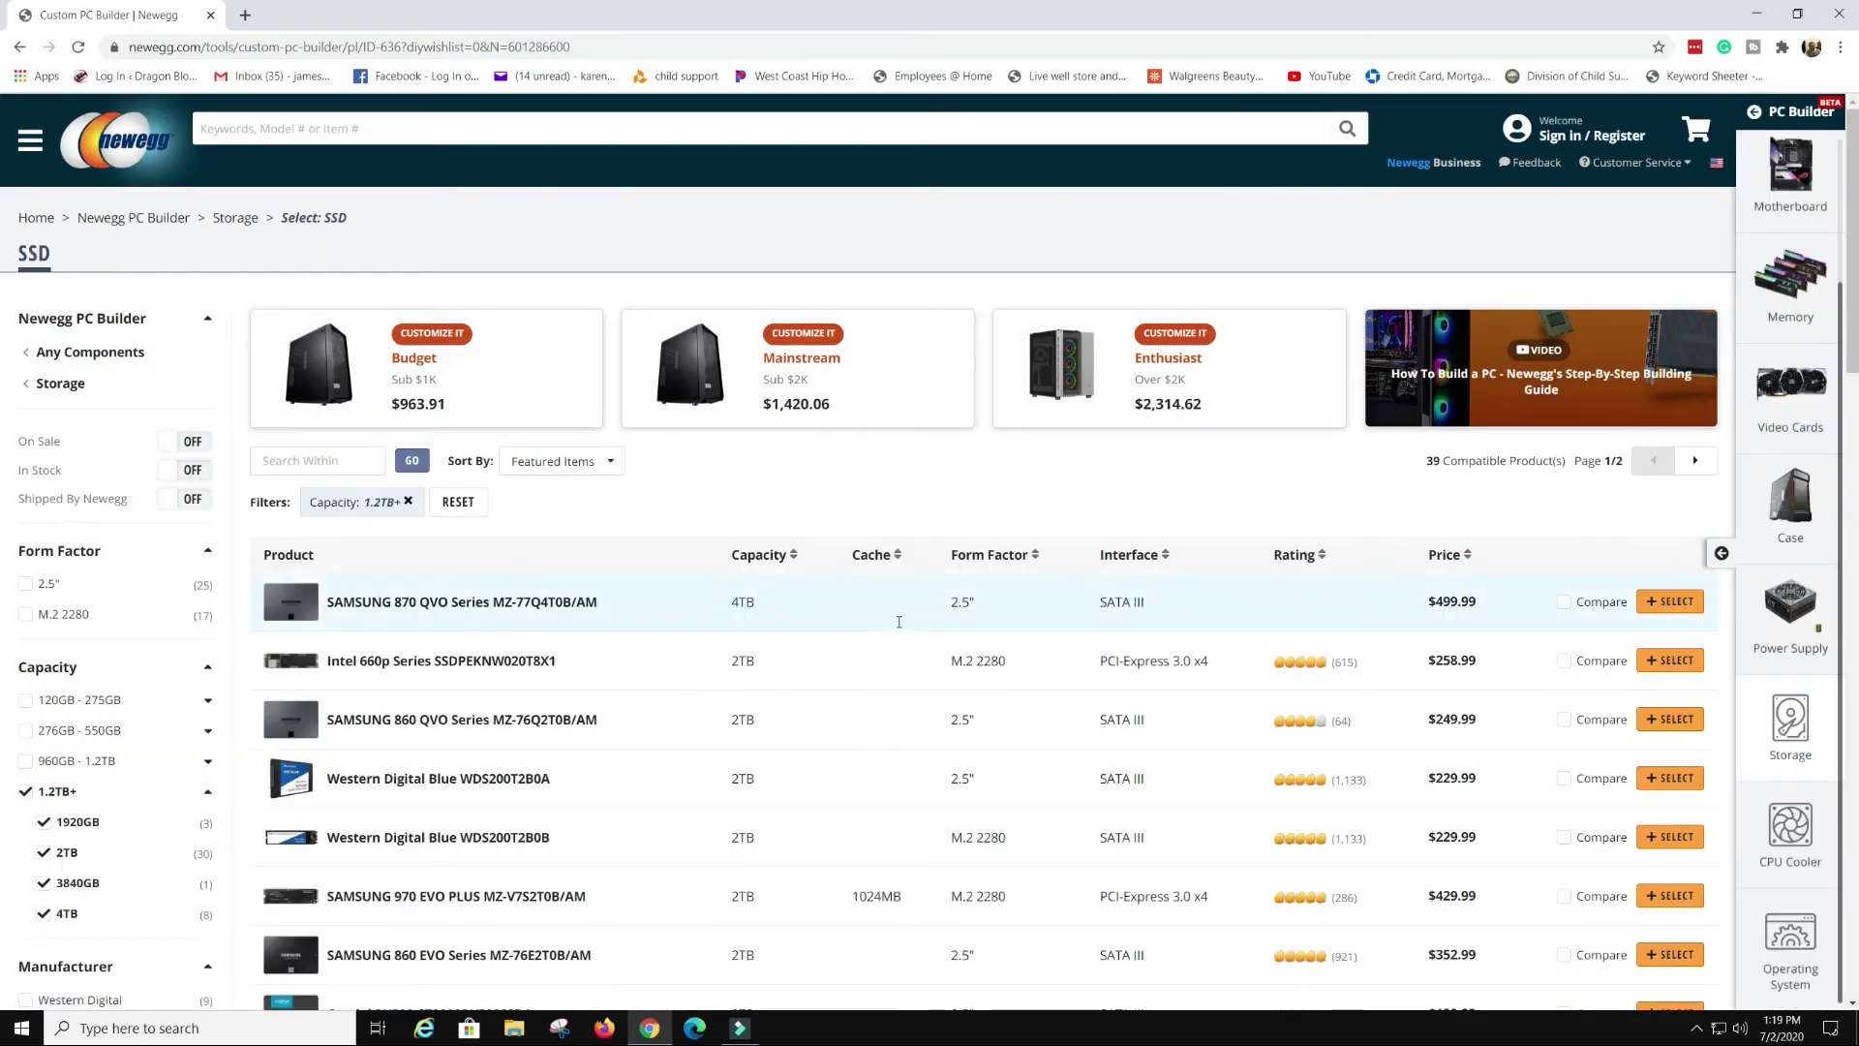
{"action": "scroll", "coordinate": [666, 625], "scroll_direction": "down", "scroll_amount": 3}
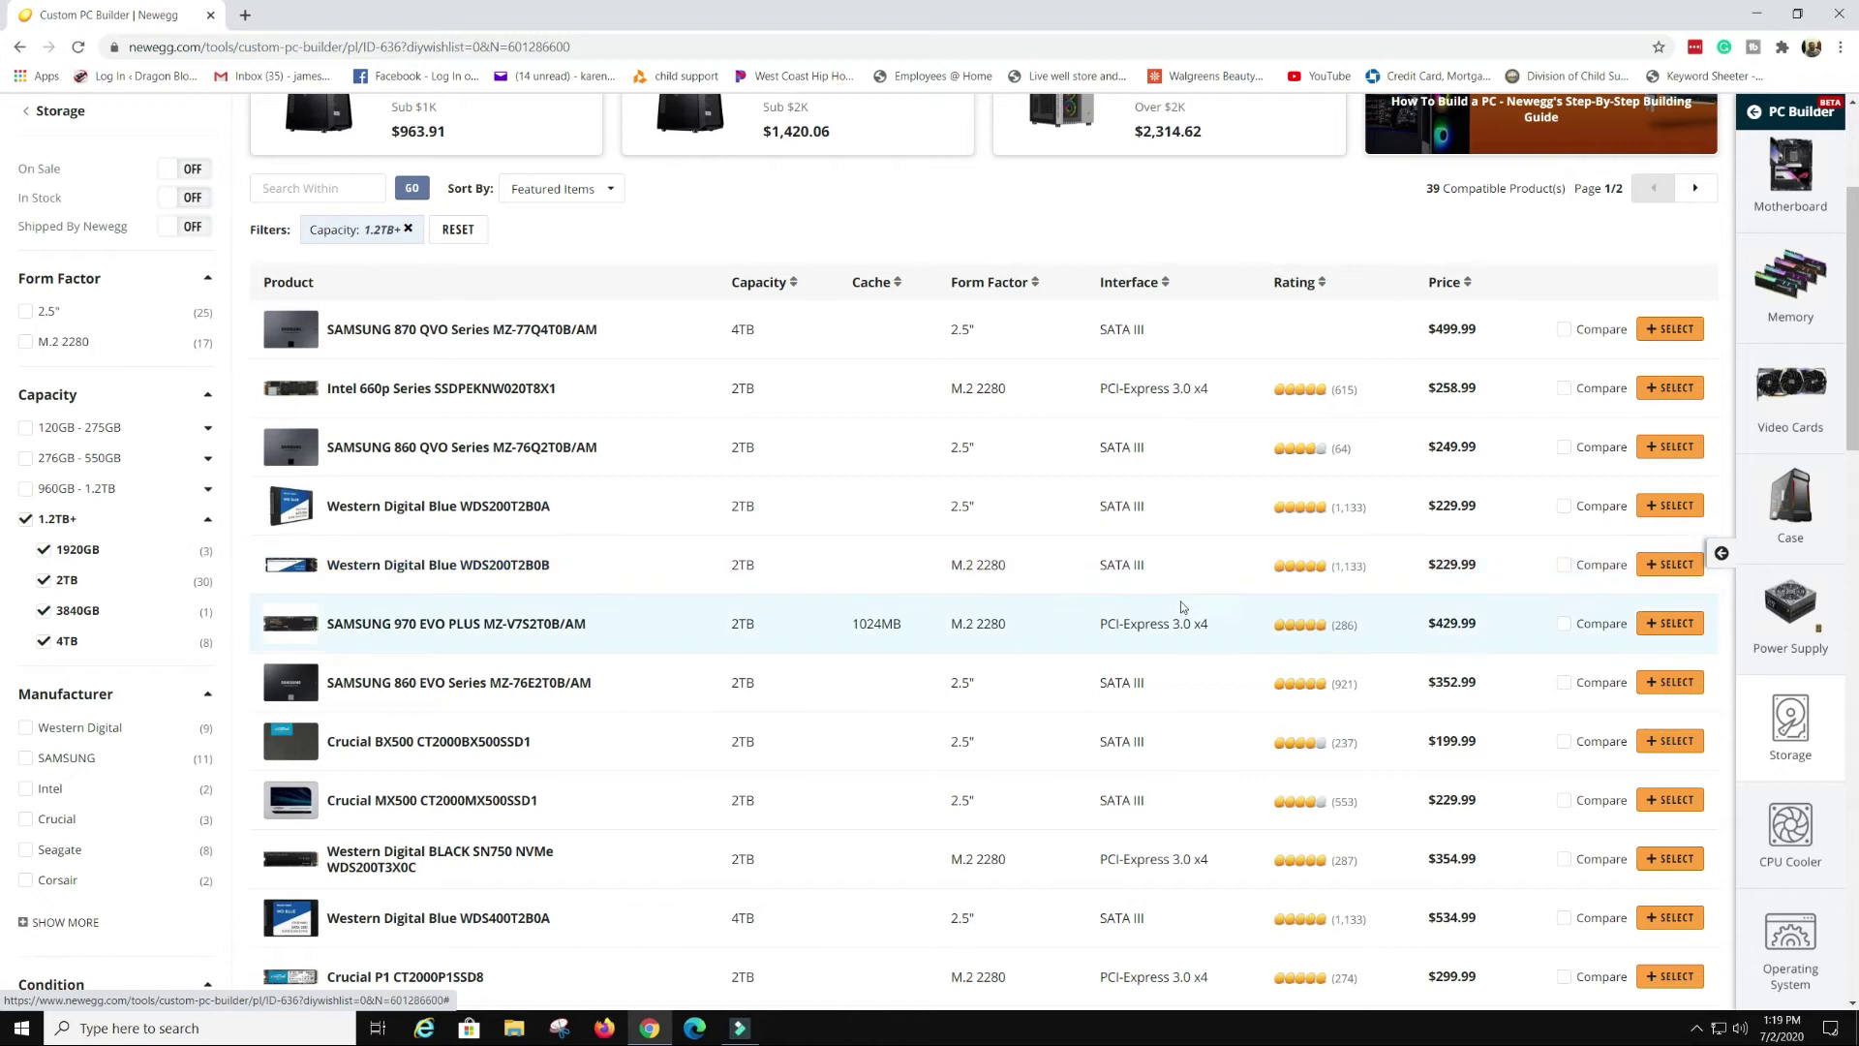
{"action": "left_click", "coordinate": [1664, 571]}
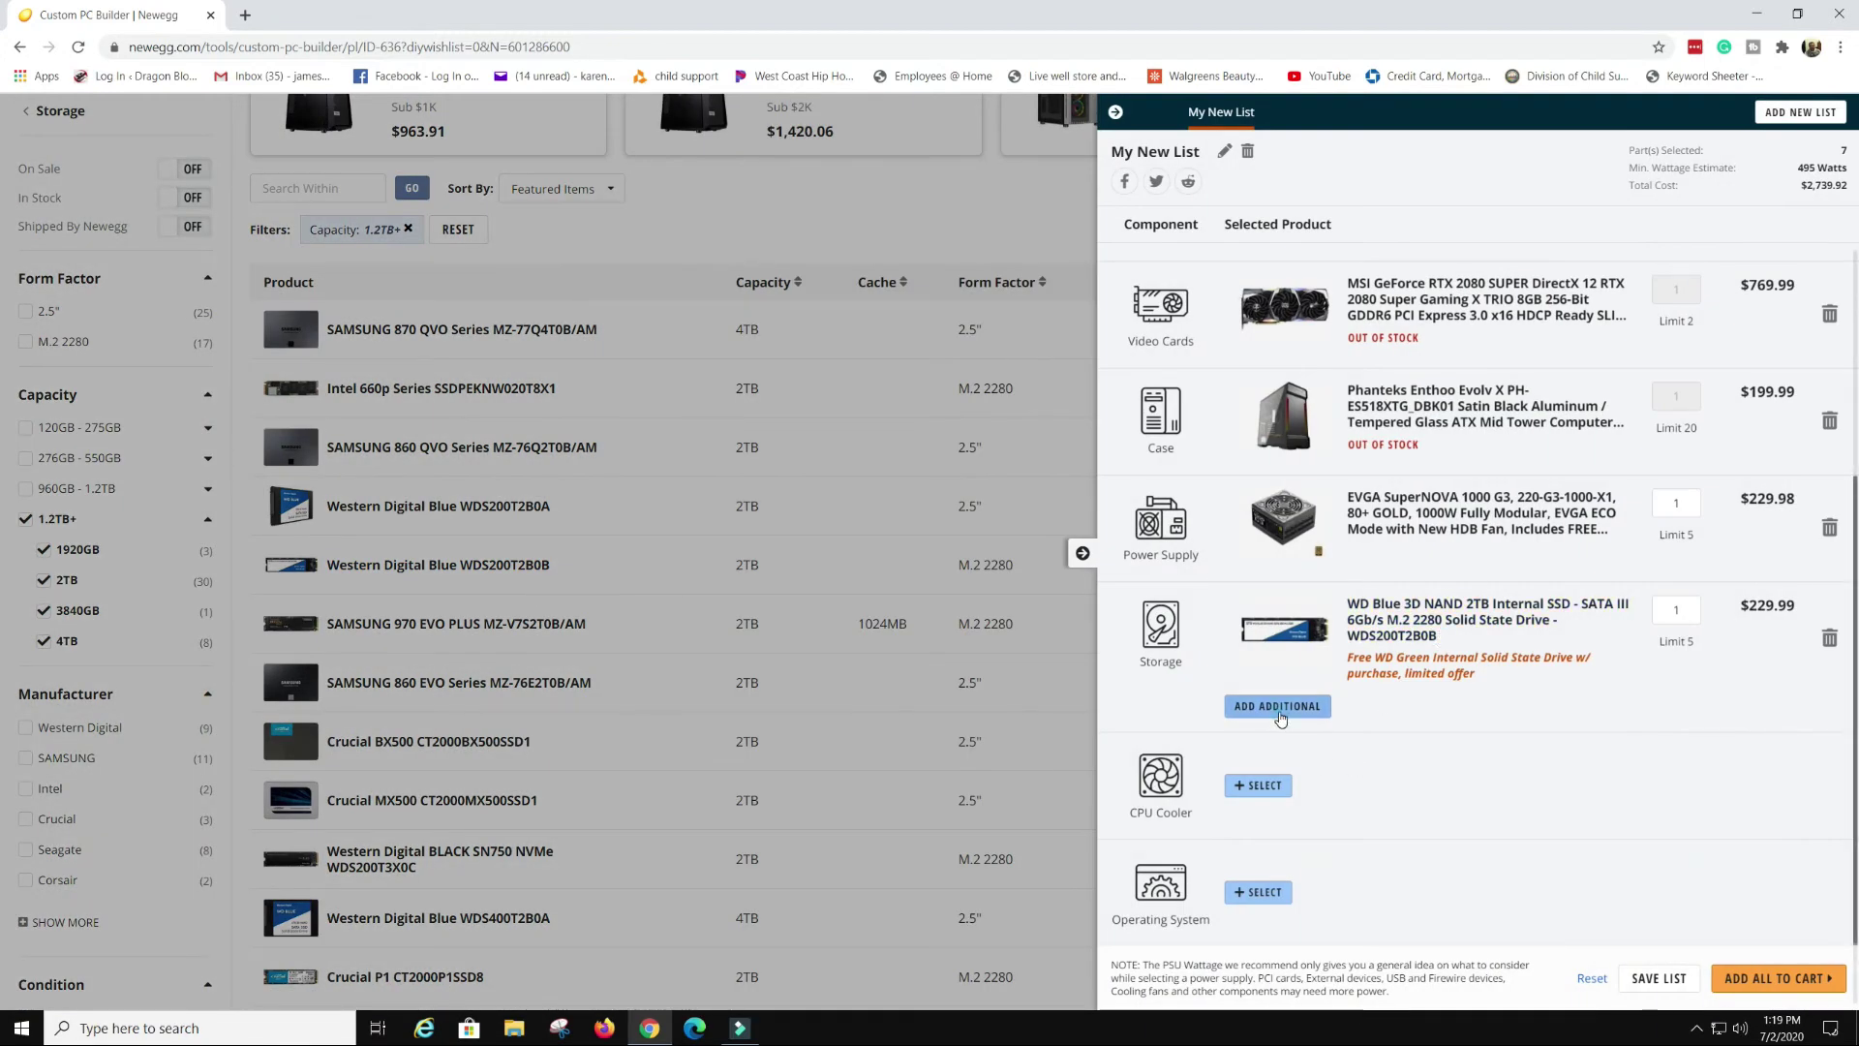
Start selecting an additional SSD for the build and filter the drives to the M.2 2280 form factor
{"action": "left_click", "coordinate": [1278, 707]}
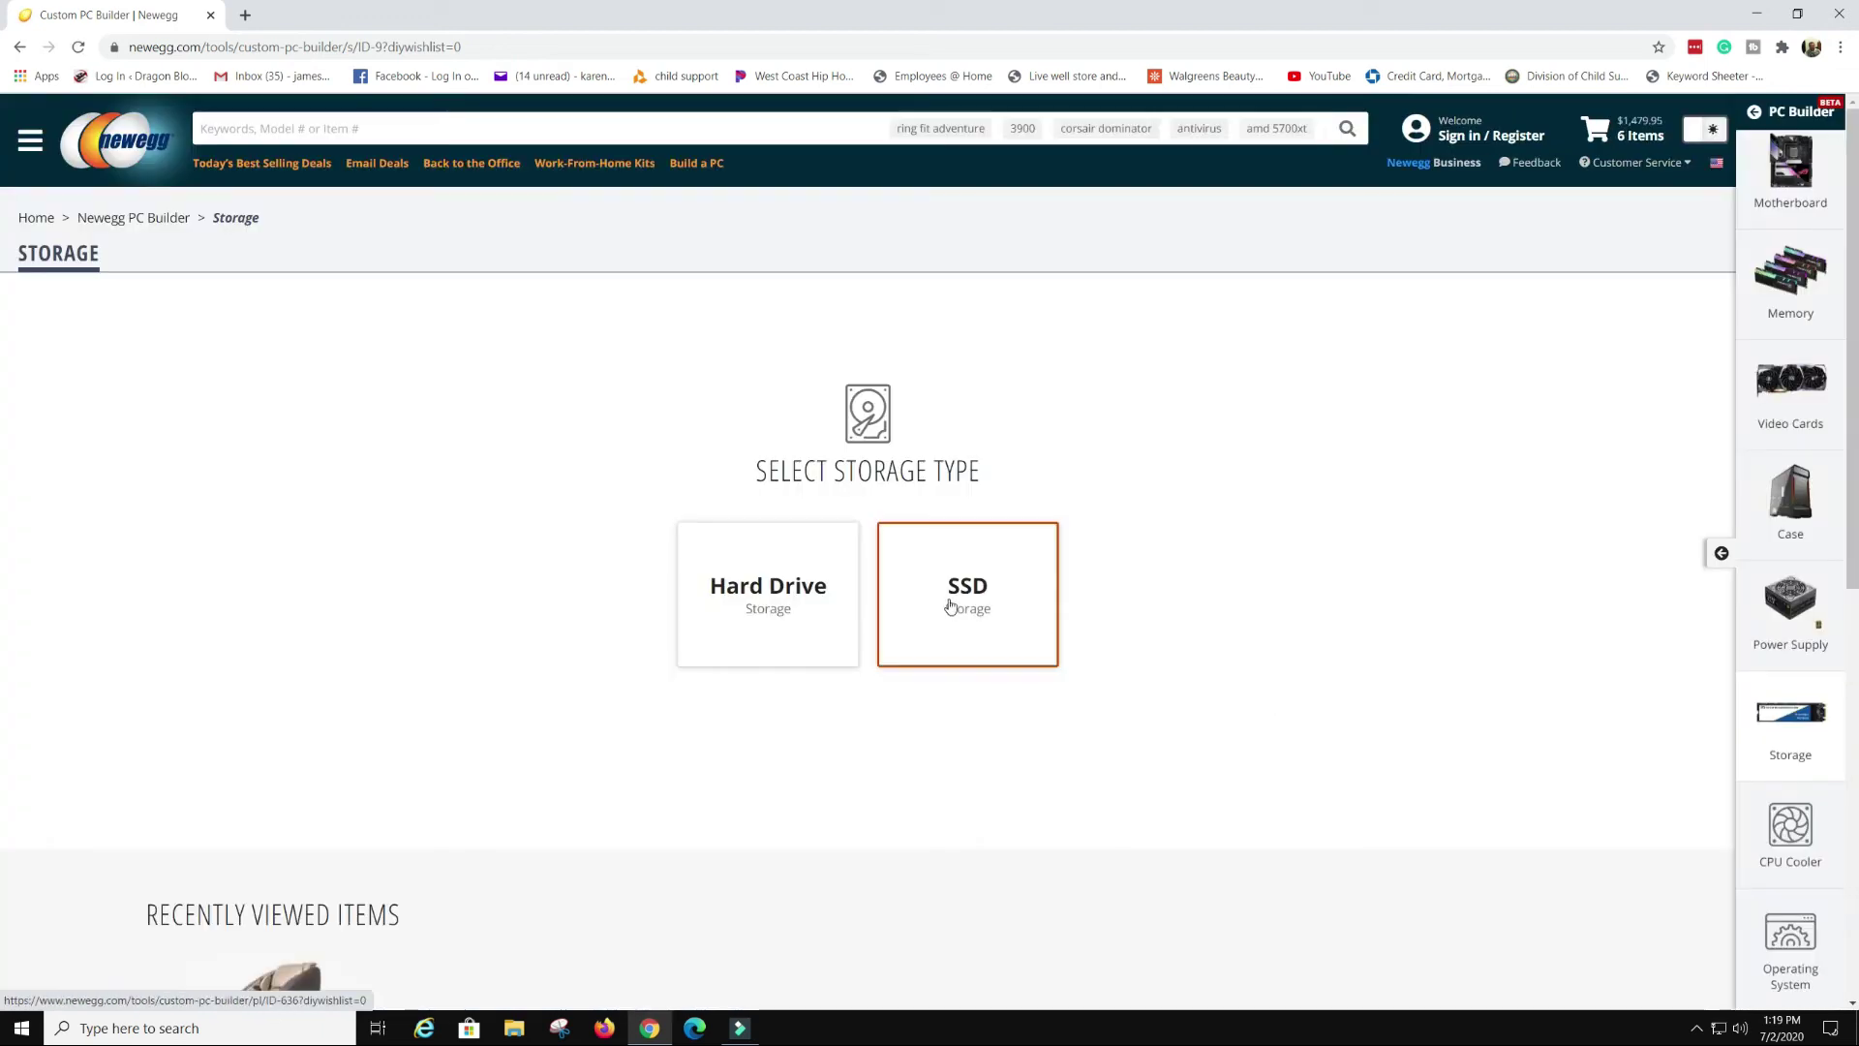
{"action": "left_click", "coordinate": [975, 601]}
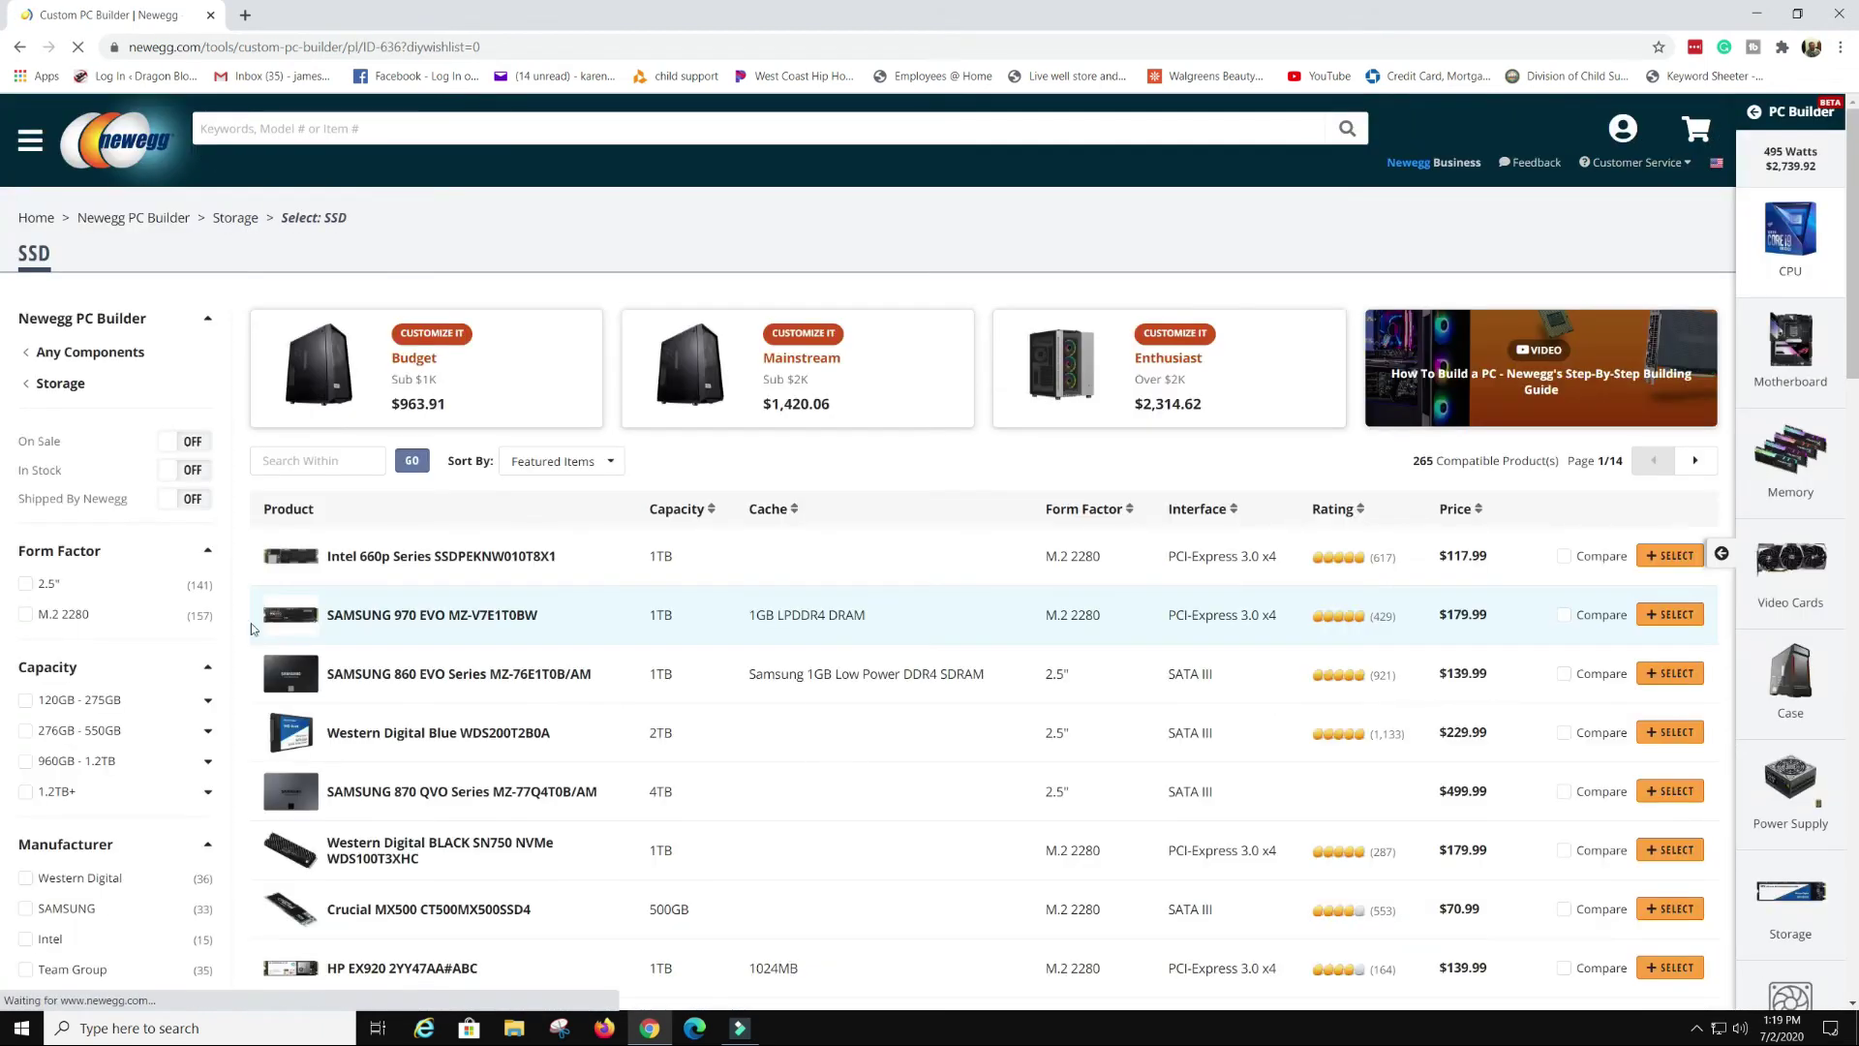
{"action": "left_click", "coordinate": [25, 613]}
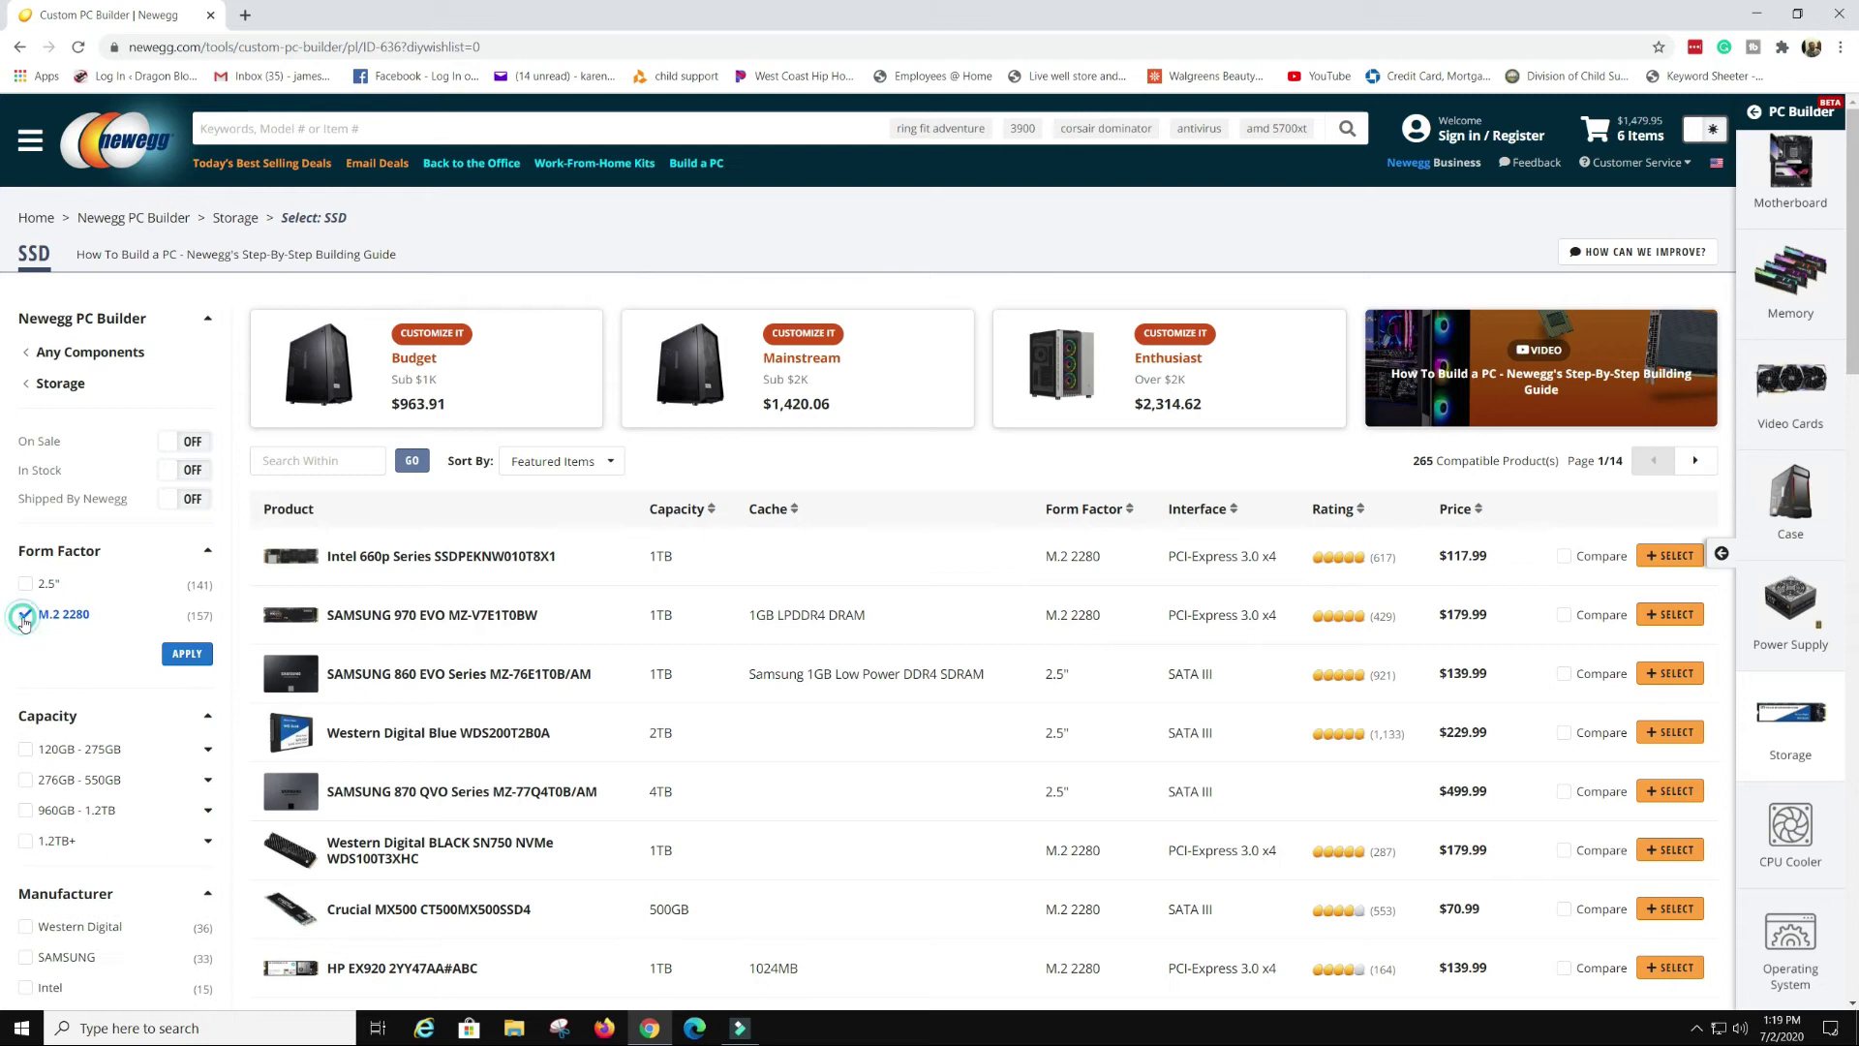
{"action": "left_click", "coordinate": [188, 652]}
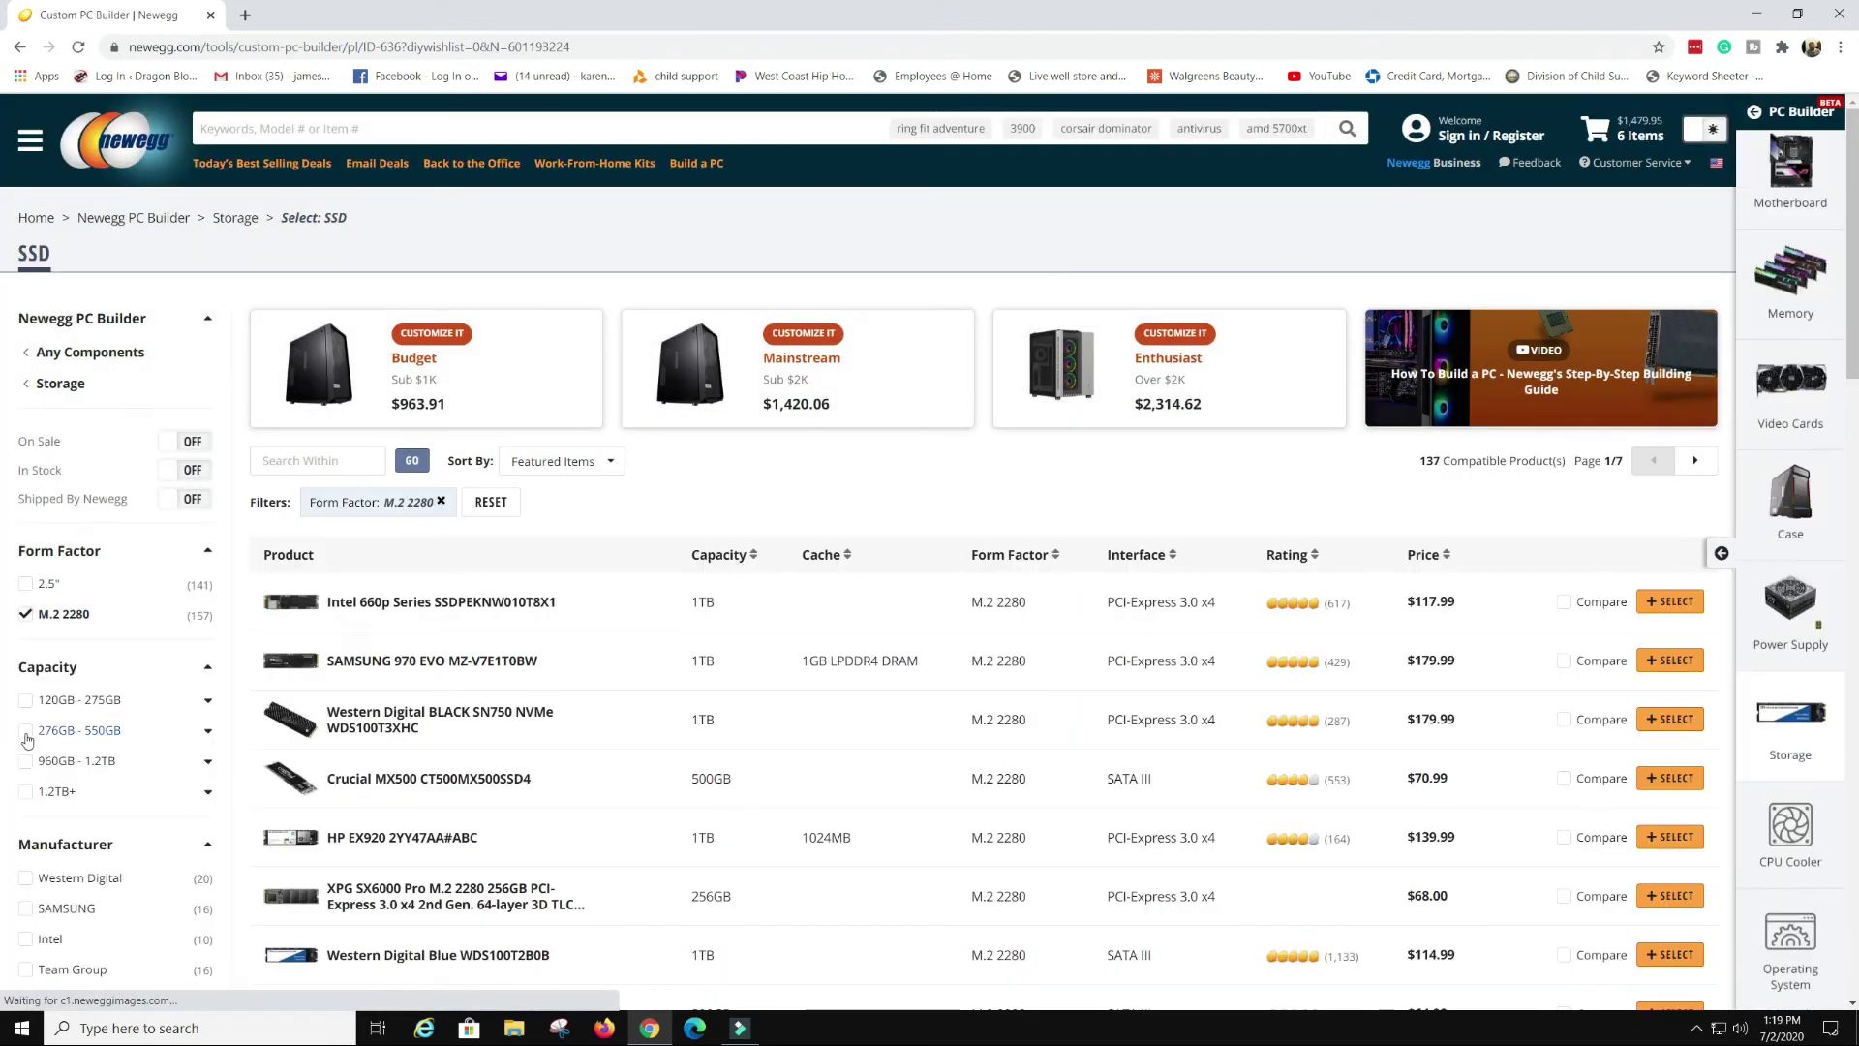
Limit the M.2 drives to 960GB - 1.2TB capacity and add the 1TB Western Digital Blue WDS100T2B0B to the build
{"action": "left_click", "coordinate": [30, 734]}
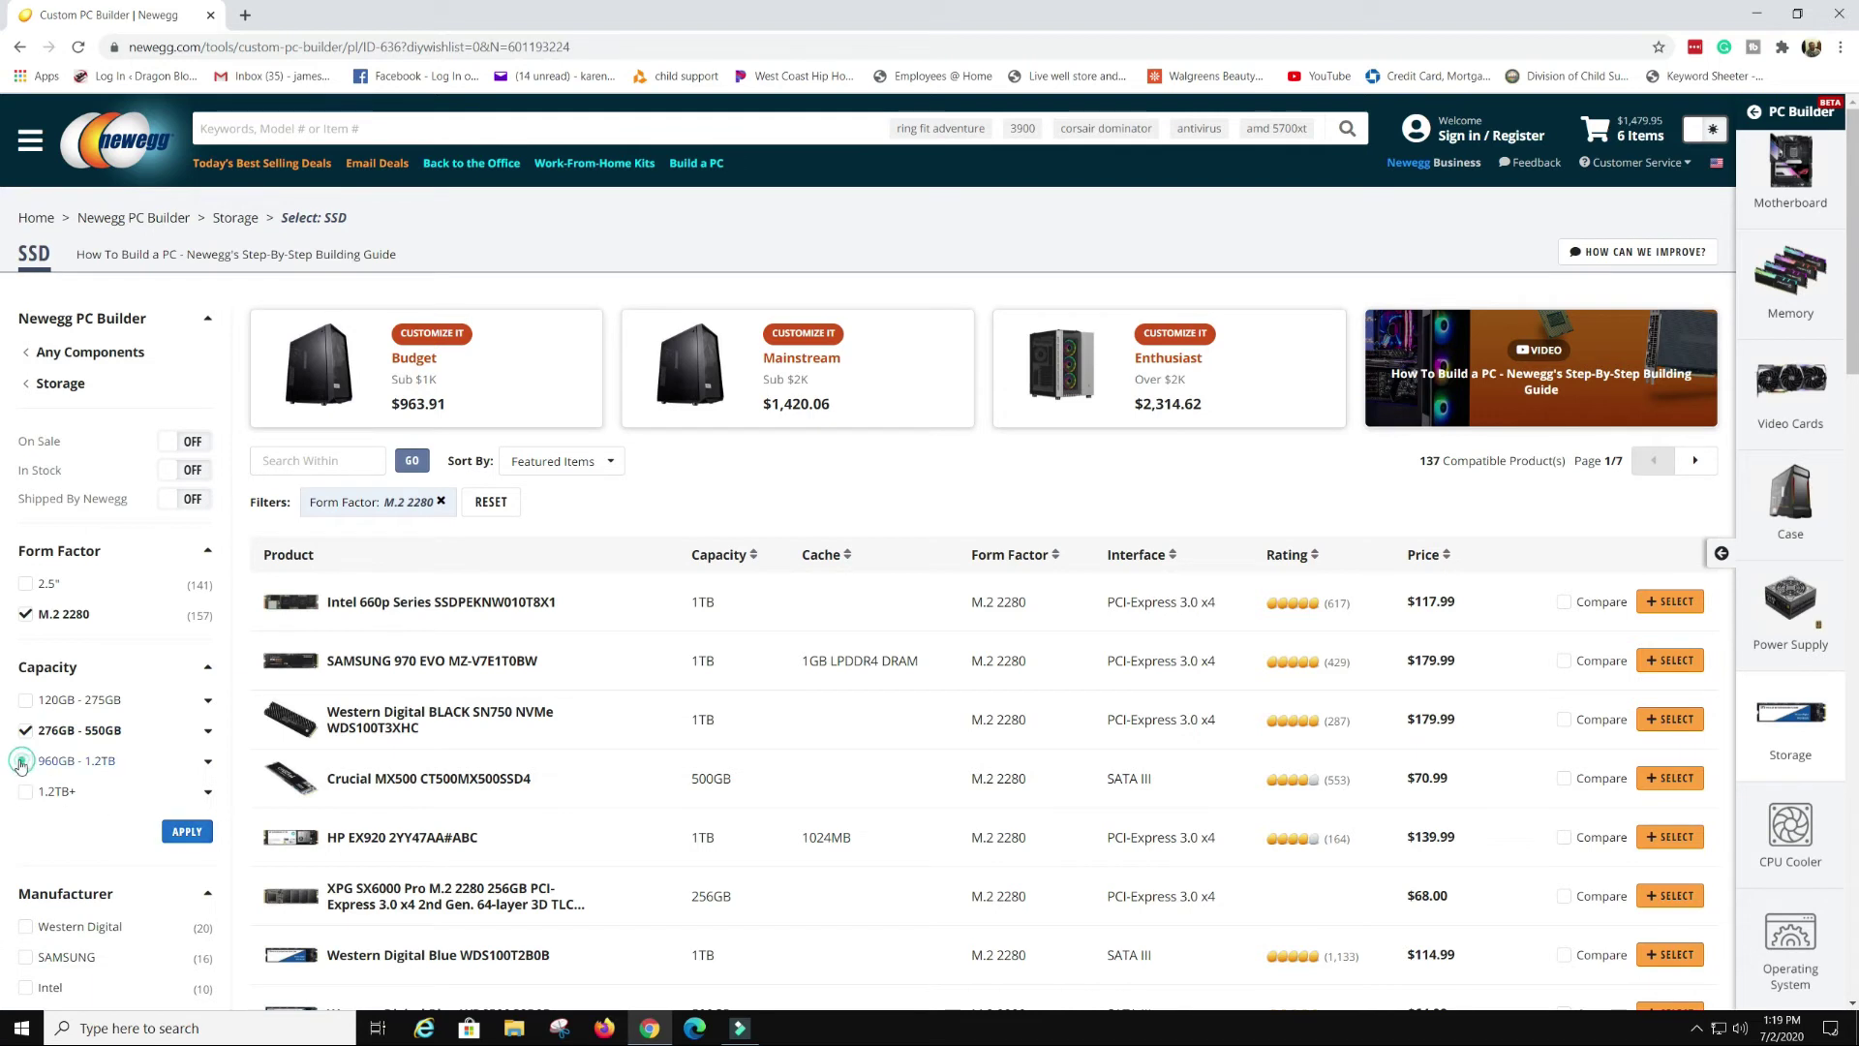
{"action": "left_click", "coordinate": [20, 762]}
{"action": "left_click", "coordinate": [187, 831]}
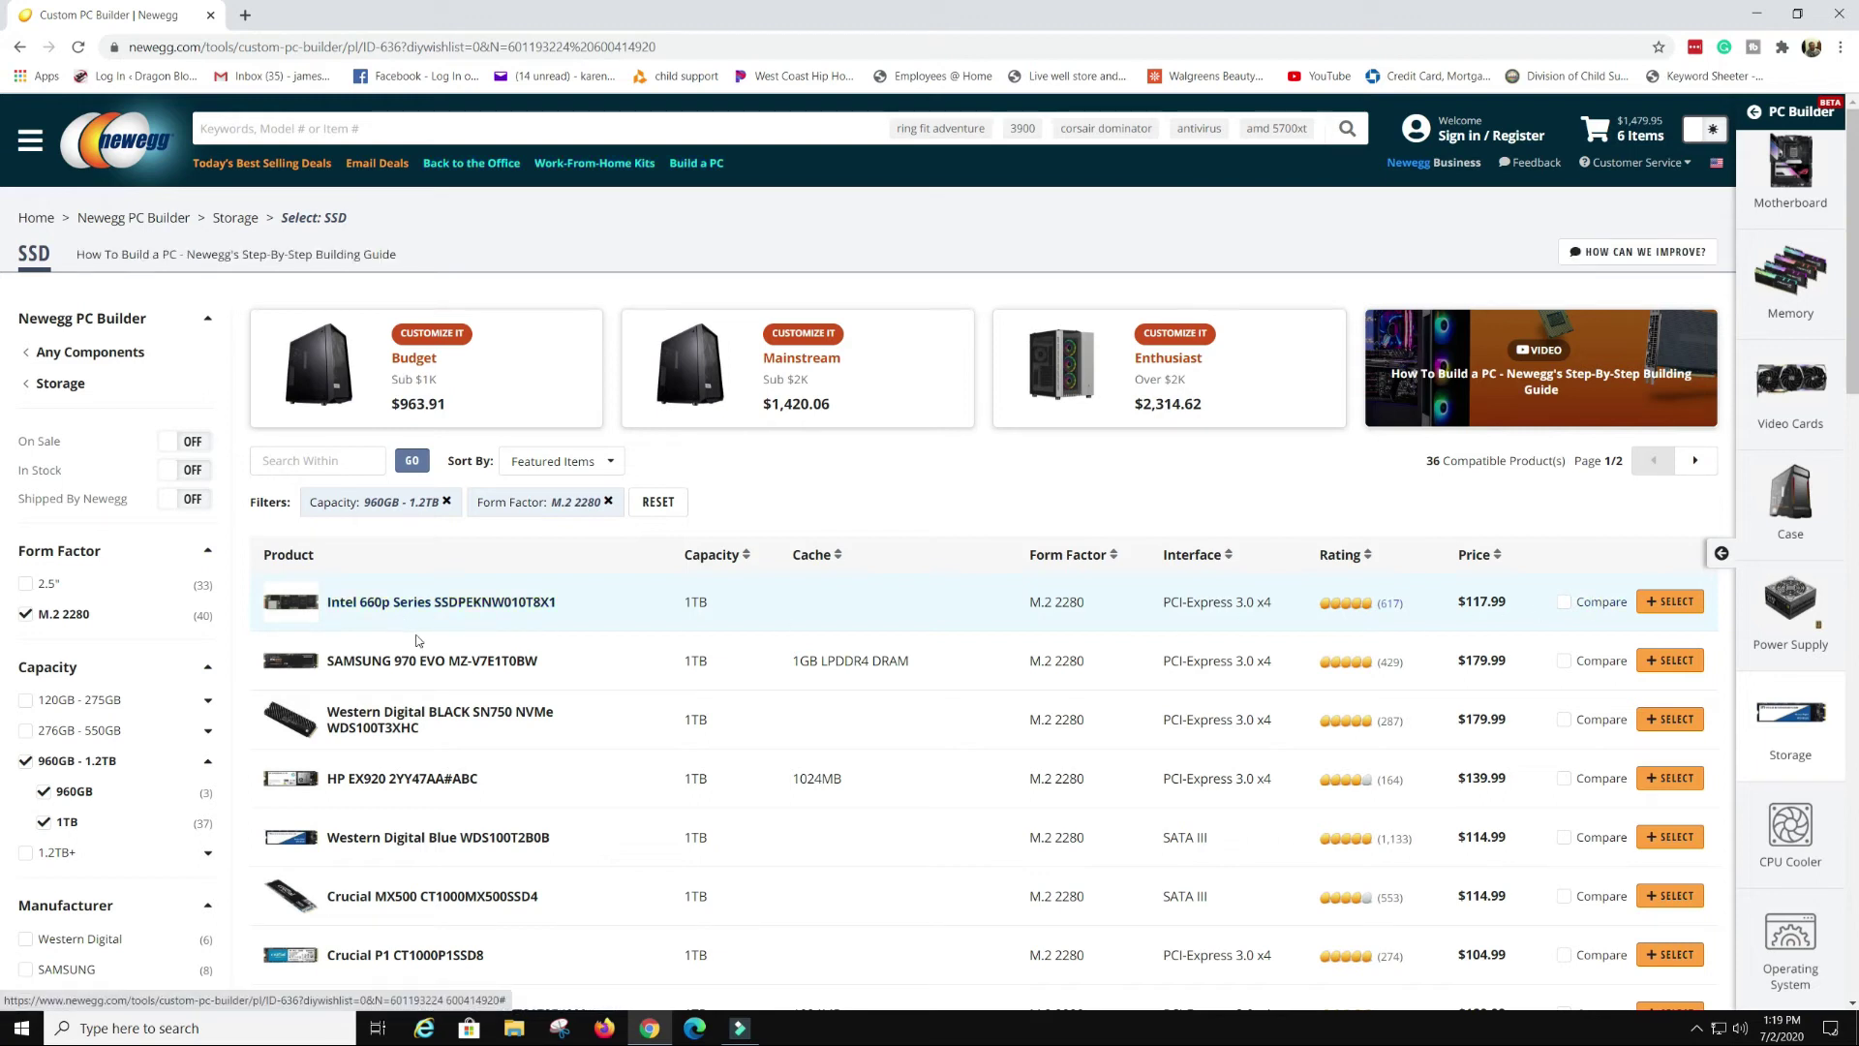
{"action": "left_click", "coordinate": [1684, 844]}
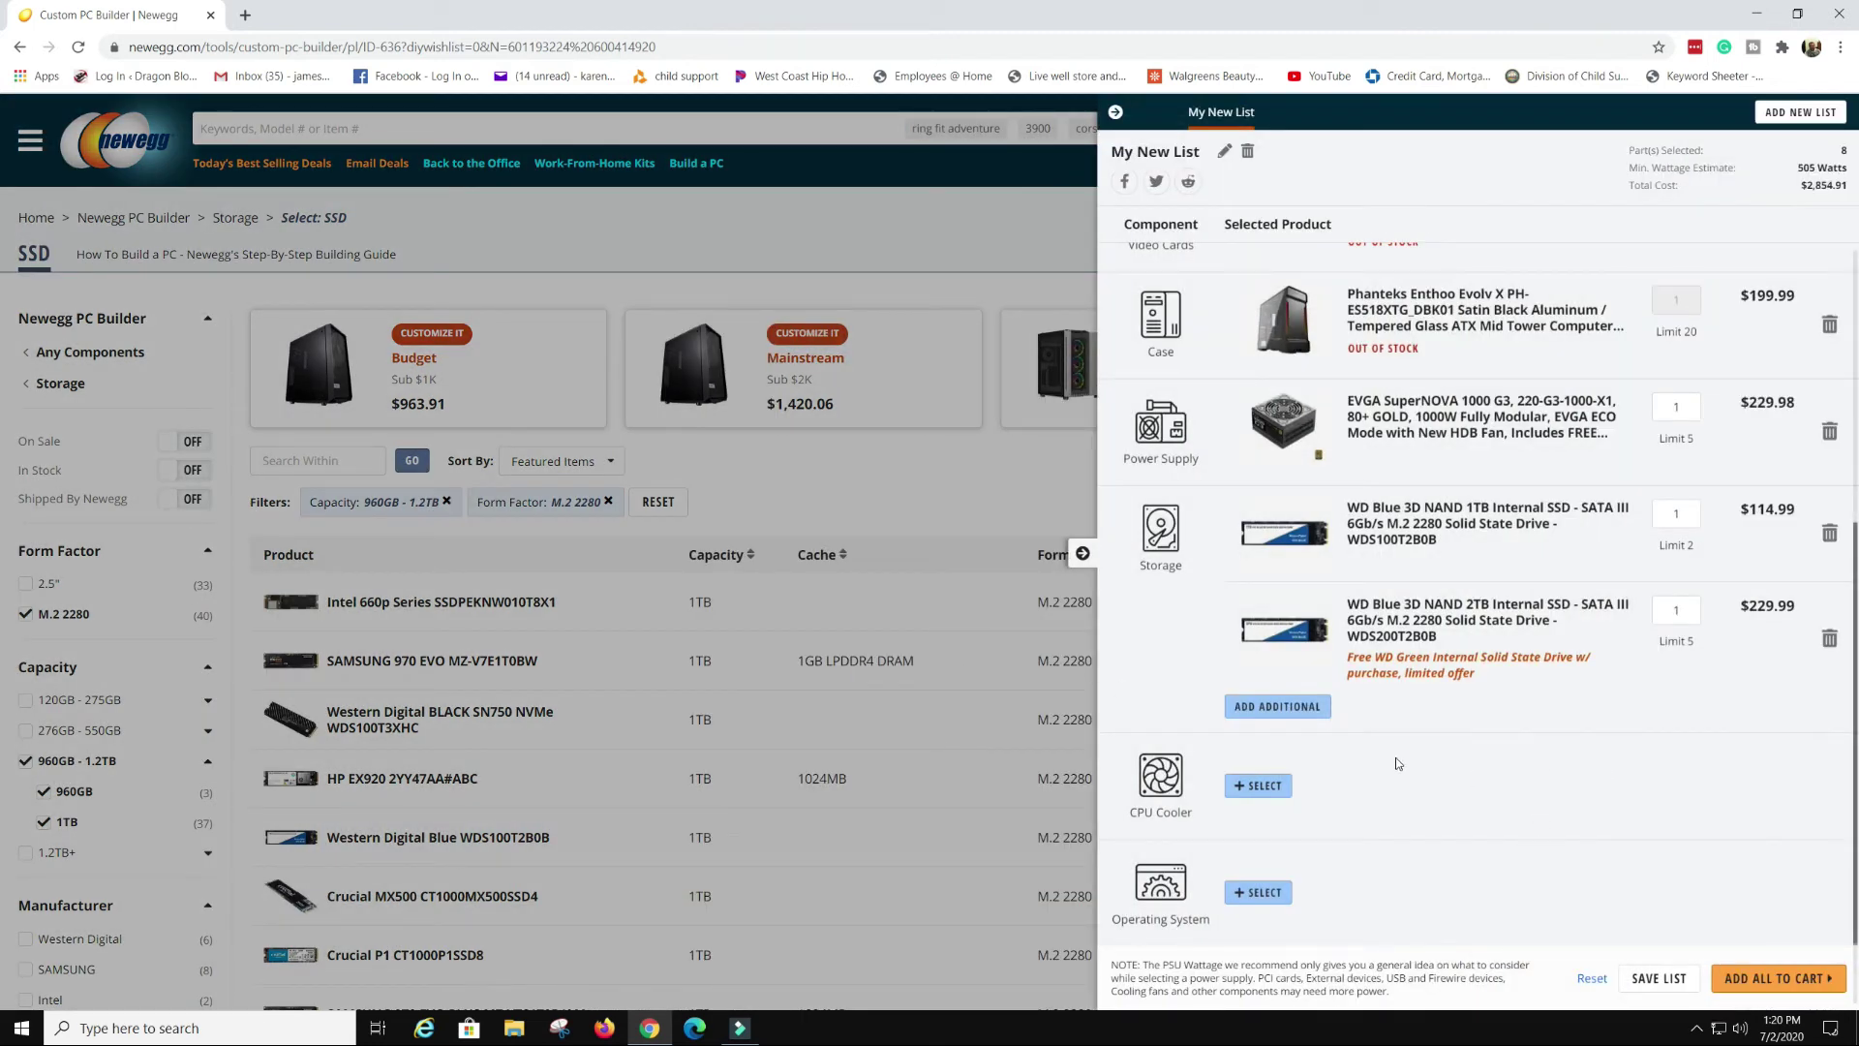
Open the CPU cooler selection, choose Water Cooler Kit as the type, and filter the coolers to the manufacturer Thermaltake
{"action": "scroll", "coordinate": [1258, 805], "scroll_direction": "up", "scroll_amount": 1}
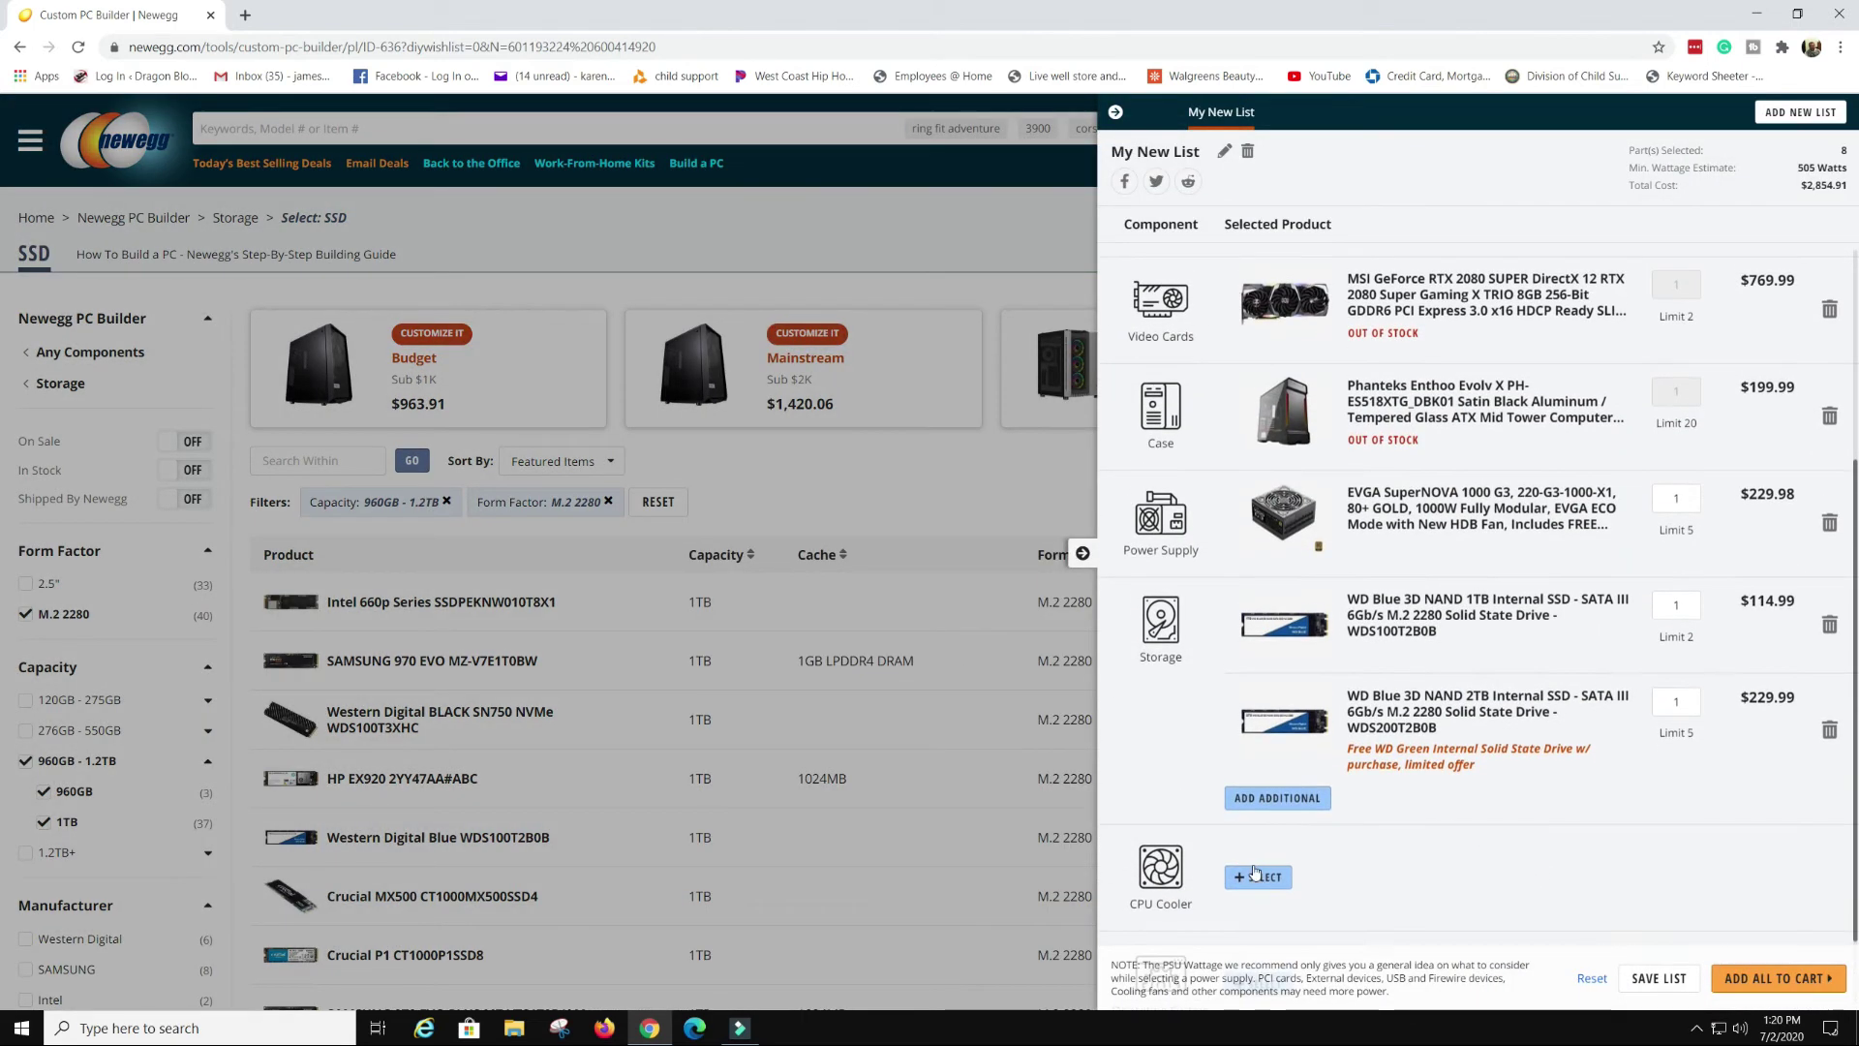
{"action": "left_click", "coordinate": [1231, 879]}
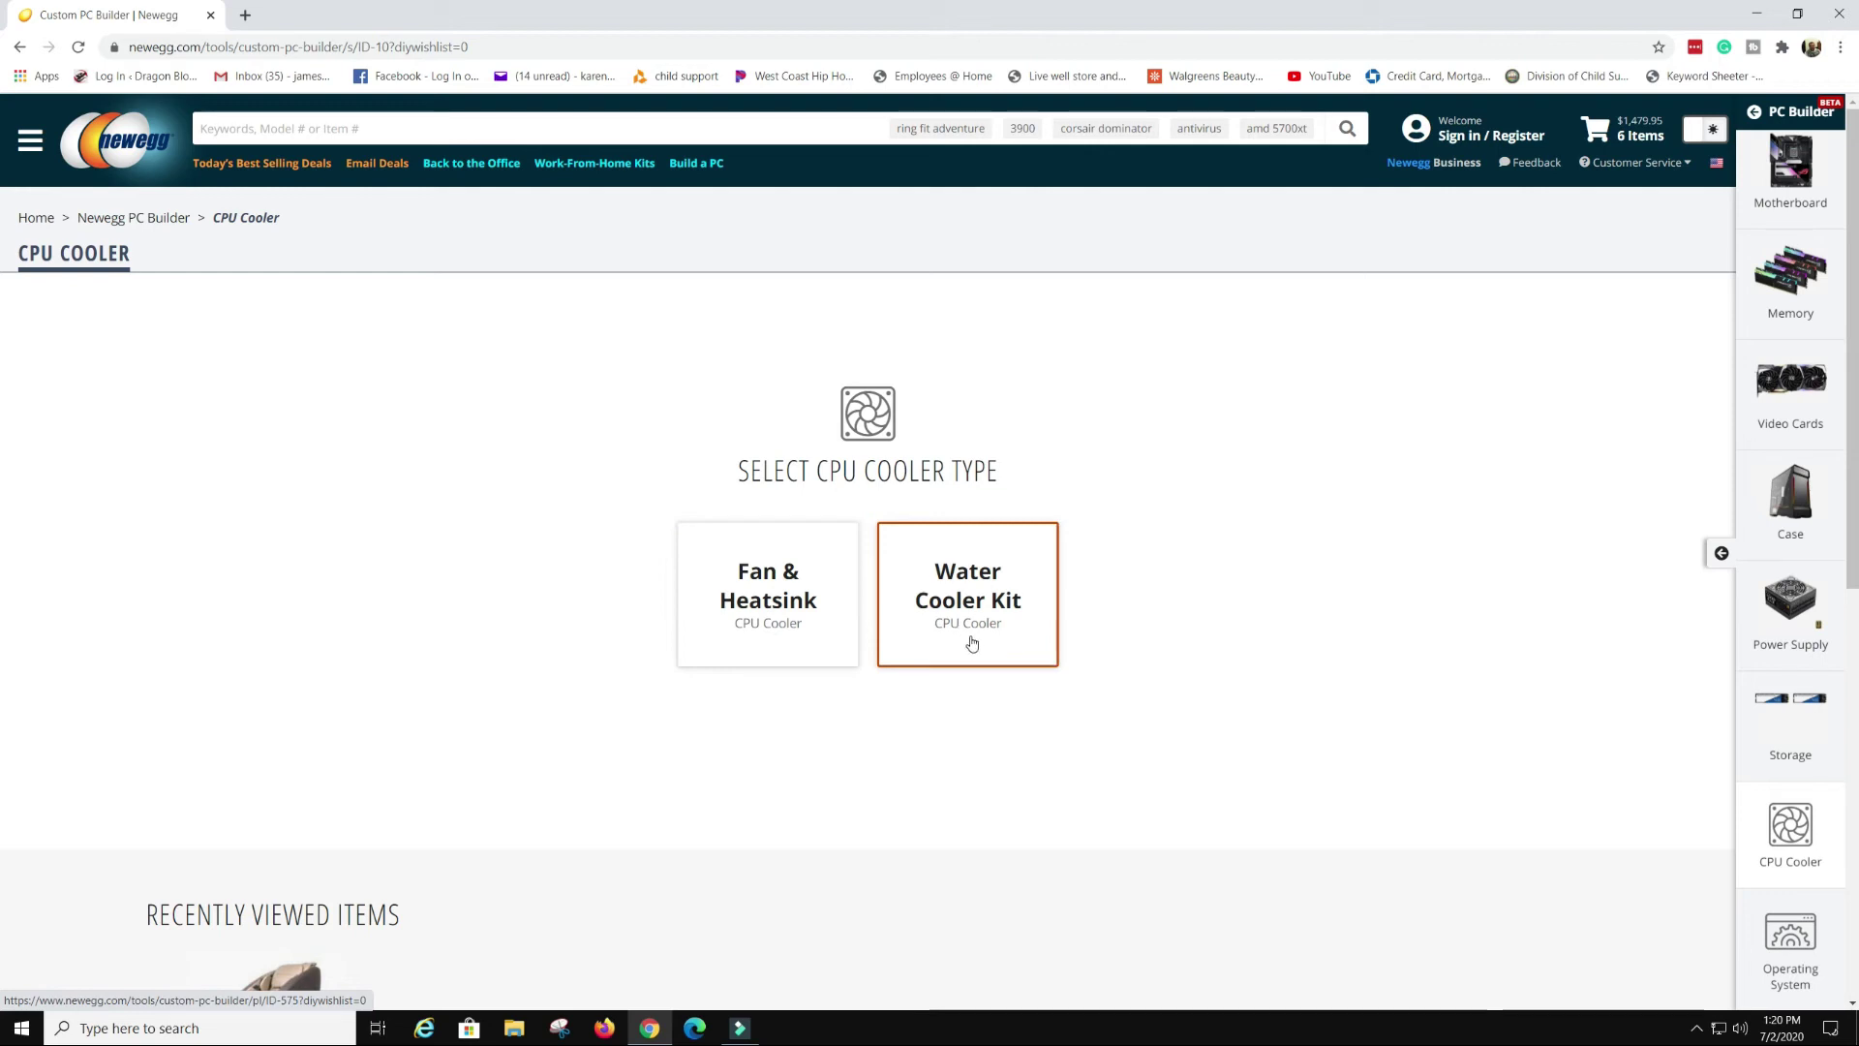
{"action": "left_click", "coordinate": [1018, 620]}
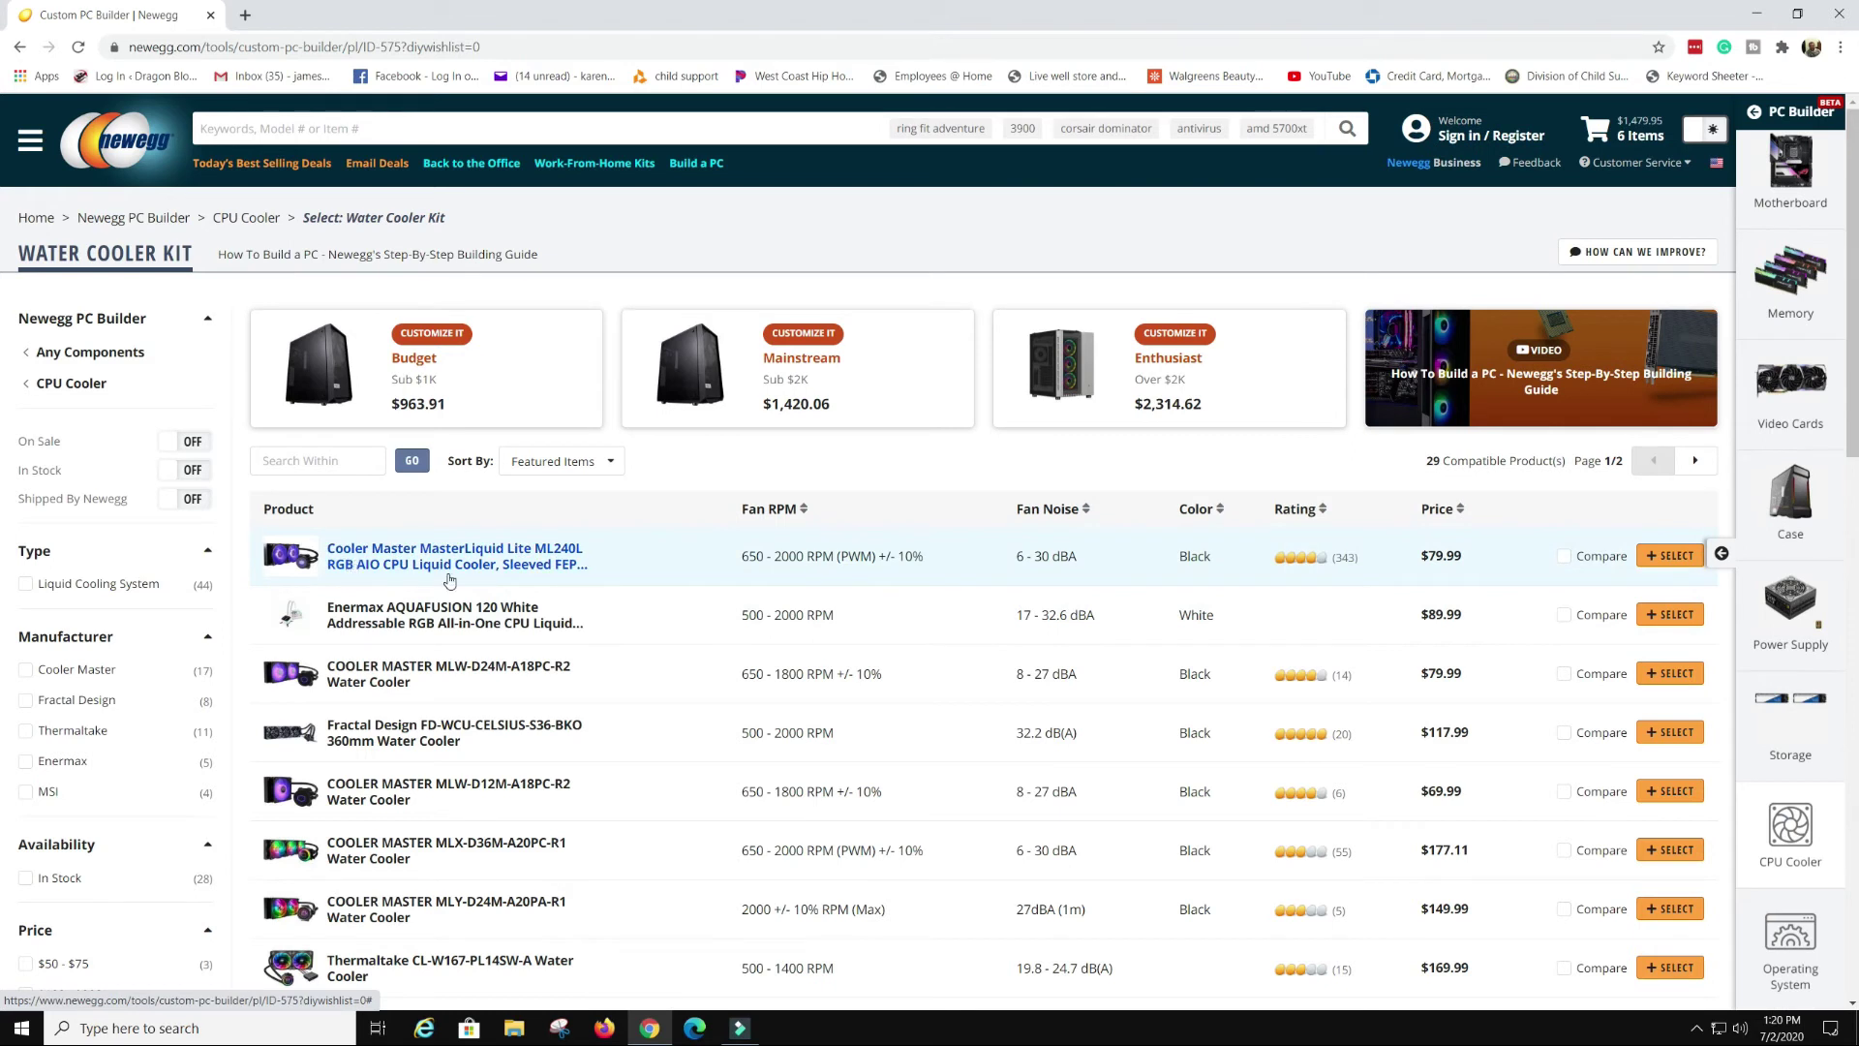
{"action": "left_click", "coordinate": [25, 735]}
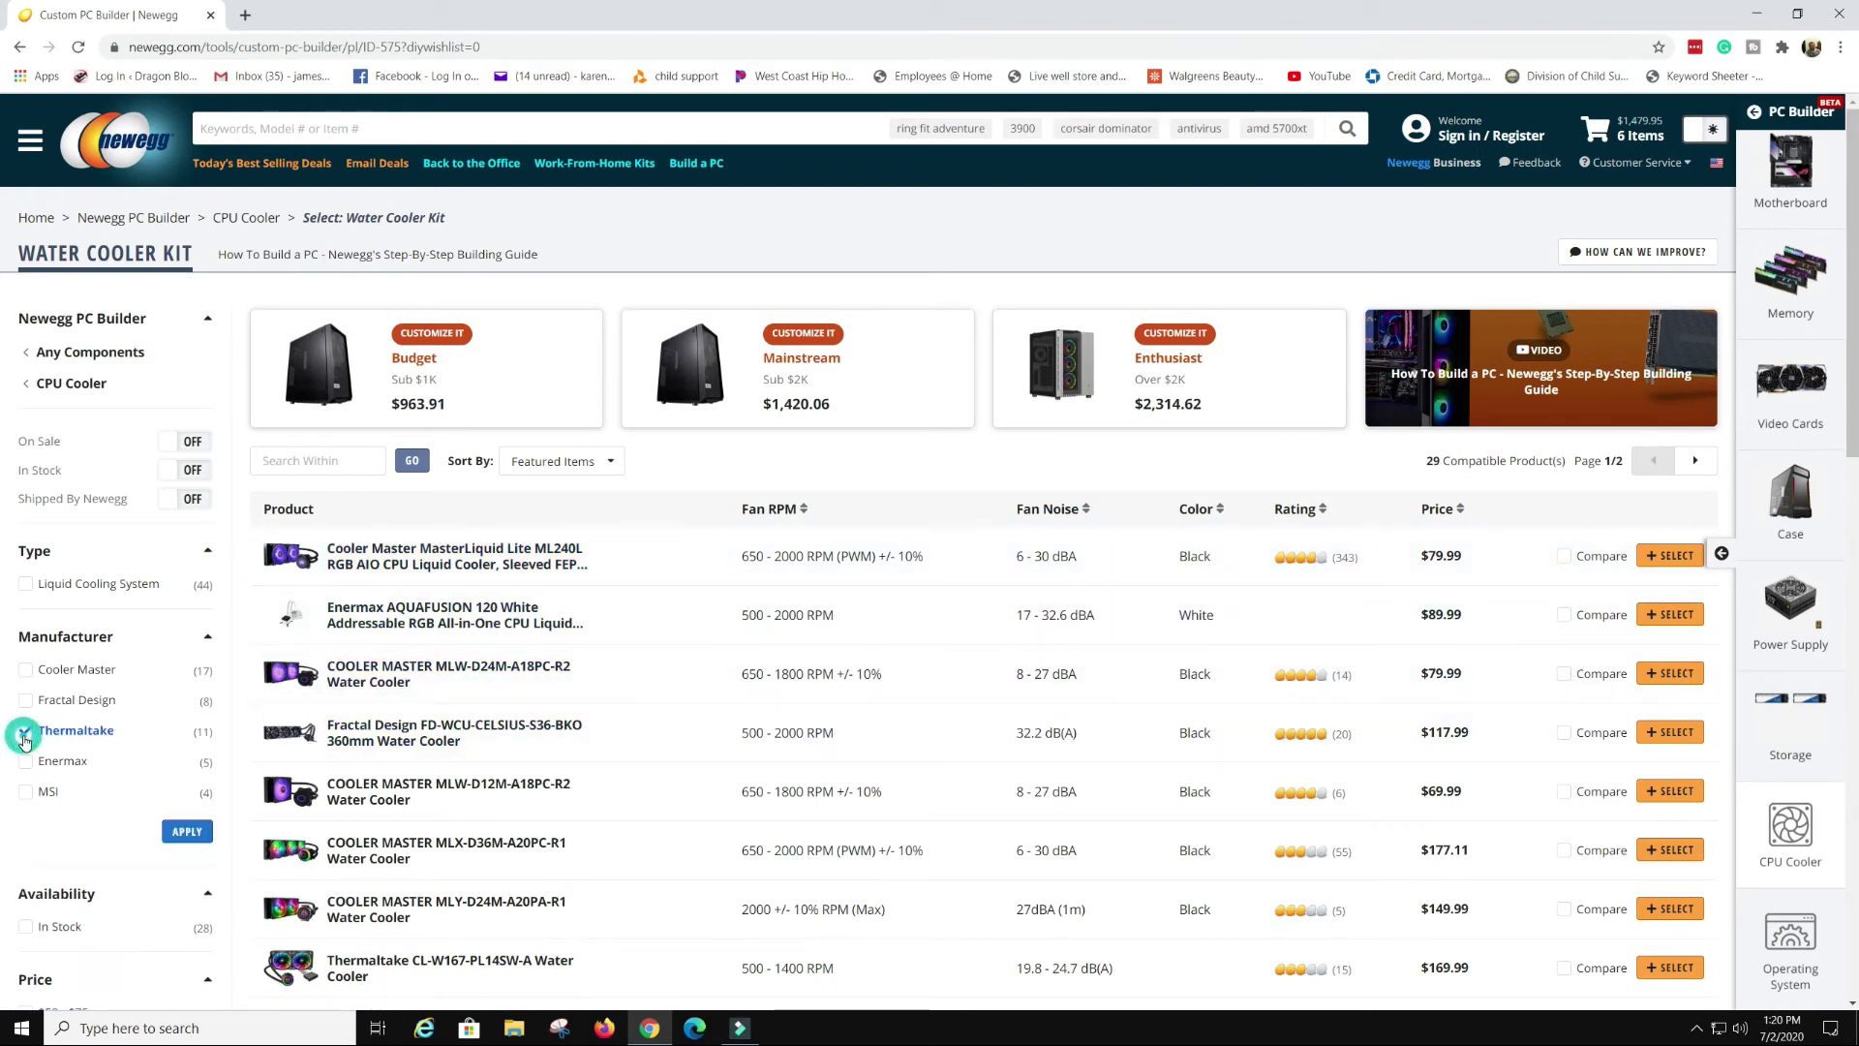
{"action": "left_click", "coordinate": [182, 834]}
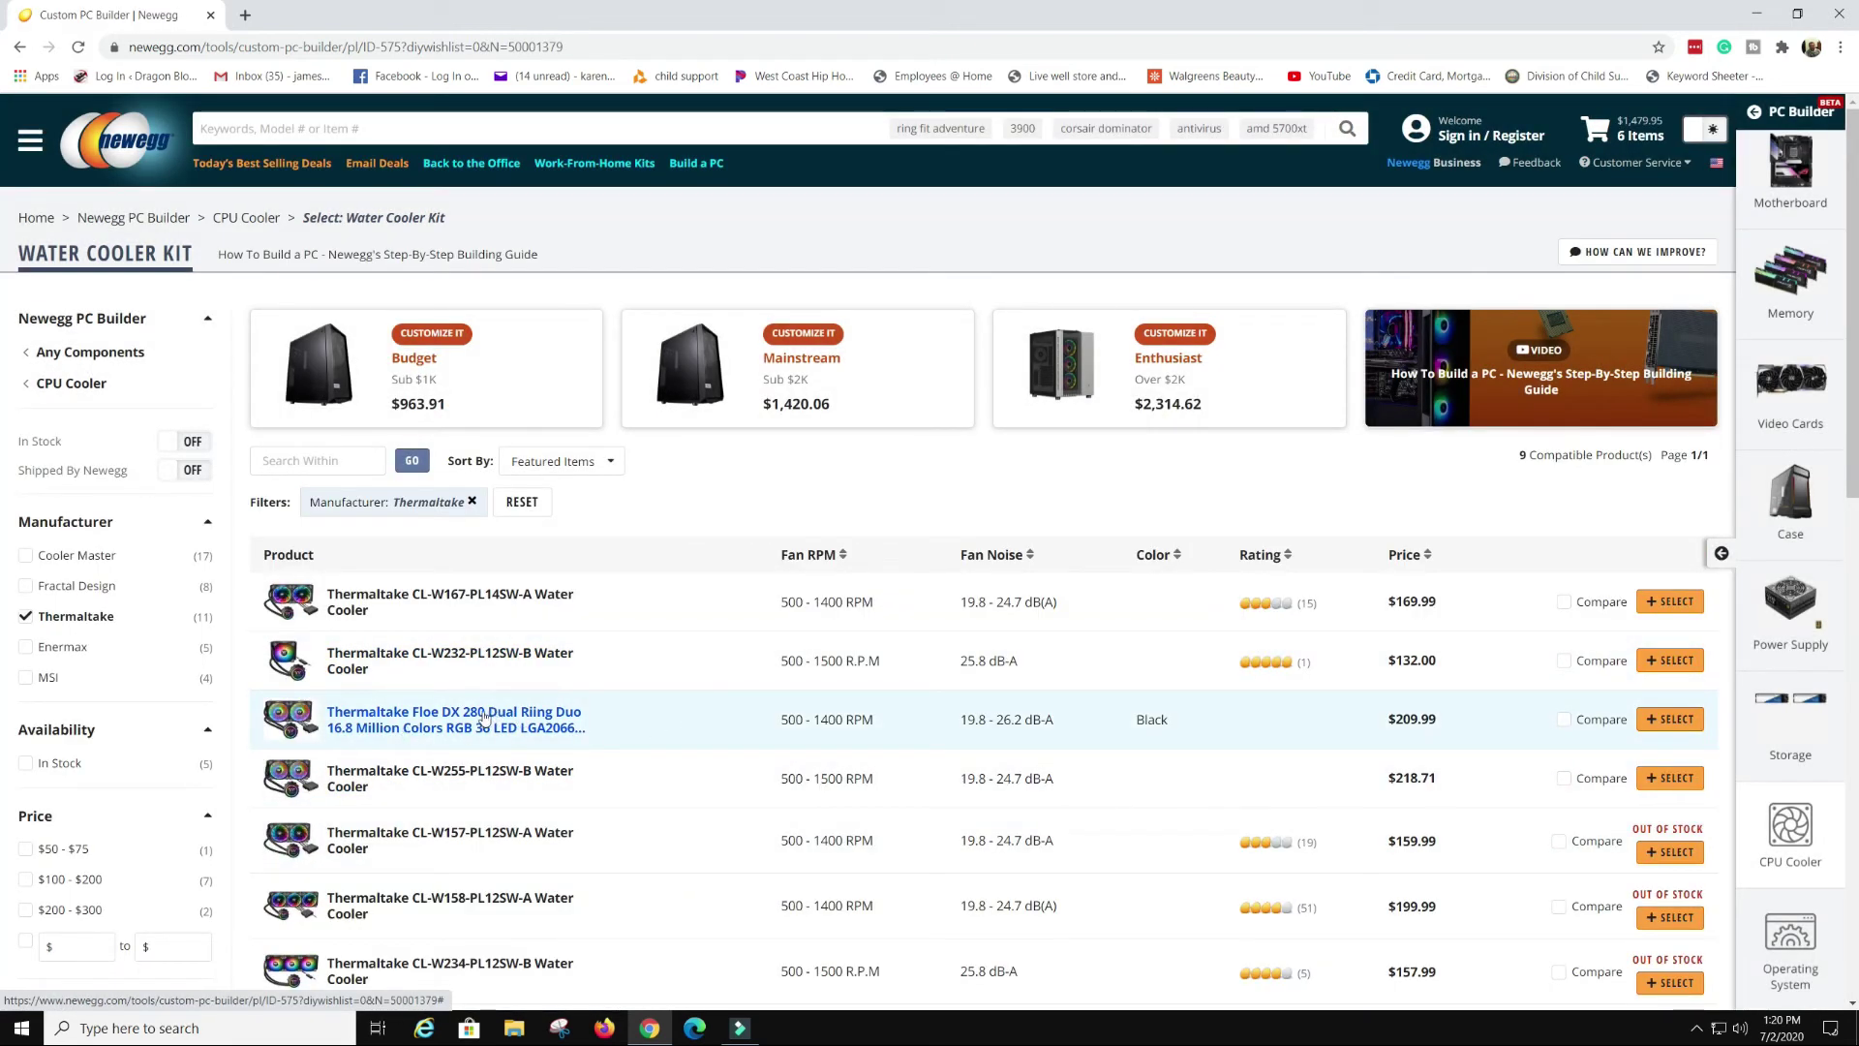
Review the Thermaltake Water 3.0 360 ARGB Sync Edition CL-W234-PL12SW-B water cooler and add it to the build
{"action": "scroll", "coordinate": [455, 725], "scroll_direction": "down", "scroll_amount": 3}
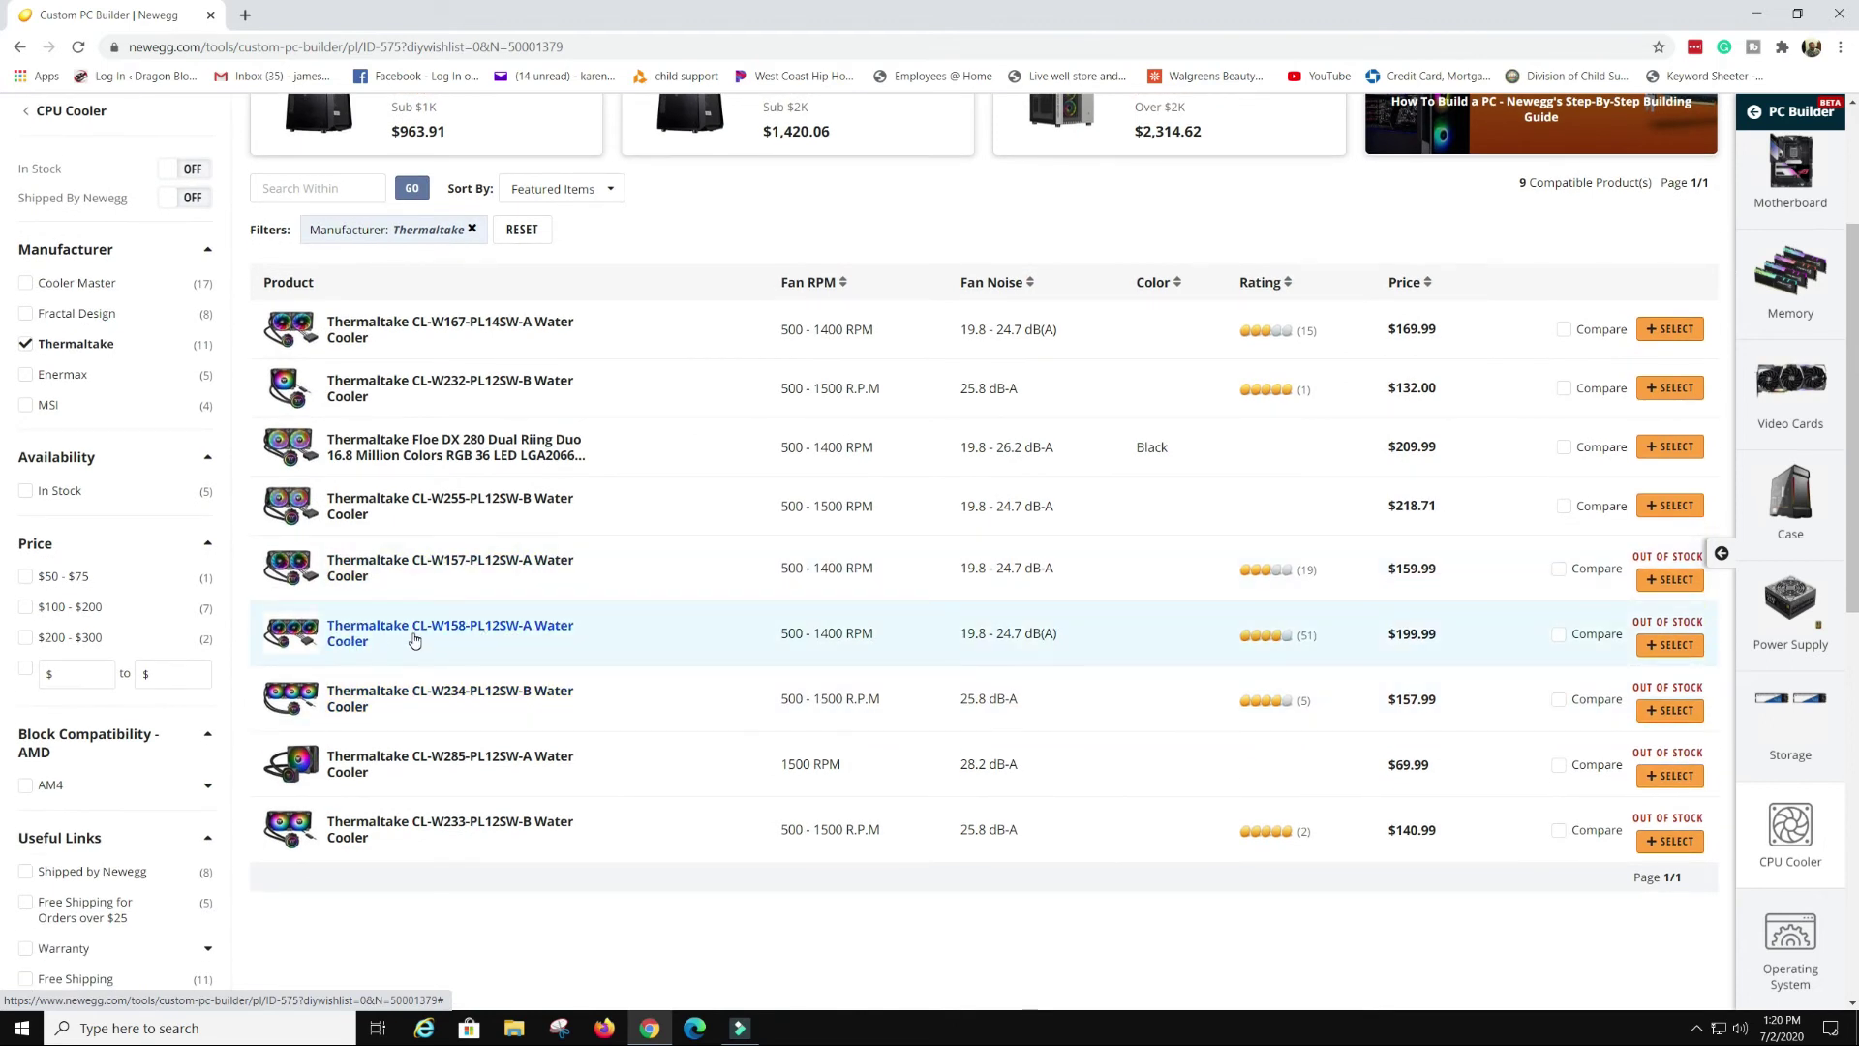
{"action": "scroll", "coordinate": [117, 577], "scroll_direction": "up", "scroll_amount": 2}
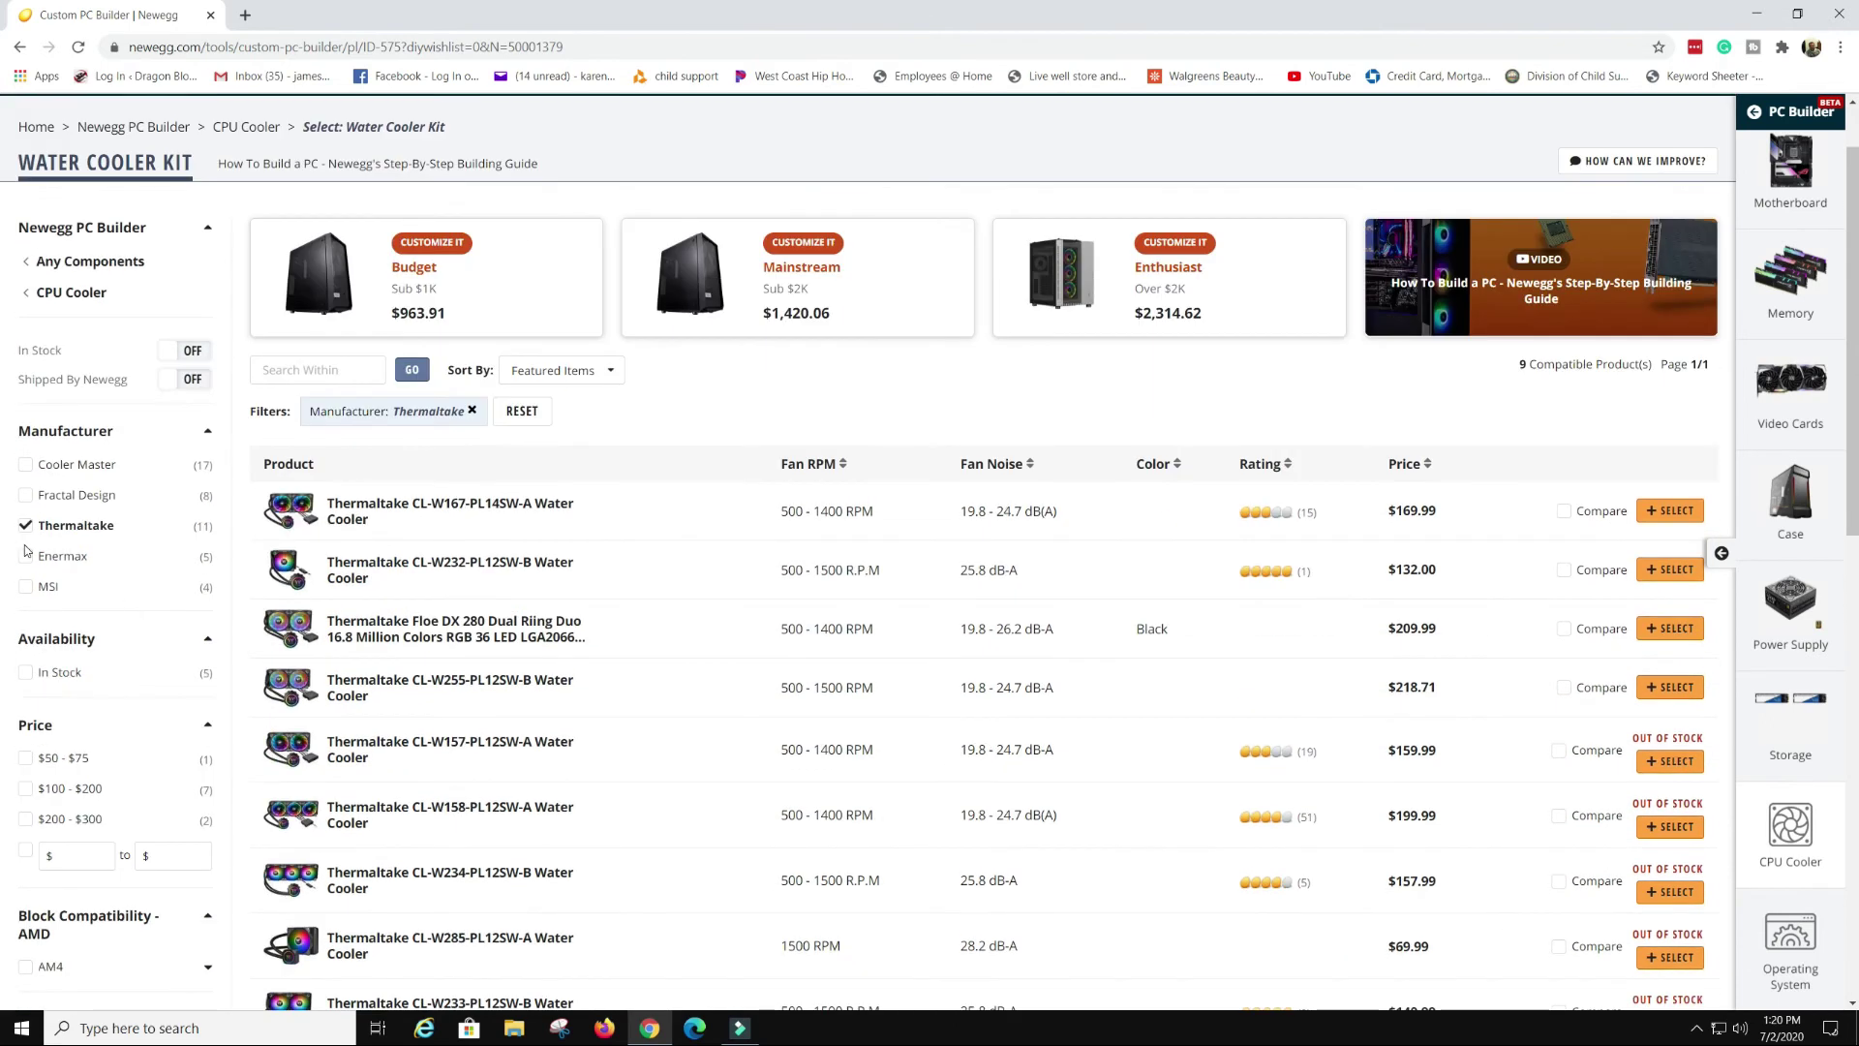
{"action": "scroll", "coordinate": [55, 571], "scroll_direction": "down", "scroll_amount": 4}
{"action": "scroll", "coordinate": [124, 641], "scroll_direction": "down", "scroll_amount": 3}
{"action": "scroll", "coordinate": [114, 634], "scroll_direction": "up", "scroll_amount": 5}
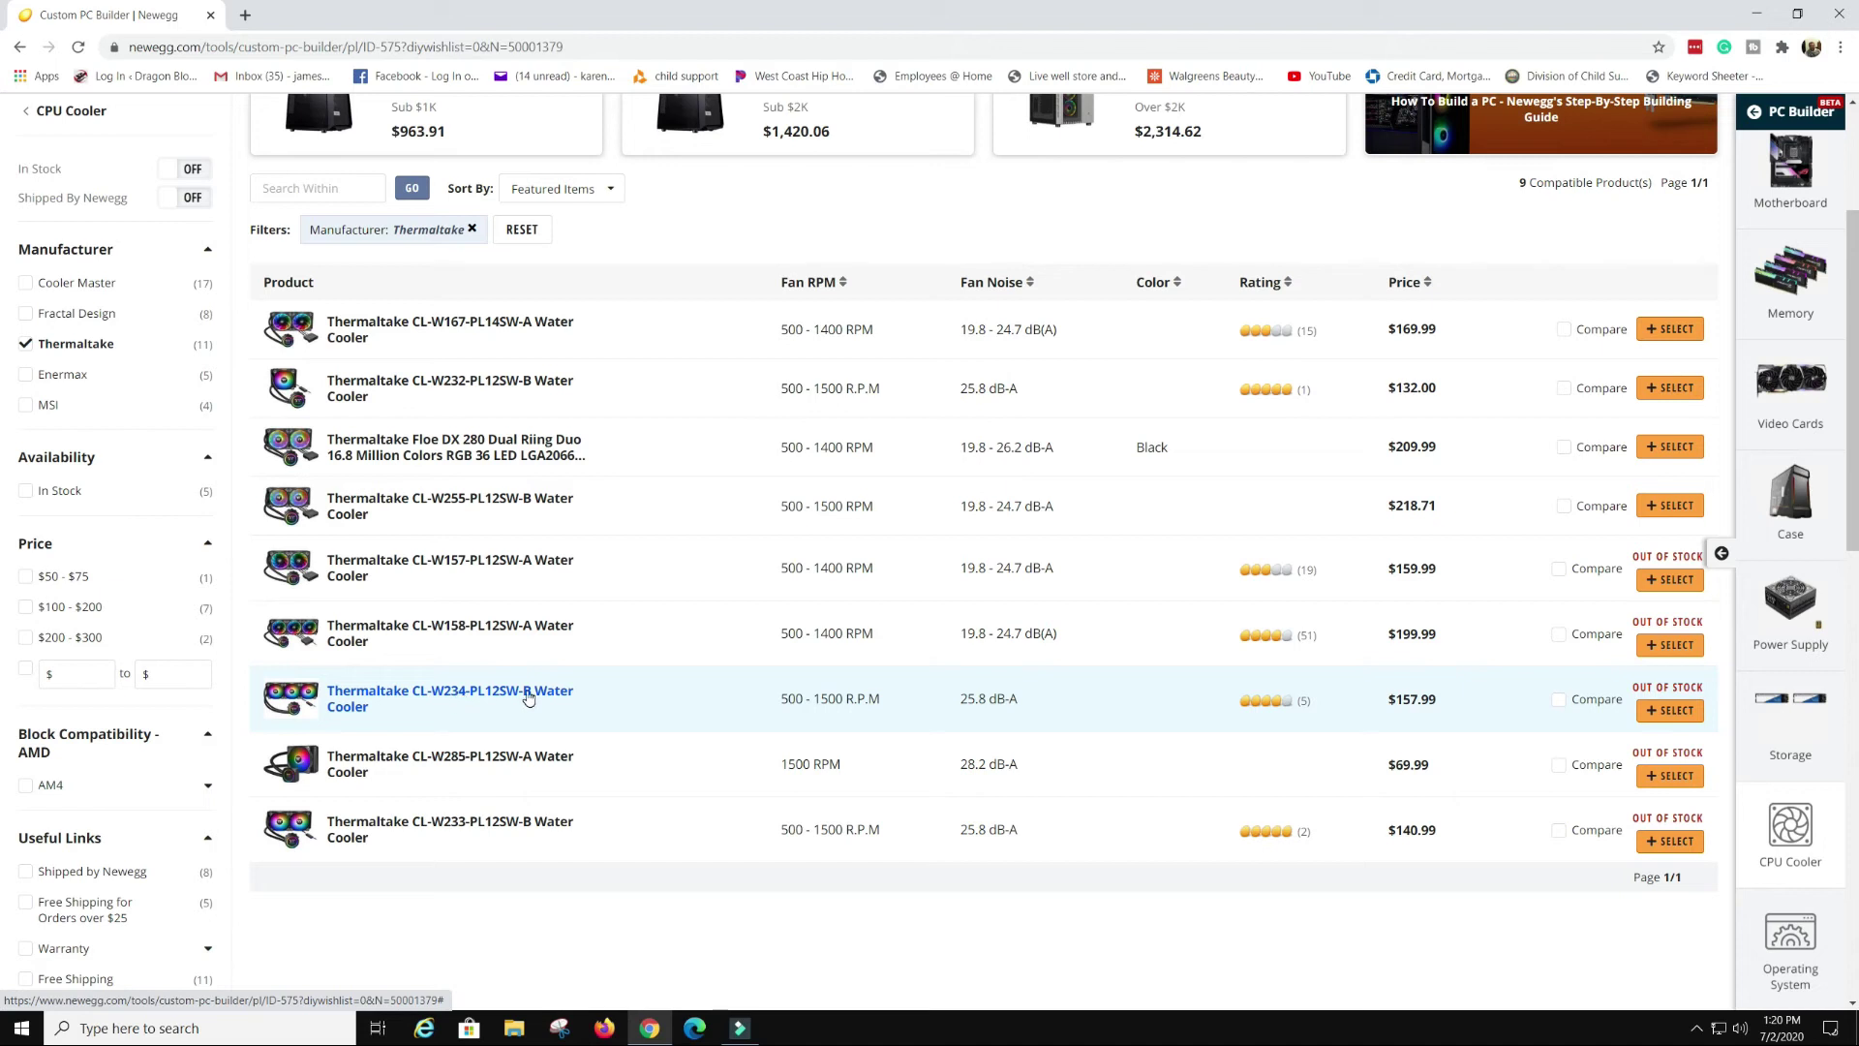
{"action": "left_click", "coordinate": [478, 699]}
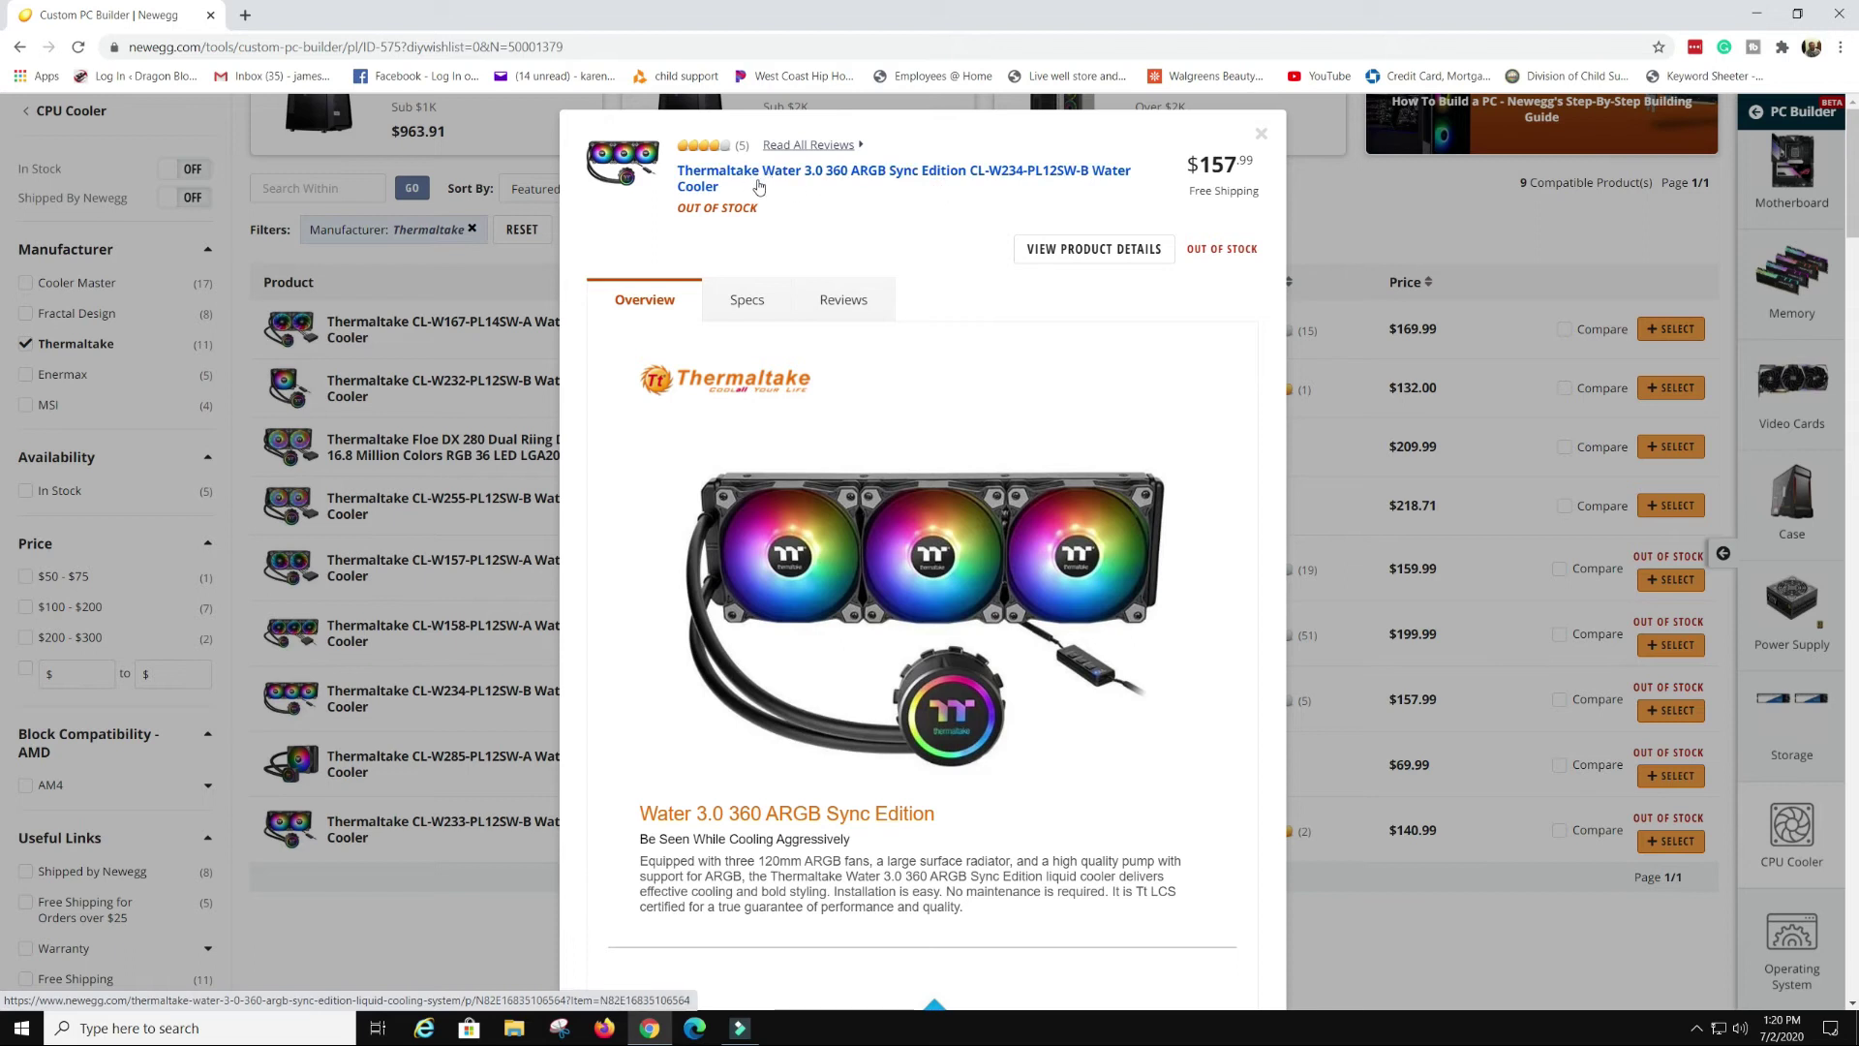
{"action": "left_click", "coordinate": [1258, 134]}
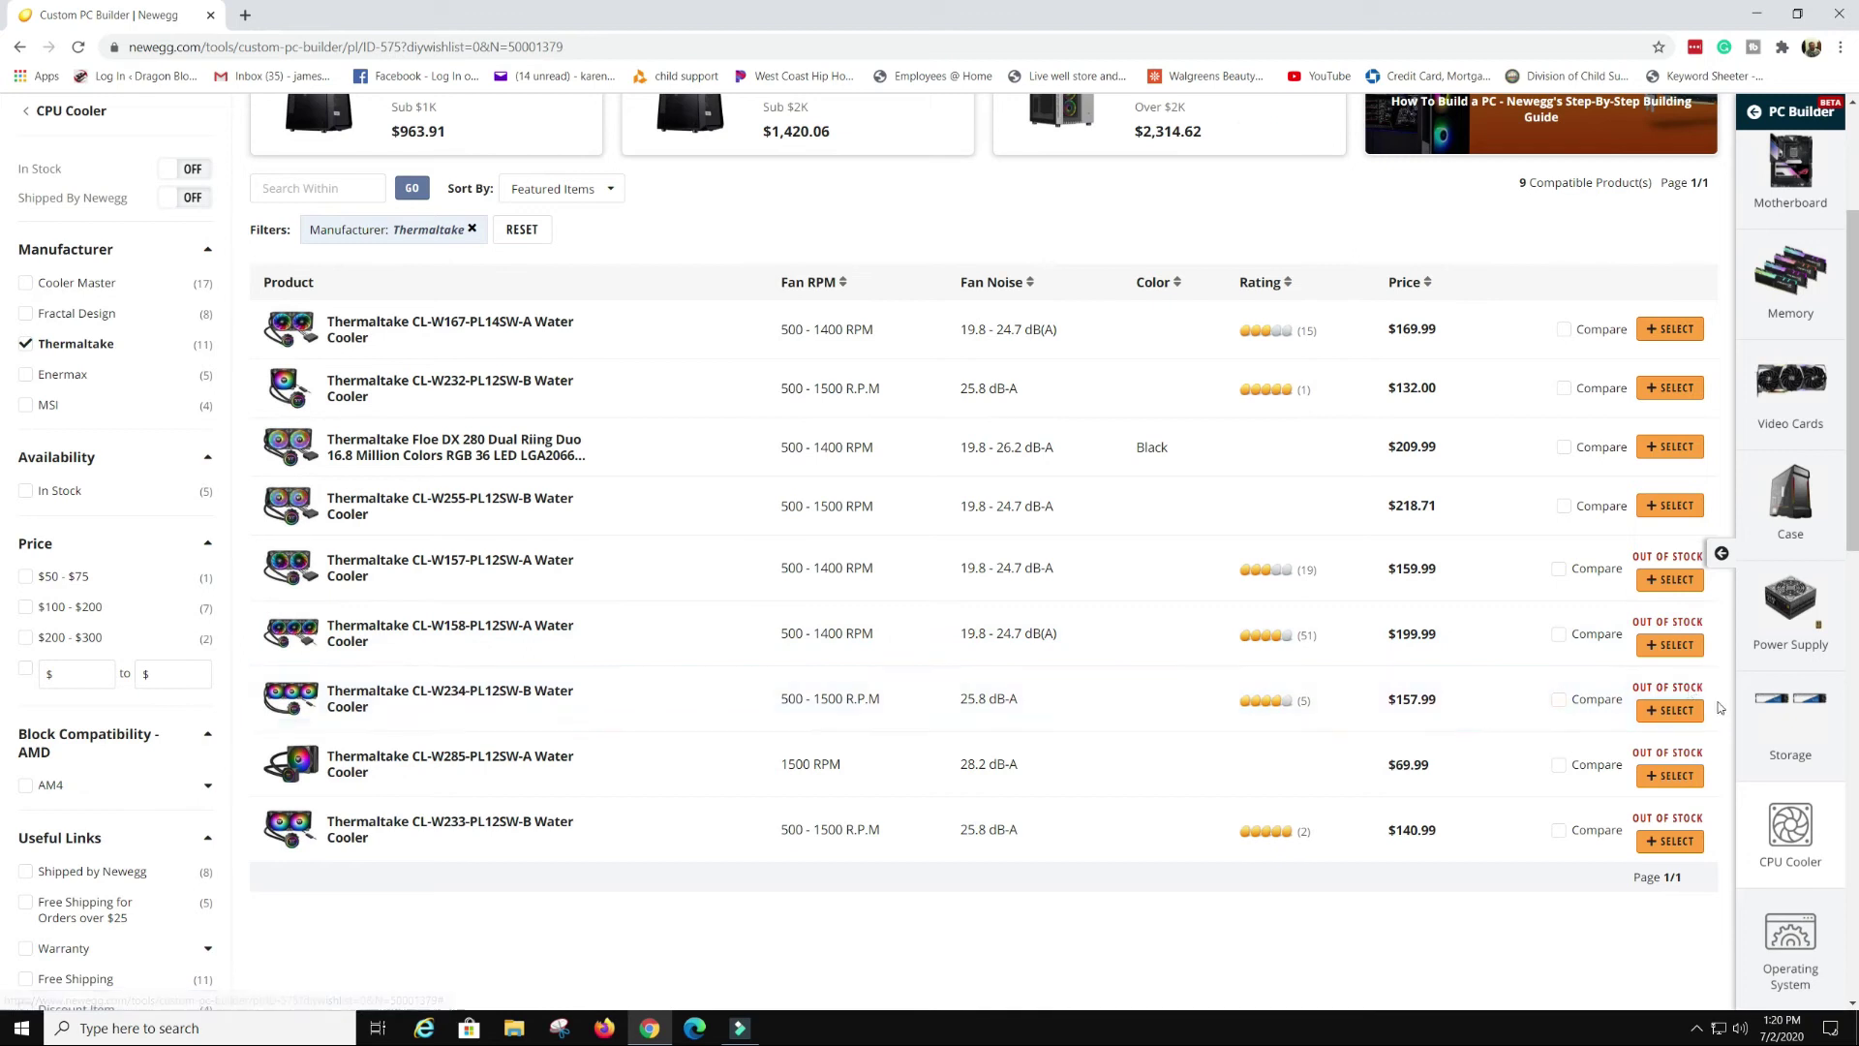
{"action": "left_click", "coordinate": [1664, 716]}
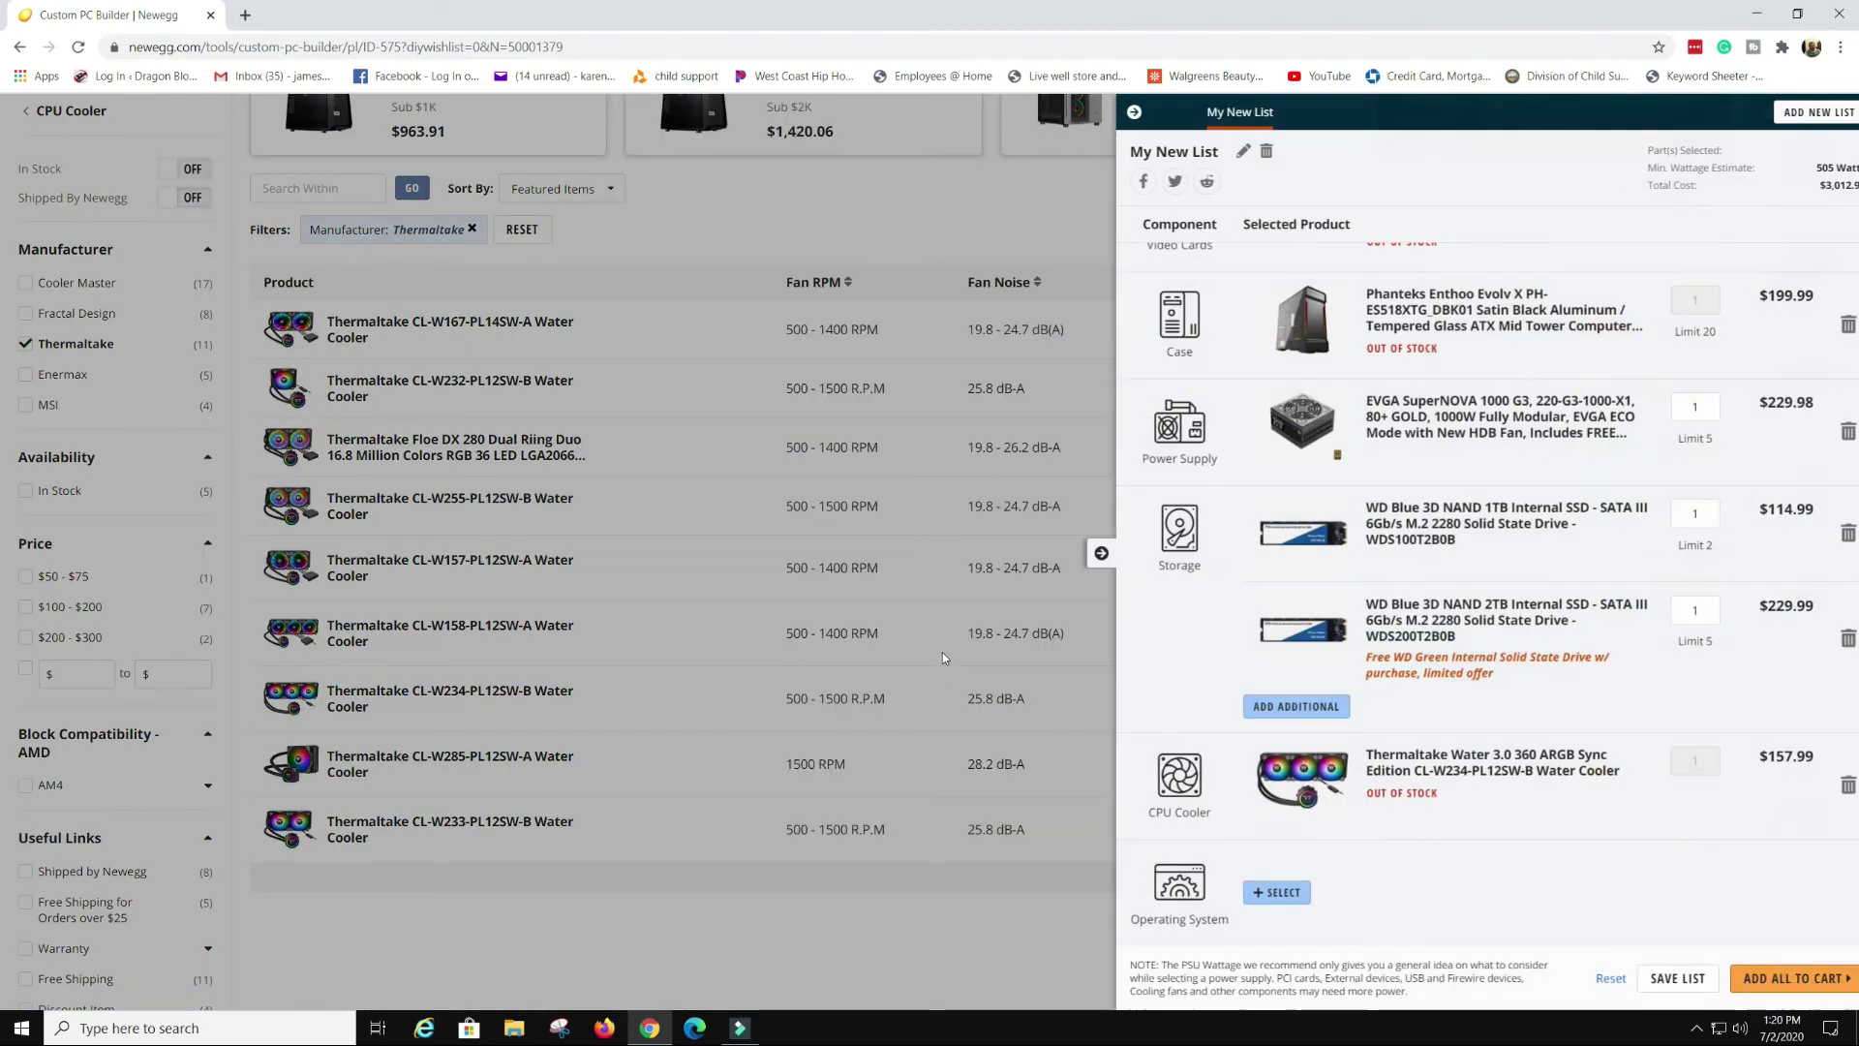
Filter the operating systems to the Pro version and add Windows 10 Pro (USB Flash Drive) to the build
{"action": "left_click", "coordinate": [1260, 893]}
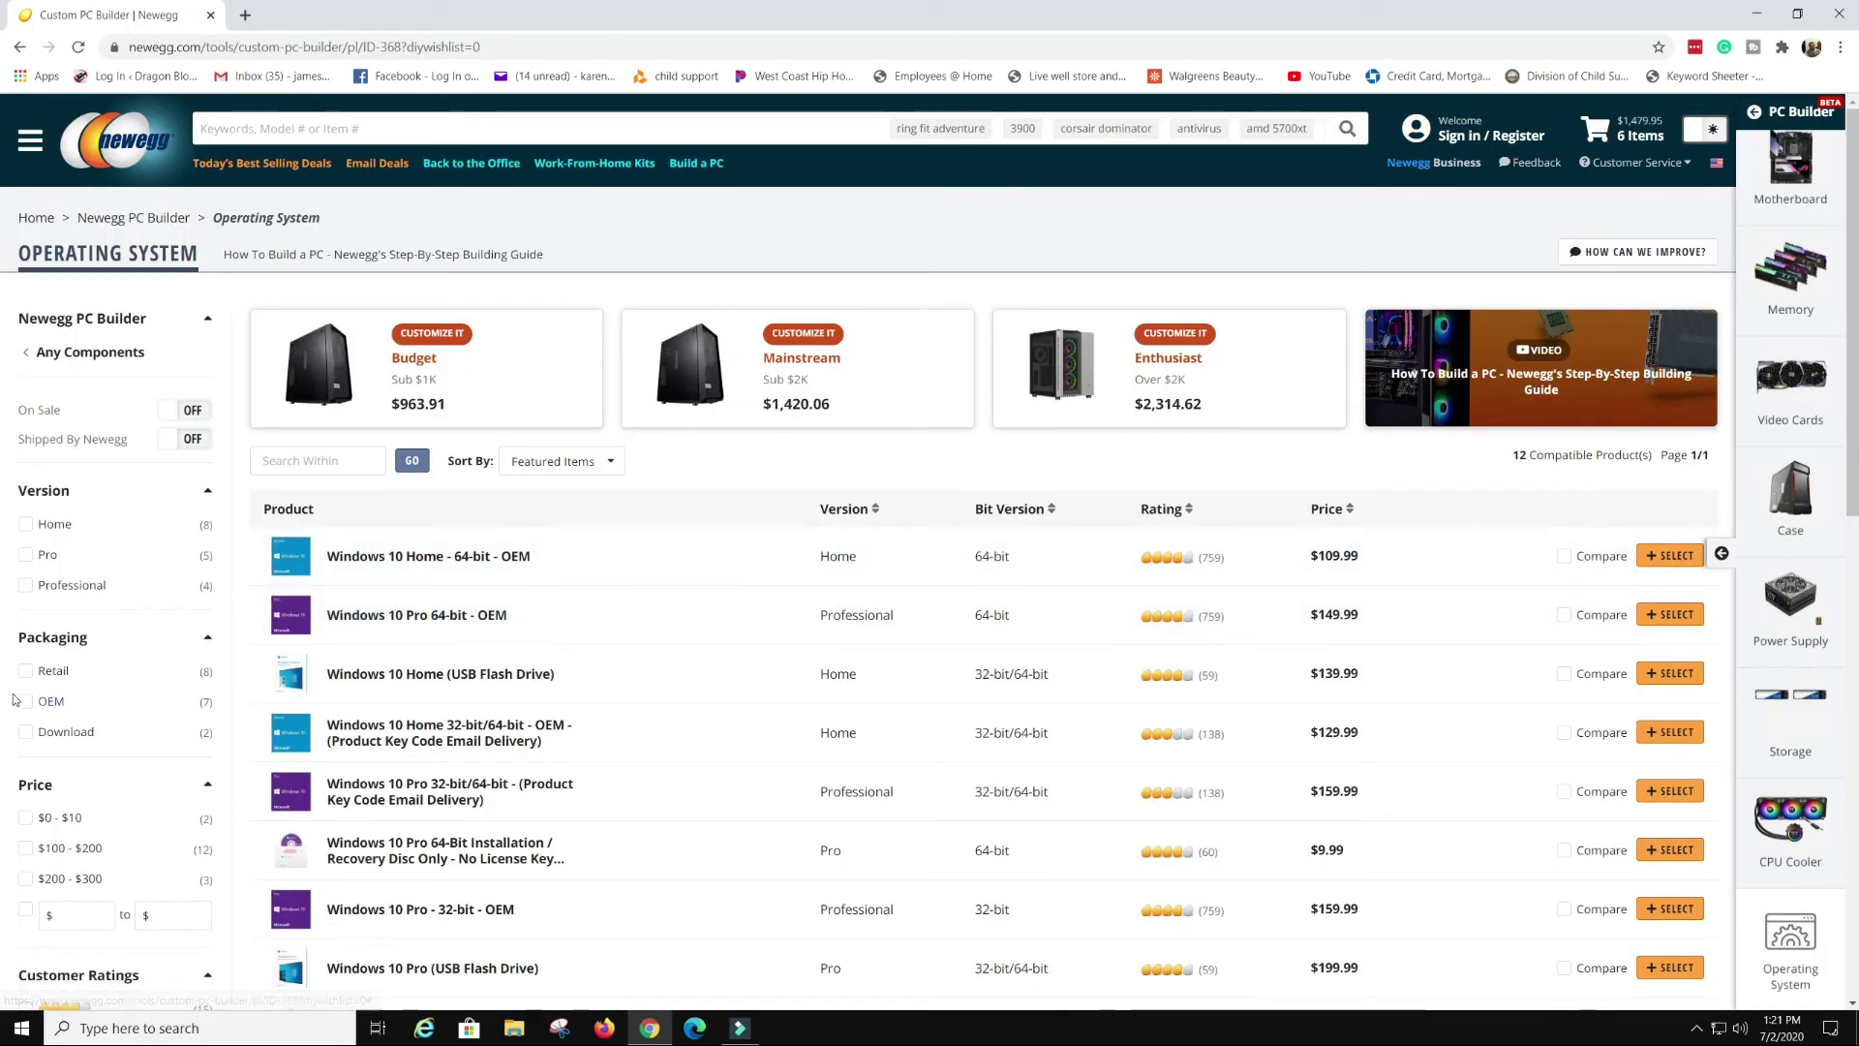
{"action": "left_click", "coordinate": [26, 558]}
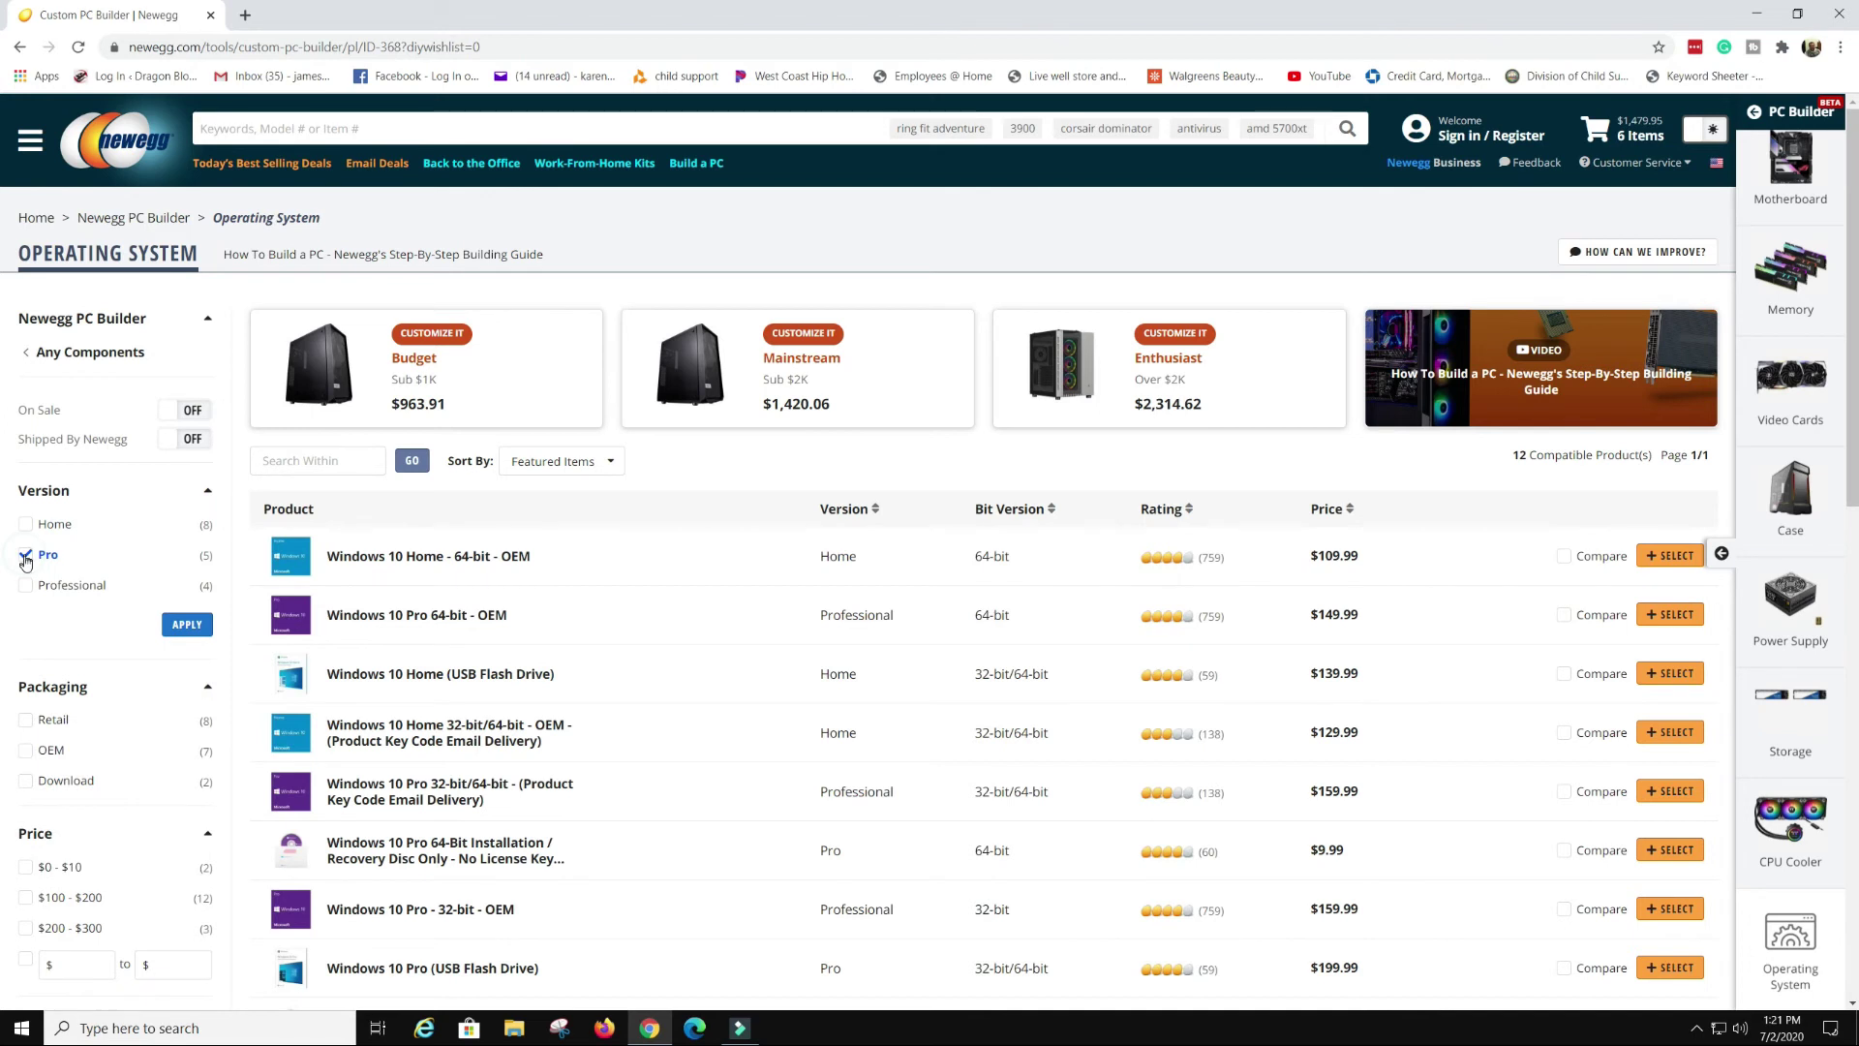
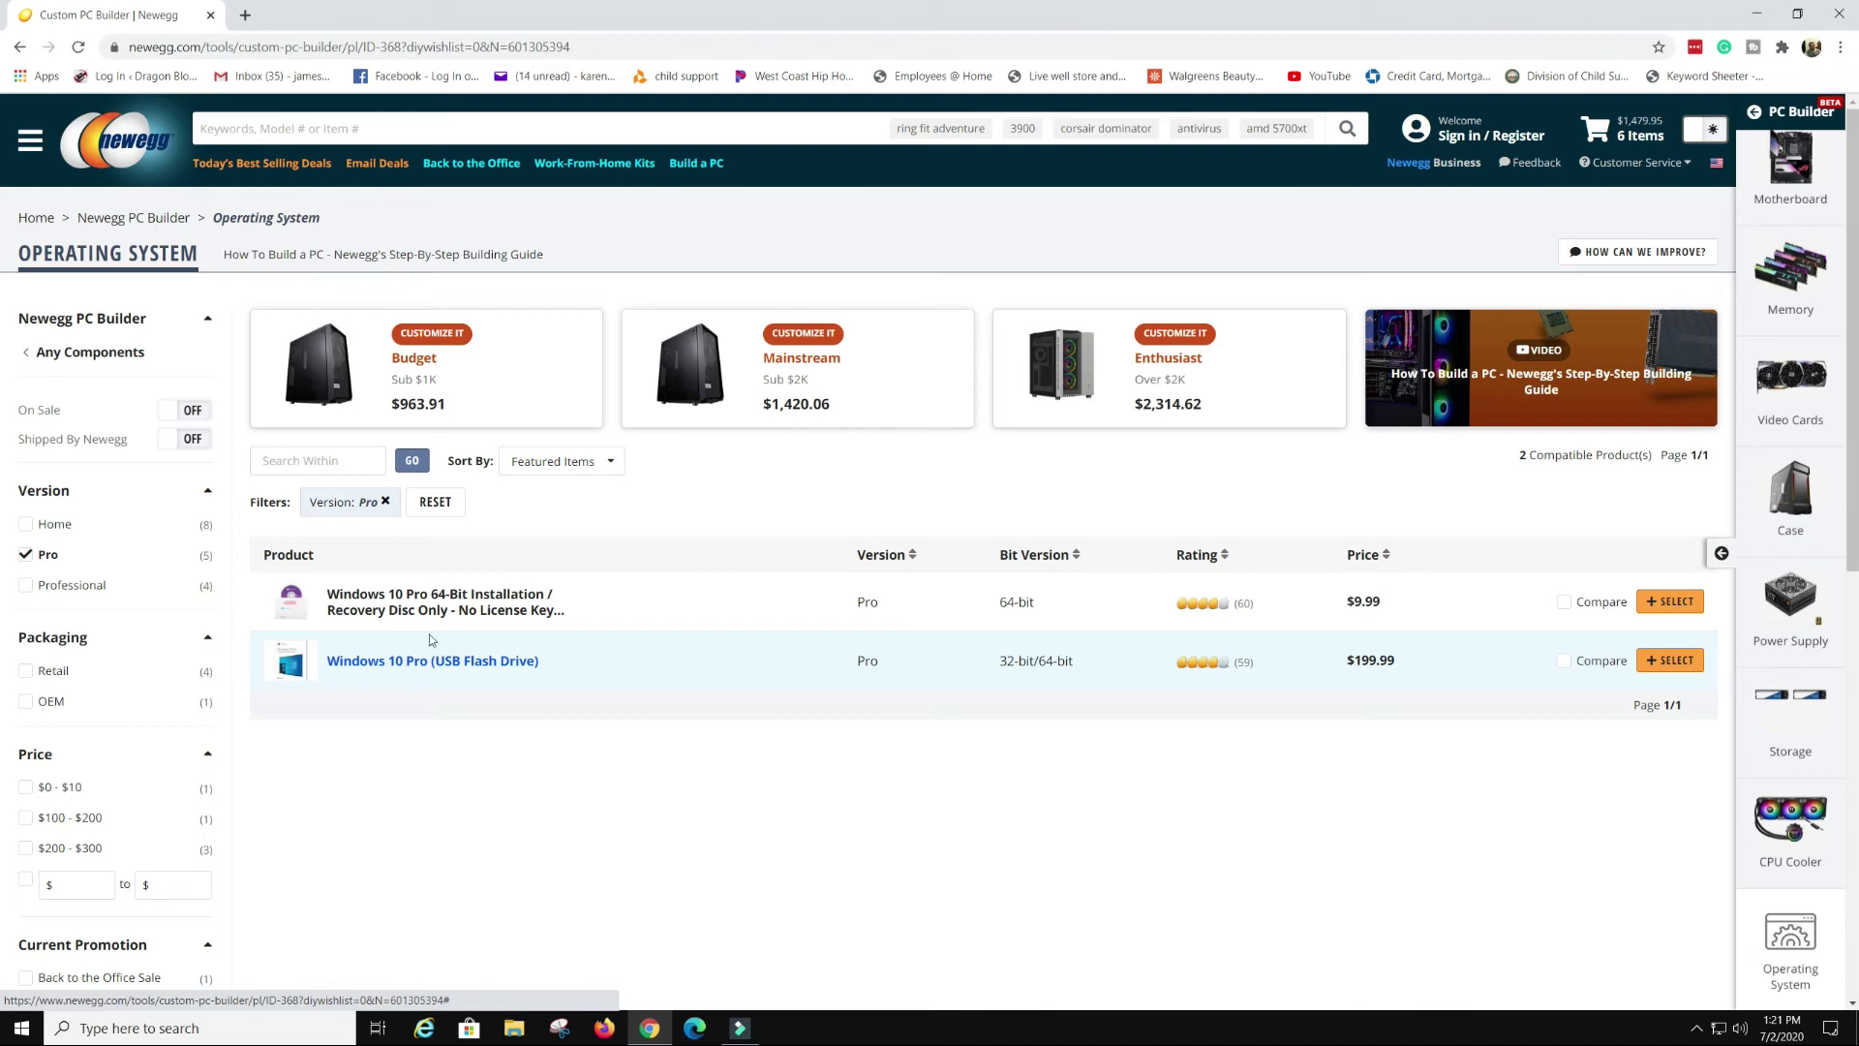
{"action": "left_click", "coordinate": [1668, 661]}
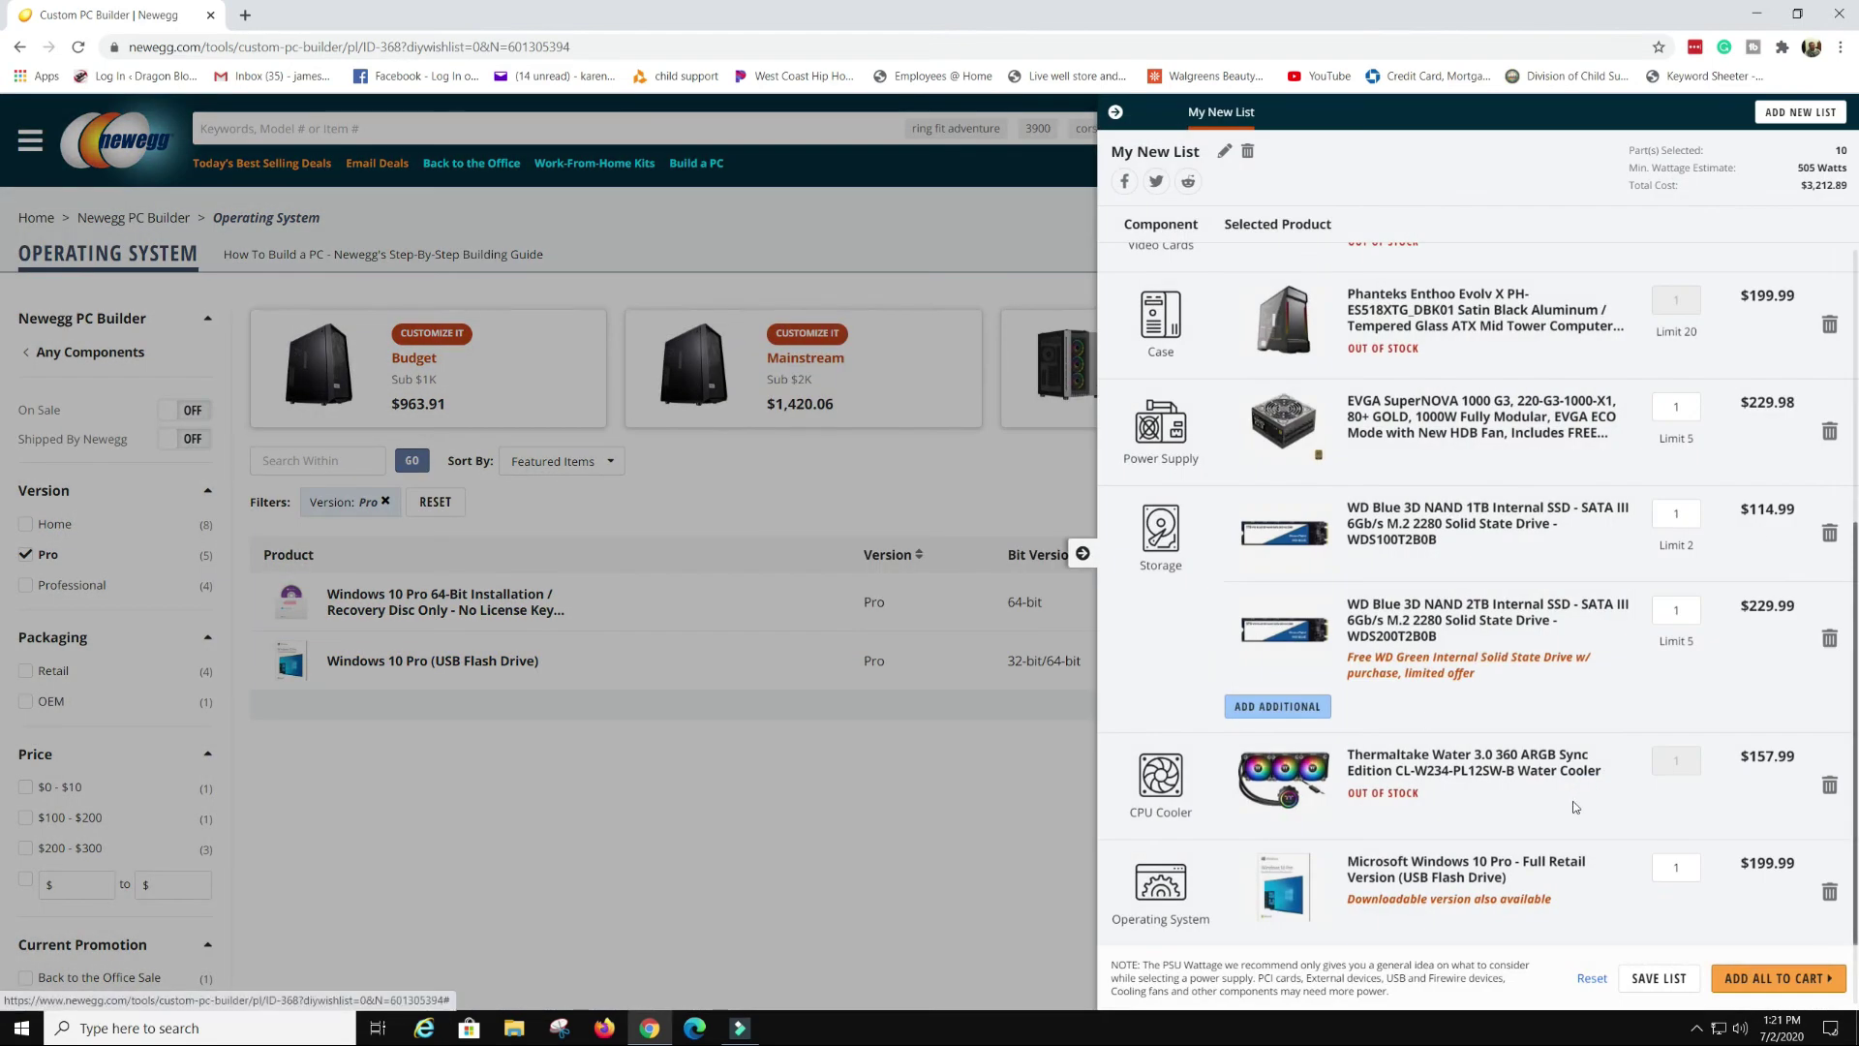
Review the full parts list from CPU to operating system, including the minimum wattage estimate and total cost
{"action": "scroll", "coordinate": [1573, 806], "scroll_direction": "up", "scroll_amount": 4}
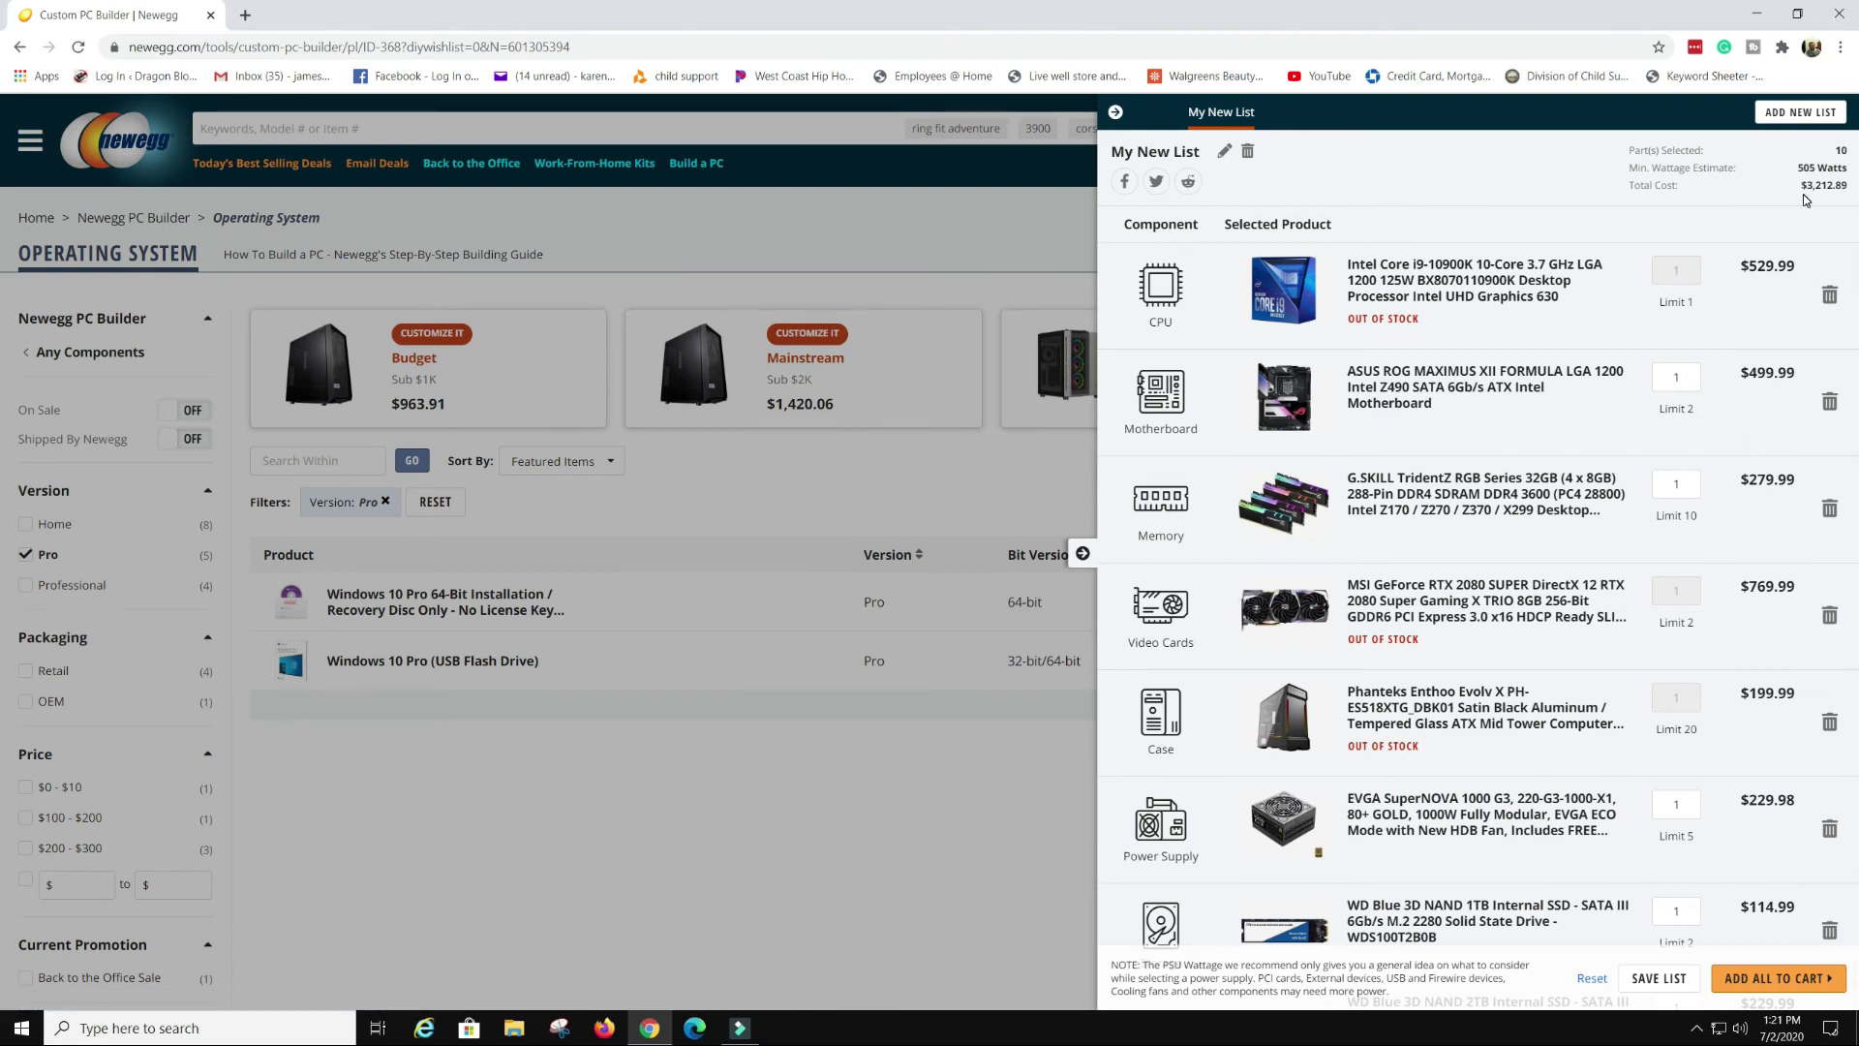
{"action": "left_click_drag", "start_coordinate": [1794, 173], "coordinate": [1852, 180]}
{"action": "scroll", "coordinate": [1493, 857], "scroll_direction": "down", "scroll_amount": 4}
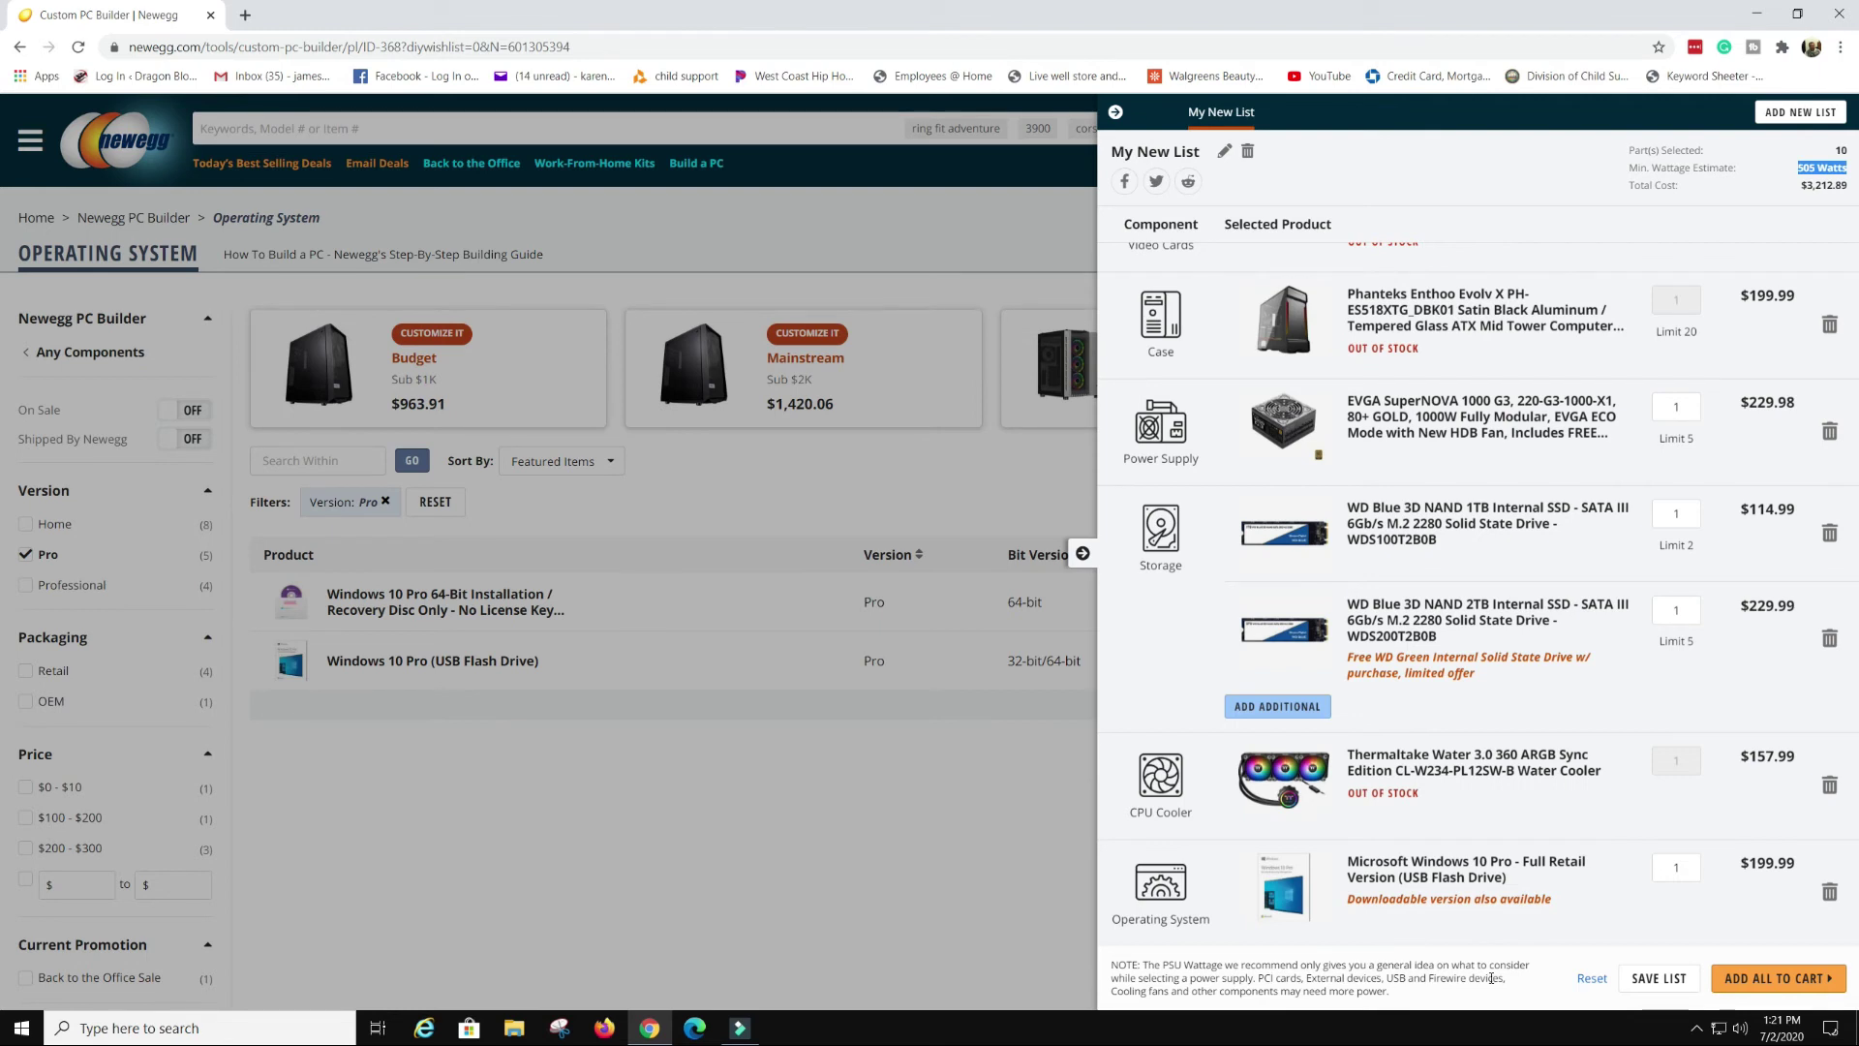
{"action": "scroll", "coordinate": [1633, 561], "scroll_direction": "up", "scroll_amount": 4}
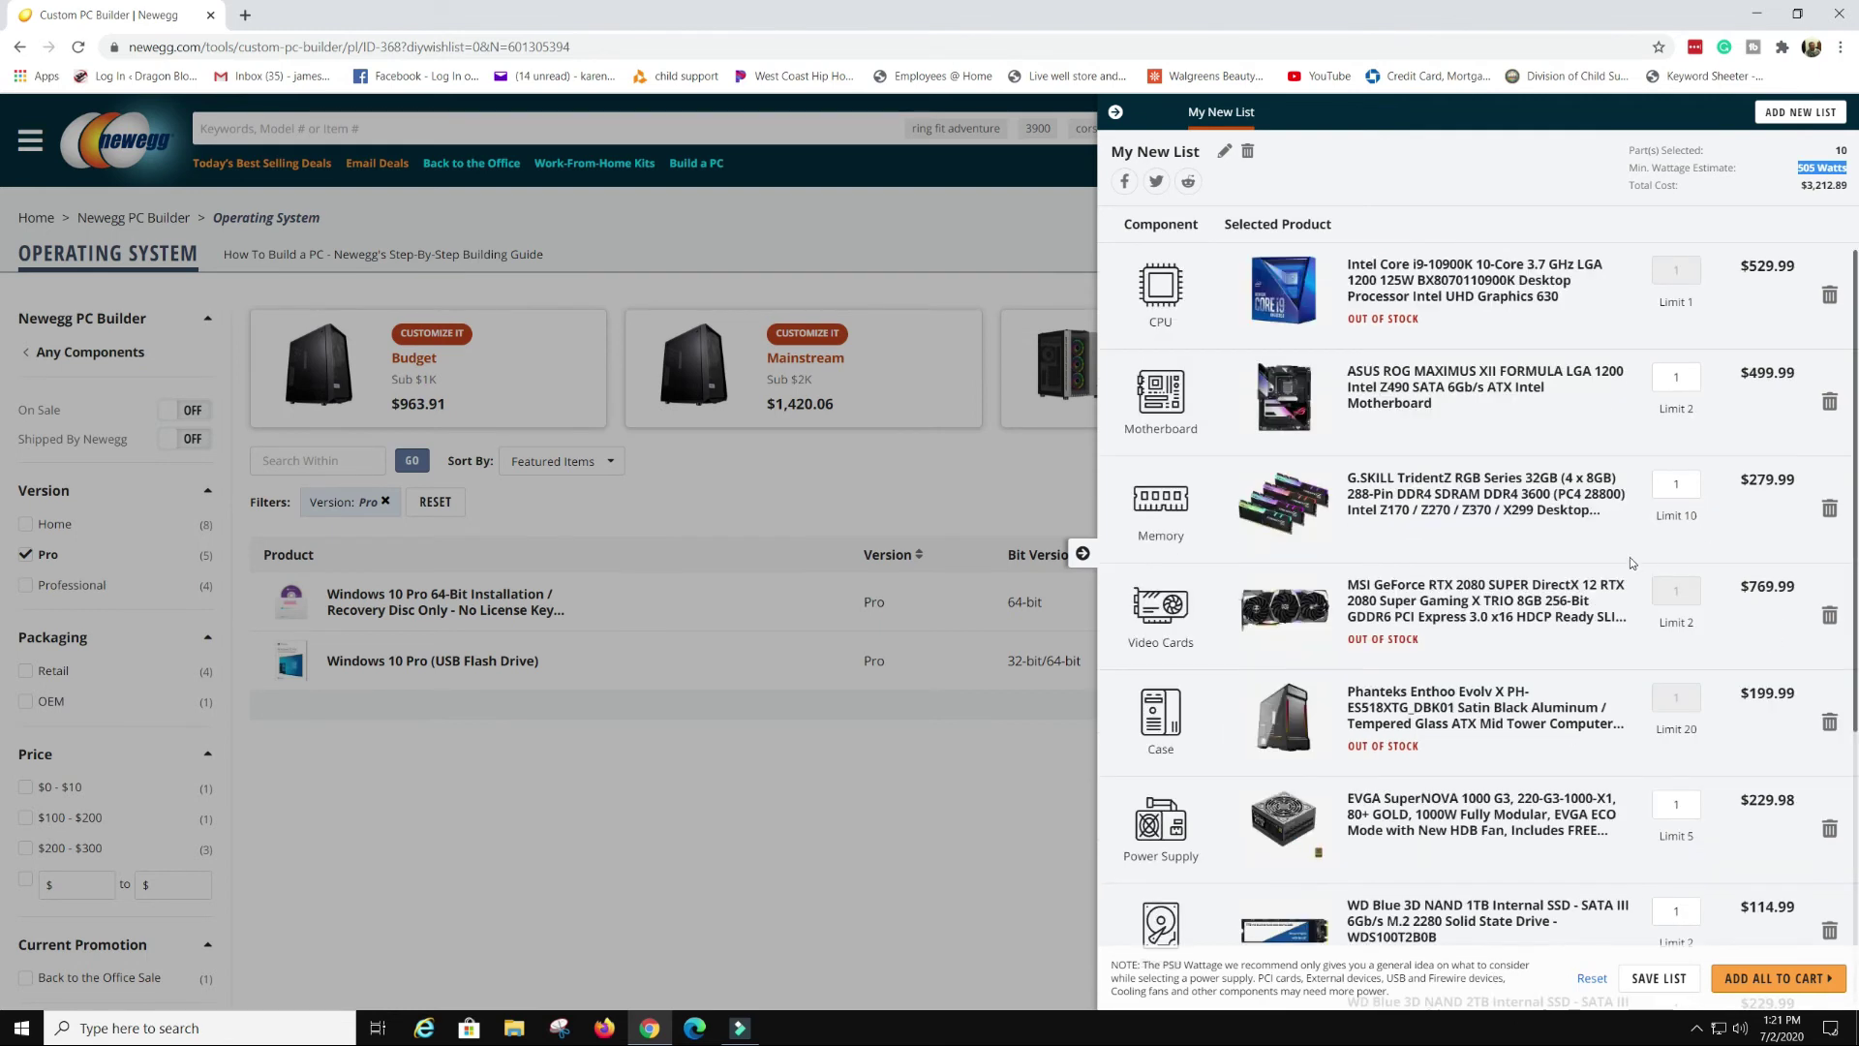
{"action": "scroll", "coordinate": [1452, 392], "scroll_direction": "down", "scroll_amount": 4}
{"action": "scroll", "coordinate": [1607, 436], "scroll_direction": "up", "scroll_amount": 4}
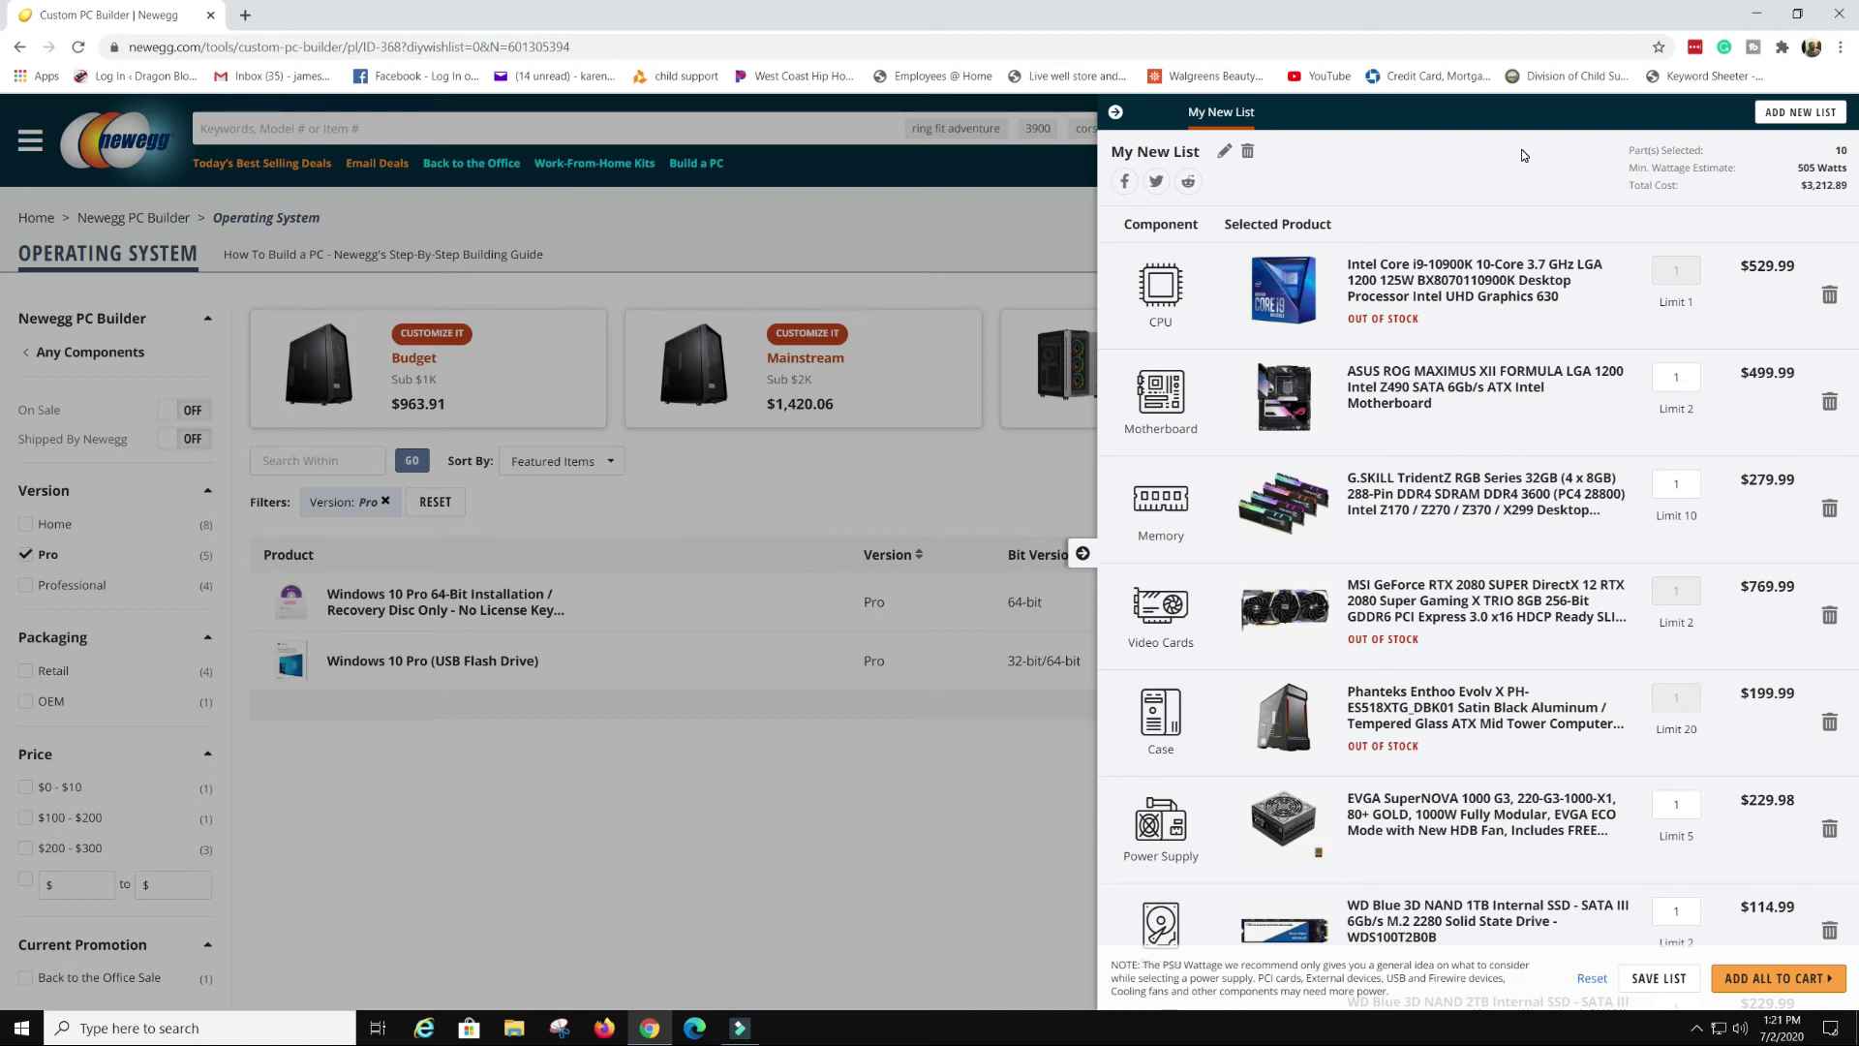
Add all parts in the list to the shopping cart and decline the face mask offer
{"action": "scroll", "coordinate": [1701, 568], "scroll_direction": "down", "scroll_amount": 4}
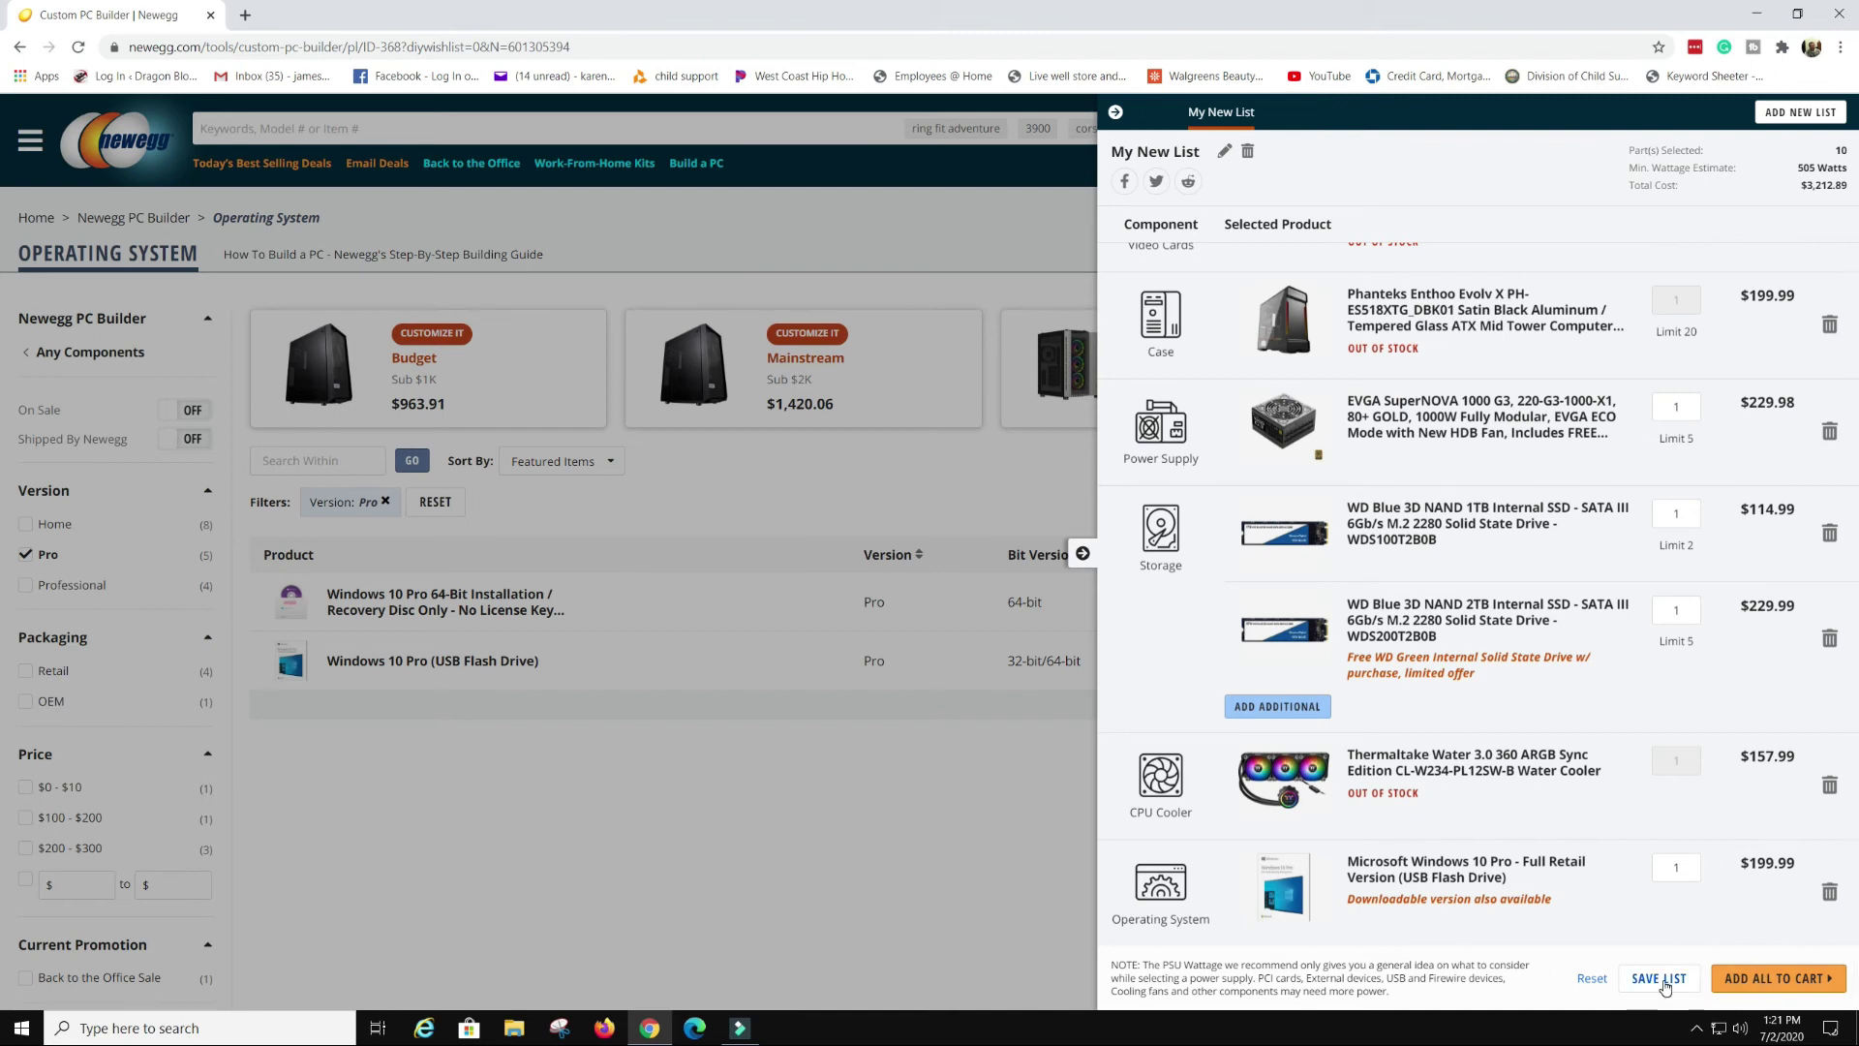
{"action": "left_click", "coordinate": [1777, 977]}
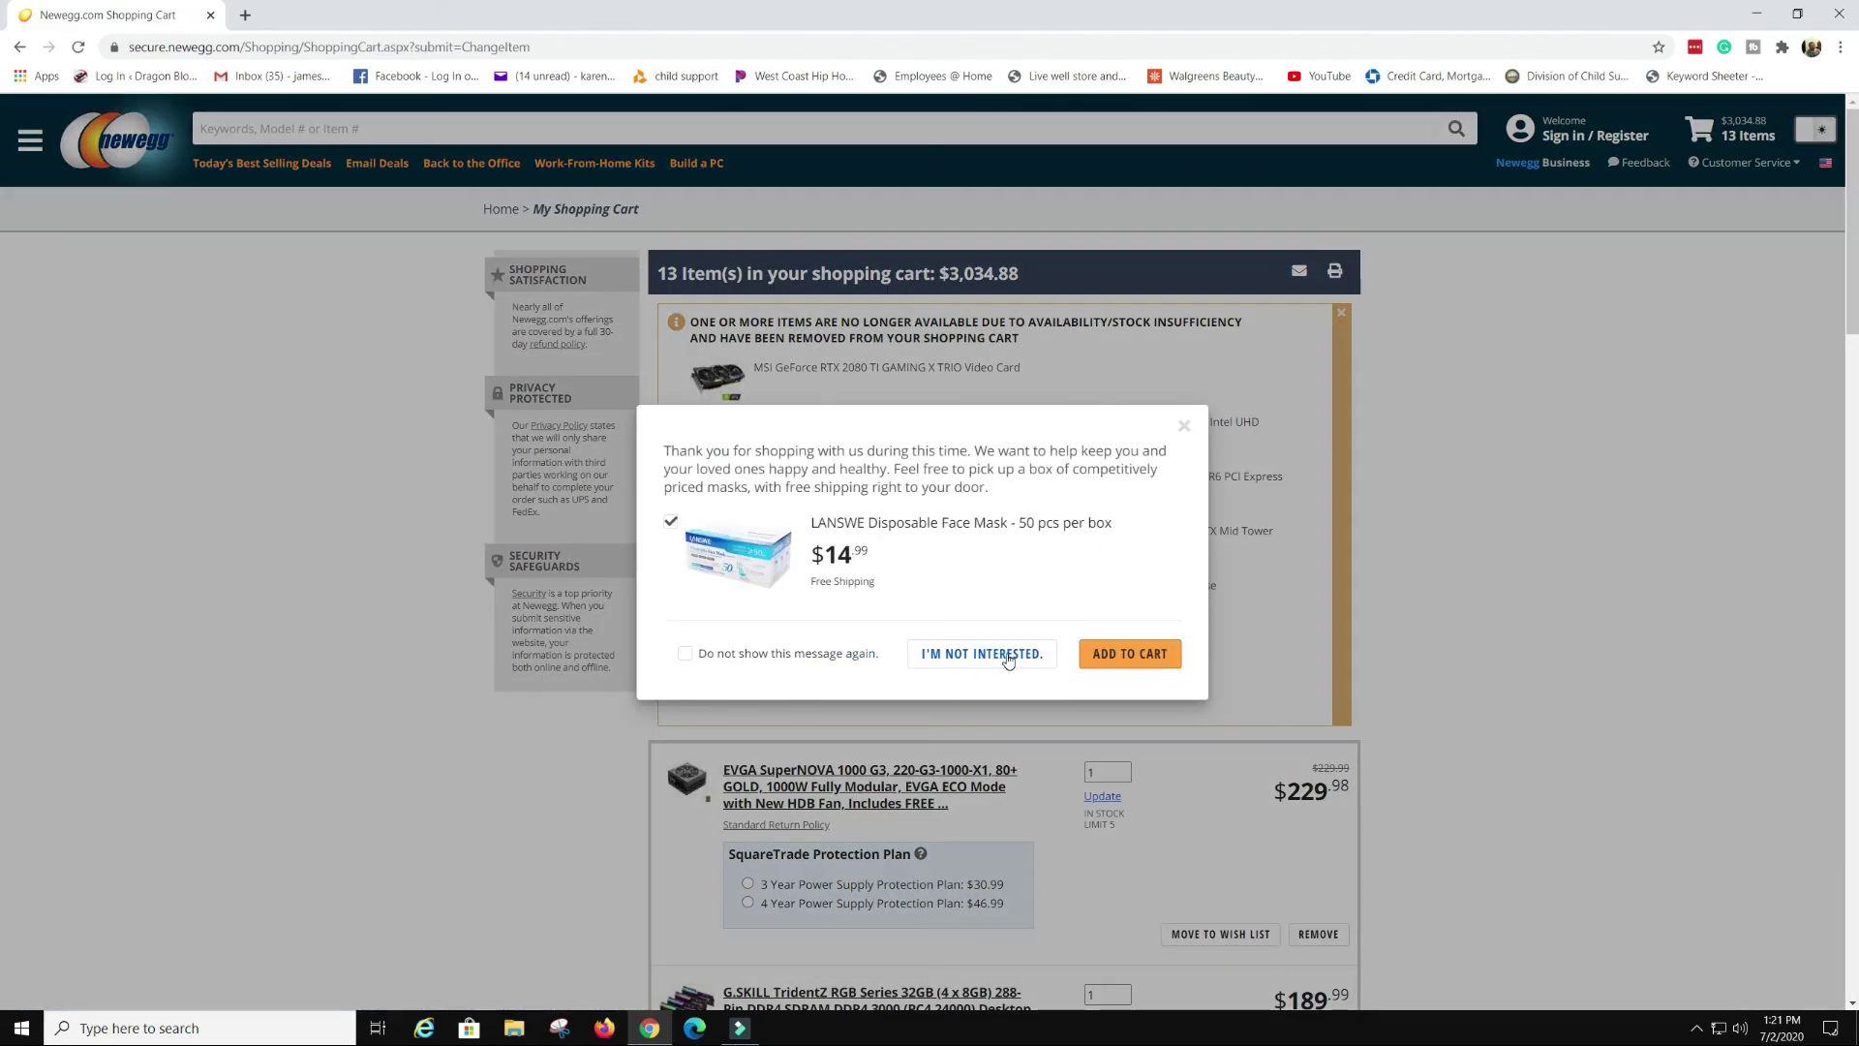
{"action": "left_click", "coordinate": [962, 656]}
Look through the items in the shopping cart, including the SSDs, the free gift items and the order totals
{"action": "scroll", "coordinate": [925, 670], "scroll_direction": "down", "scroll_amount": 15}
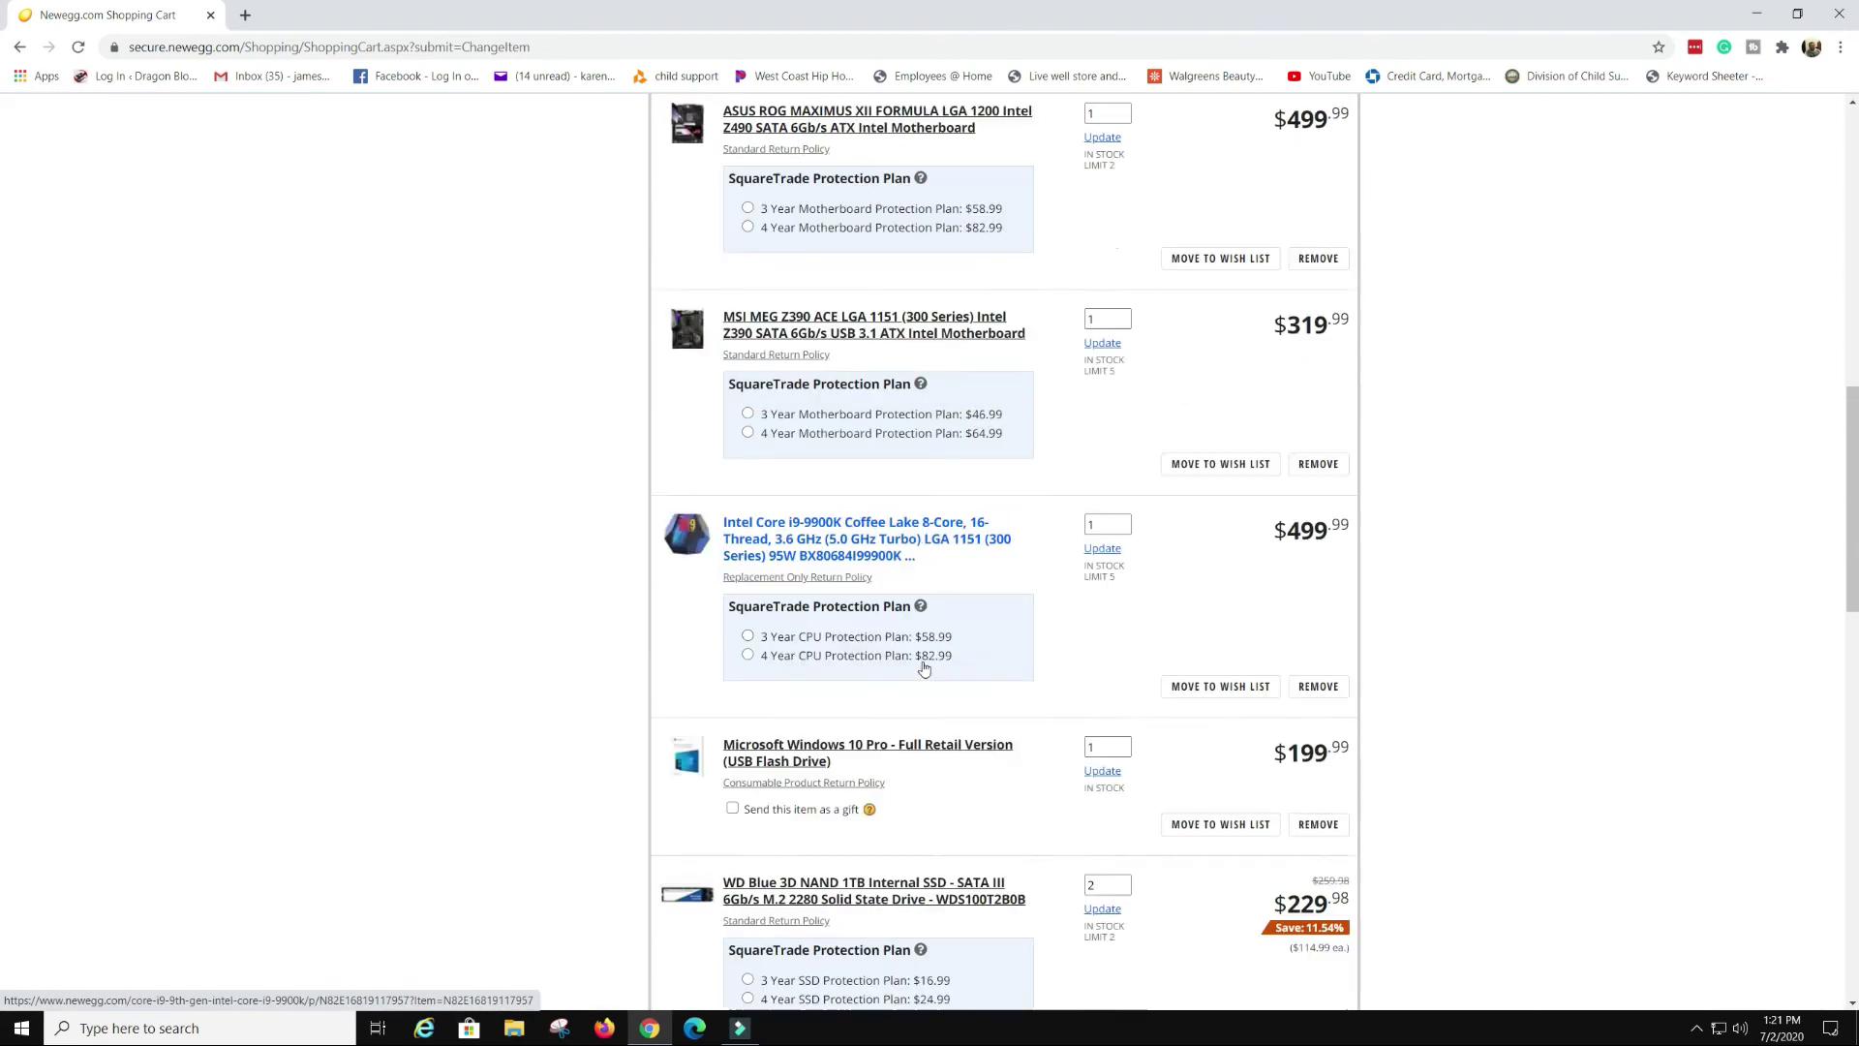
{"action": "scroll", "coordinate": [925, 670], "scroll_direction": "down", "scroll_amount": 4}
{"action": "scroll", "coordinate": [983, 426], "scroll_direction": "up", "scroll_amount": 4}
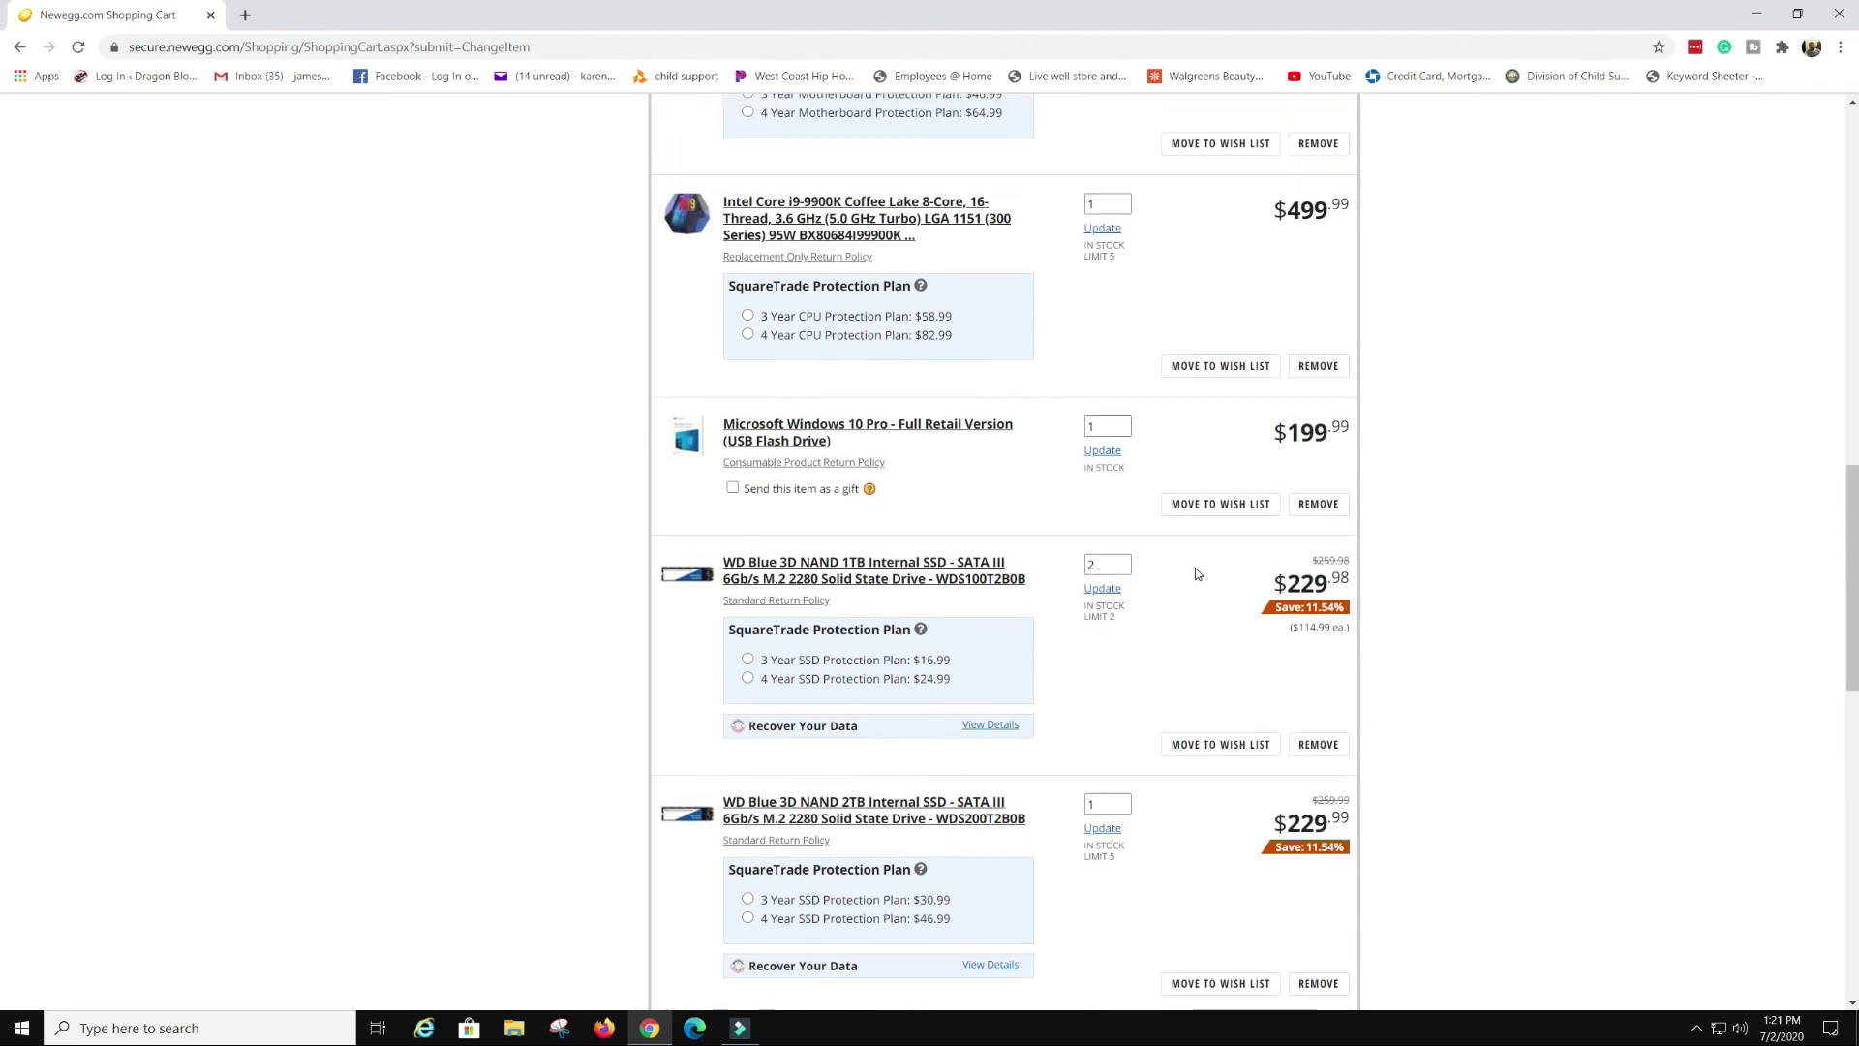
{"action": "scroll", "coordinate": [1166, 635], "scroll_direction": "down", "scroll_amount": 10}
{"action": "scroll", "coordinate": [732, 502], "scroll_direction": "up", "scroll_amount": 1}
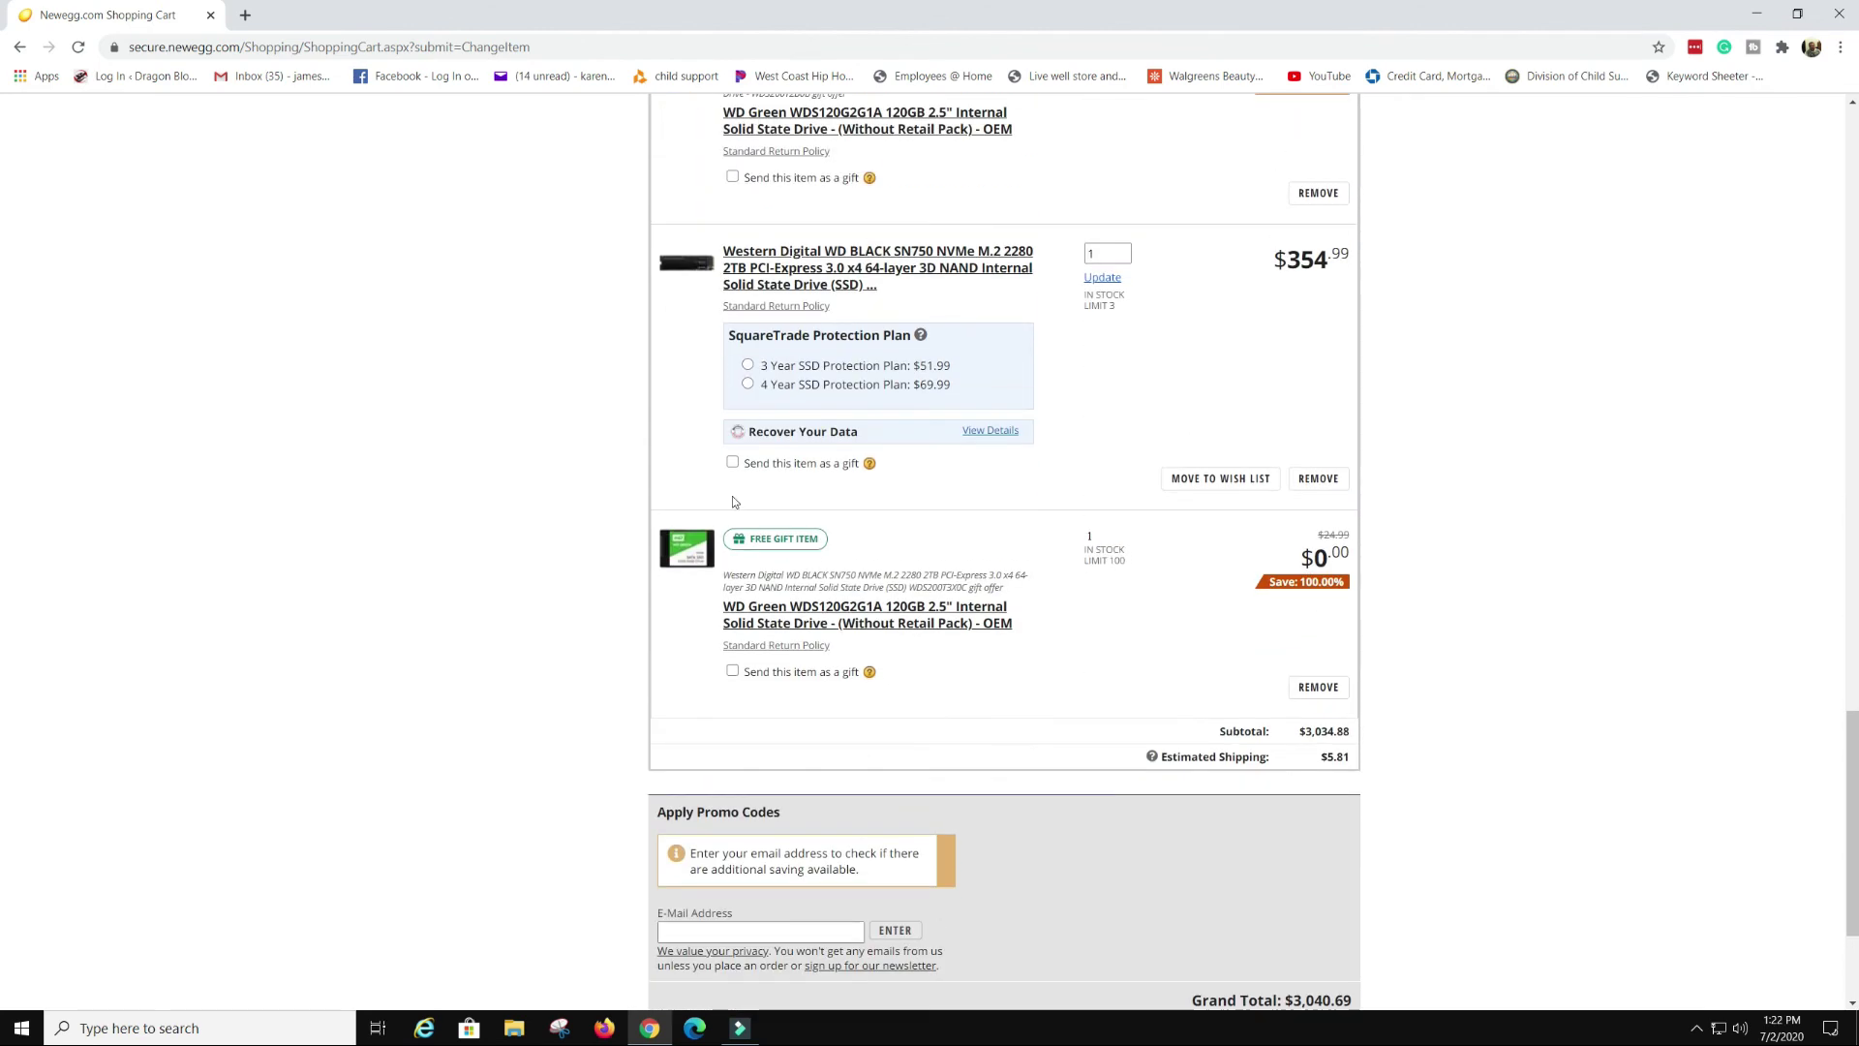
{"action": "scroll", "coordinate": [765, 554], "scroll_direction": "up", "scroll_amount": 4}
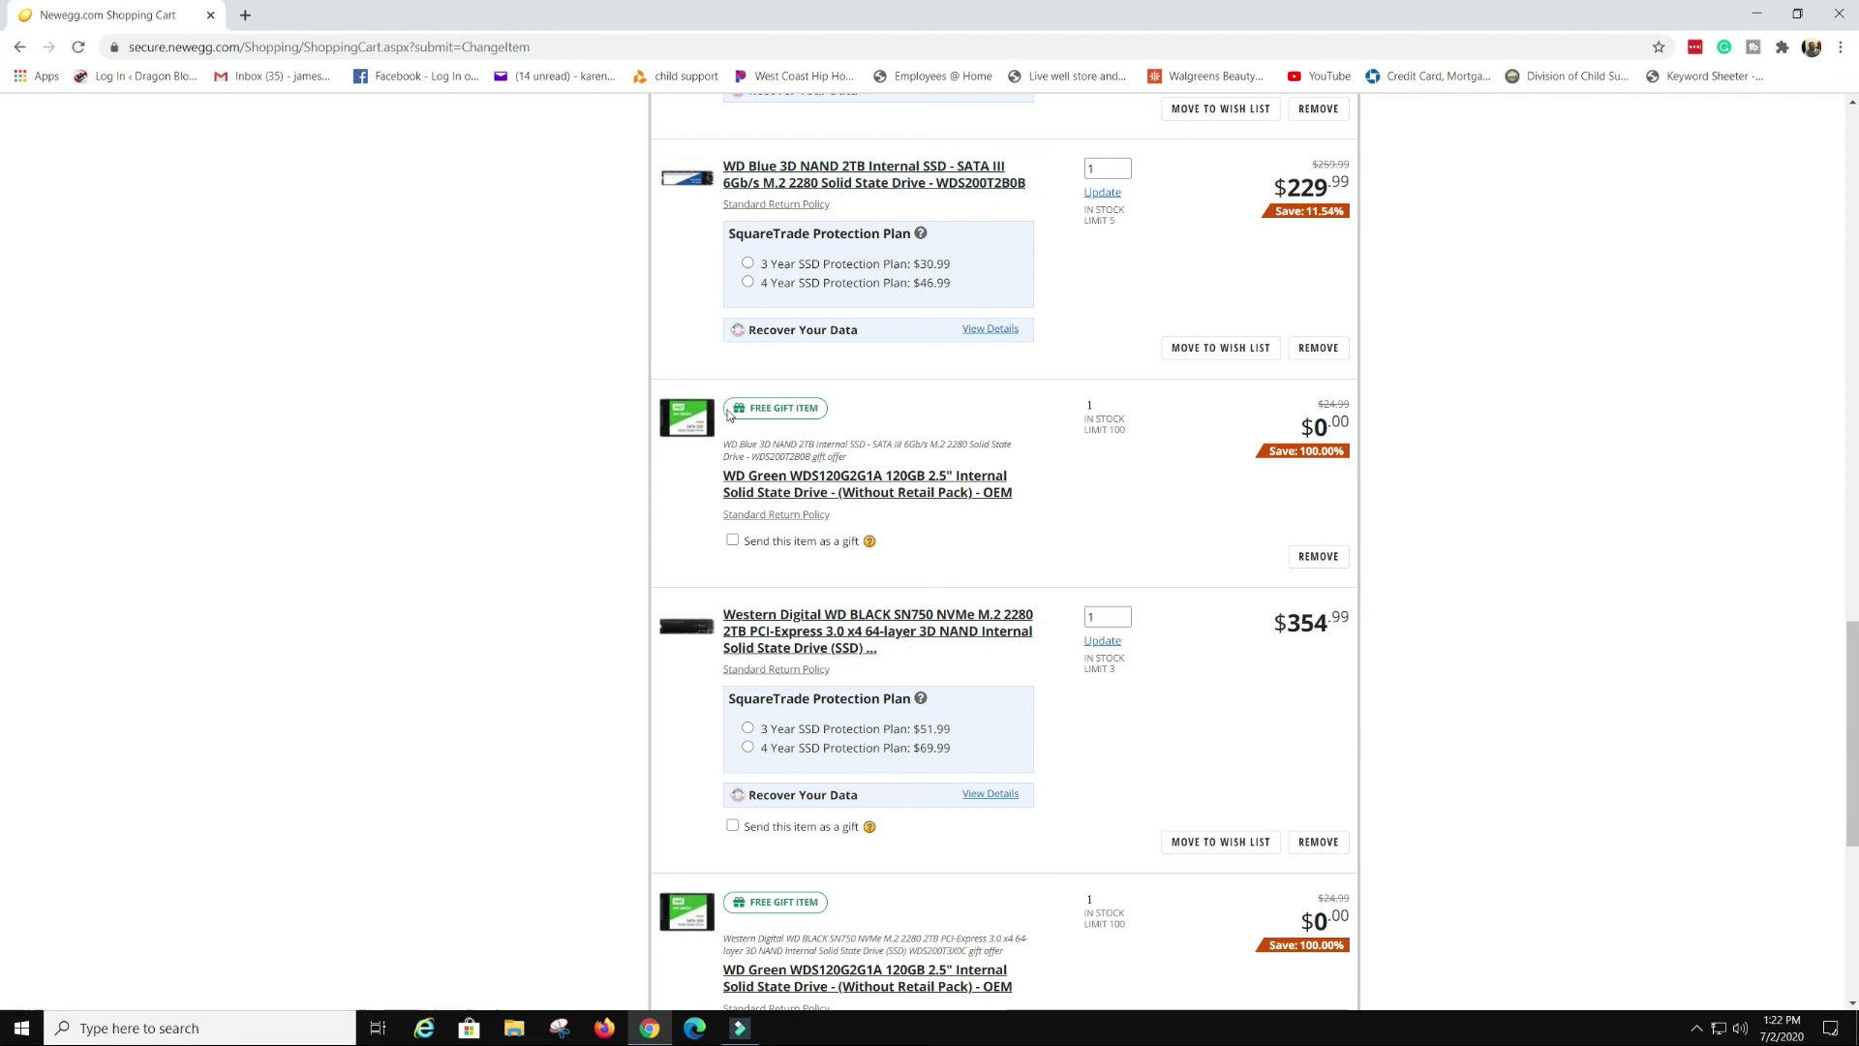
{"action": "scroll", "coordinate": [1071, 746], "scroll_direction": "down", "scroll_amount": 4}
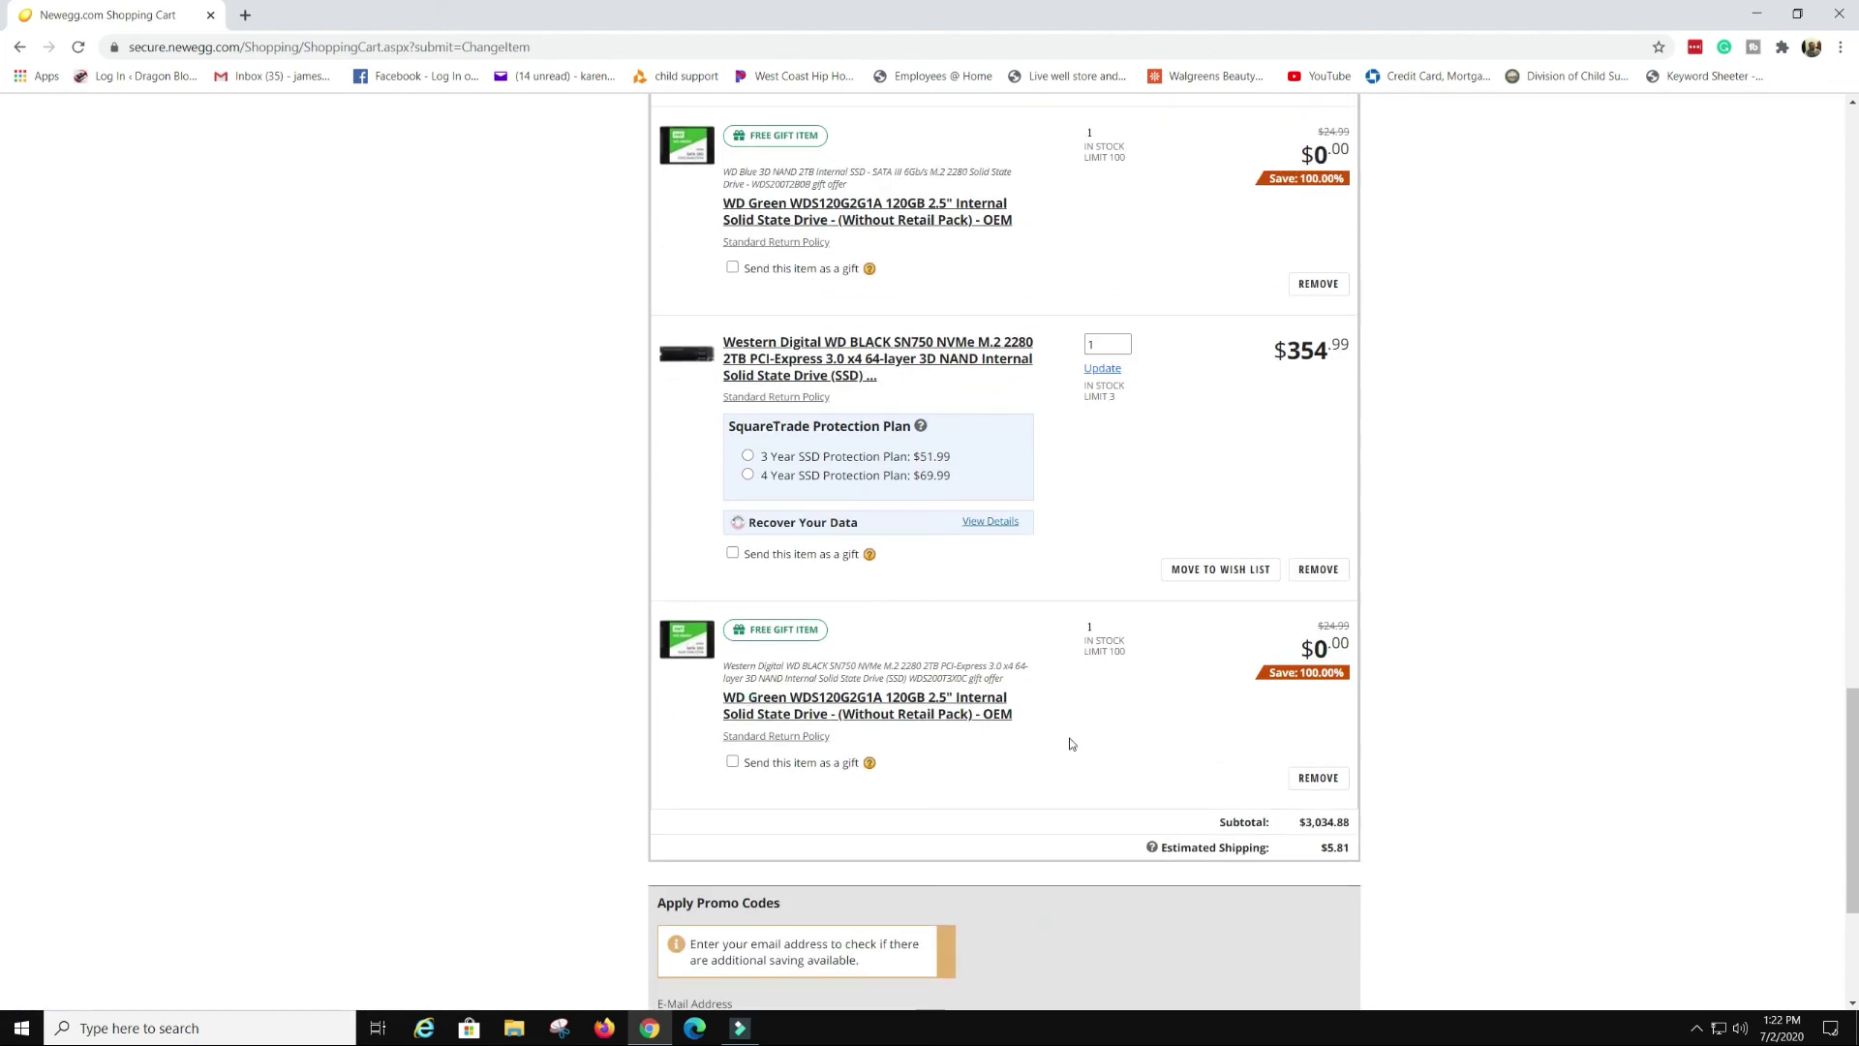
{"action": "scroll", "coordinate": [1169, 827], "scroll_direction": "down", "scroll_amount": 3}
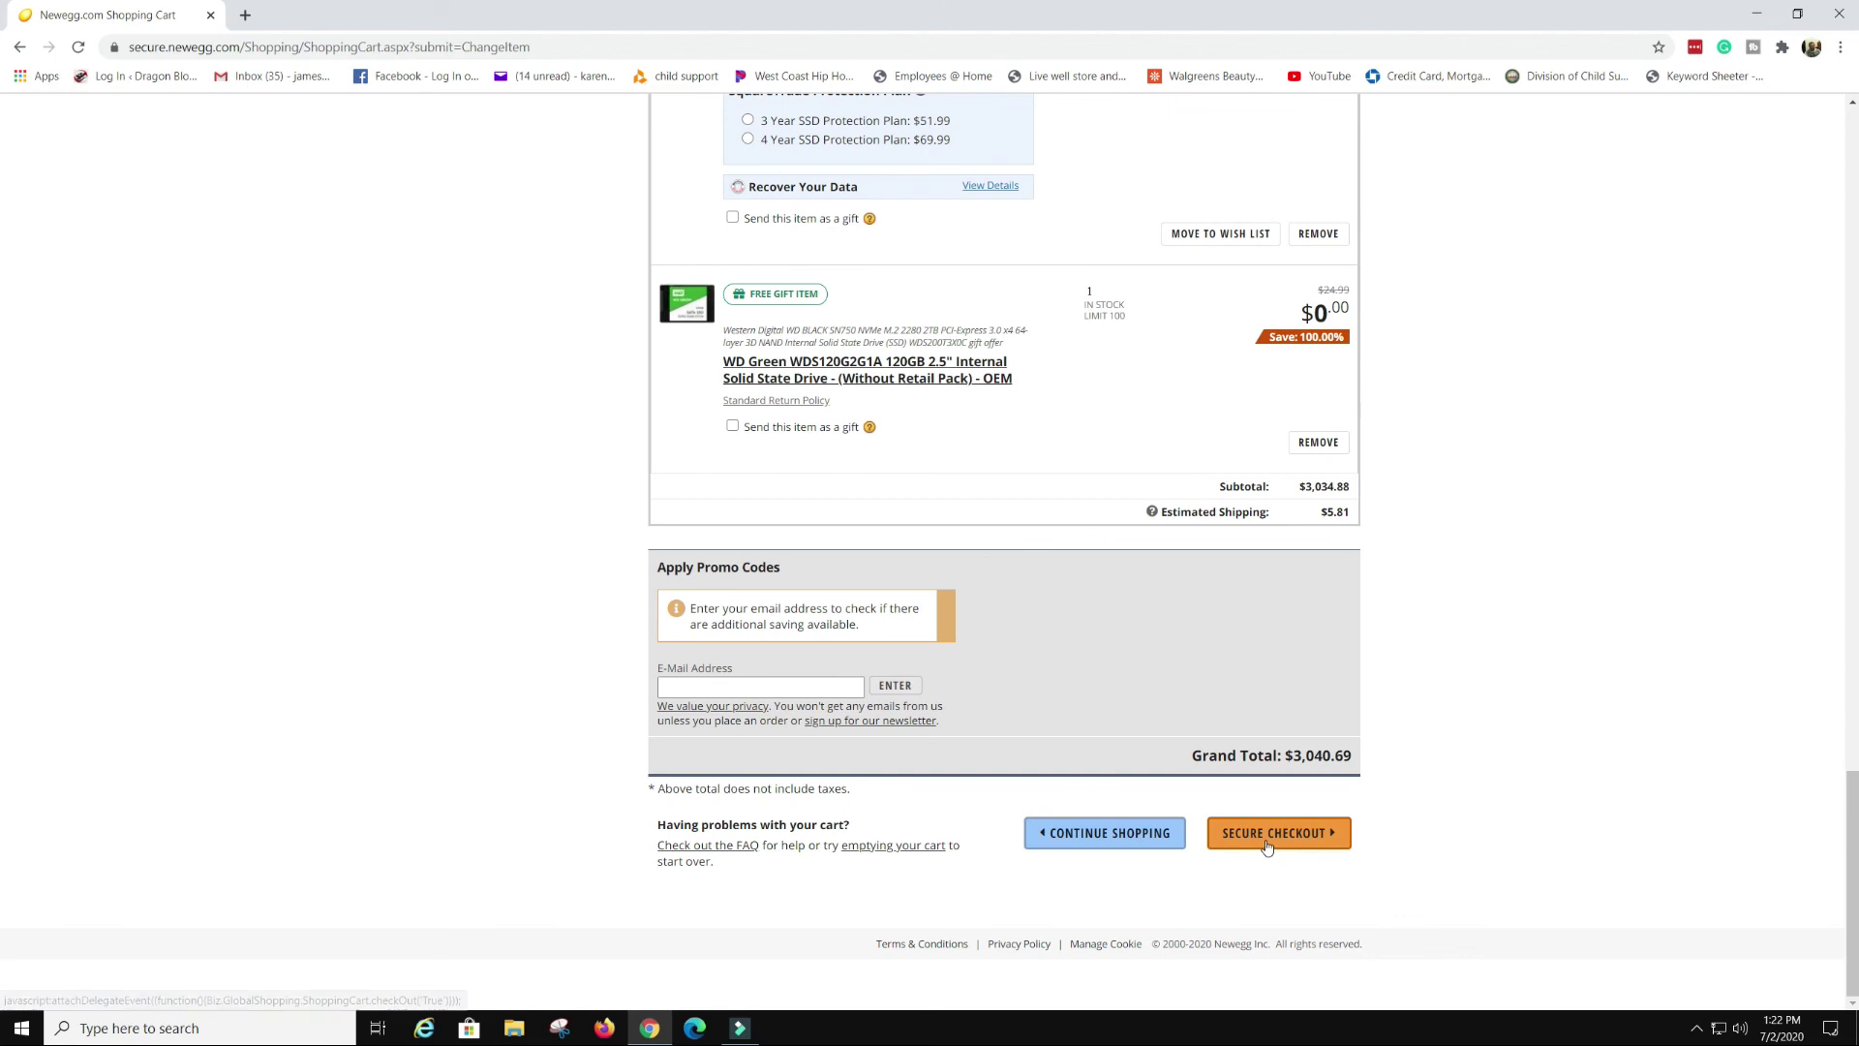
Examine the cart's notice about removed unavailable items and compare it with the items and totals still in the cart
{"action": "scroll", "coordinate": [1099, 839], "scroll_direction": "up", "scroll_amount": 15}
{"action": "scroll", "coordinate": [1120, 753], "scroll_direction": "up", "scroll_amount": 5}
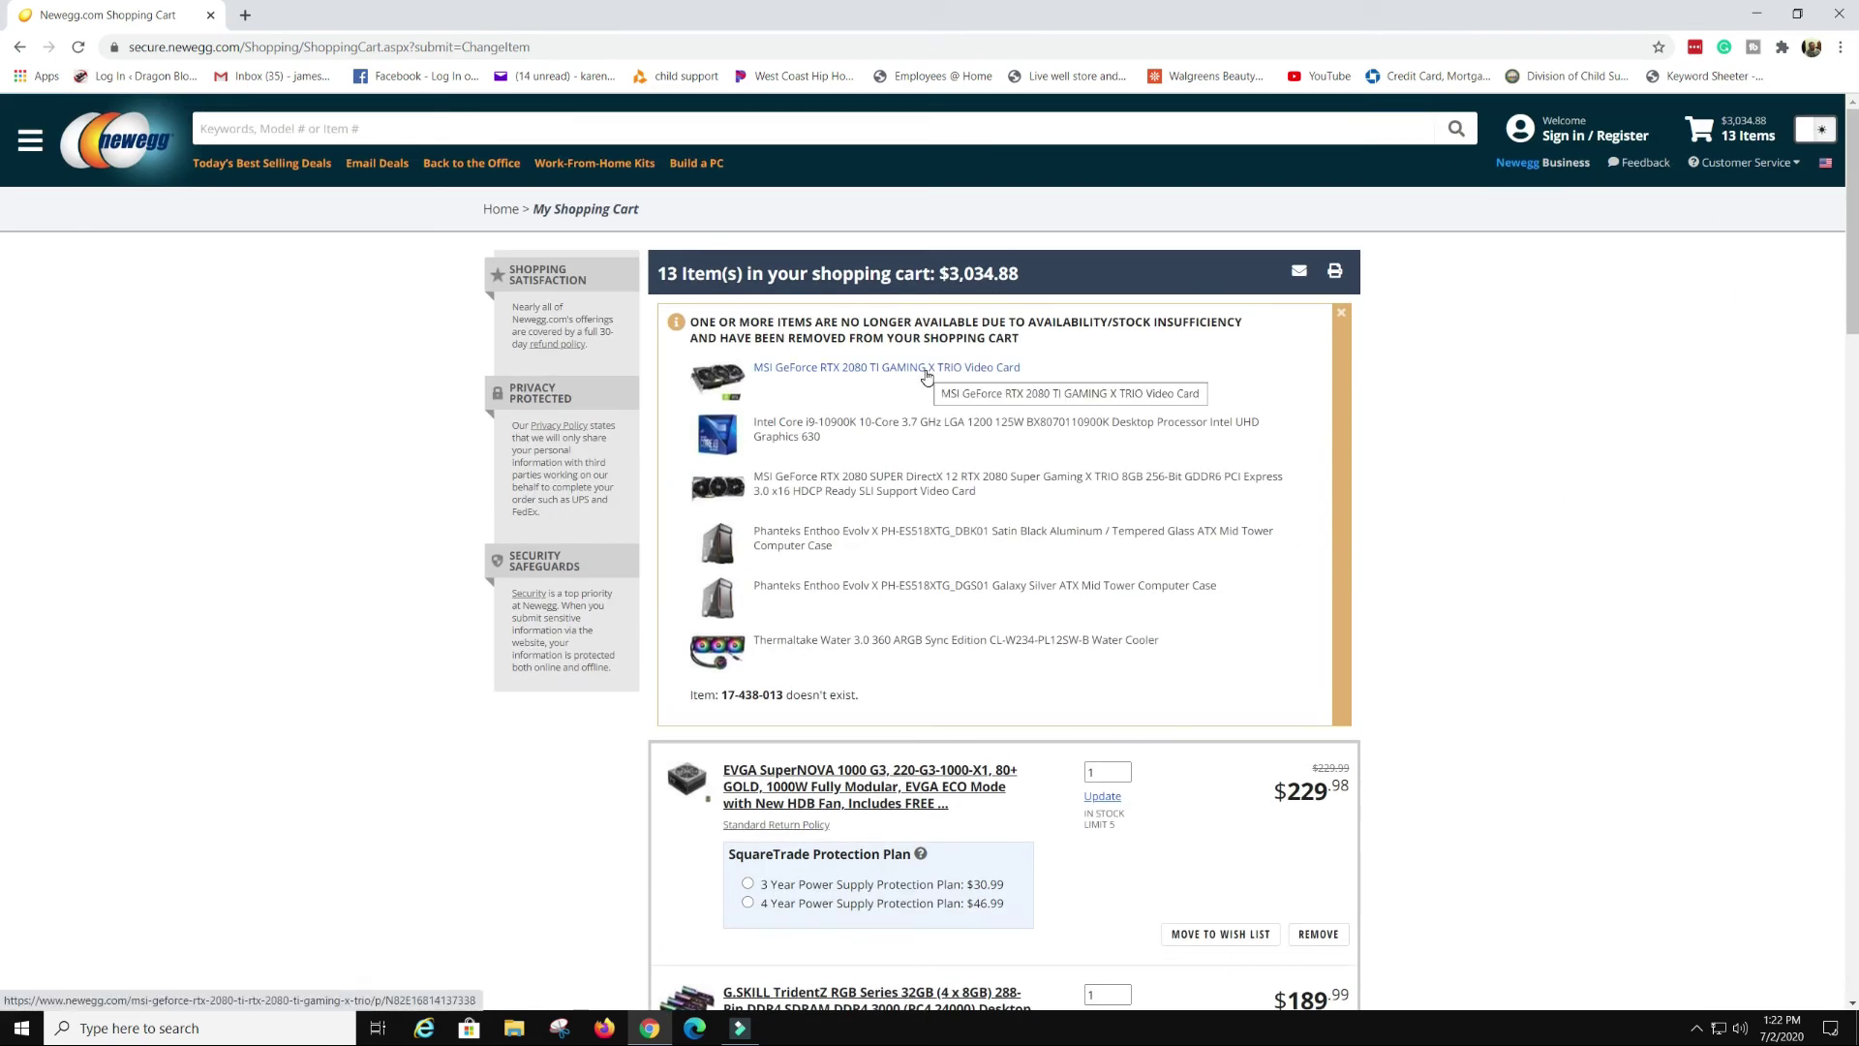
{"action": "scroll", "coordinate": [927, 455], "scroll_direction": "down", "scroll_amount": 1}
{"action": "scroll", "coordinate": [1007, 484], "scroll_direction": "up", "scroll_amount": 1}
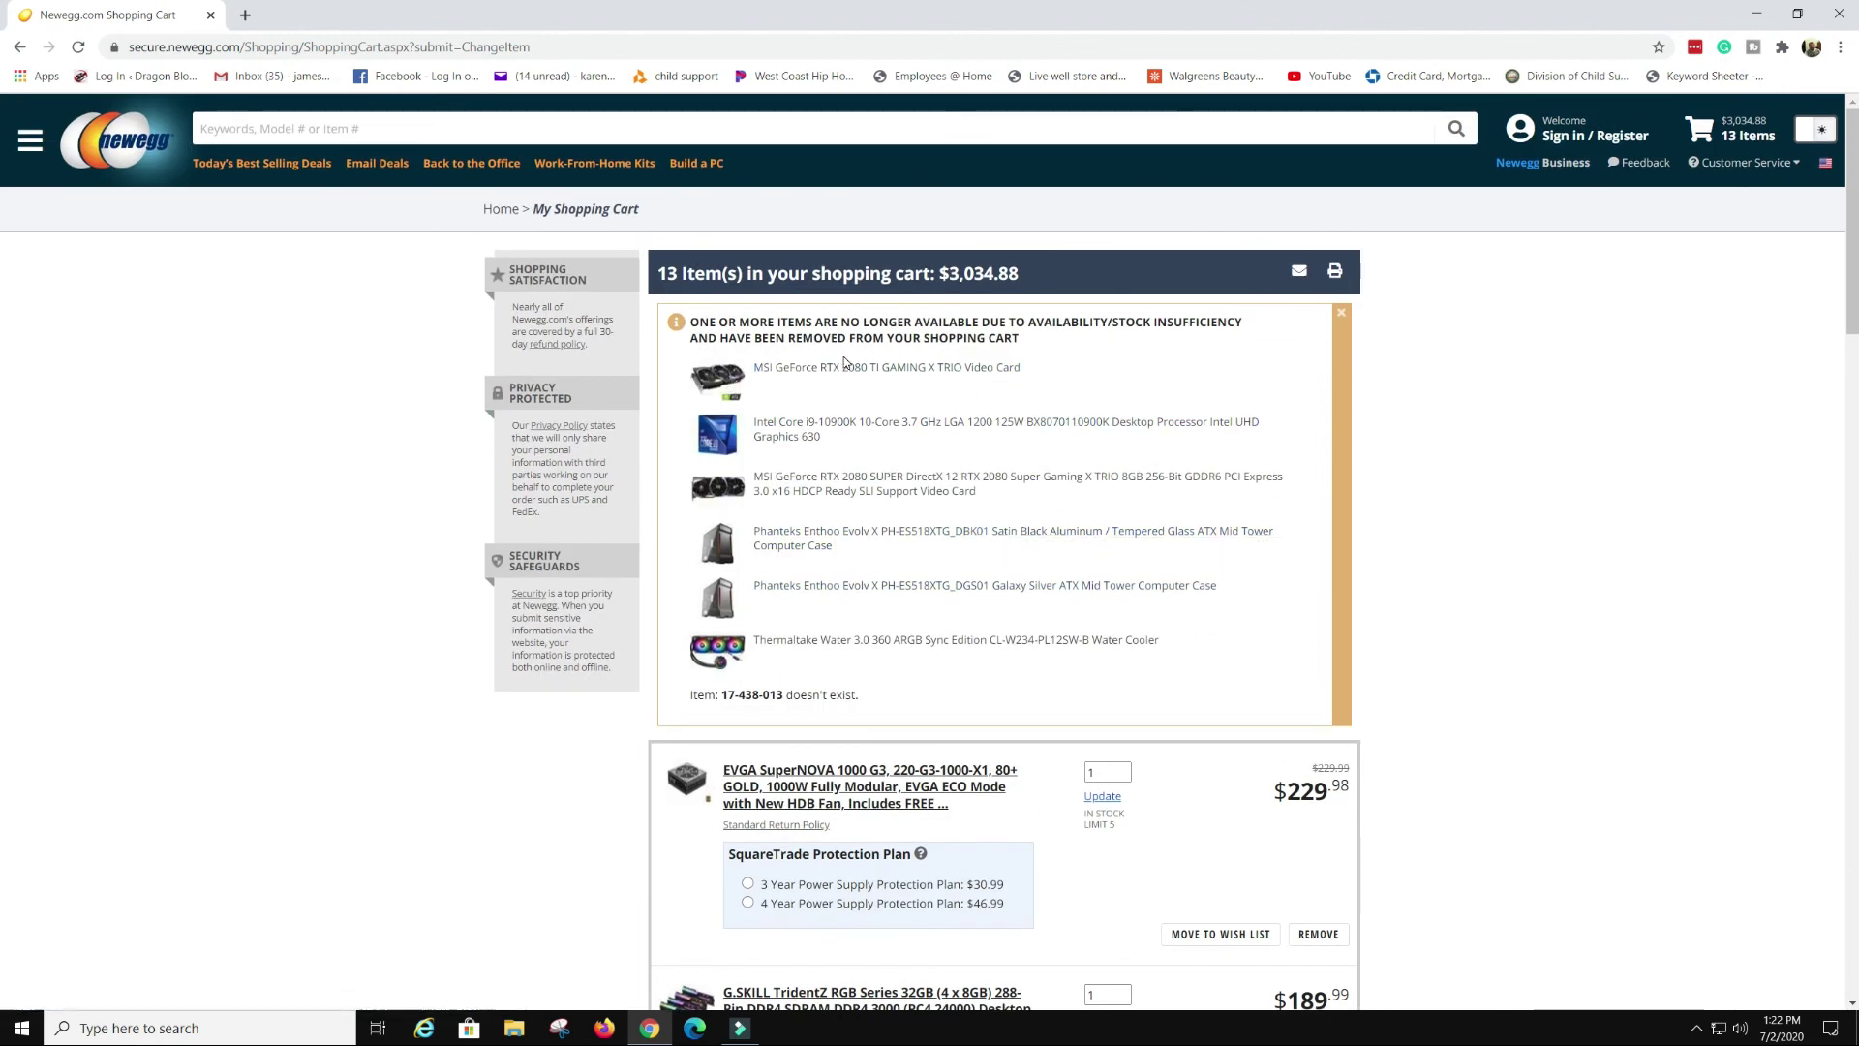
{"action": "scroll", "coordinate": [901, 617], "scroll_direction": "down", "scroll_amount": 7}
{"action": "scroll", "coordinate": [900, 617], "scroll_direction": "down", "scroll_amount": 5}
{"action": "scroll", "coordinate": [862, 619], "scroll_direction": "up", "scroll_amount": 10}
{"action": "scroll", "coordinate": [828, 622], "scroll_direction": "down", "scroll_amount": 12}
{"action": "scroll", "coordinate": [815, 619], "scroll_direction": "down", "scroll_amount": 10}
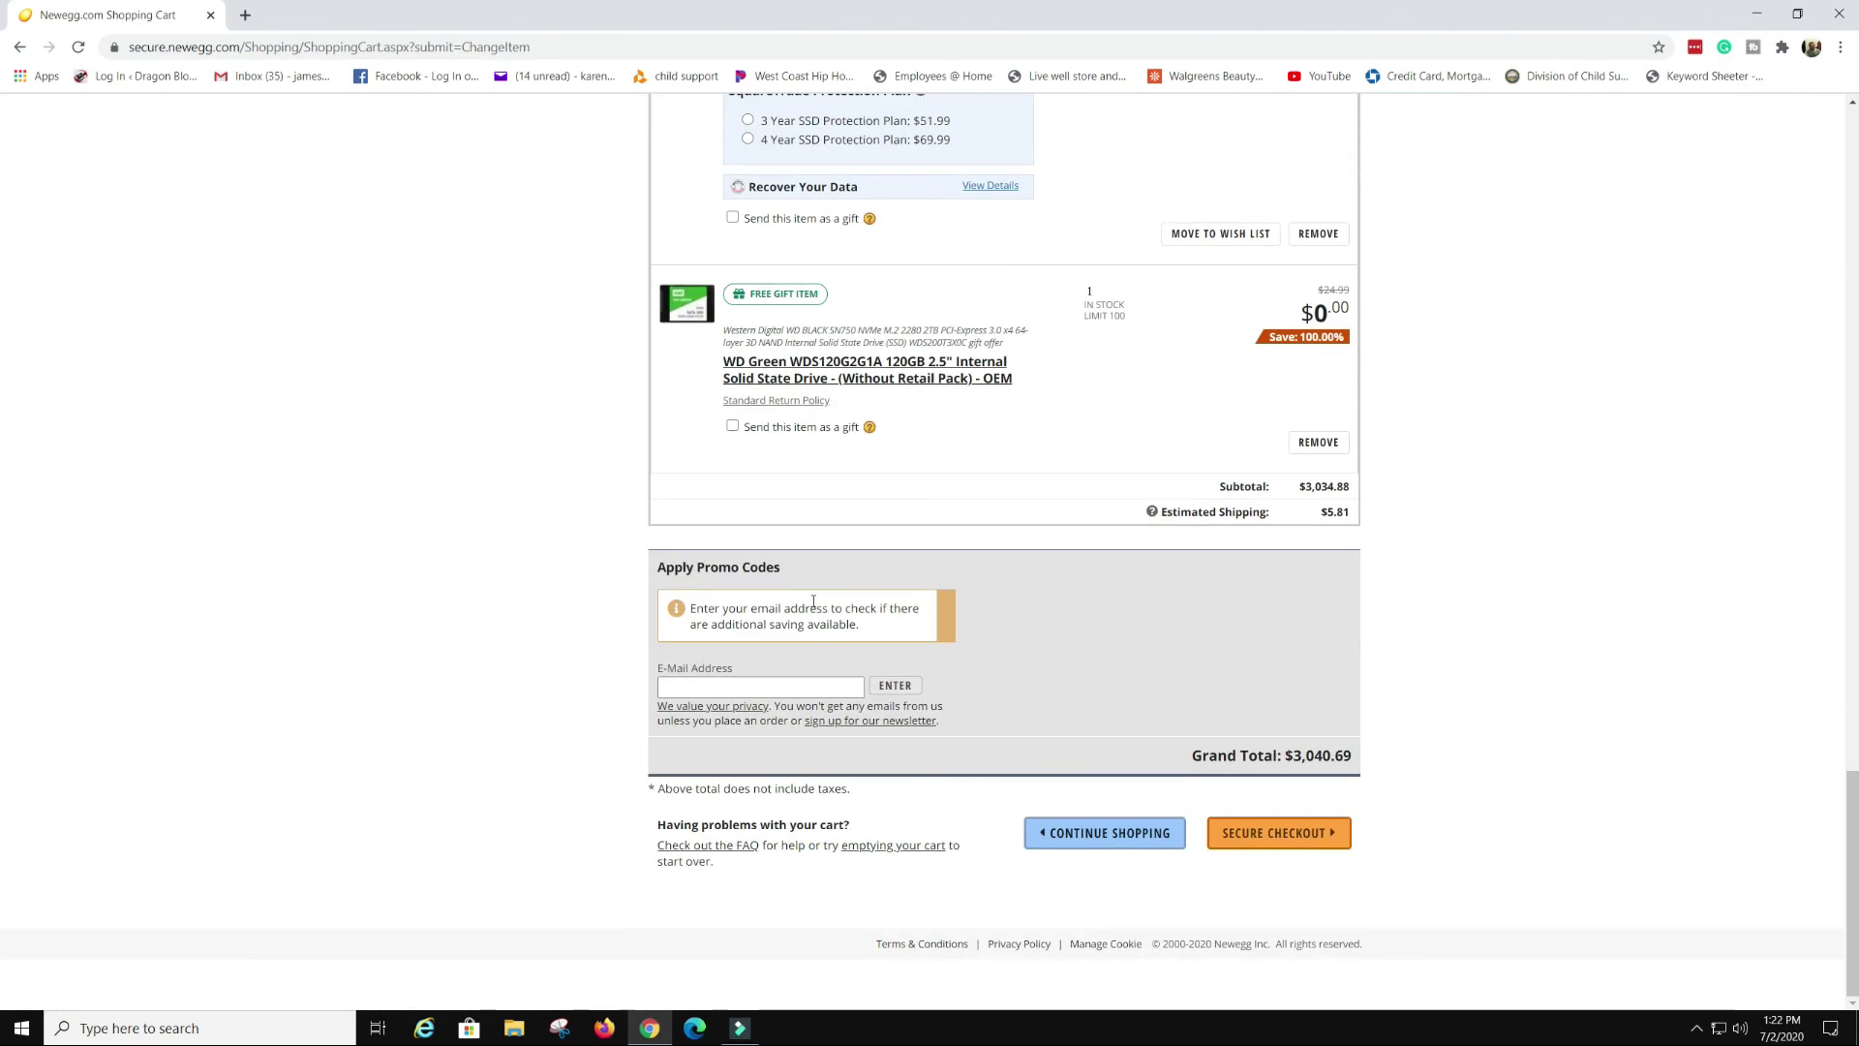
{"action": "scroll", "coordinate": [1135, 655], "scroll_direction": "up", "scroll_amount": 20}
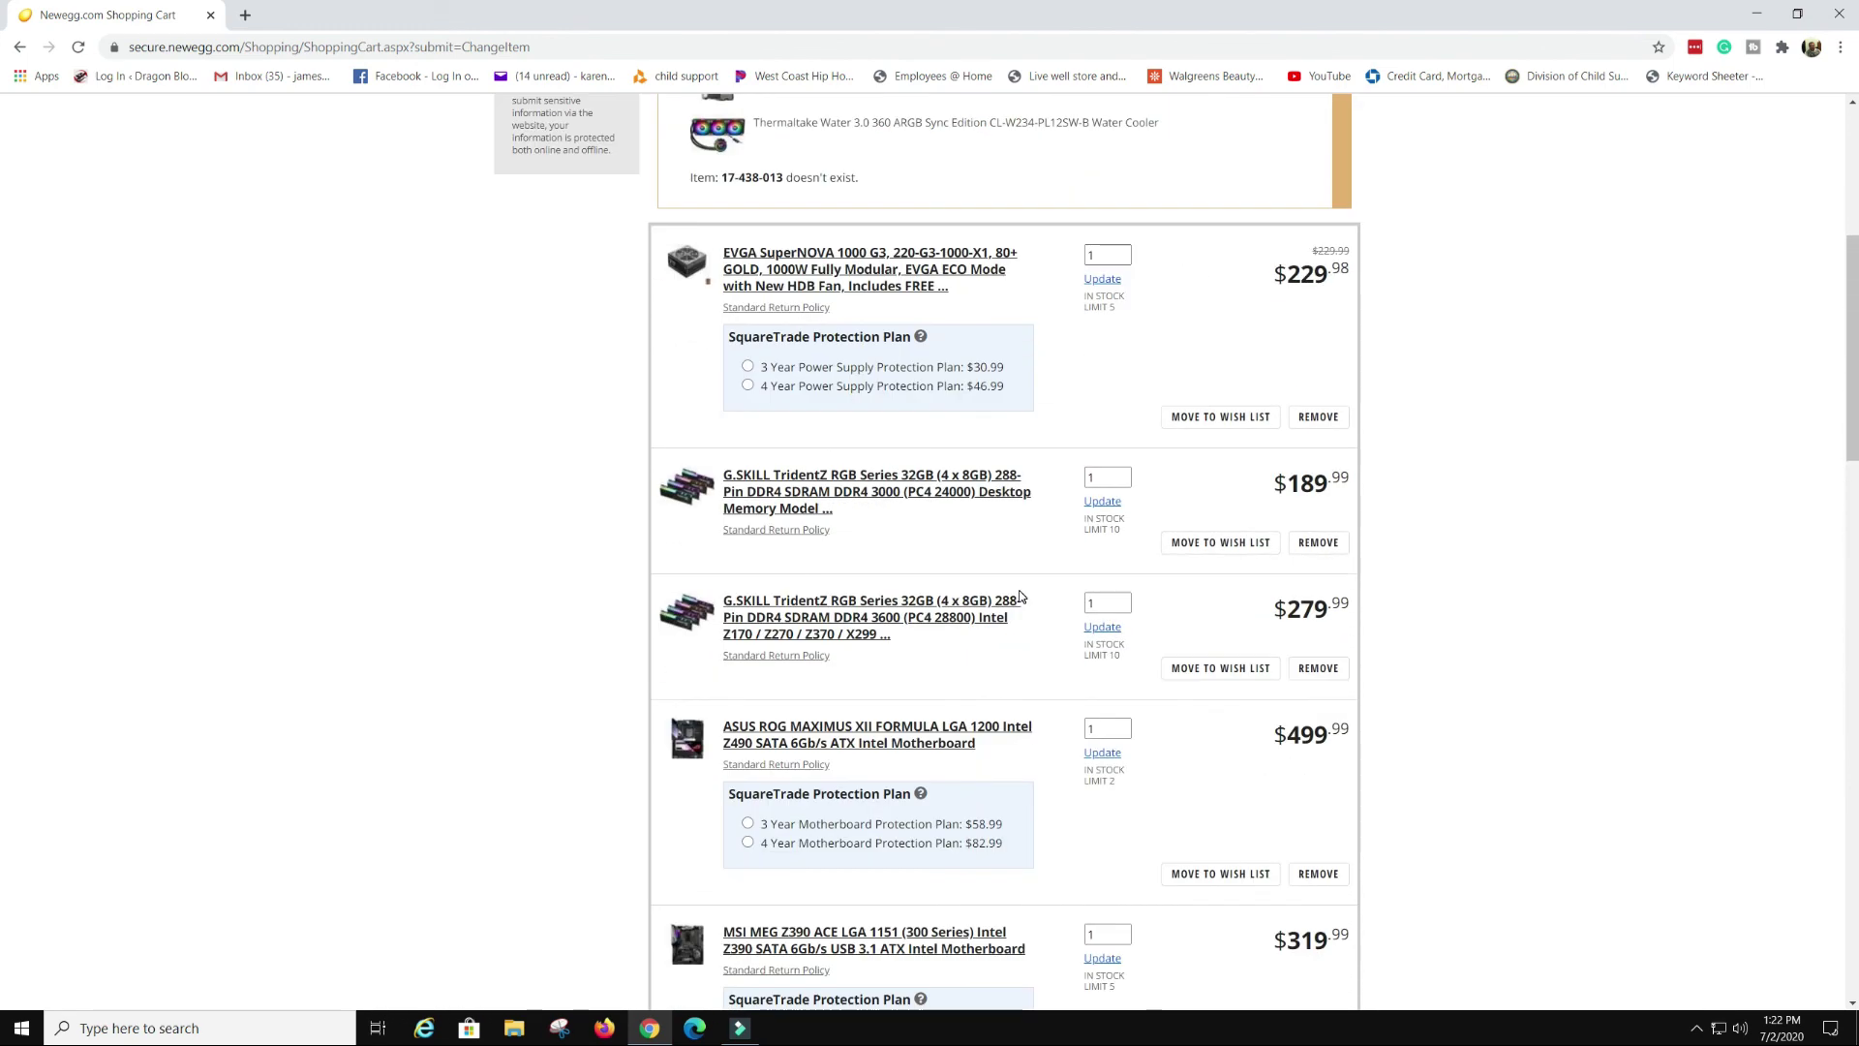
{"action": "scroll", "coordinate": [1020, 593], "scroll_direction": "up", "scroll_amount": 1}
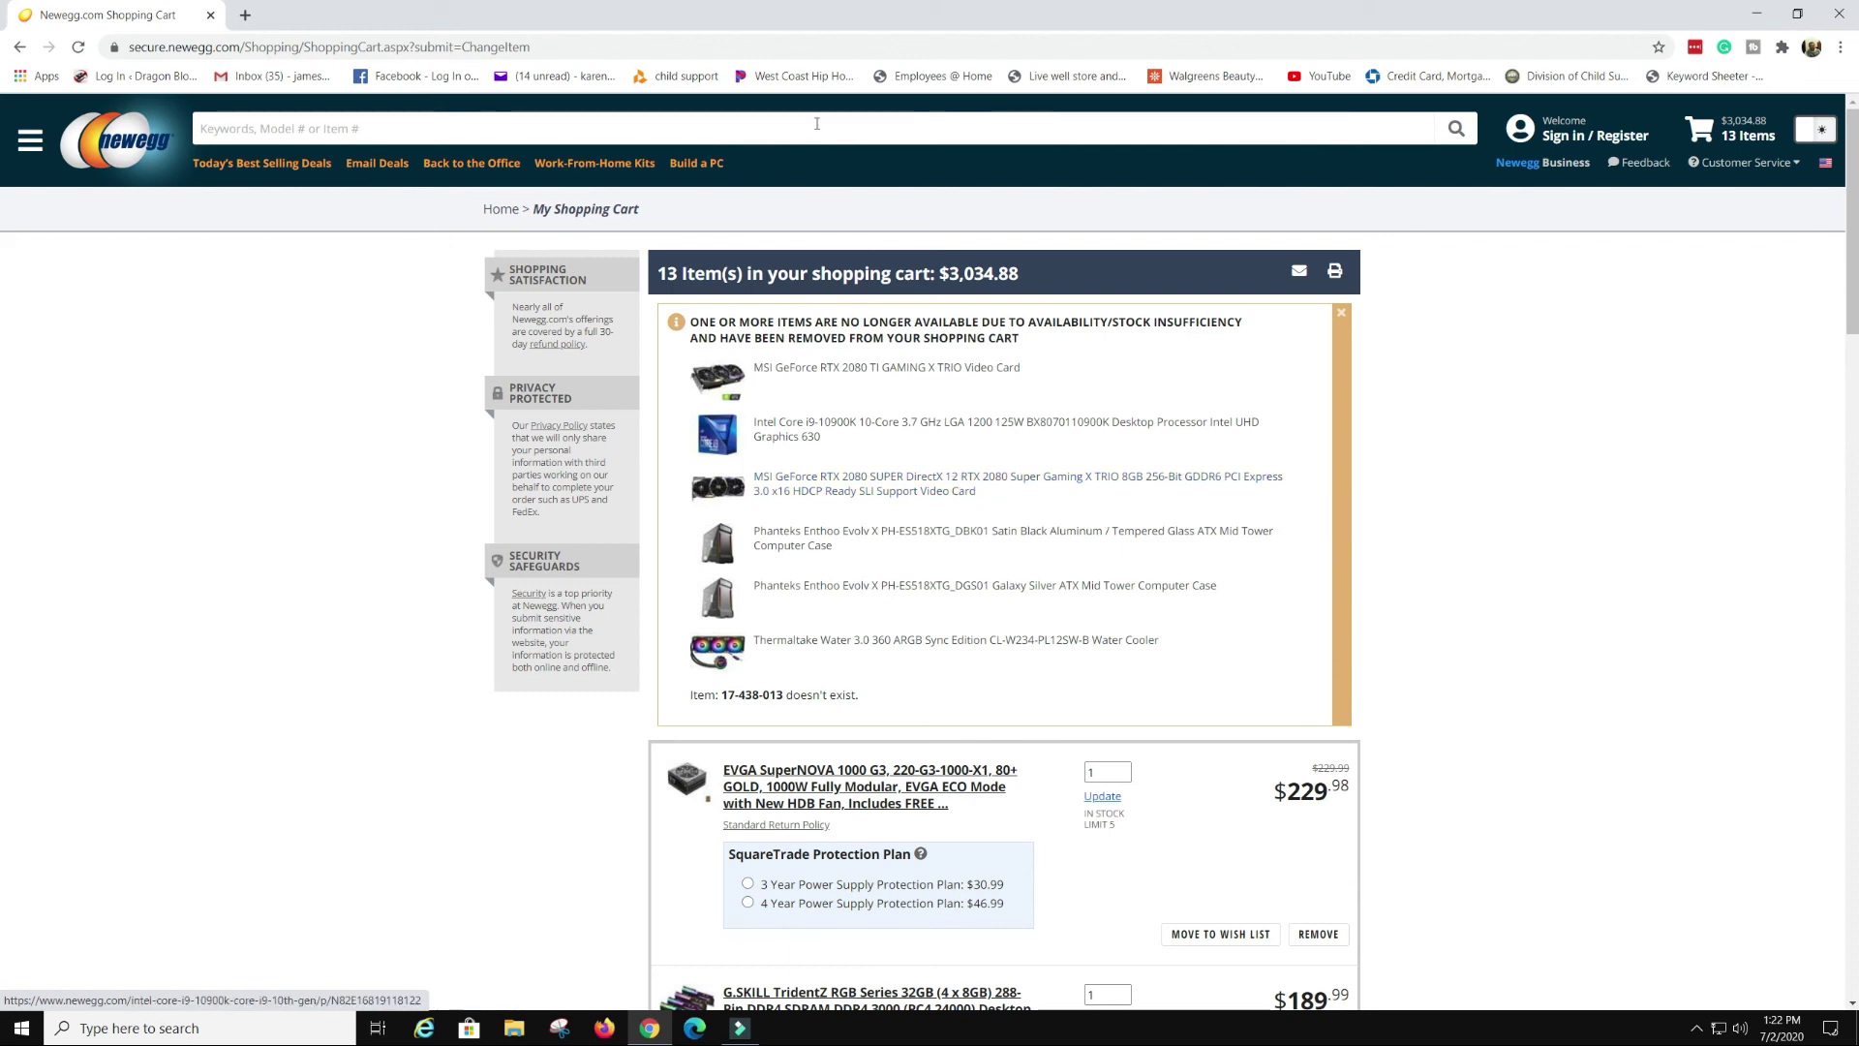
Return to the PC Builder start page and open the pre-built systems offered for the Budget configuration
{"action": "left_click", "coordinate": [687, 164]}
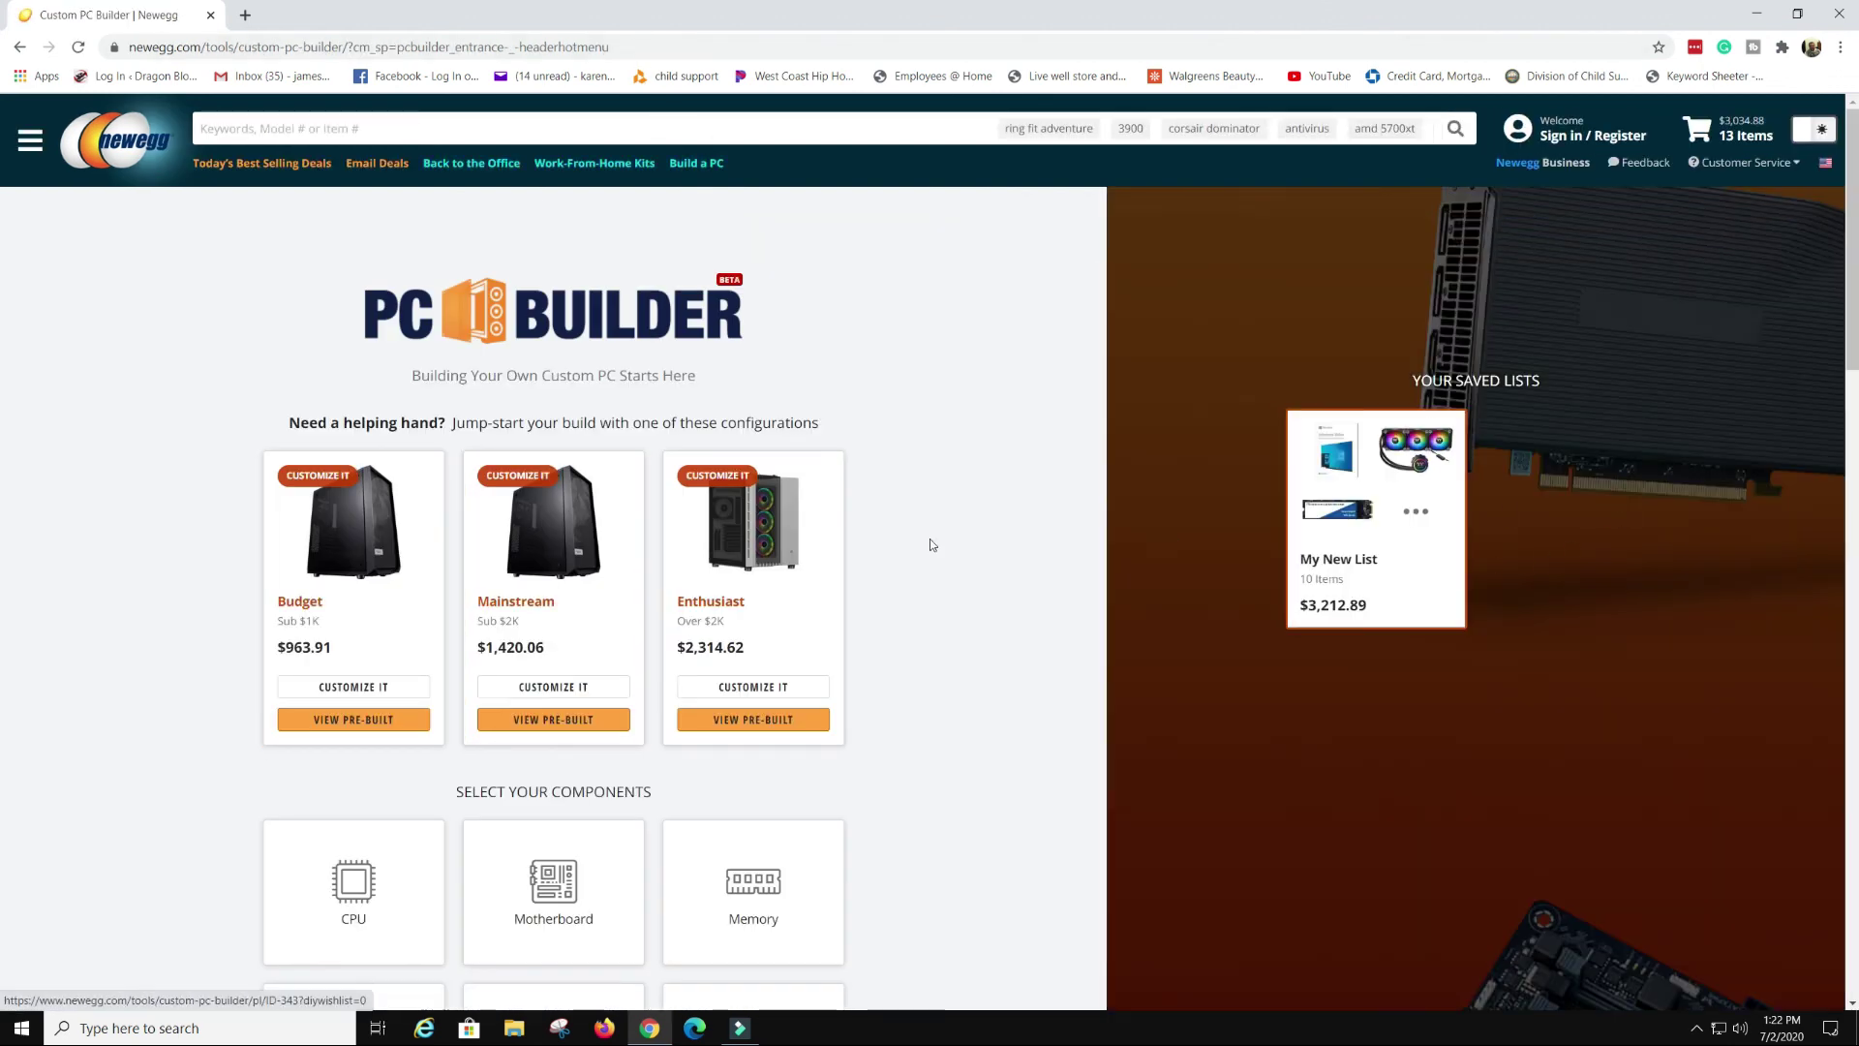
{"action": "scroll", "coordinate": [321, 705], "scroll_direction": "down", "scroll_amount": 6}
{"action": "scroll", "coordinate": [561, 580], "scroll_direction": "up", "scroll_amount": 5}
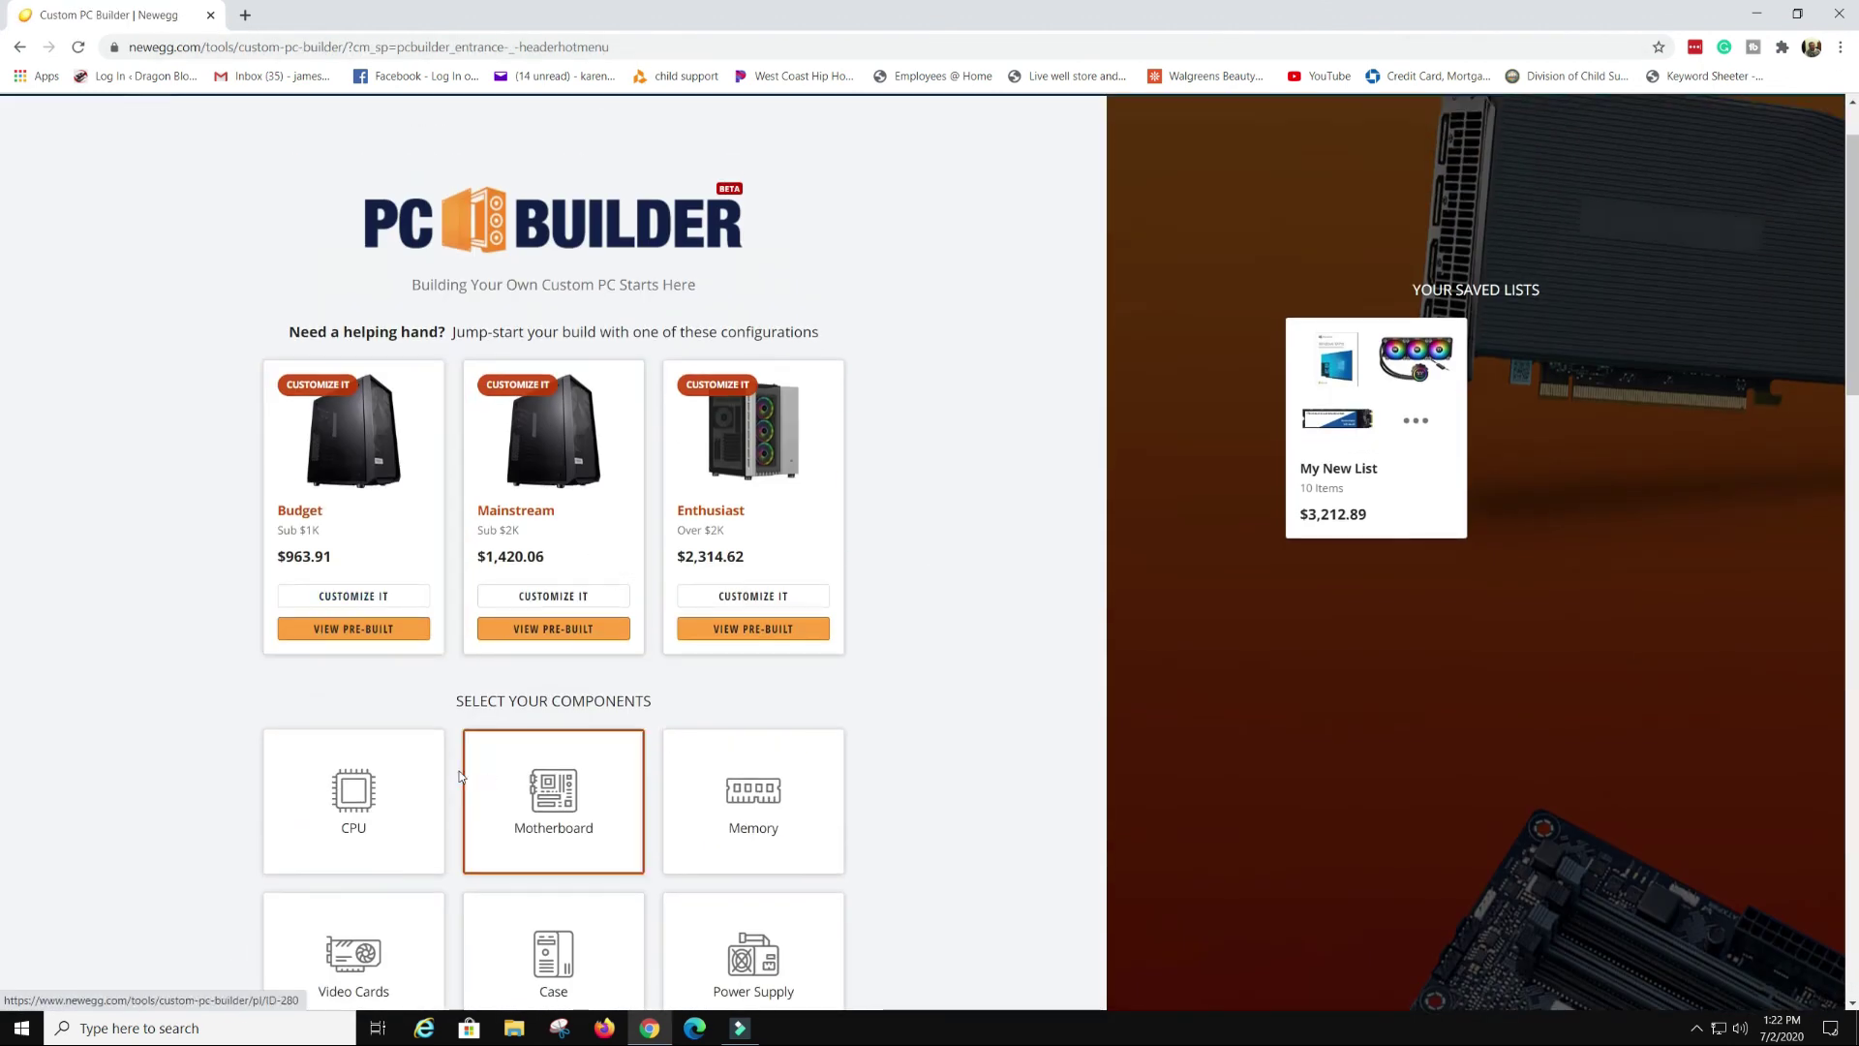
{"action": "scroll", "coordinate": [403, 427], "scroll_direction": "down", "scroll_amount": 3}
{"action": "scroll", "coordinate": [339, 630], "scroll_direction": "up", "scroll_amount": 3}
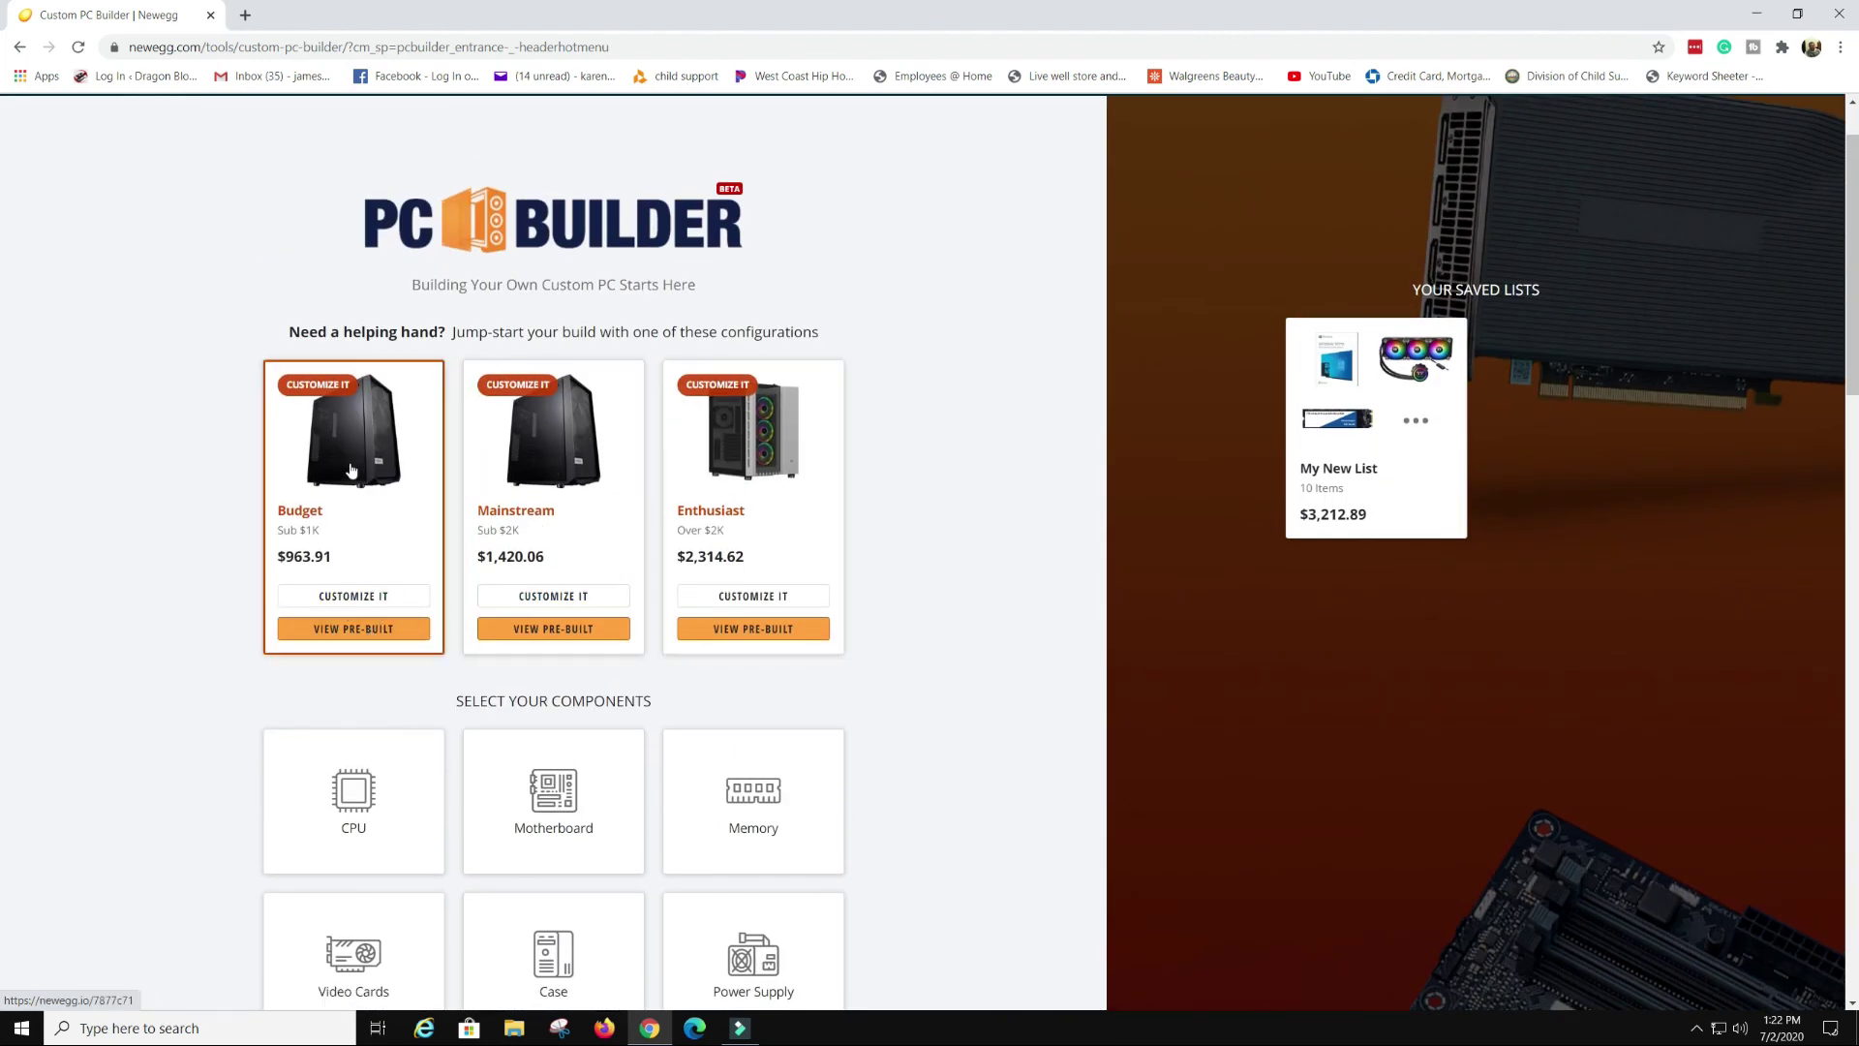
{"action": "left_click", "coordinate": [353, 630]}
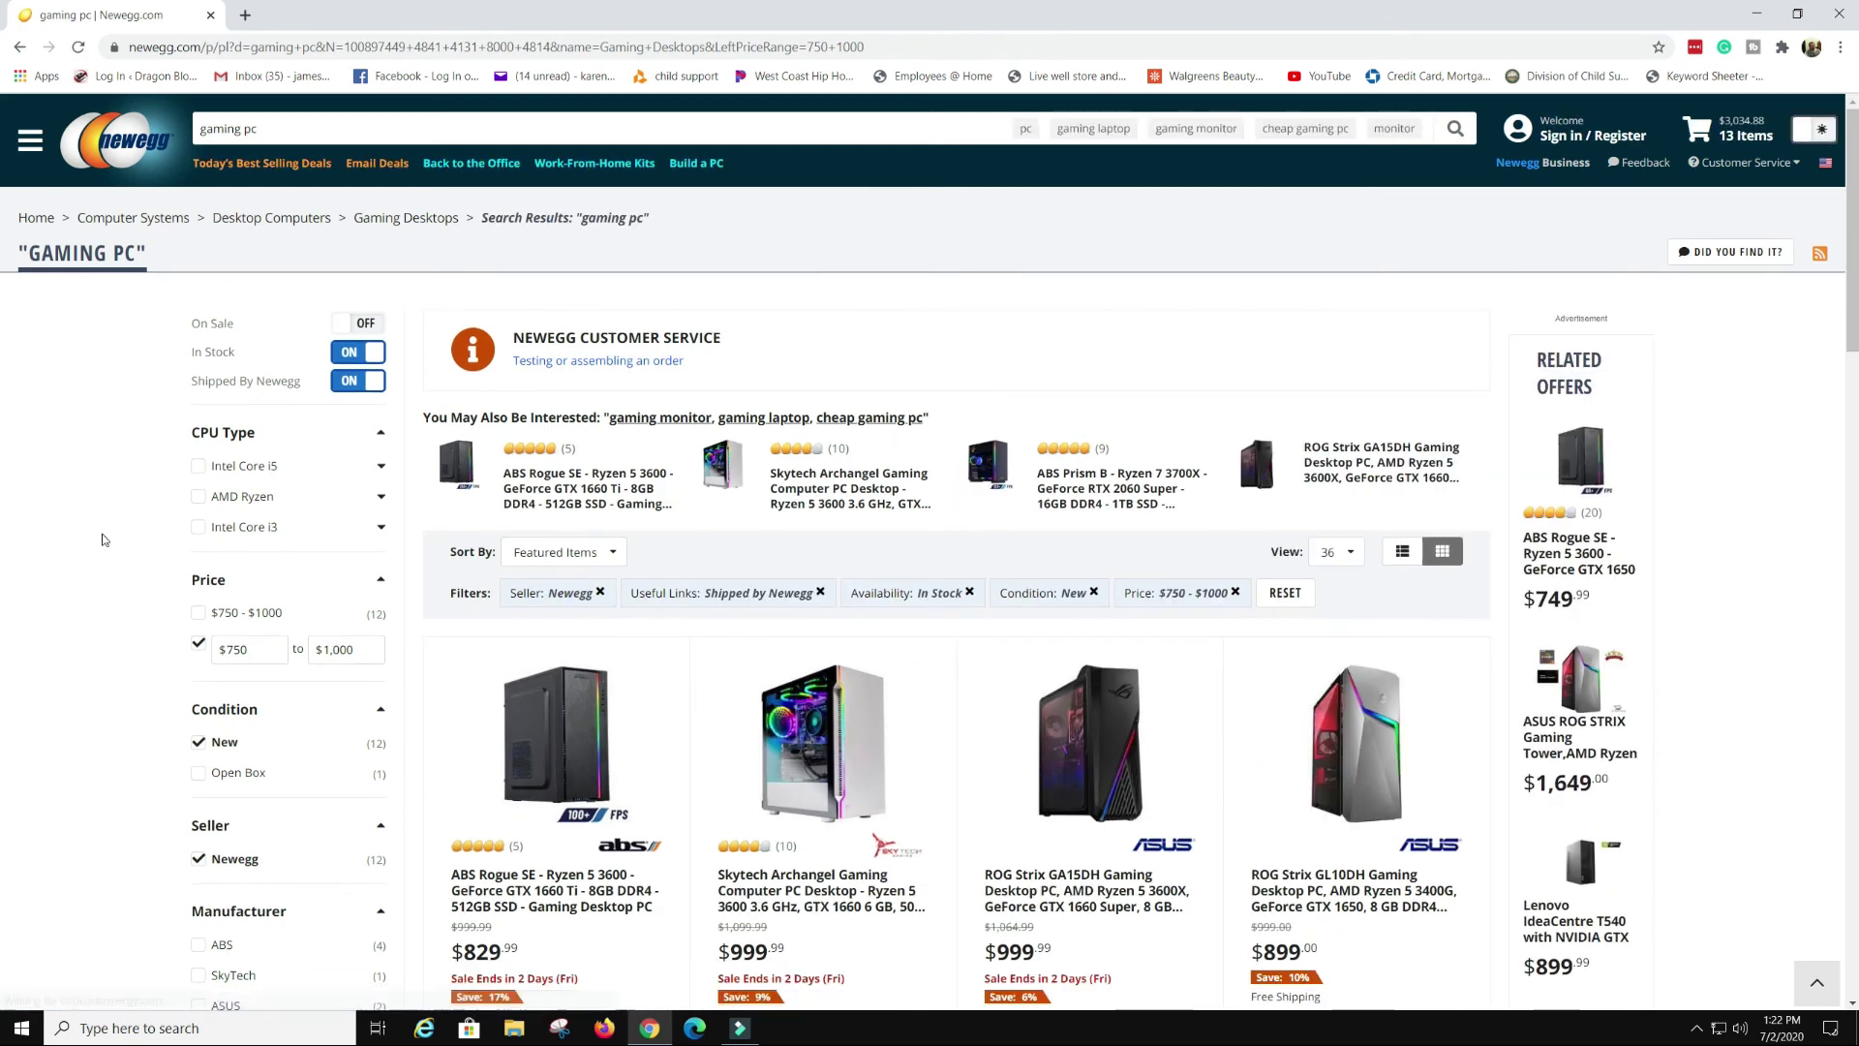
Browse the pre-built gaming PCs in the $750 to $1,000 range and compare their specifications and prices
{"action": "scroll", "coordinate": [518, 531], "scroll_direction": "down", "scroll_amount": 4}
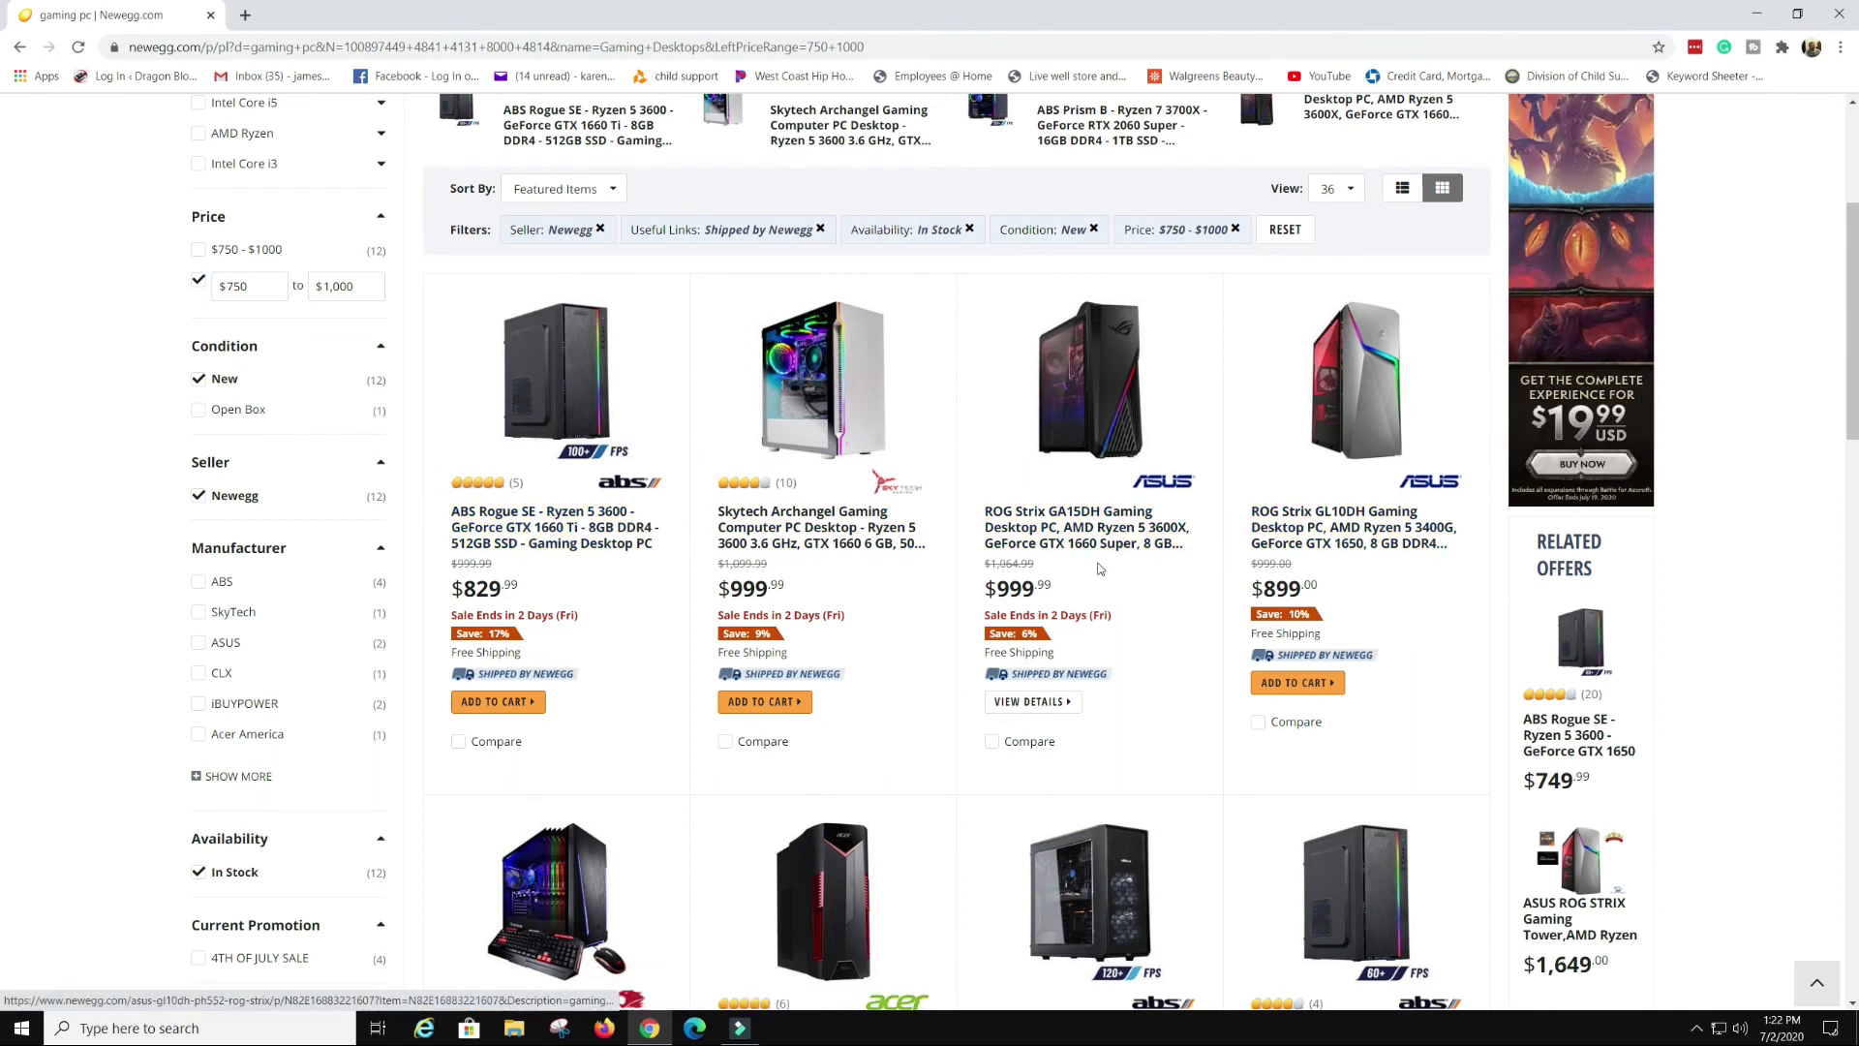
{"action": "scroll", "coordinate": [1104, 552], "scroll_direction": "down", "scroll_amount": 2}
{"action": "scroll", "coordinate": [1154, 192], "scroll_direction": "down", "scroll_amount": 4}
{"action": "scroll", "coordinate": [1154, 193], "scroll_direction": "down", "scroll_amount": 5}
{"action": "scroll", "coordinate": [926, 655], "scroll_direction": "up", "scroll_amount": 2}
{"action": "scroll", "coordinate": [927, 656], "scroll_direction": "down", "scroll_amount": 2}
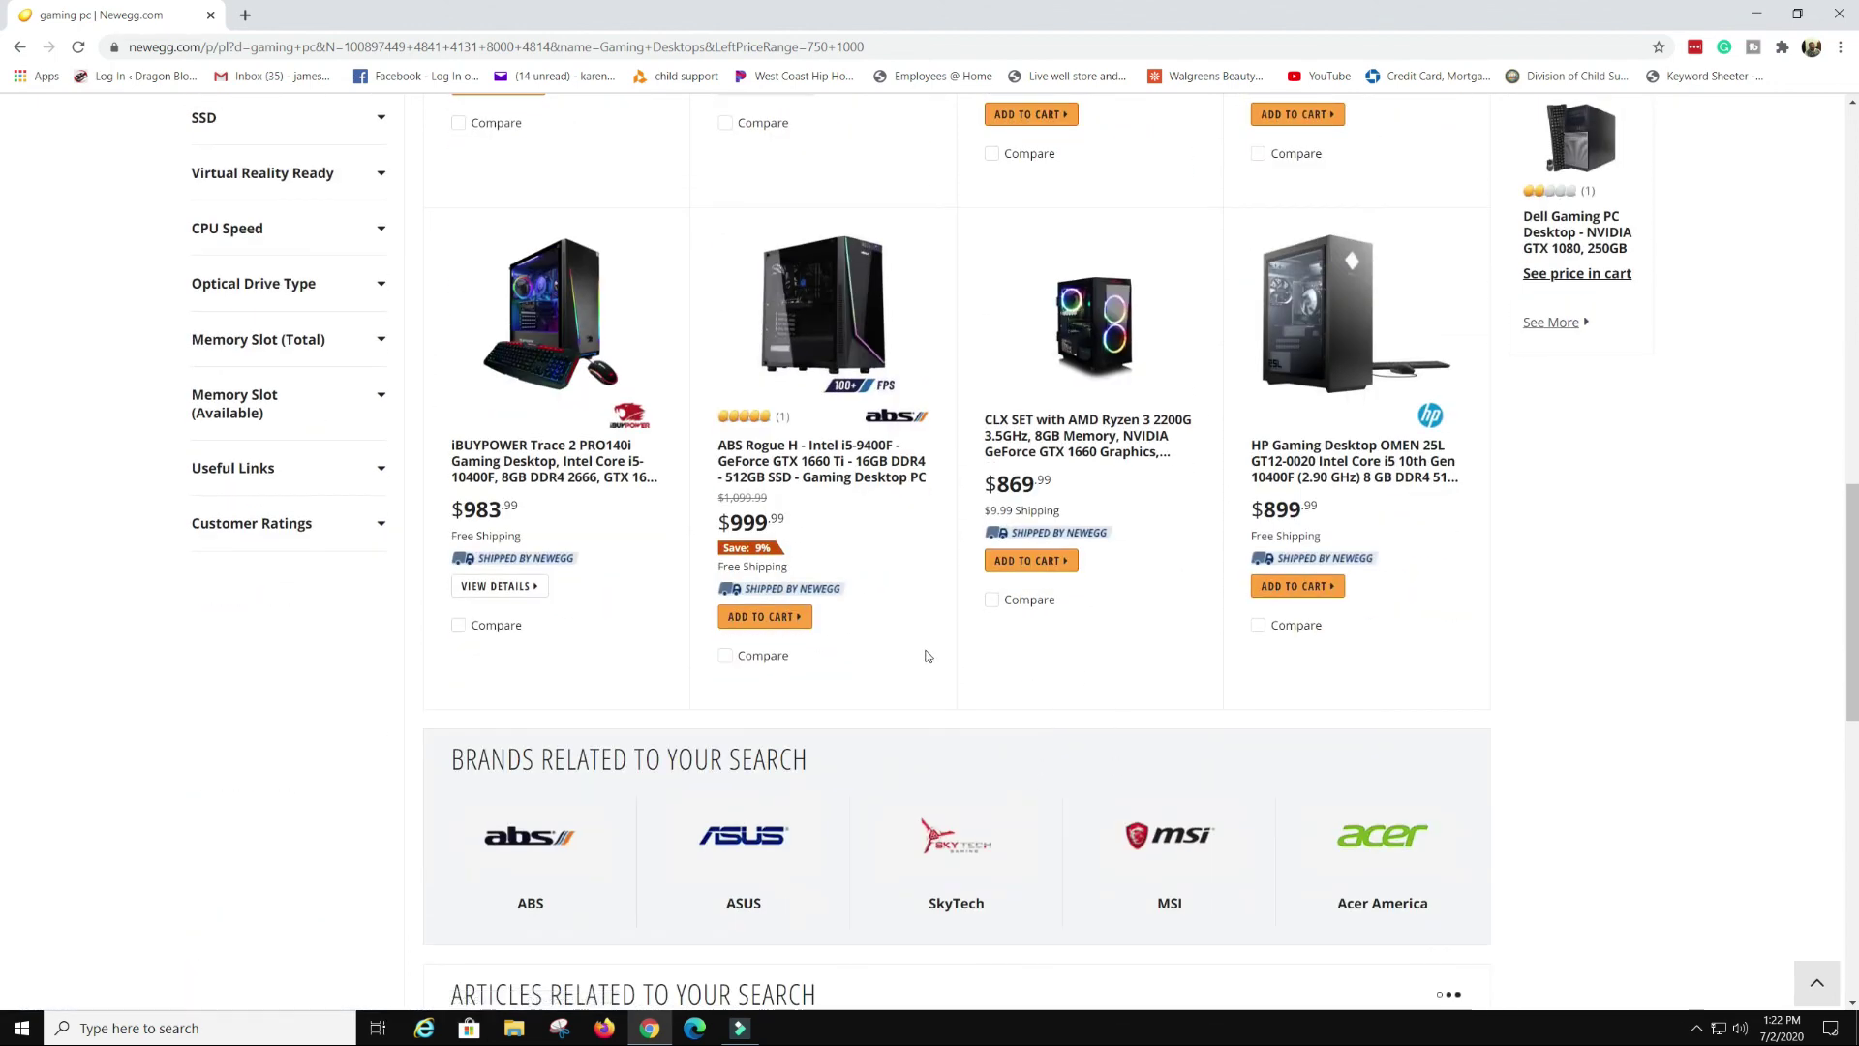
{"action": "scroll", "coordinate": [927, 655], "scroll_direction": "up", "scroll_amount": 10}
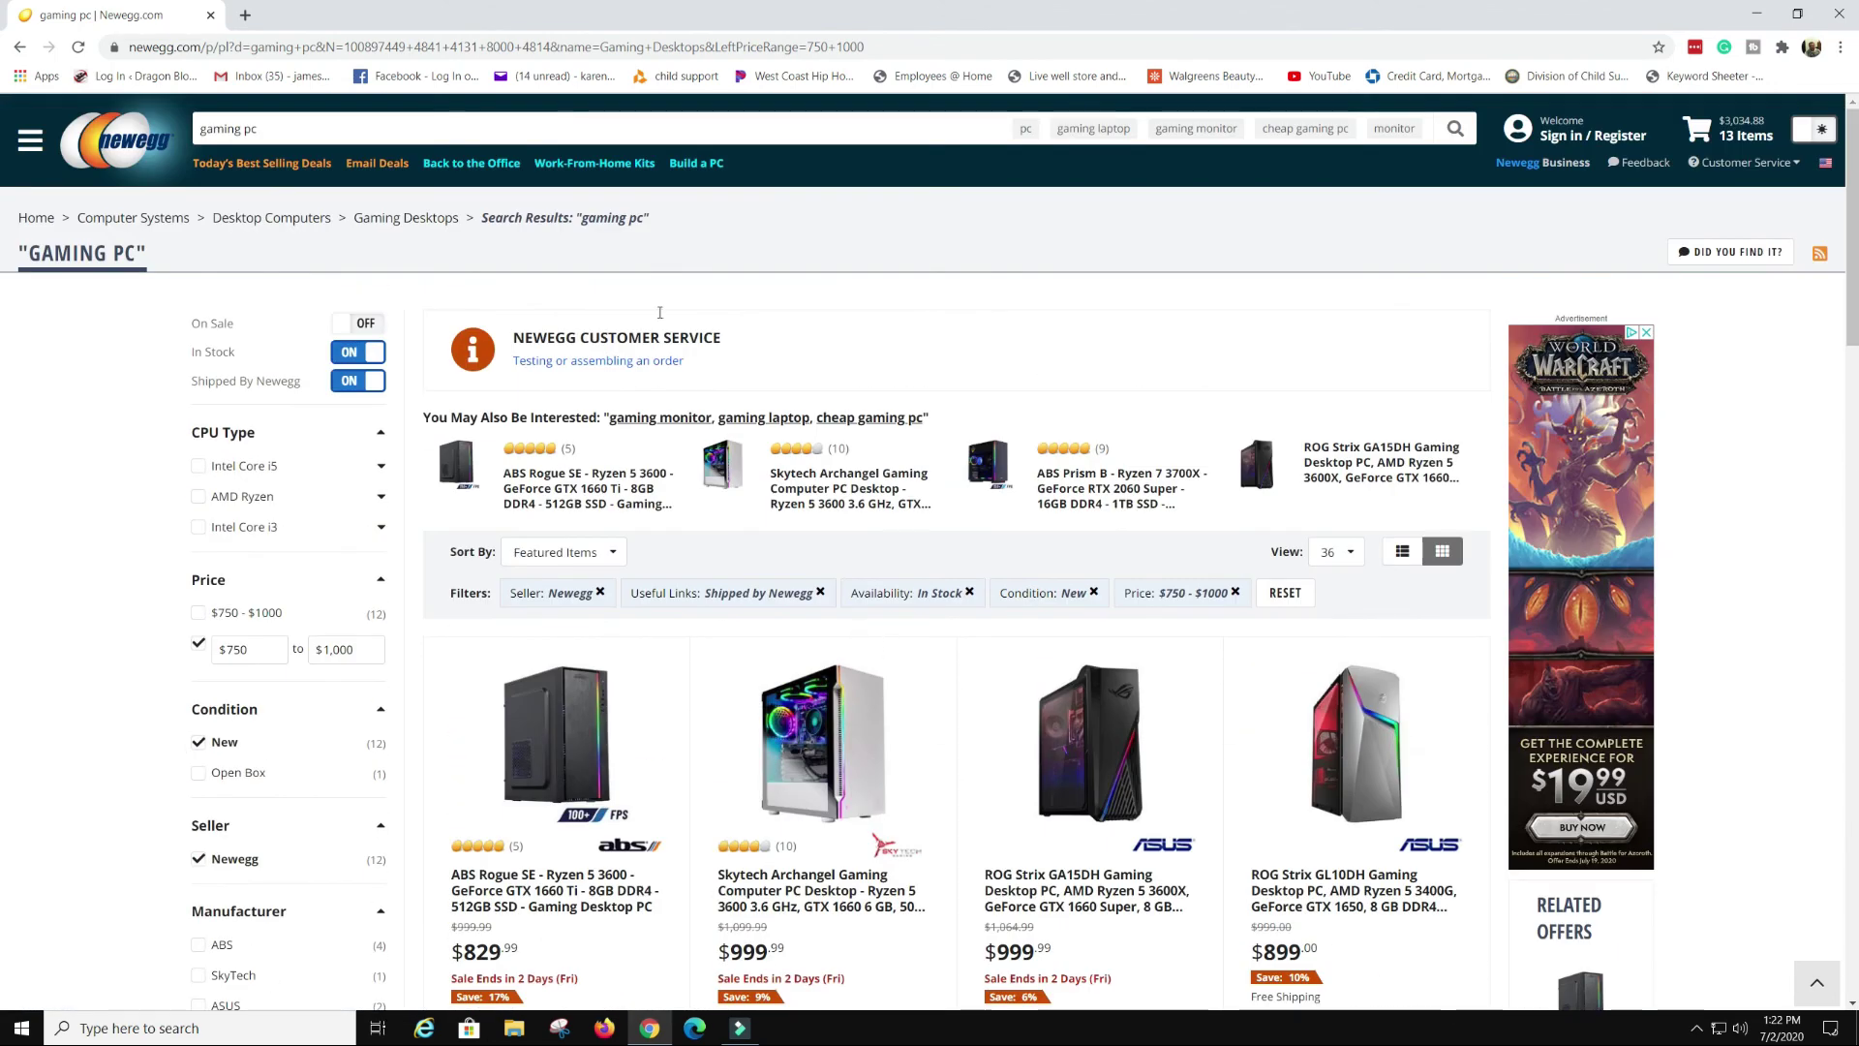